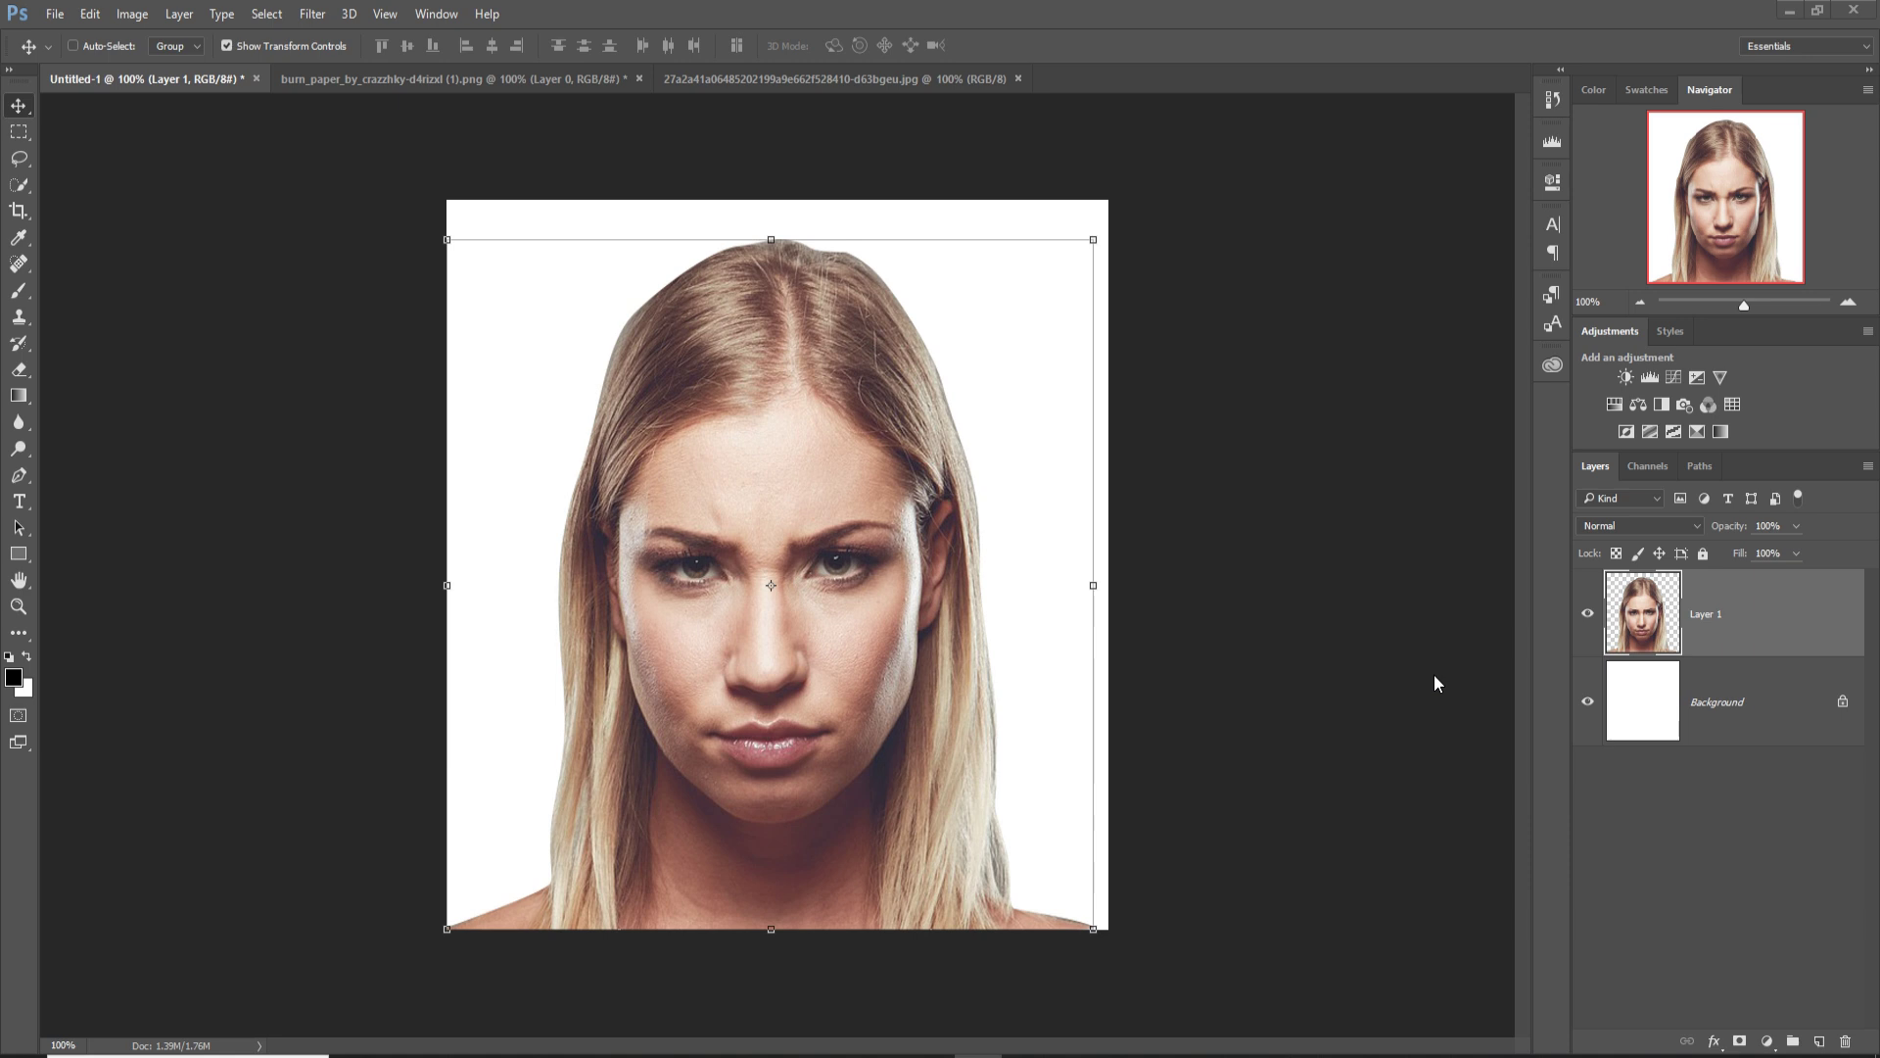
# Shift the portrait slightly so it meets the canvas's right edge, and duplicate Layer 1 as Layer 1 copy.
pyautogui.moveTo(844, 484); pyautogui.dragTo(852, 491)
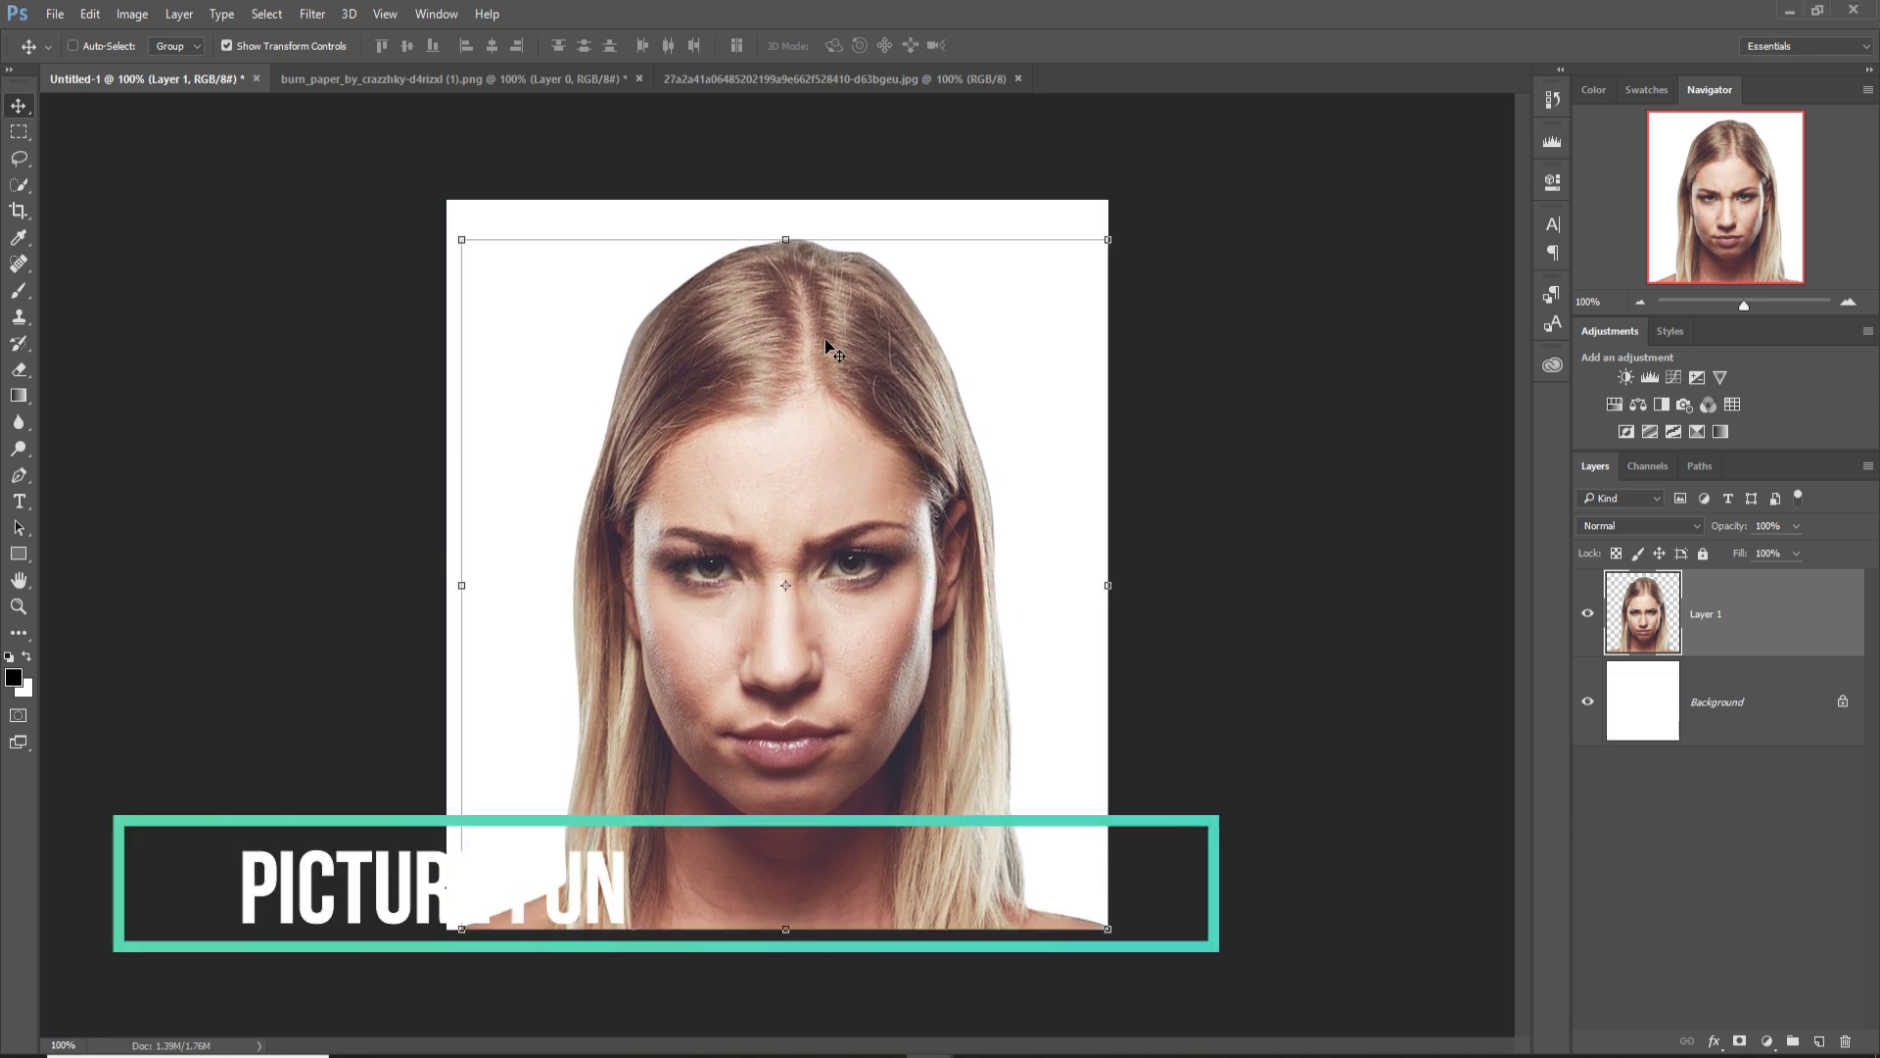
pyautogui.rightClick(1823, 617)
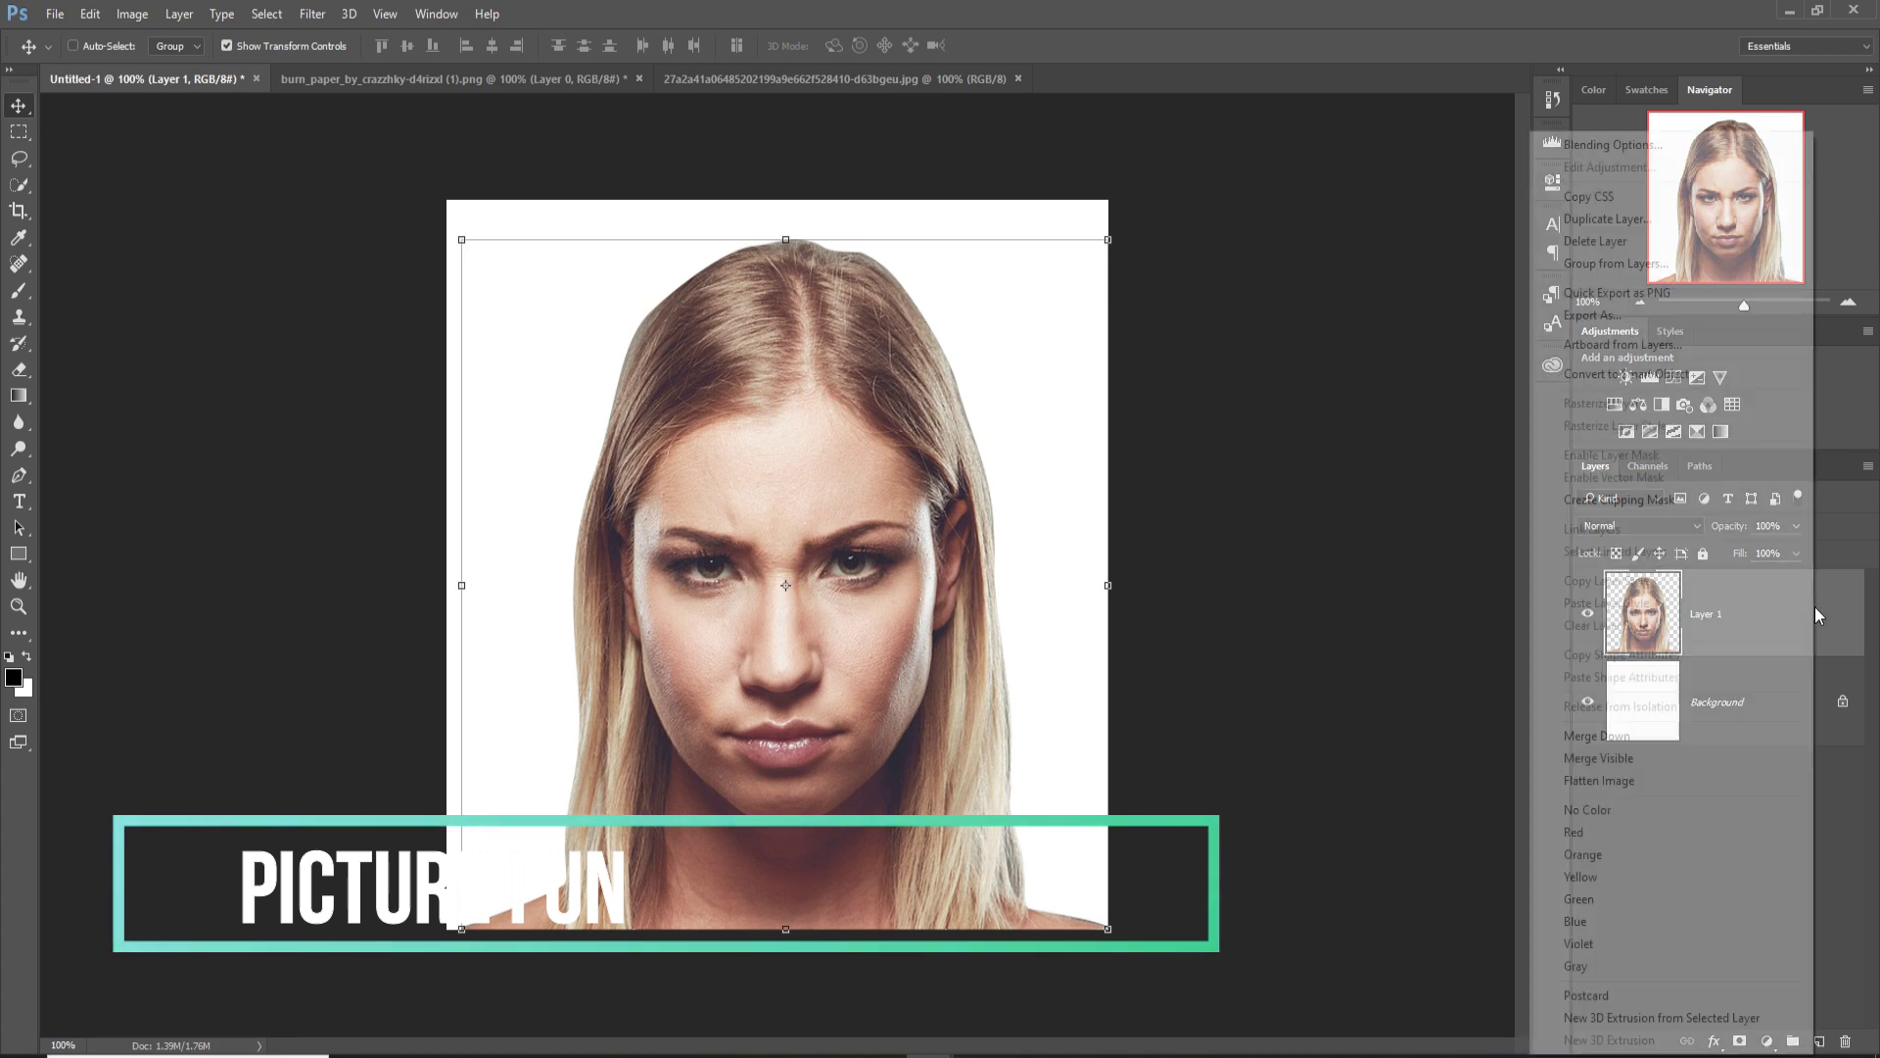
pyautogui.click(1621, 219)
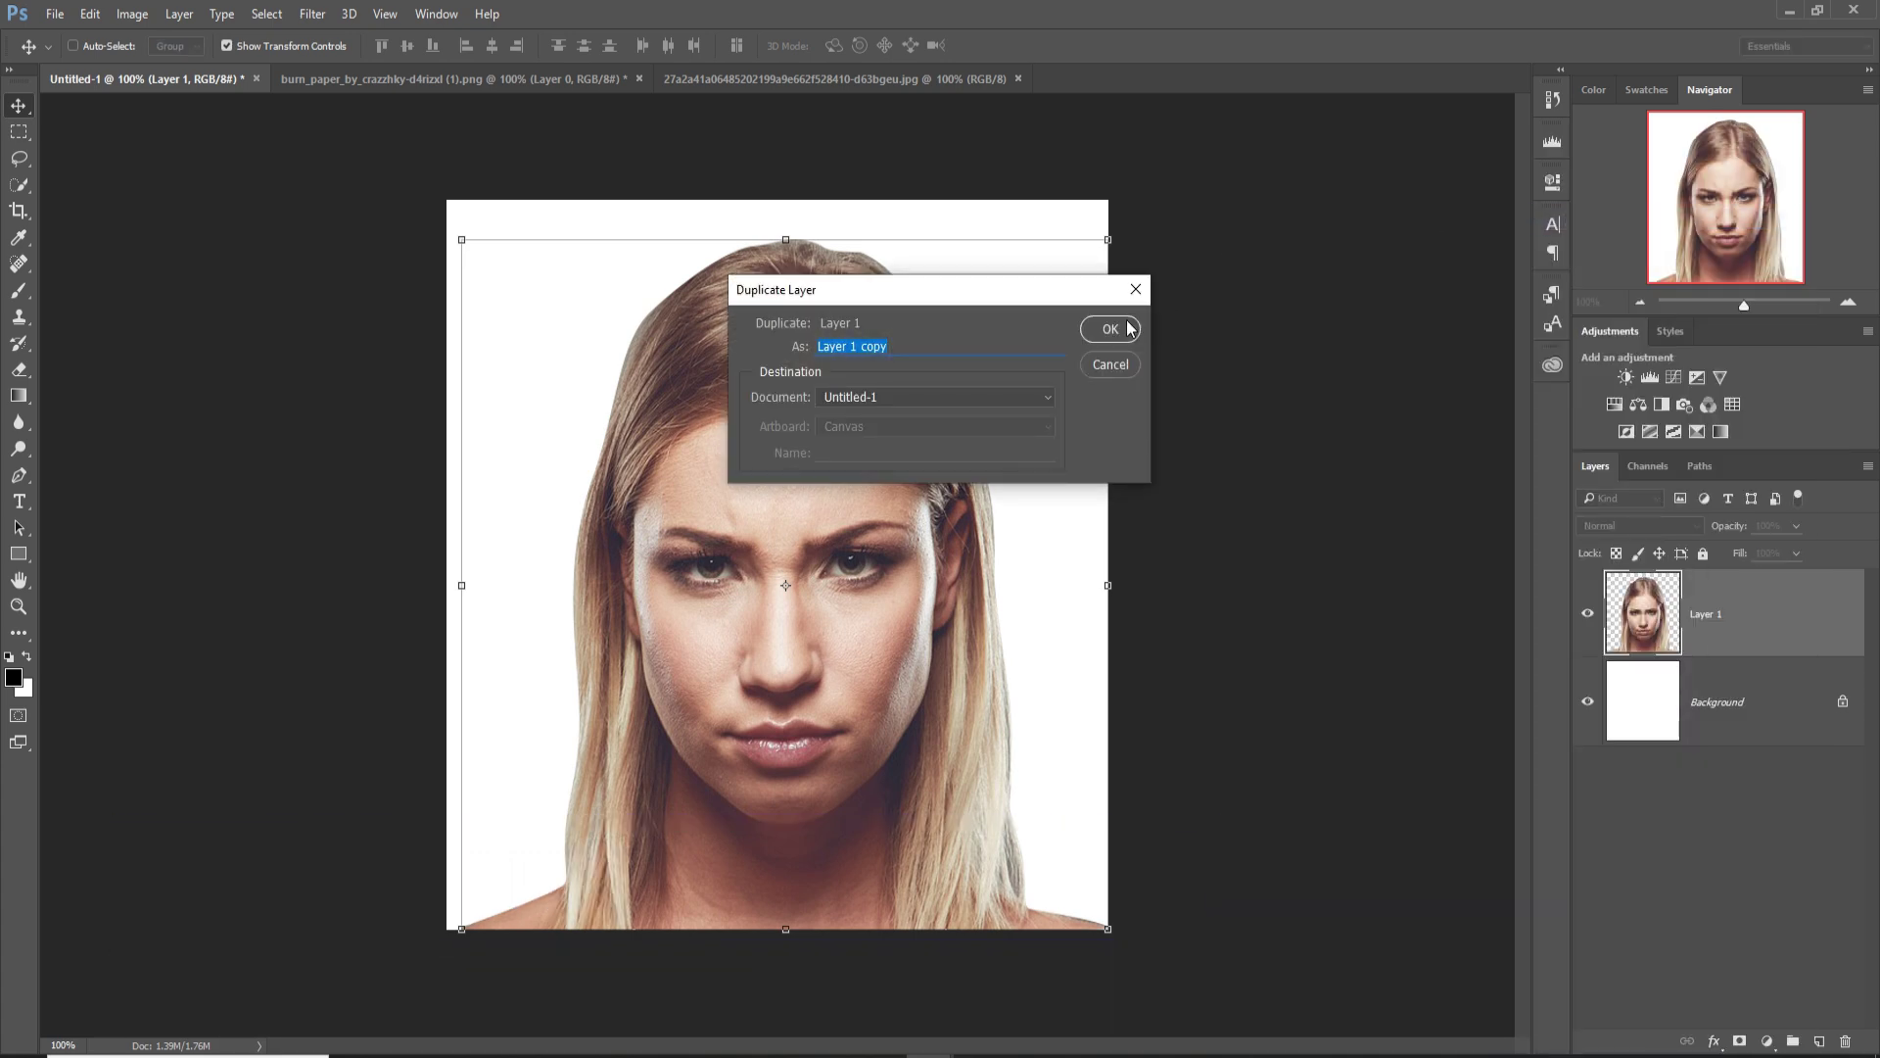
pyautogui.click(1111, 325)
# Add a Gradient fill layer directly above the Background and open its gradient for editing.
pyautogui.click(1804, 734)
pyautogui.click(1733, 801)
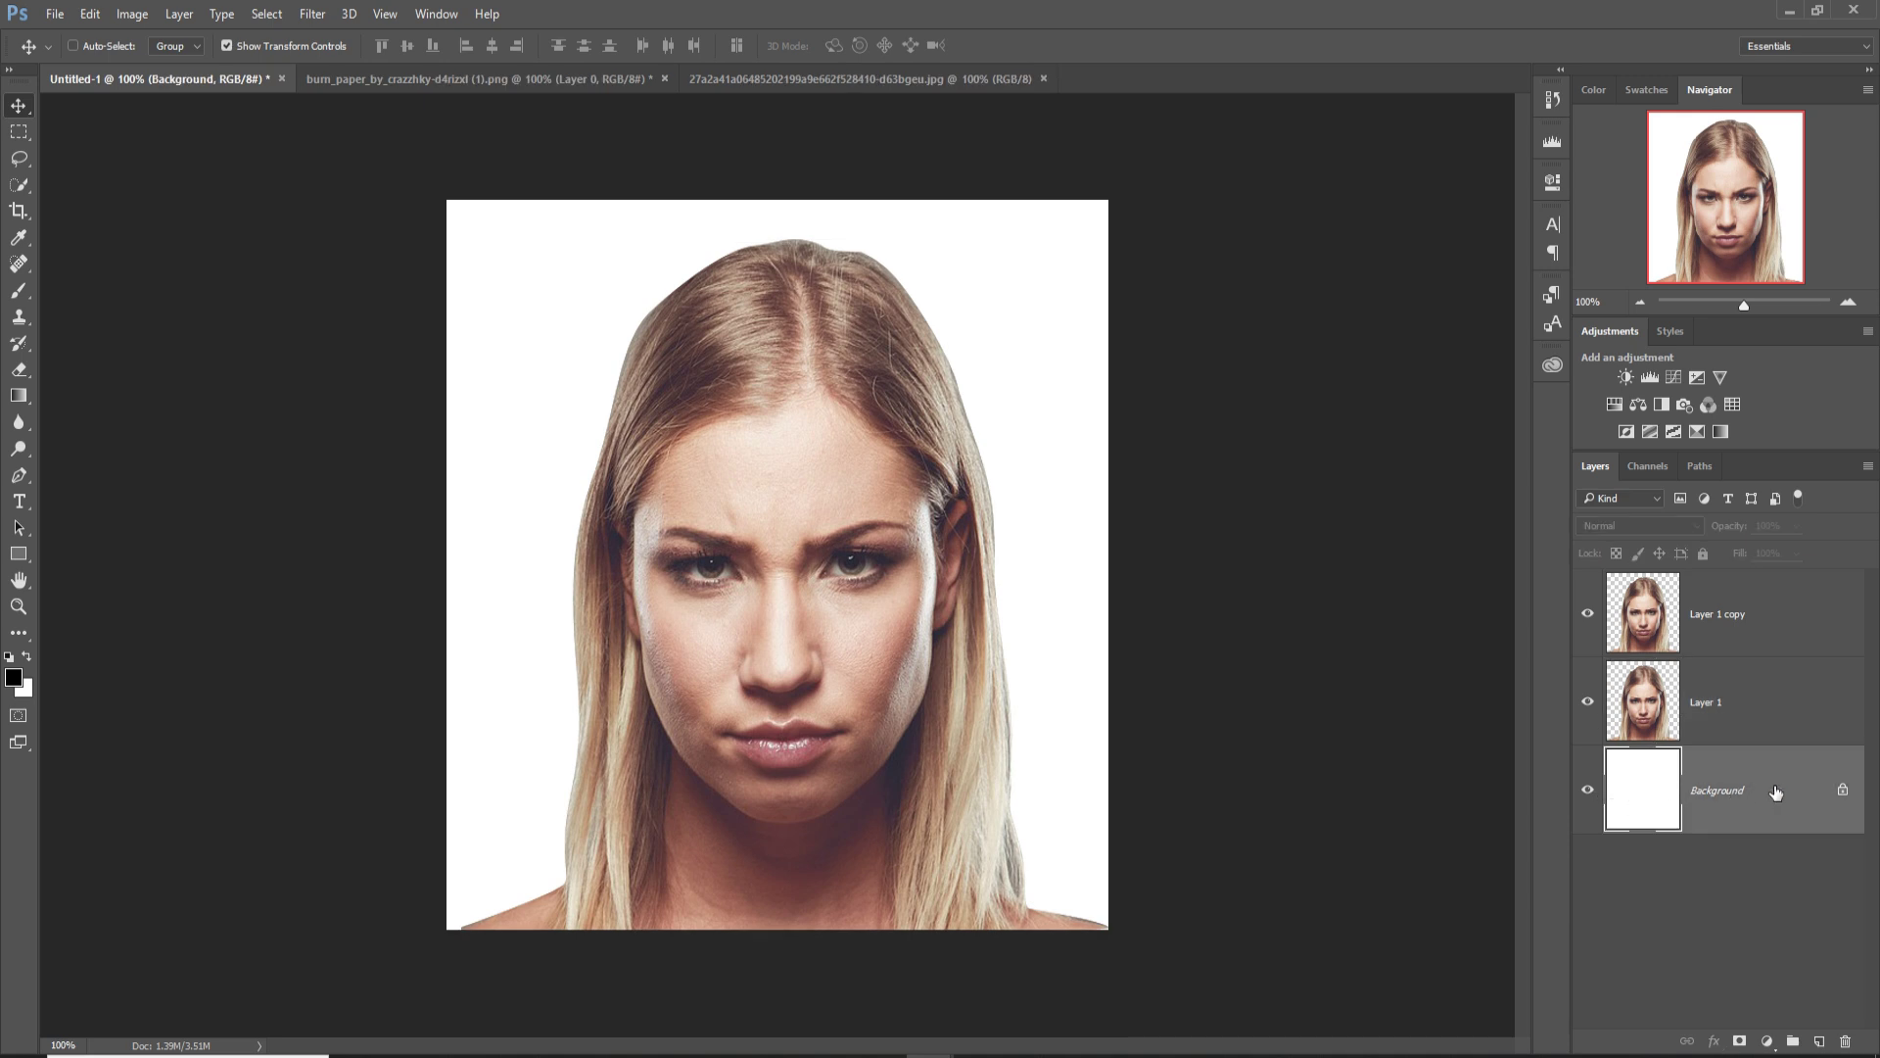
pyautogui.click(1766, 1040)
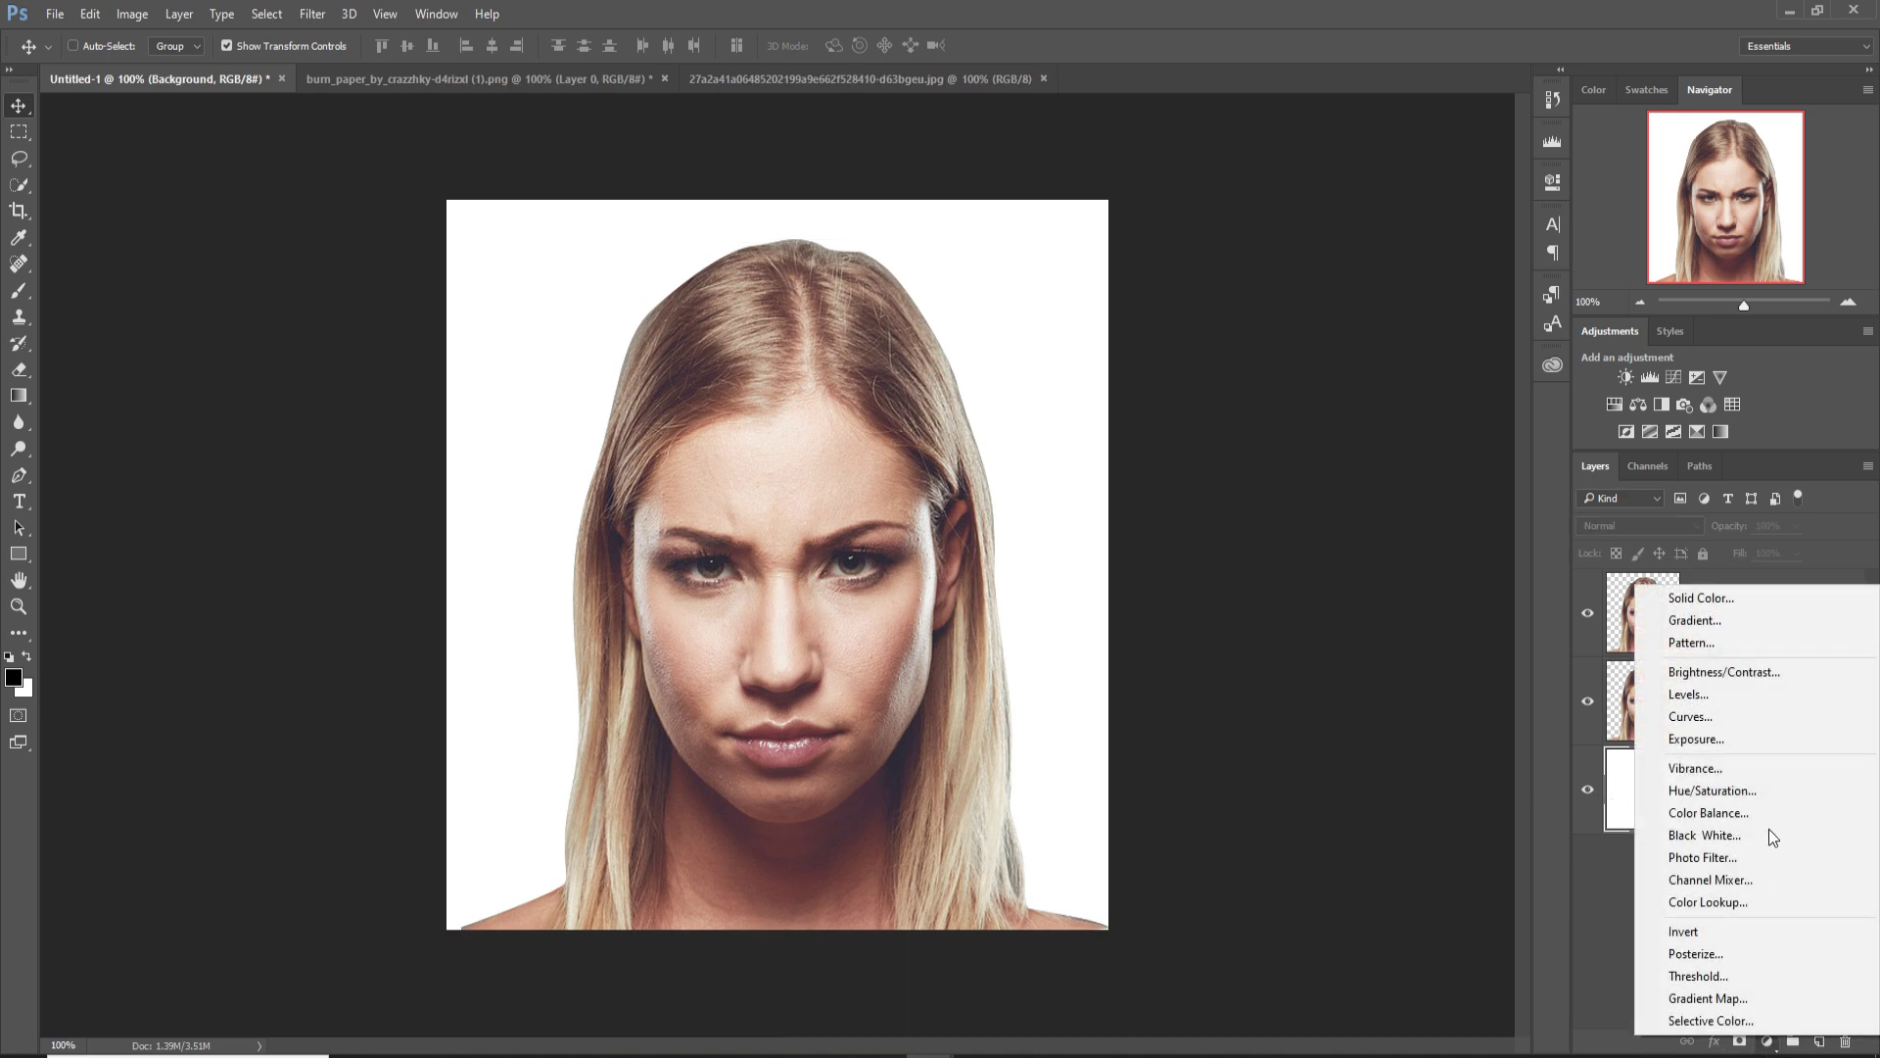
pyautogui.click(1723, 623)
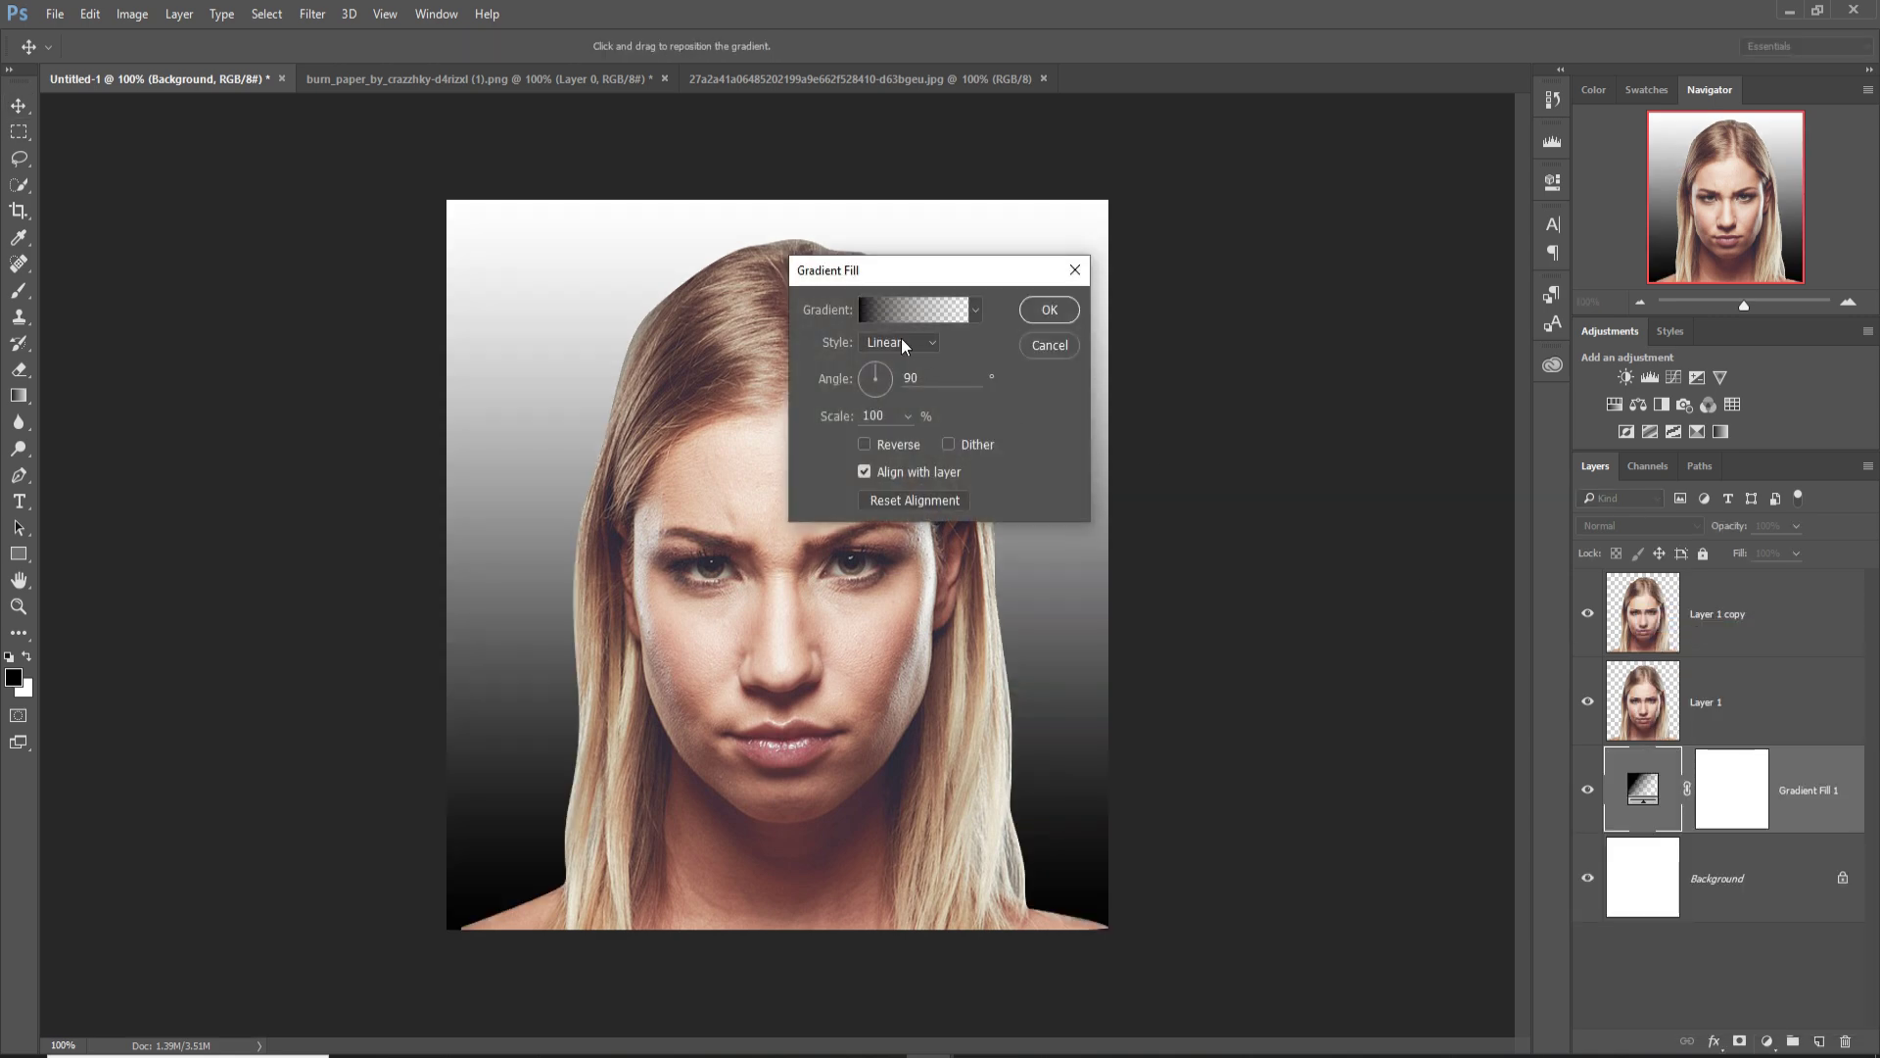
pyautogui.click(896, 313)
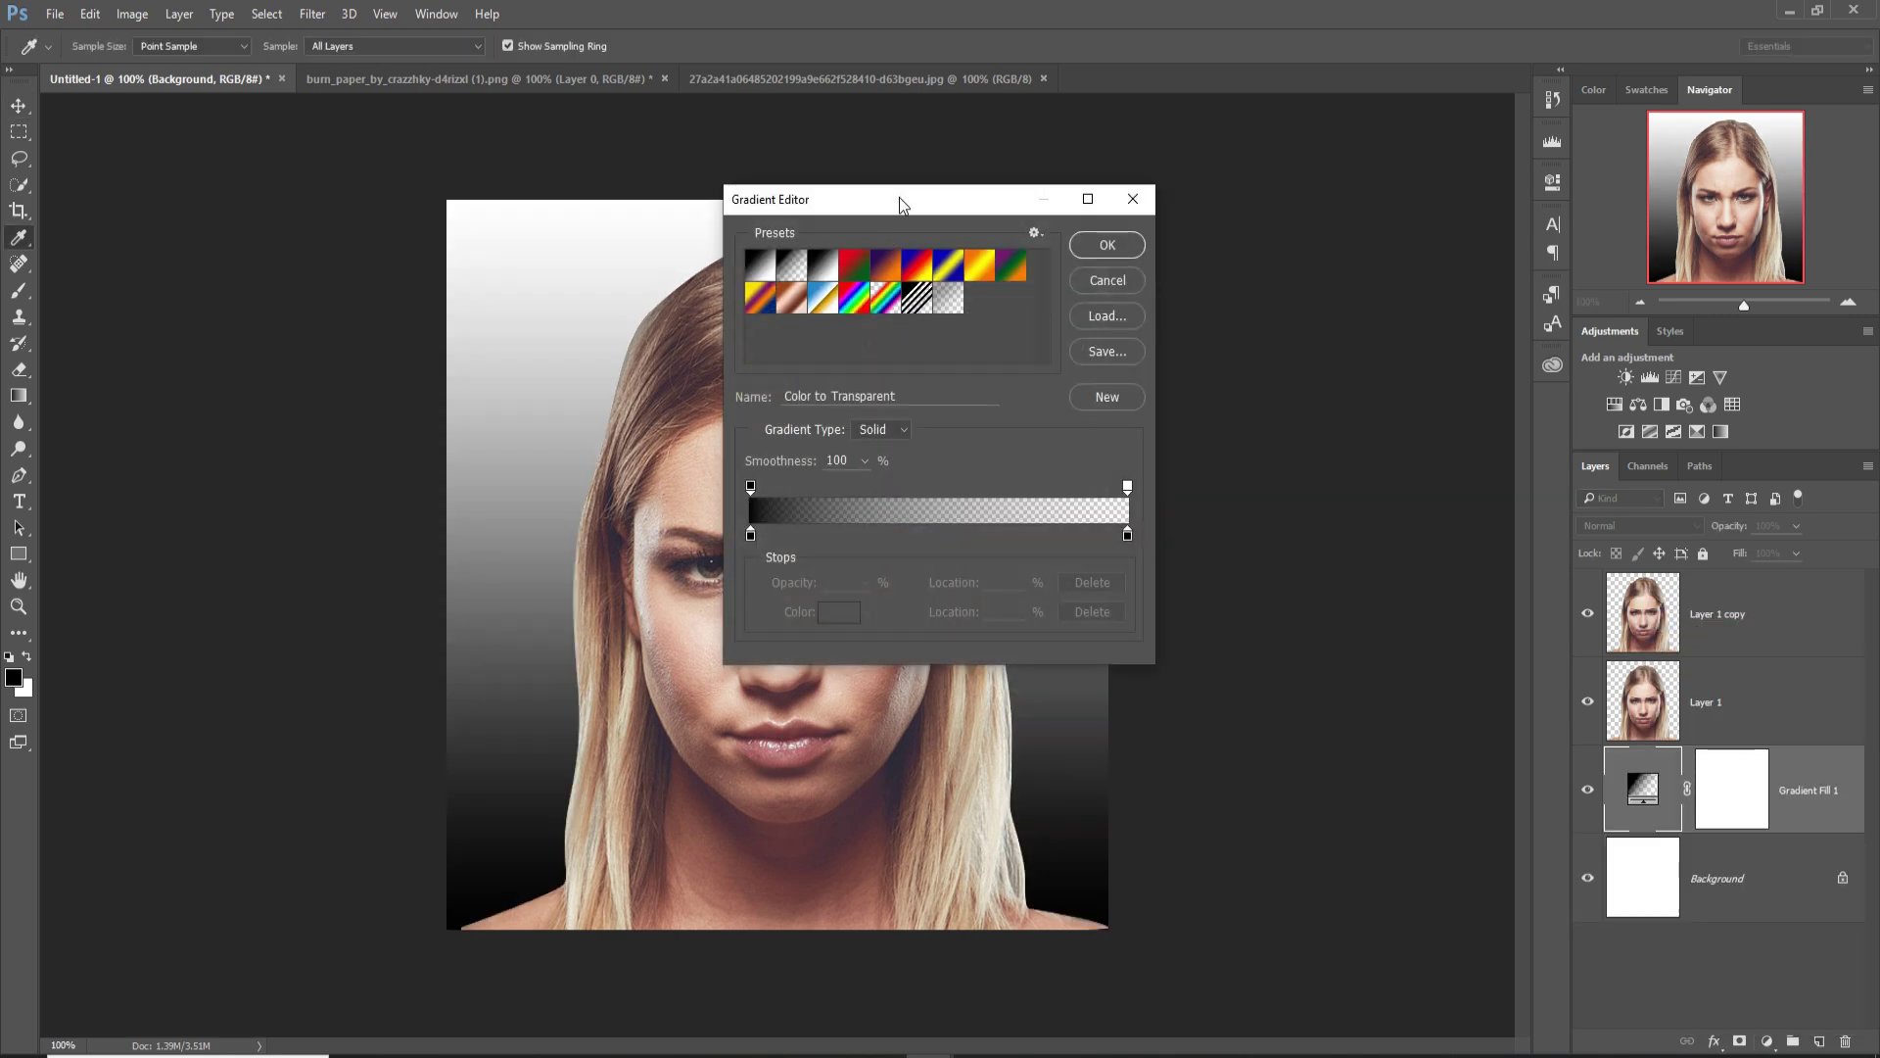
pyautogui.moveTo(899, 197); pyautogui.dragTo(1283, 225)
# Replace the gradient presets with the Neutral Density set.
pyautogui.click(1420, 260)
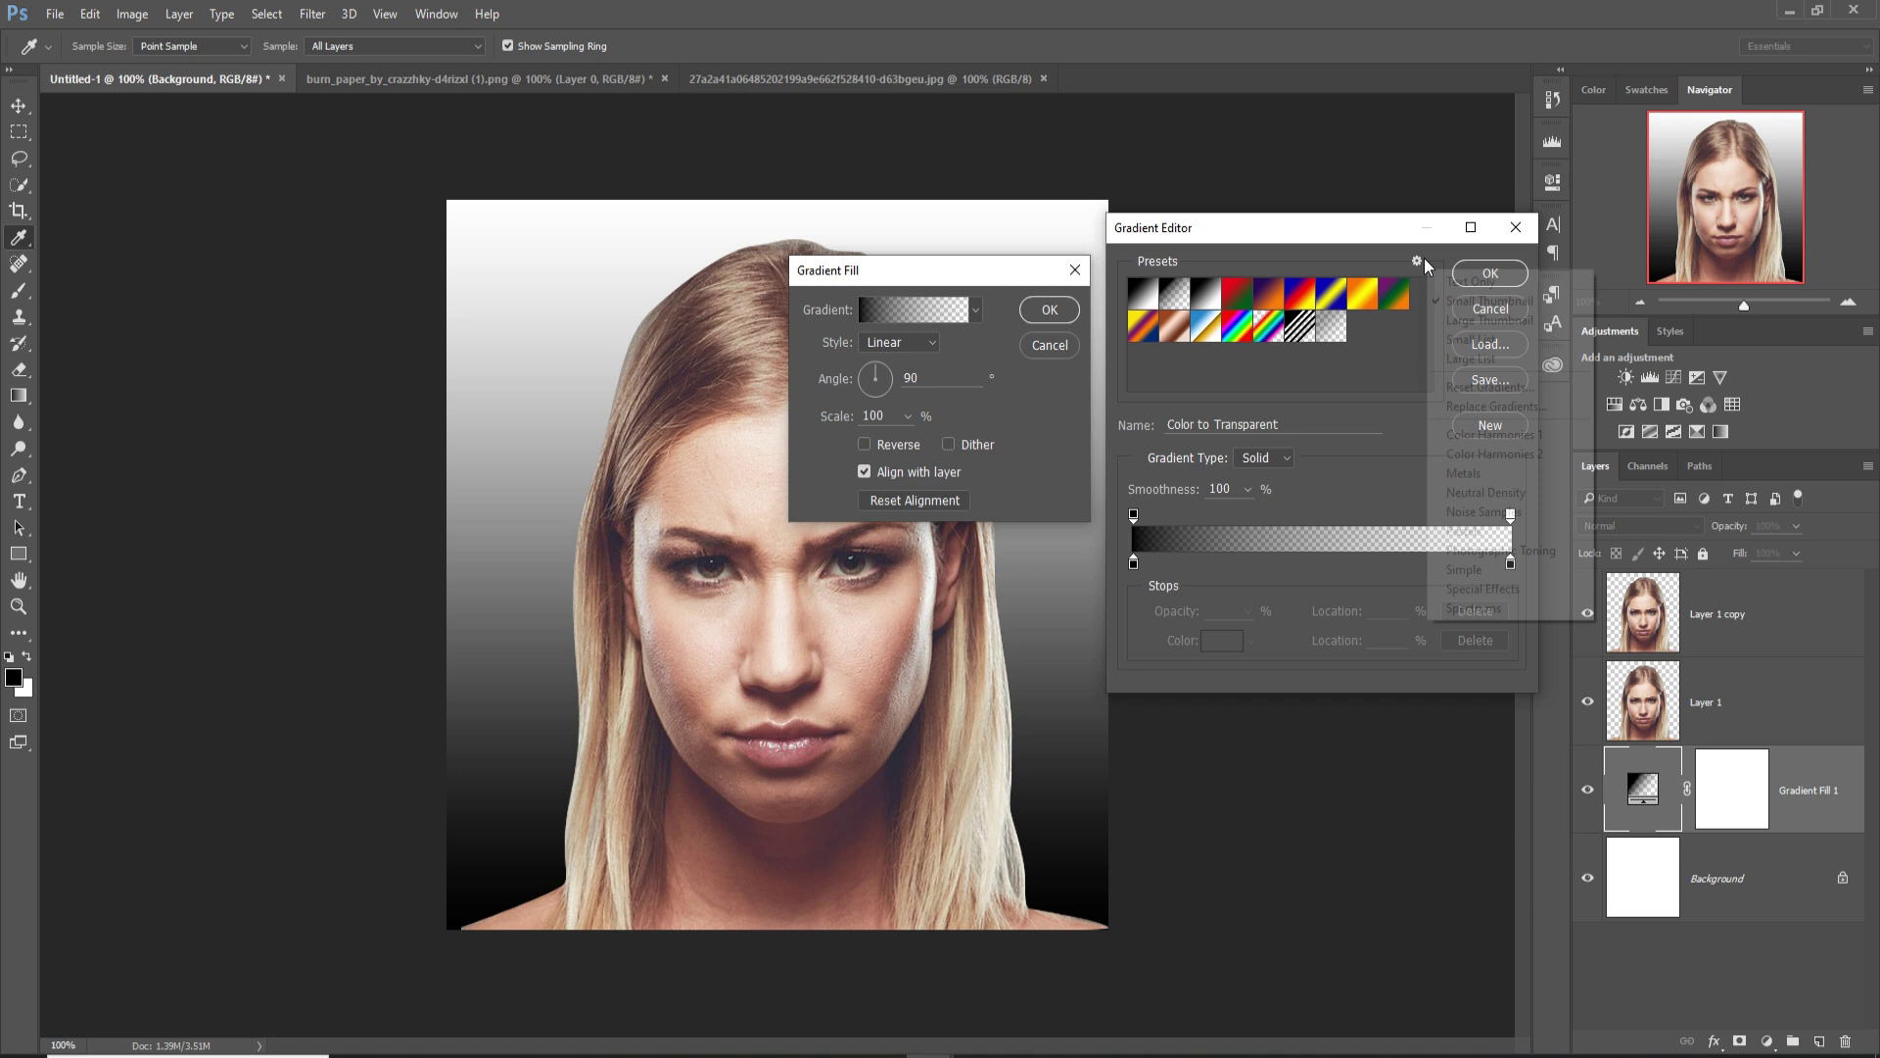
pyautogui.click(1484, 498)
pyautogui.click(854, 411)
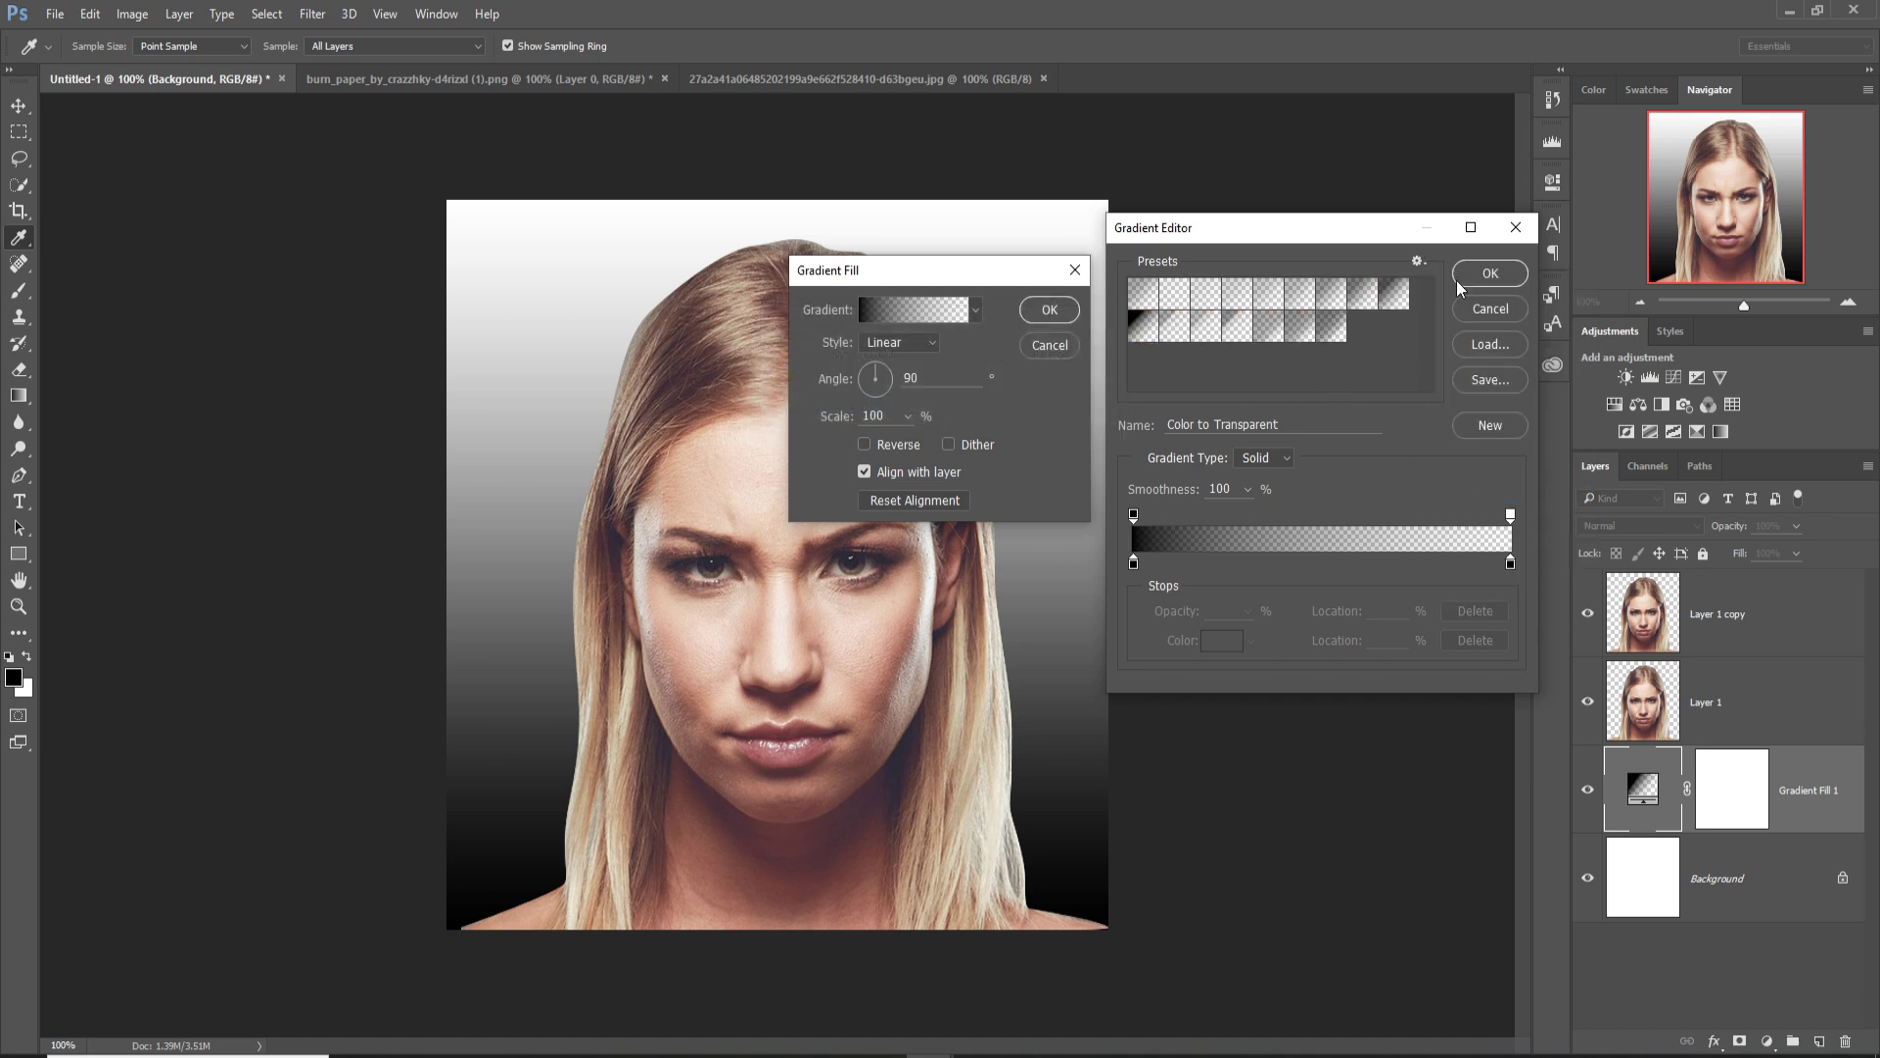
# Replace the gradient presets with the Simple set and choose the Orange gradient.
pyautogui.click(1418, 260)
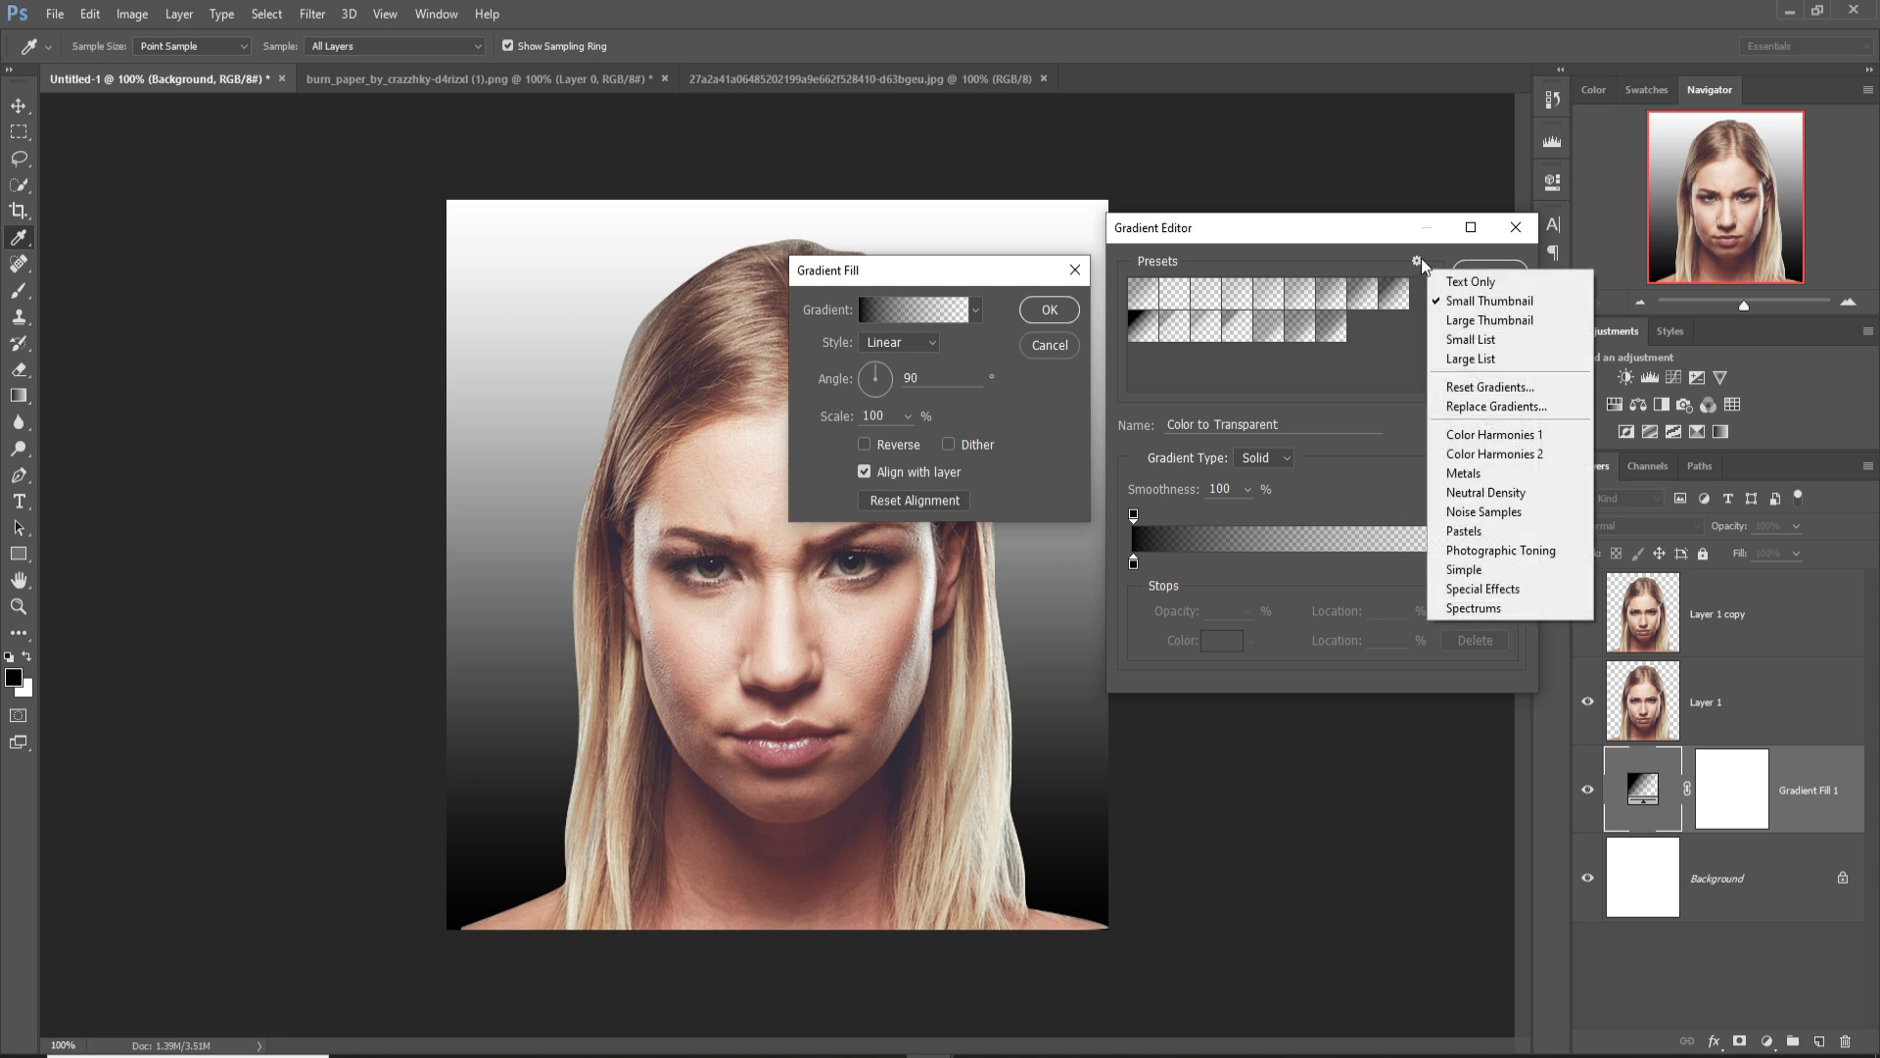
pyautogui.click(1483, 574)
pyautogui.click(879, 409)
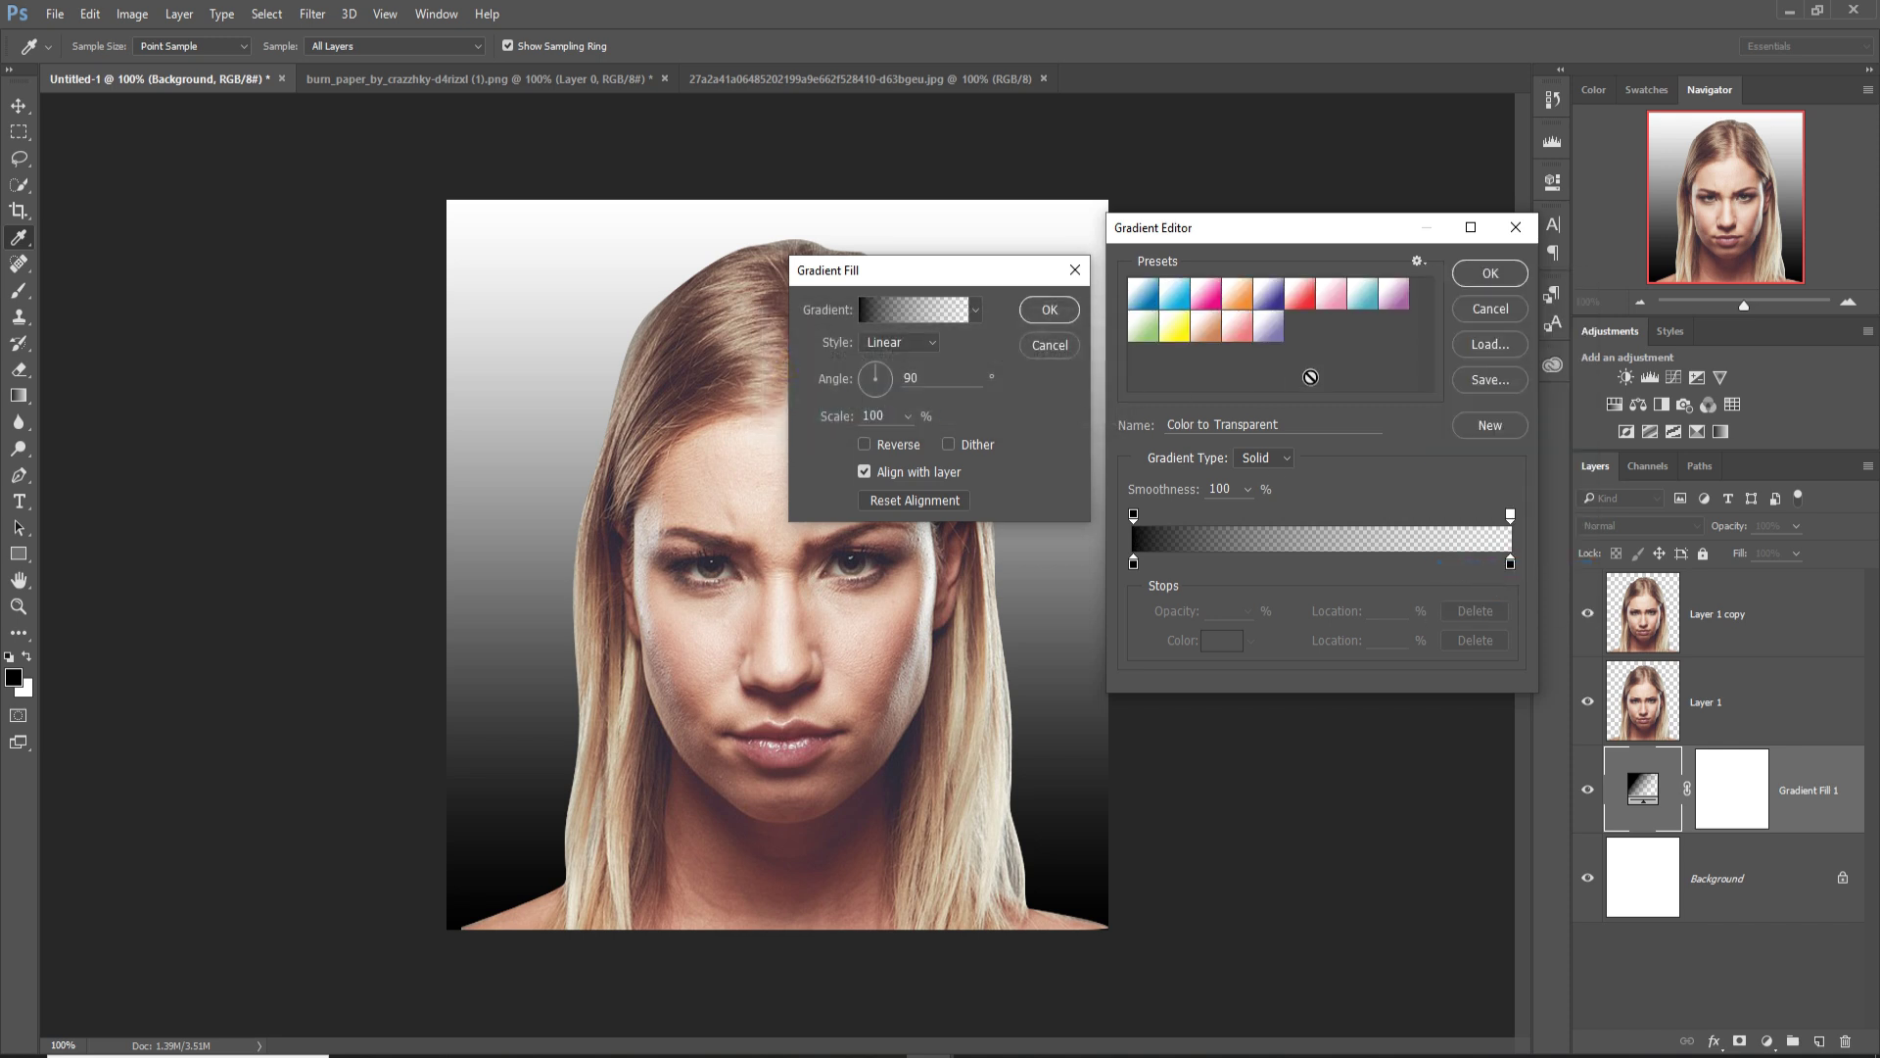
pyautogui.click(1238, 293)
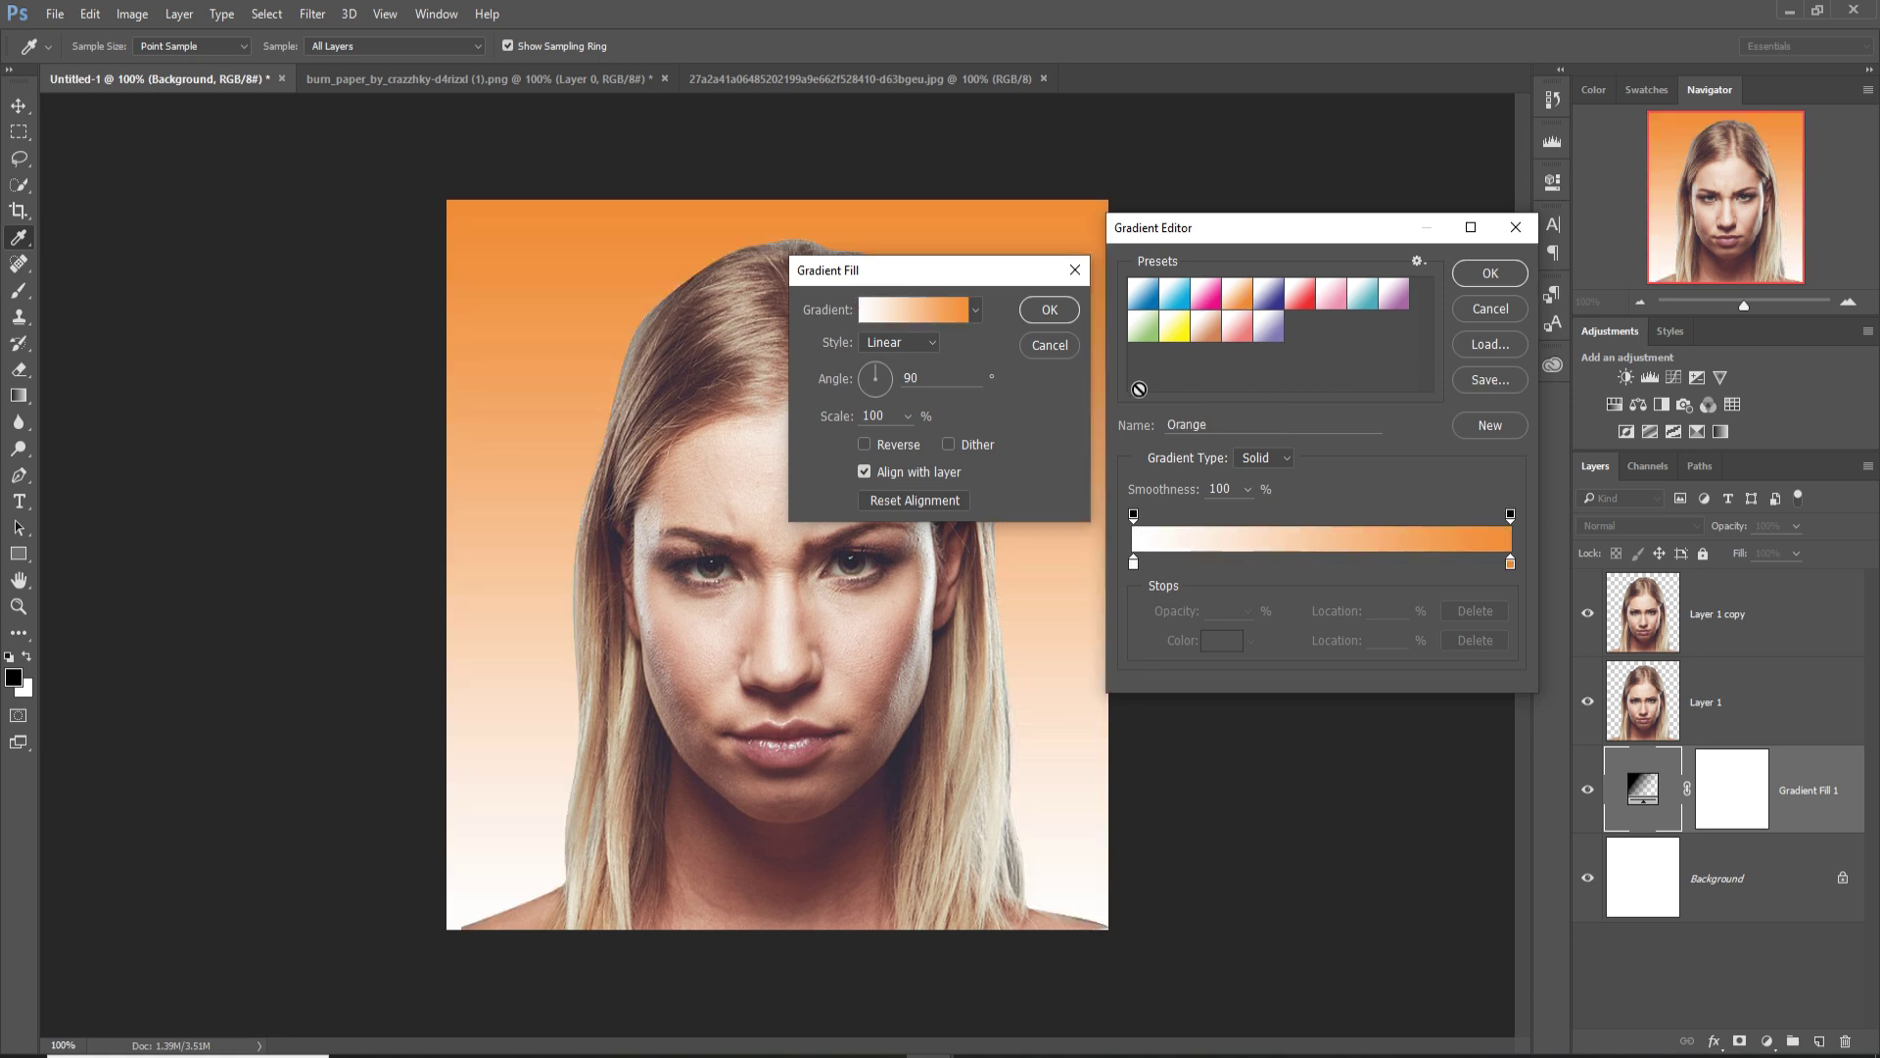
# Change the gradient's white starting stop to light orange #dead61 and apply the gradient fill.
pyautogui.click(1134, 563)
pyautogui.click(1220, 643)
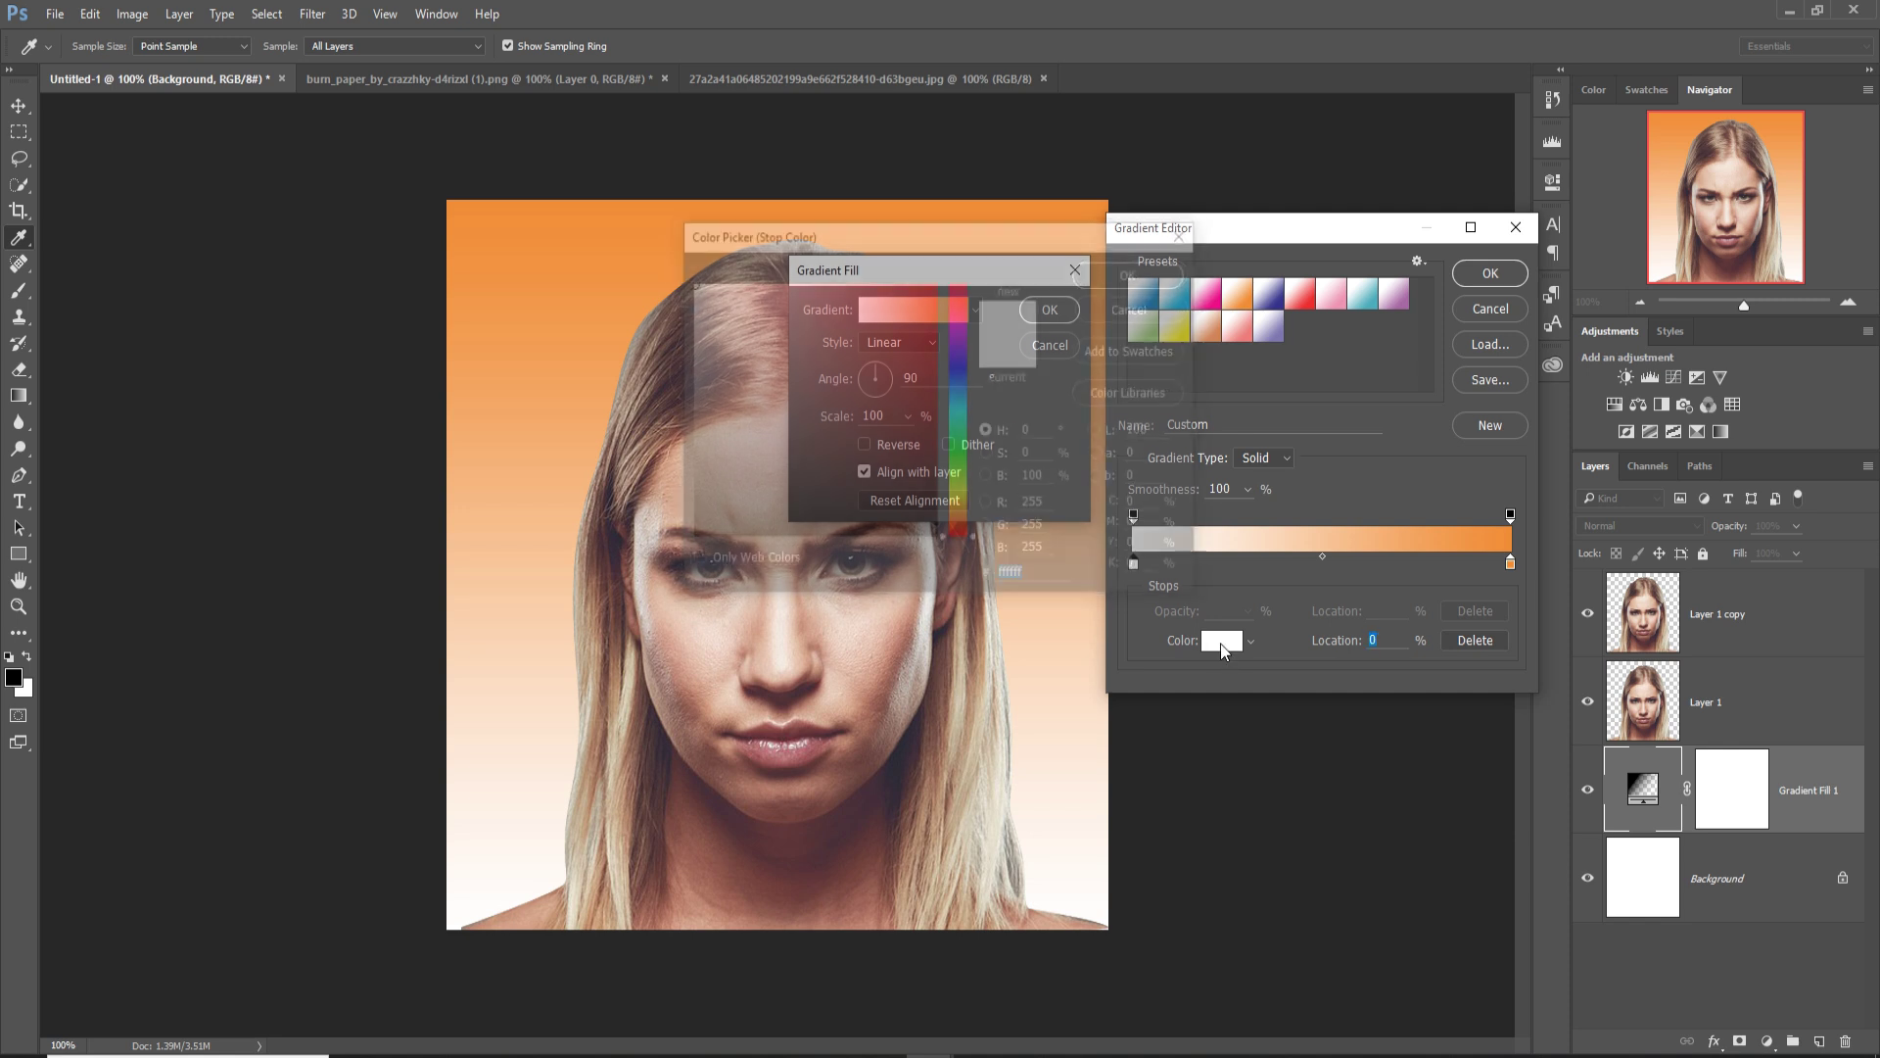
pyautogui.click(958, 514)
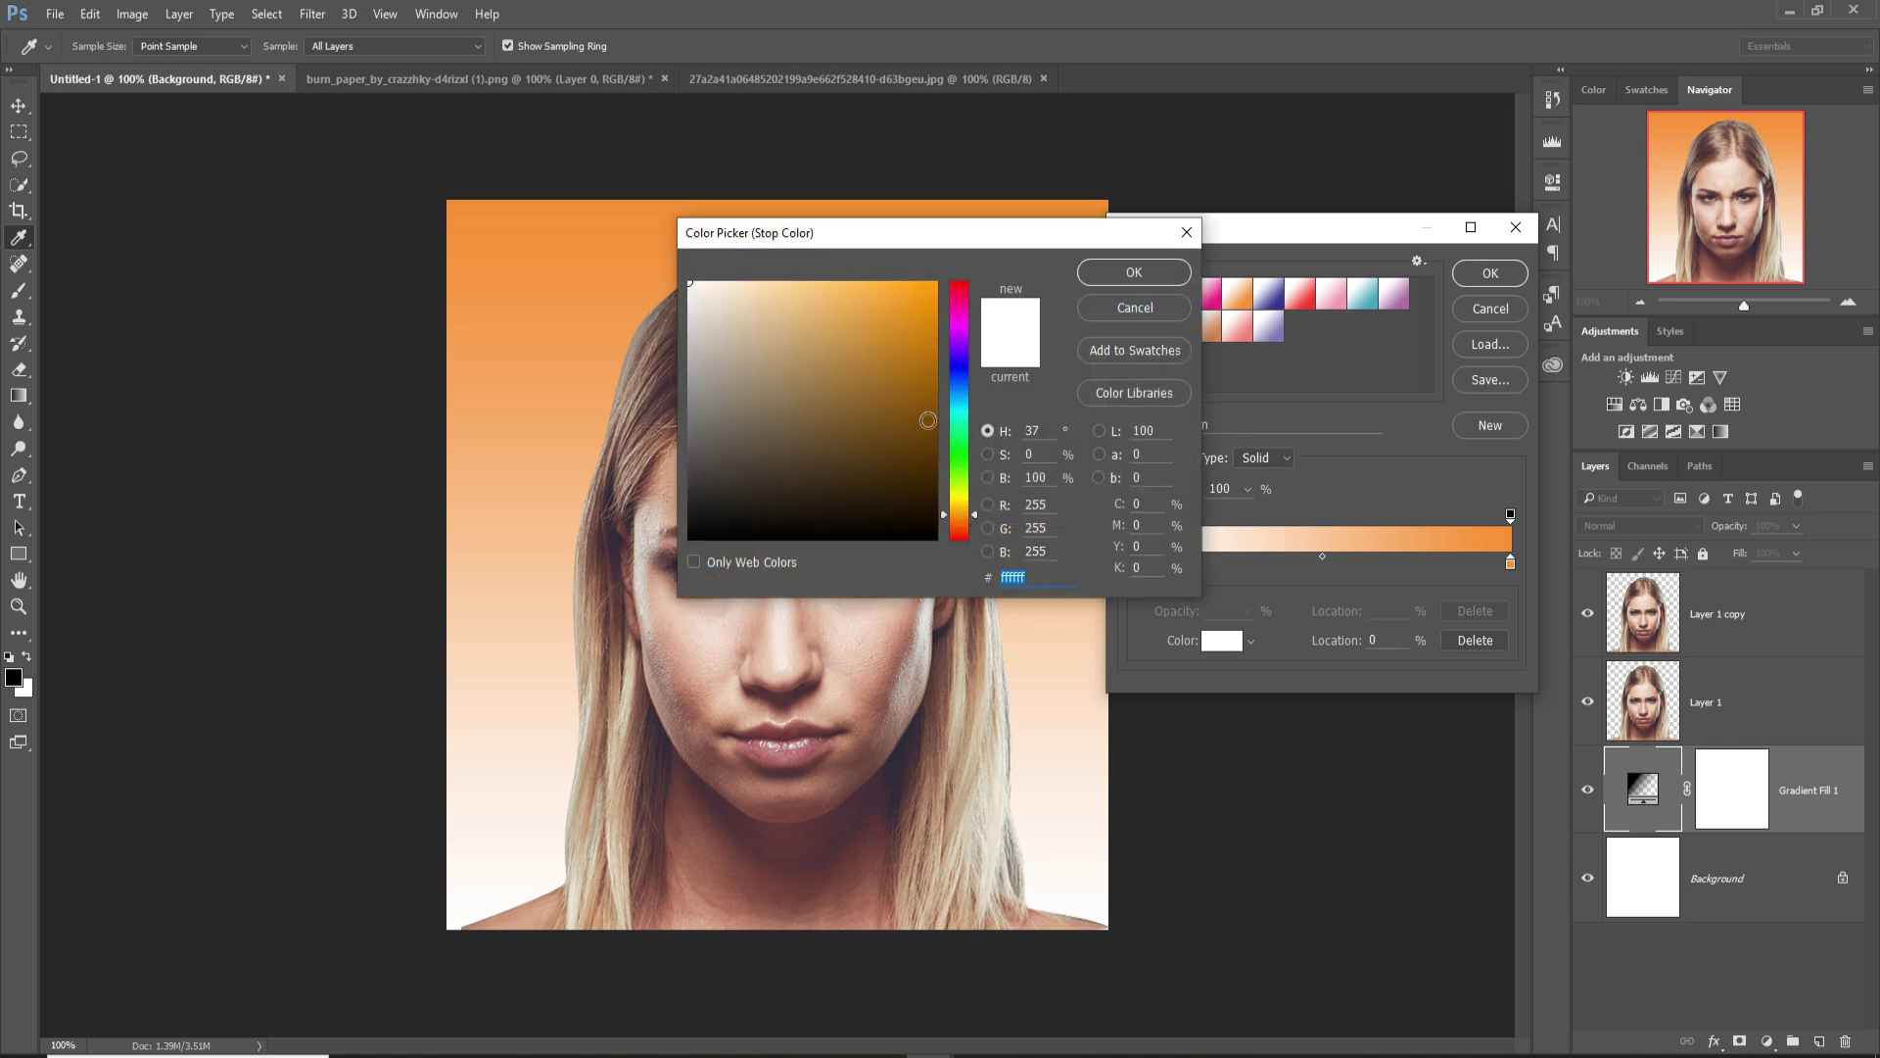
pyautogui.click(839, 396)
pyautogui.click(837, 325)
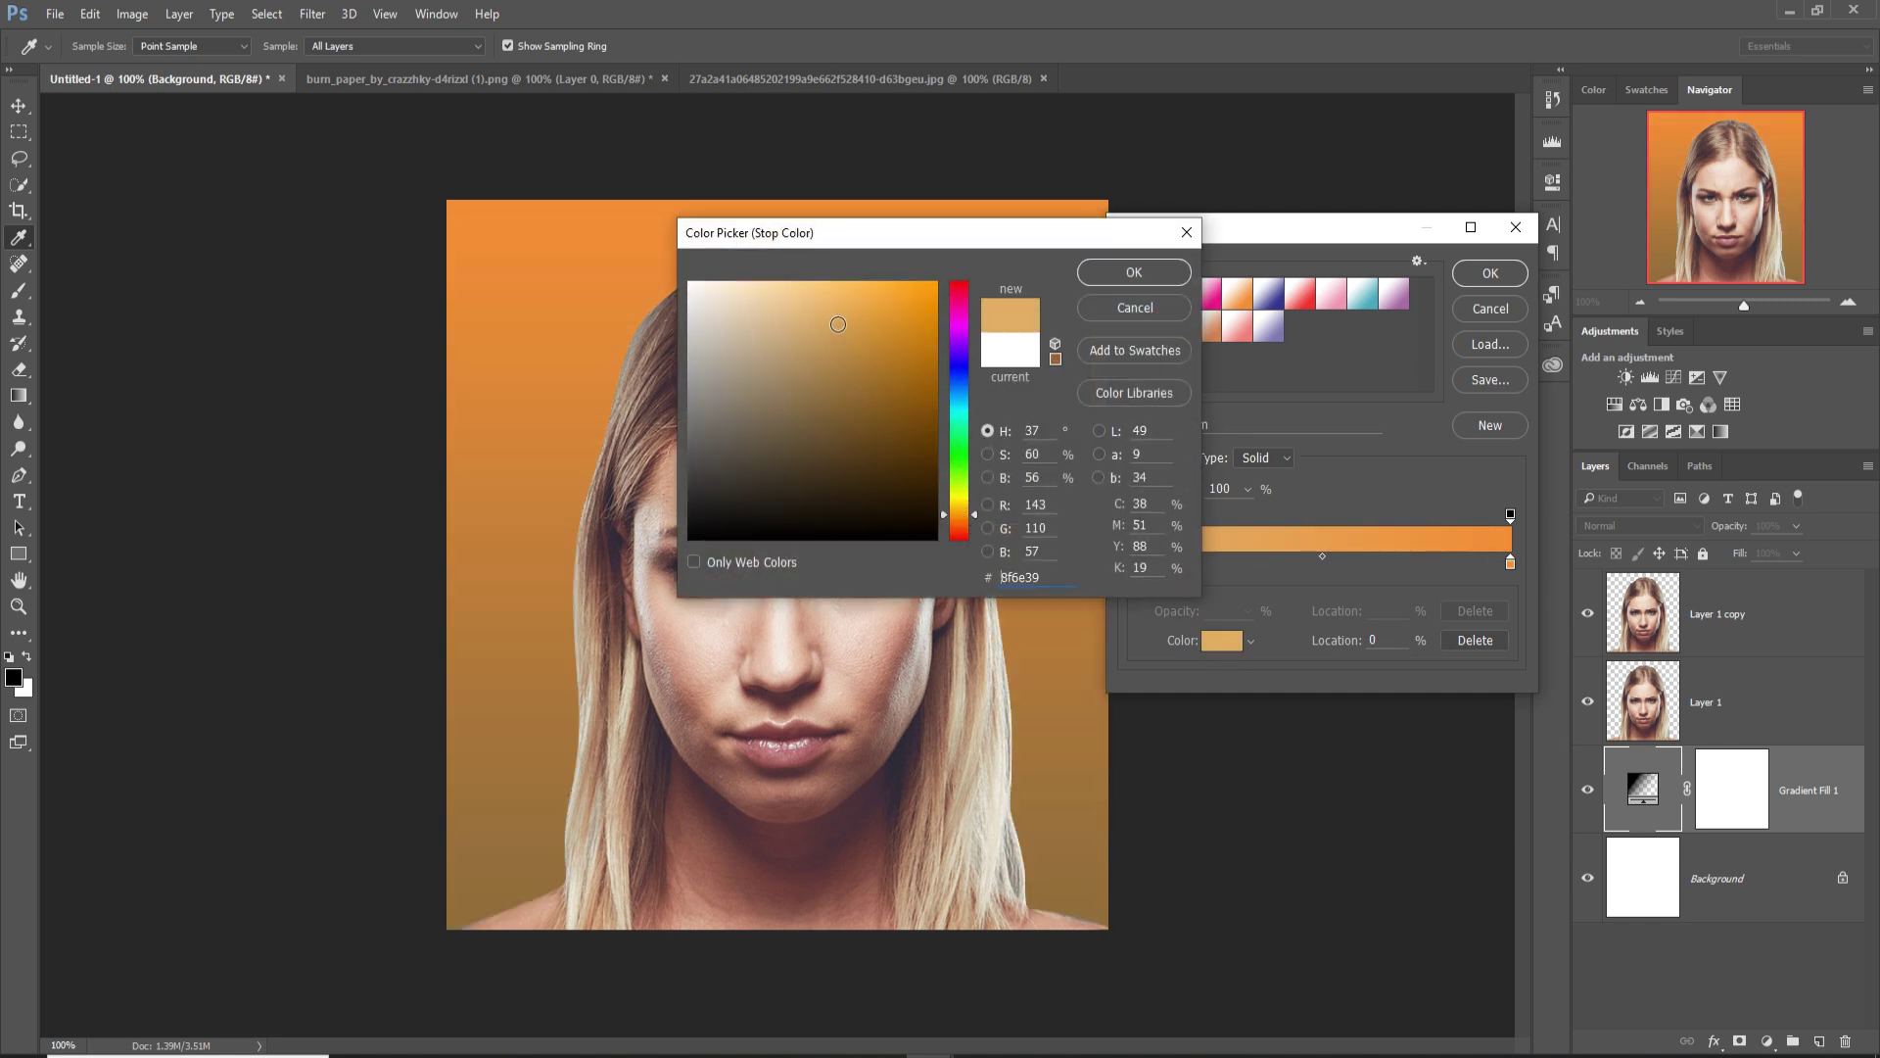
pyautogui.click(829, 313)
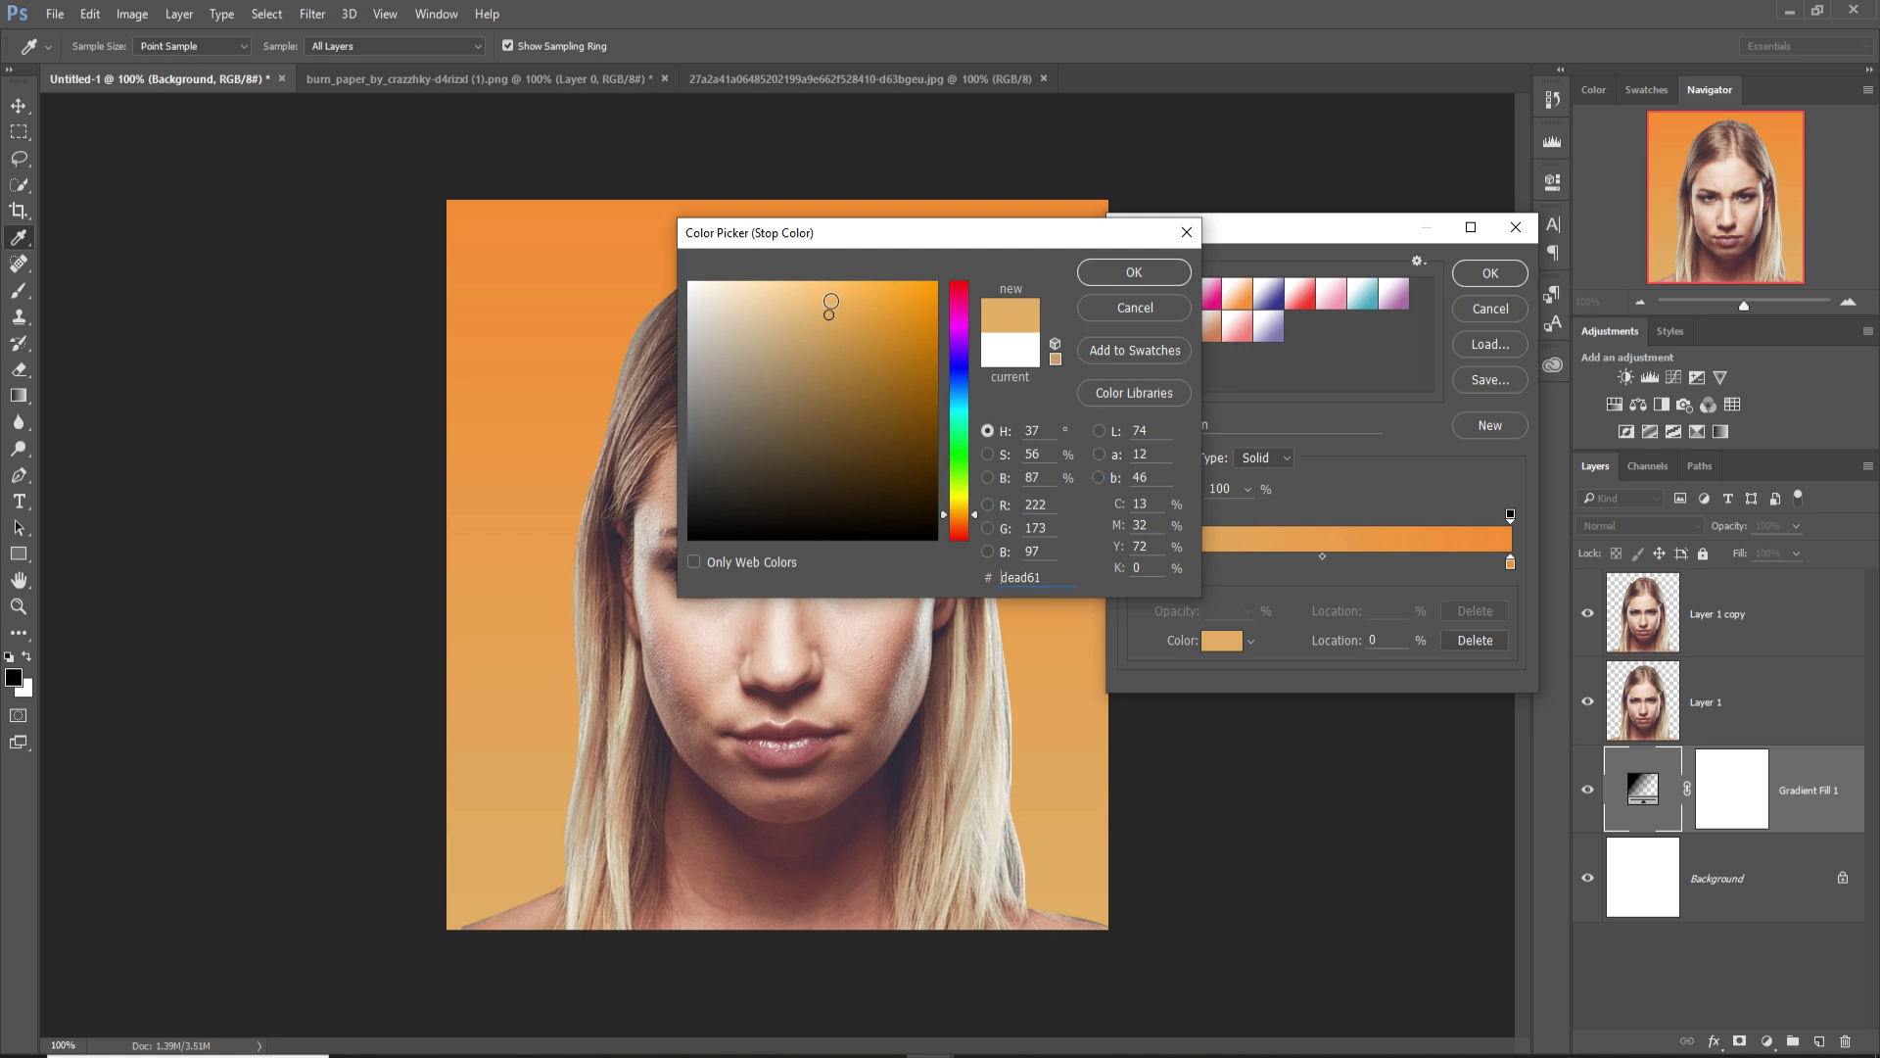
pyautogui.click(1106, 276)
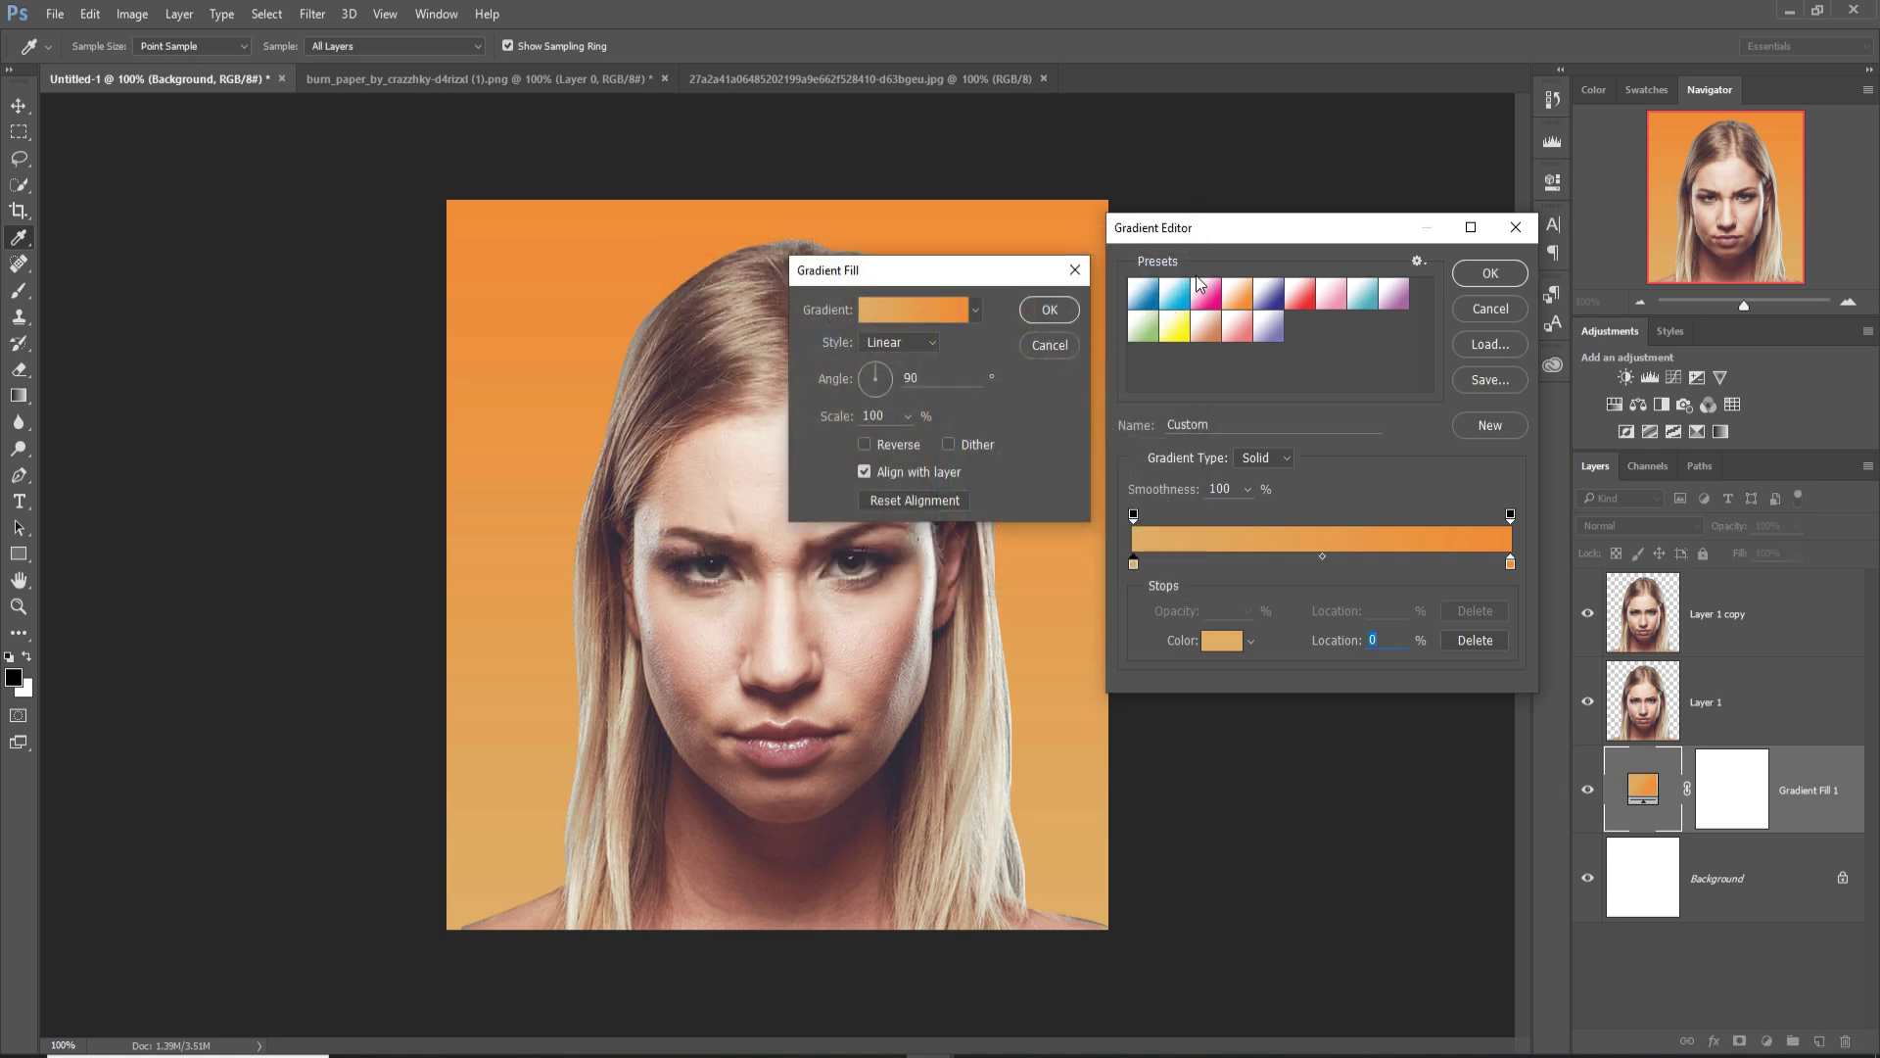
pyautogui.click(1489, 273)
pyautogui.click(1049, 310)
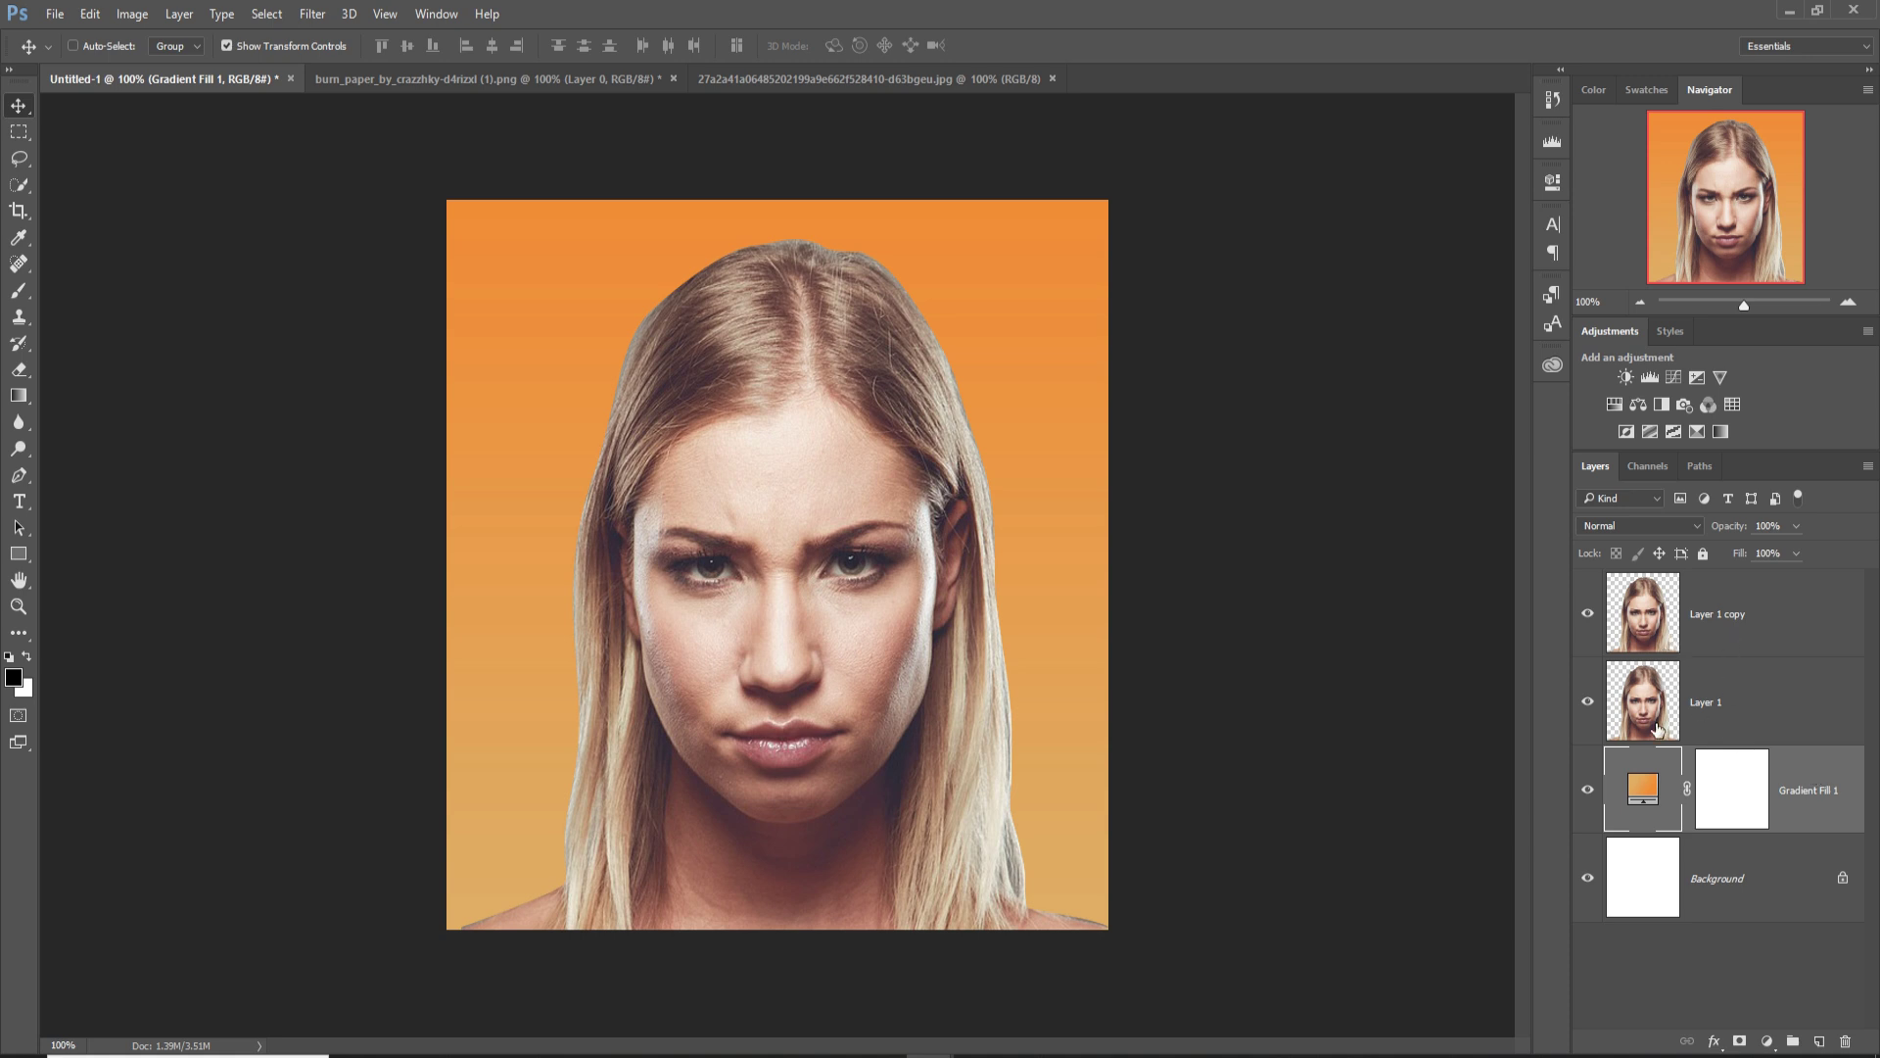
# Hide Layer 1 copy and add a Hue/Saturation adjustment clipped to Layer 1.
pyautogui.click(1657, 705)
pyautogui.click(1588, 613)
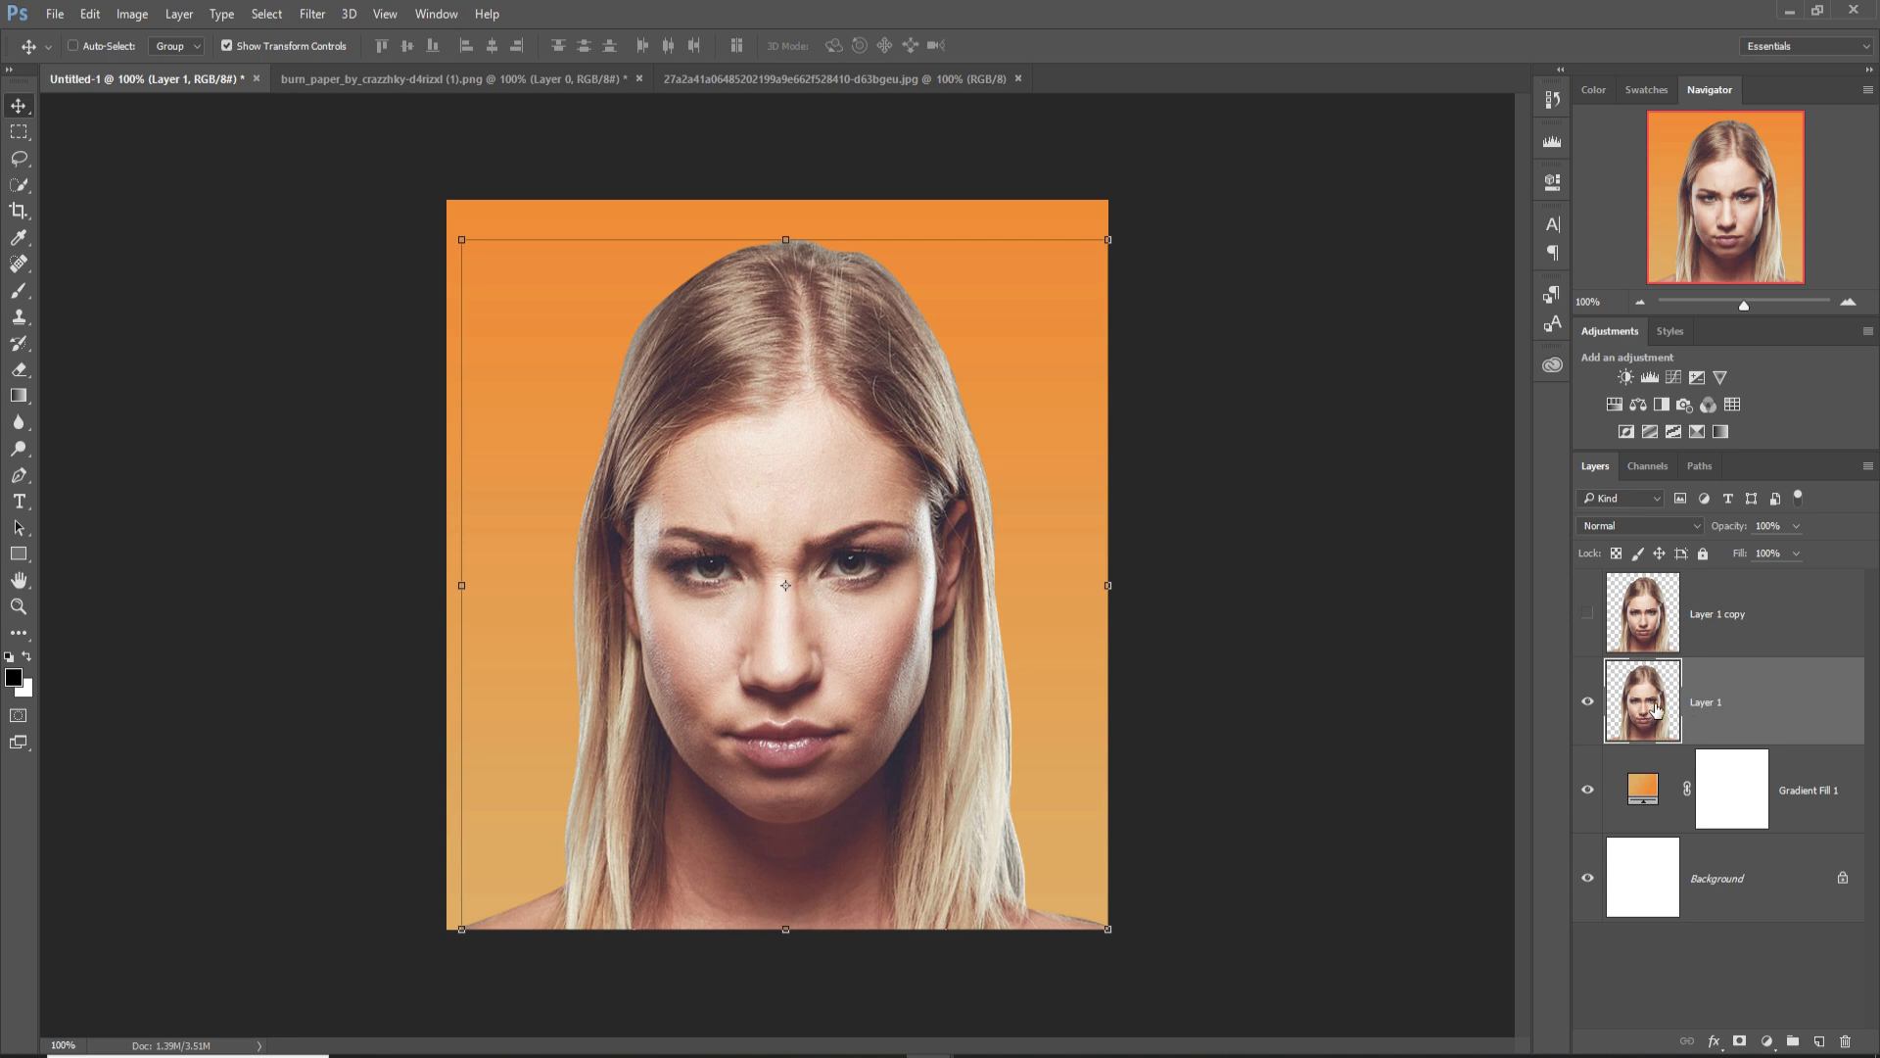
pyautogui.click(1766, 1040)
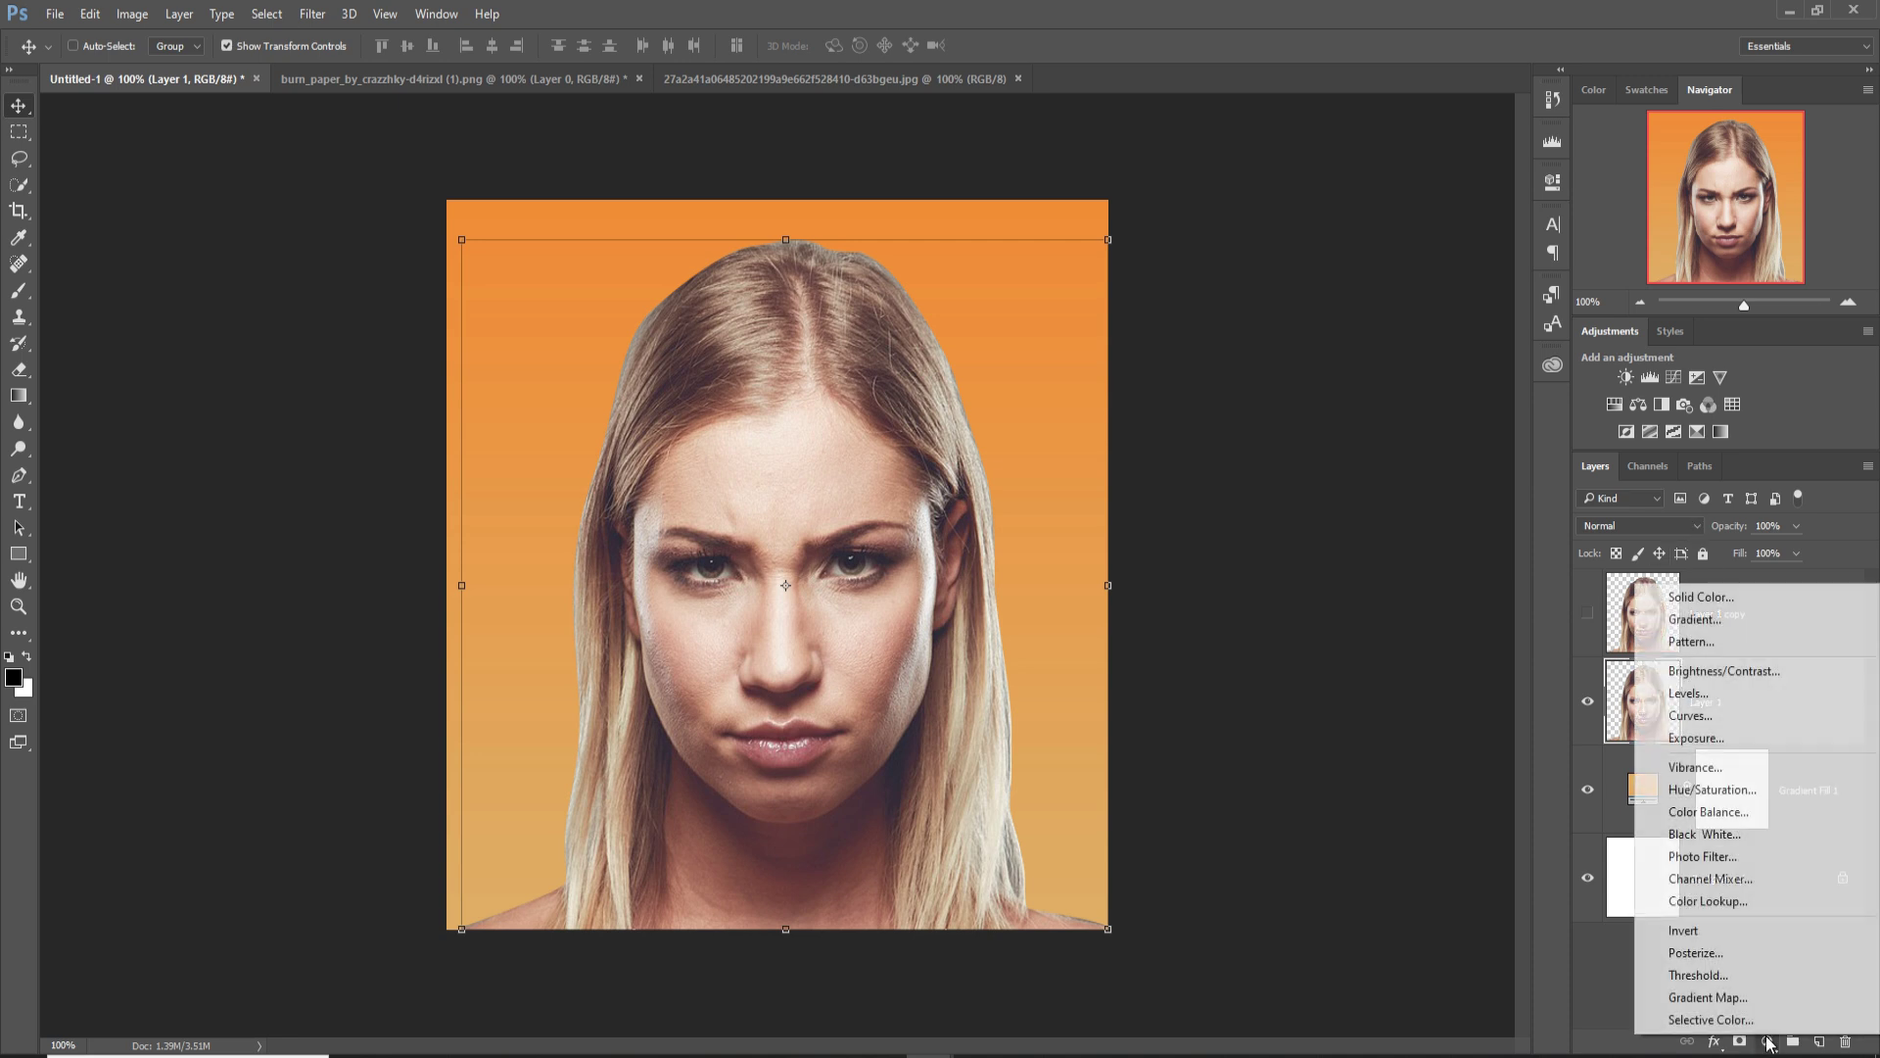
pyautogui.click(1741, 795)
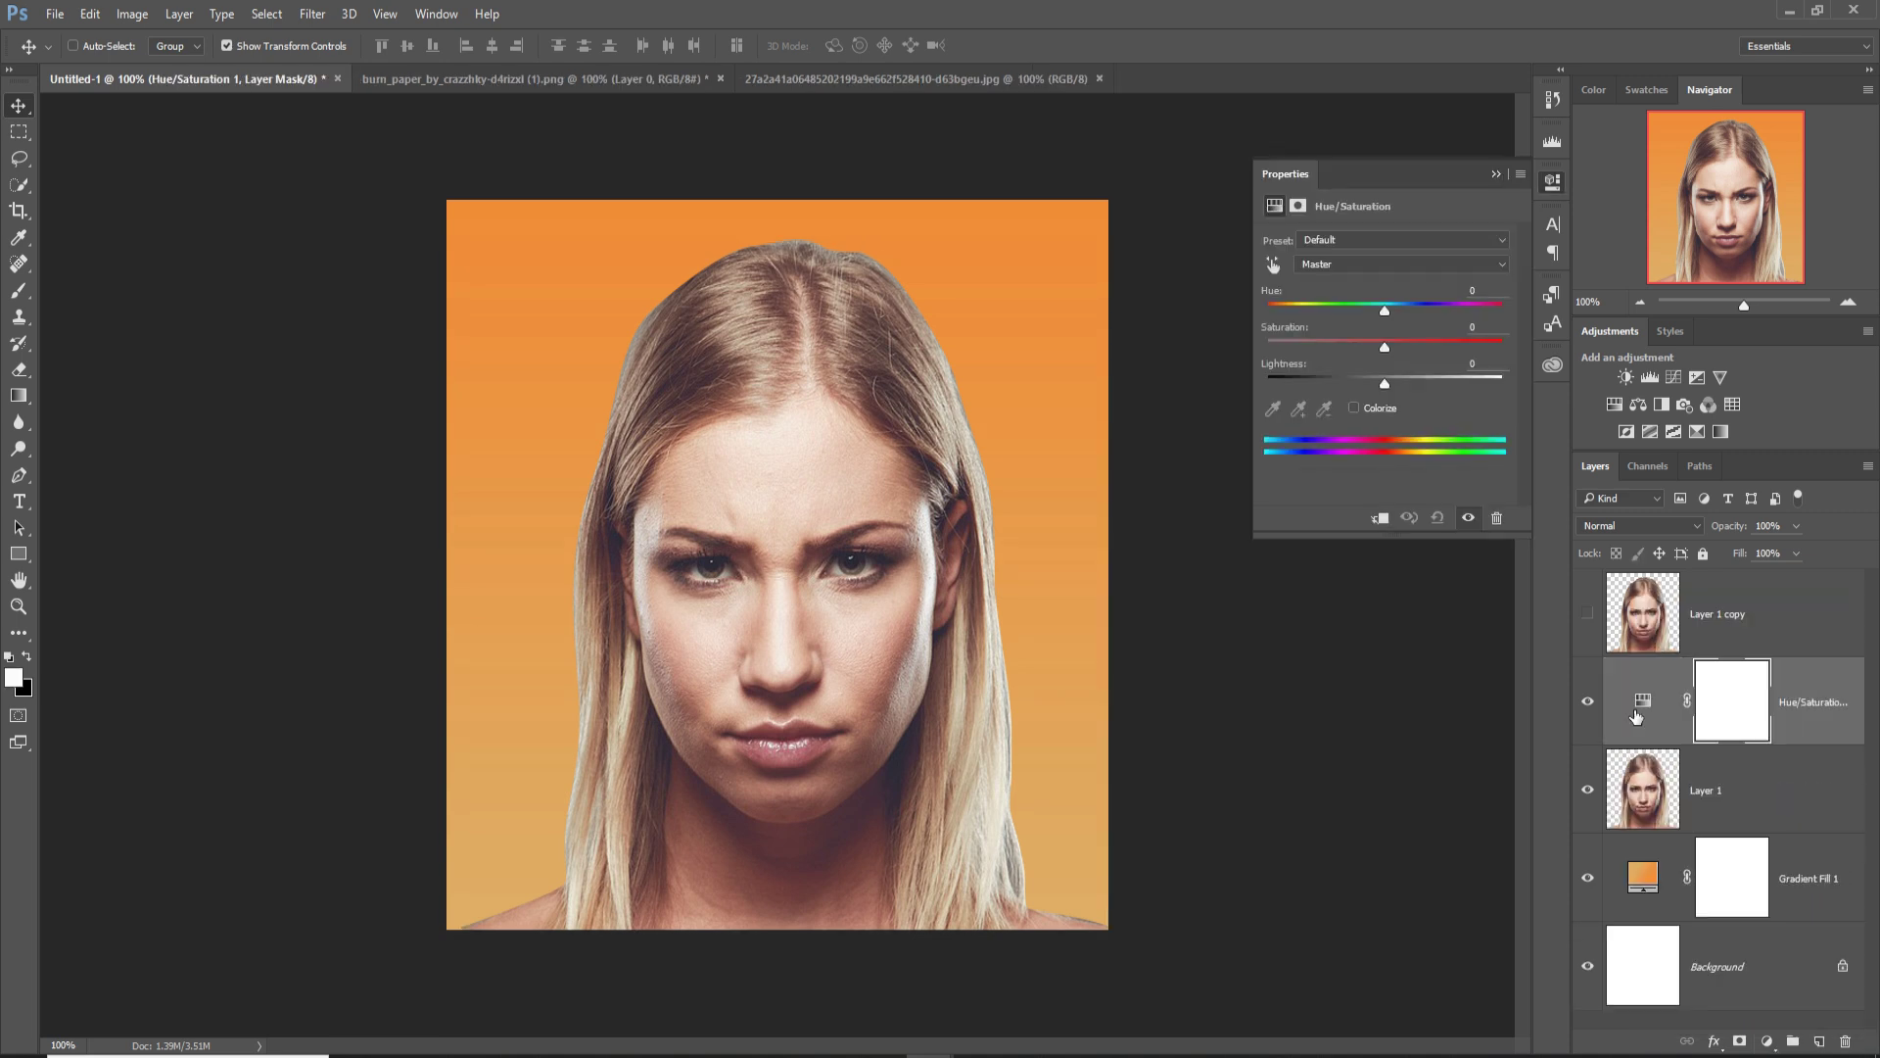
pyautogui.click(1381, 519)
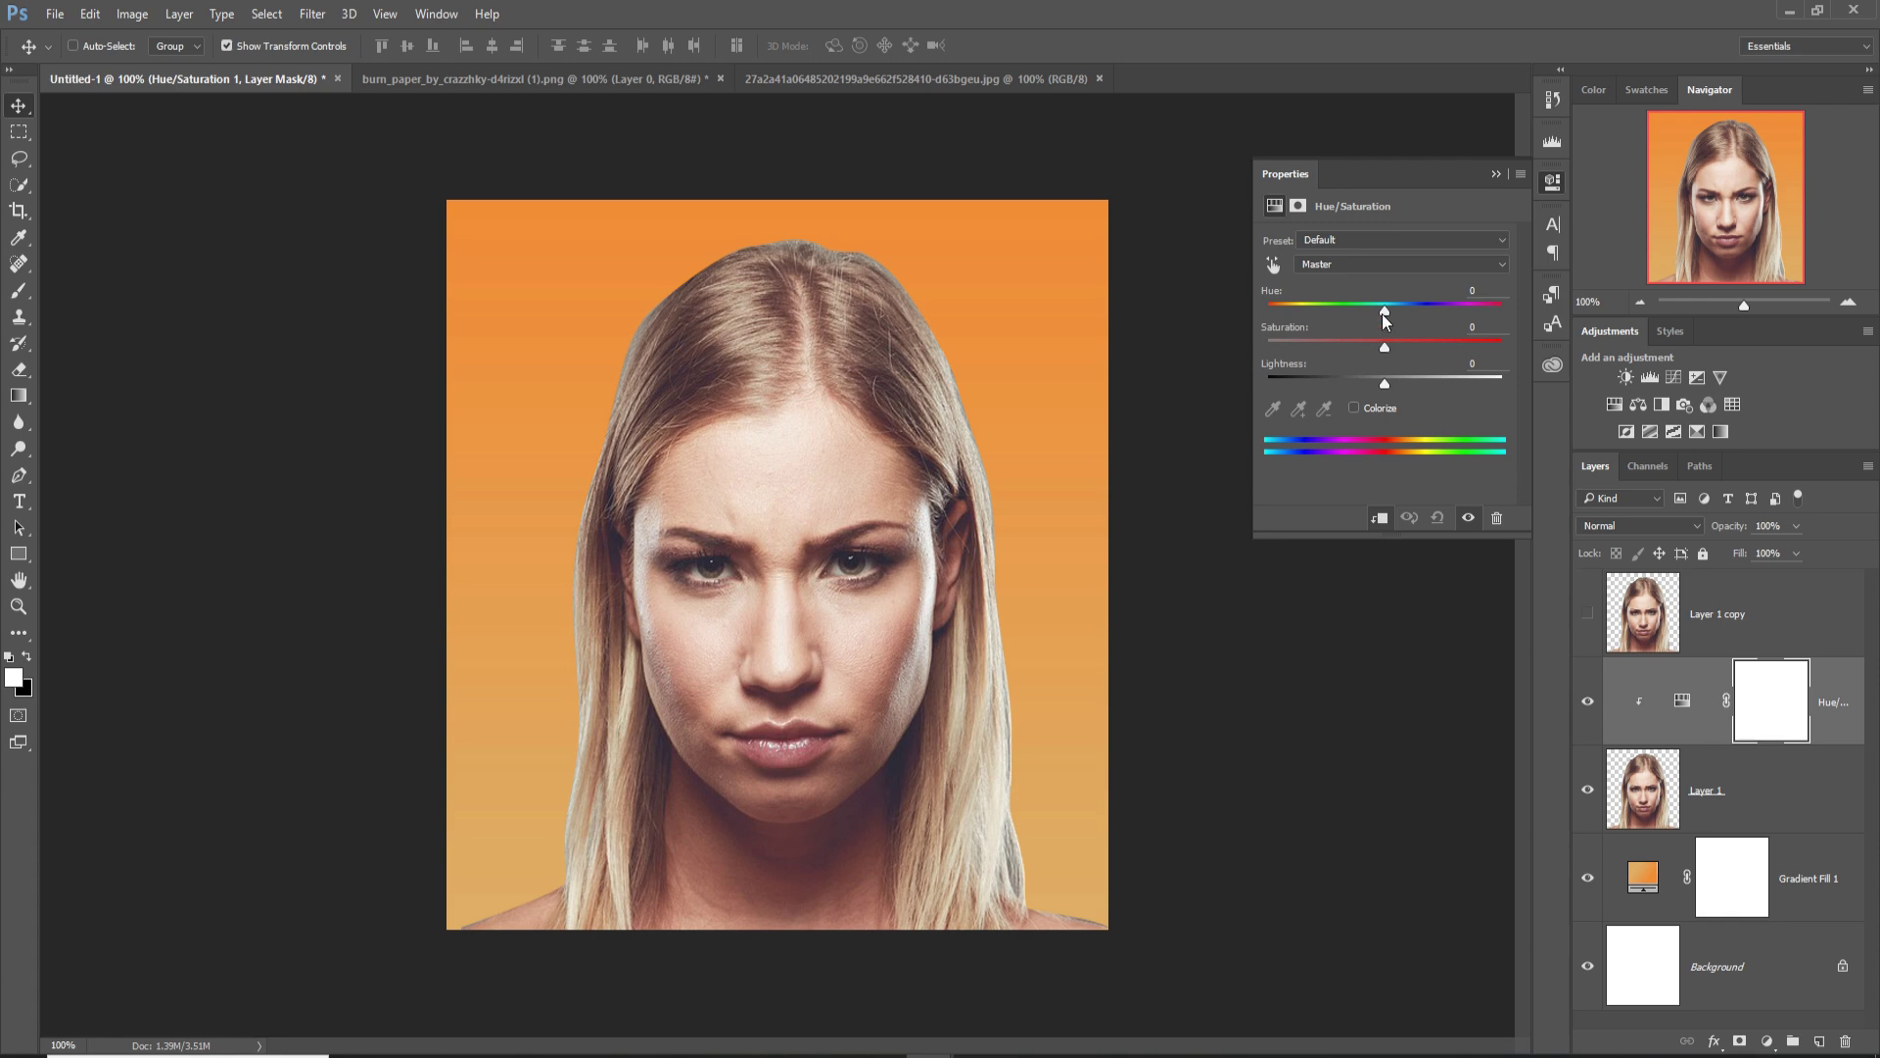
# Tint Layer 1 pinkish red with Hue about -27, Saturation +59 and Lightness -9.
pyautogui.moveTo(1383, 309); pyautogui.dragTo(1454, 351)
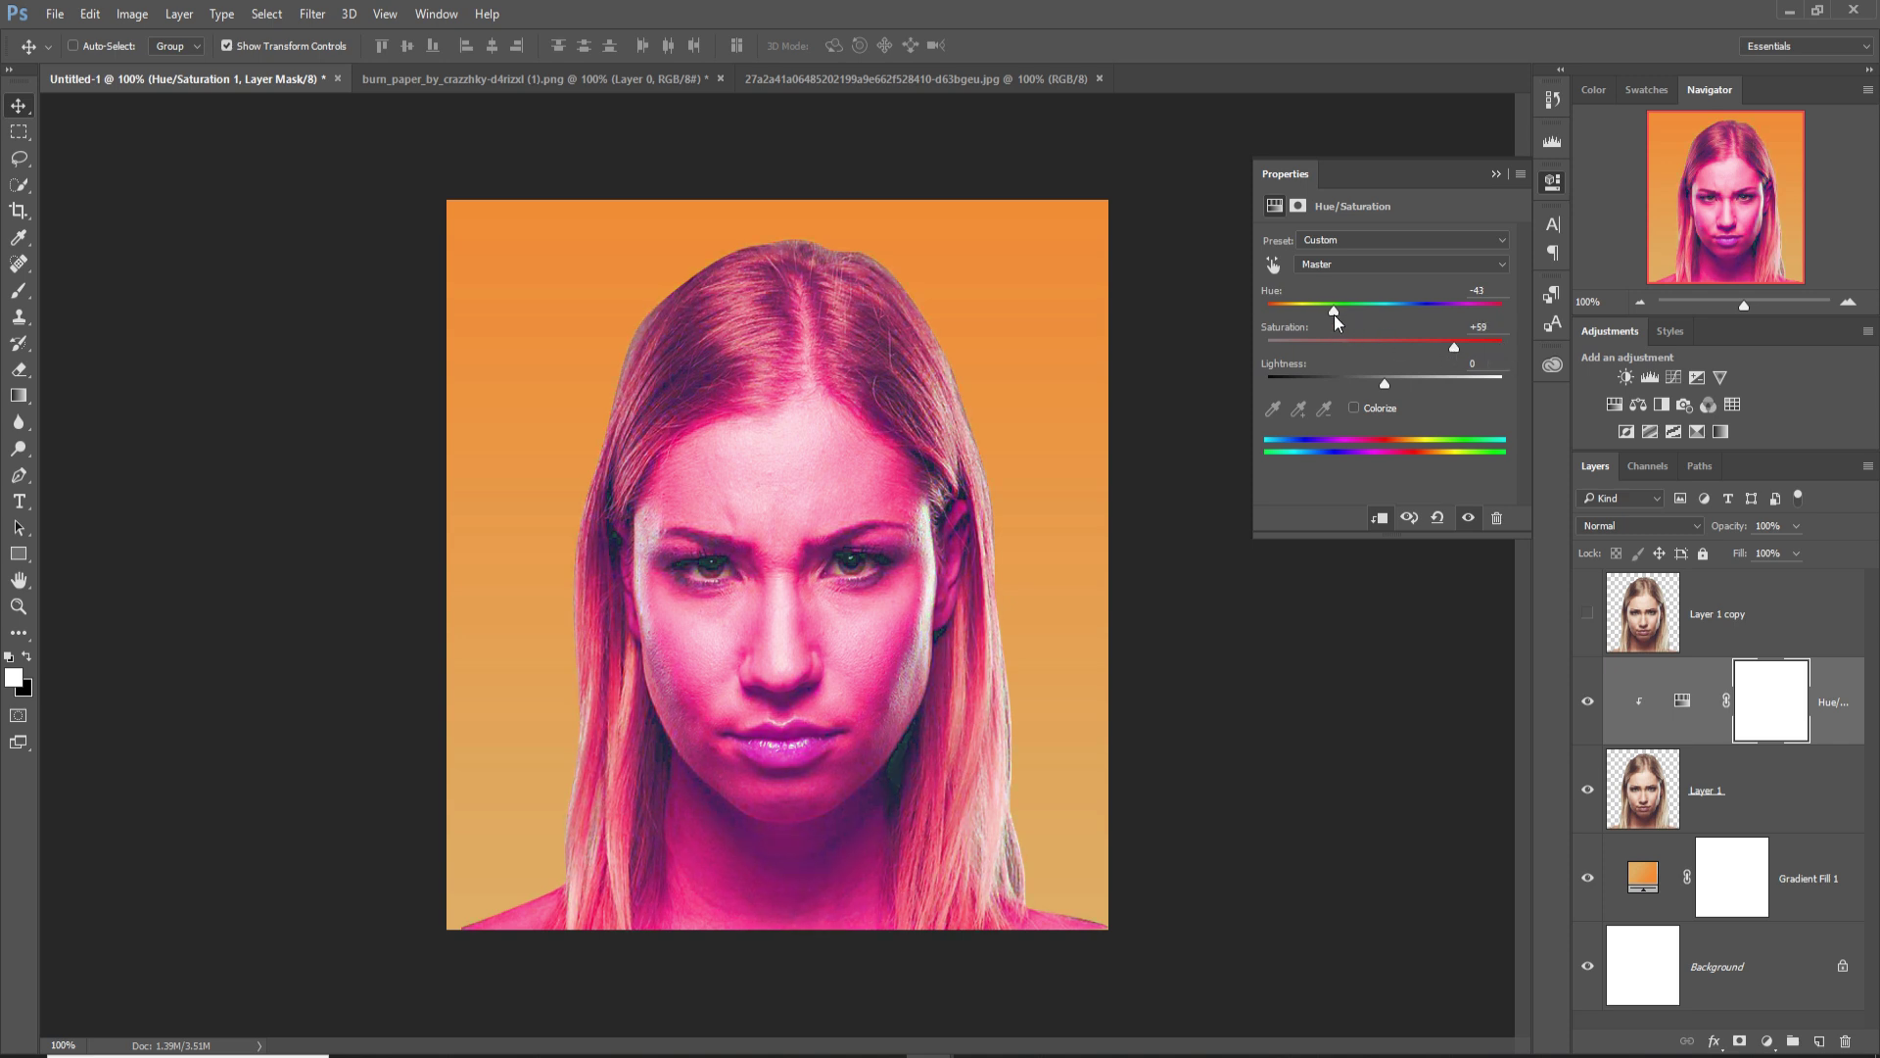
pyautogui.moveTo(1334, 313); pyautogui.dragTo(1351, 312)
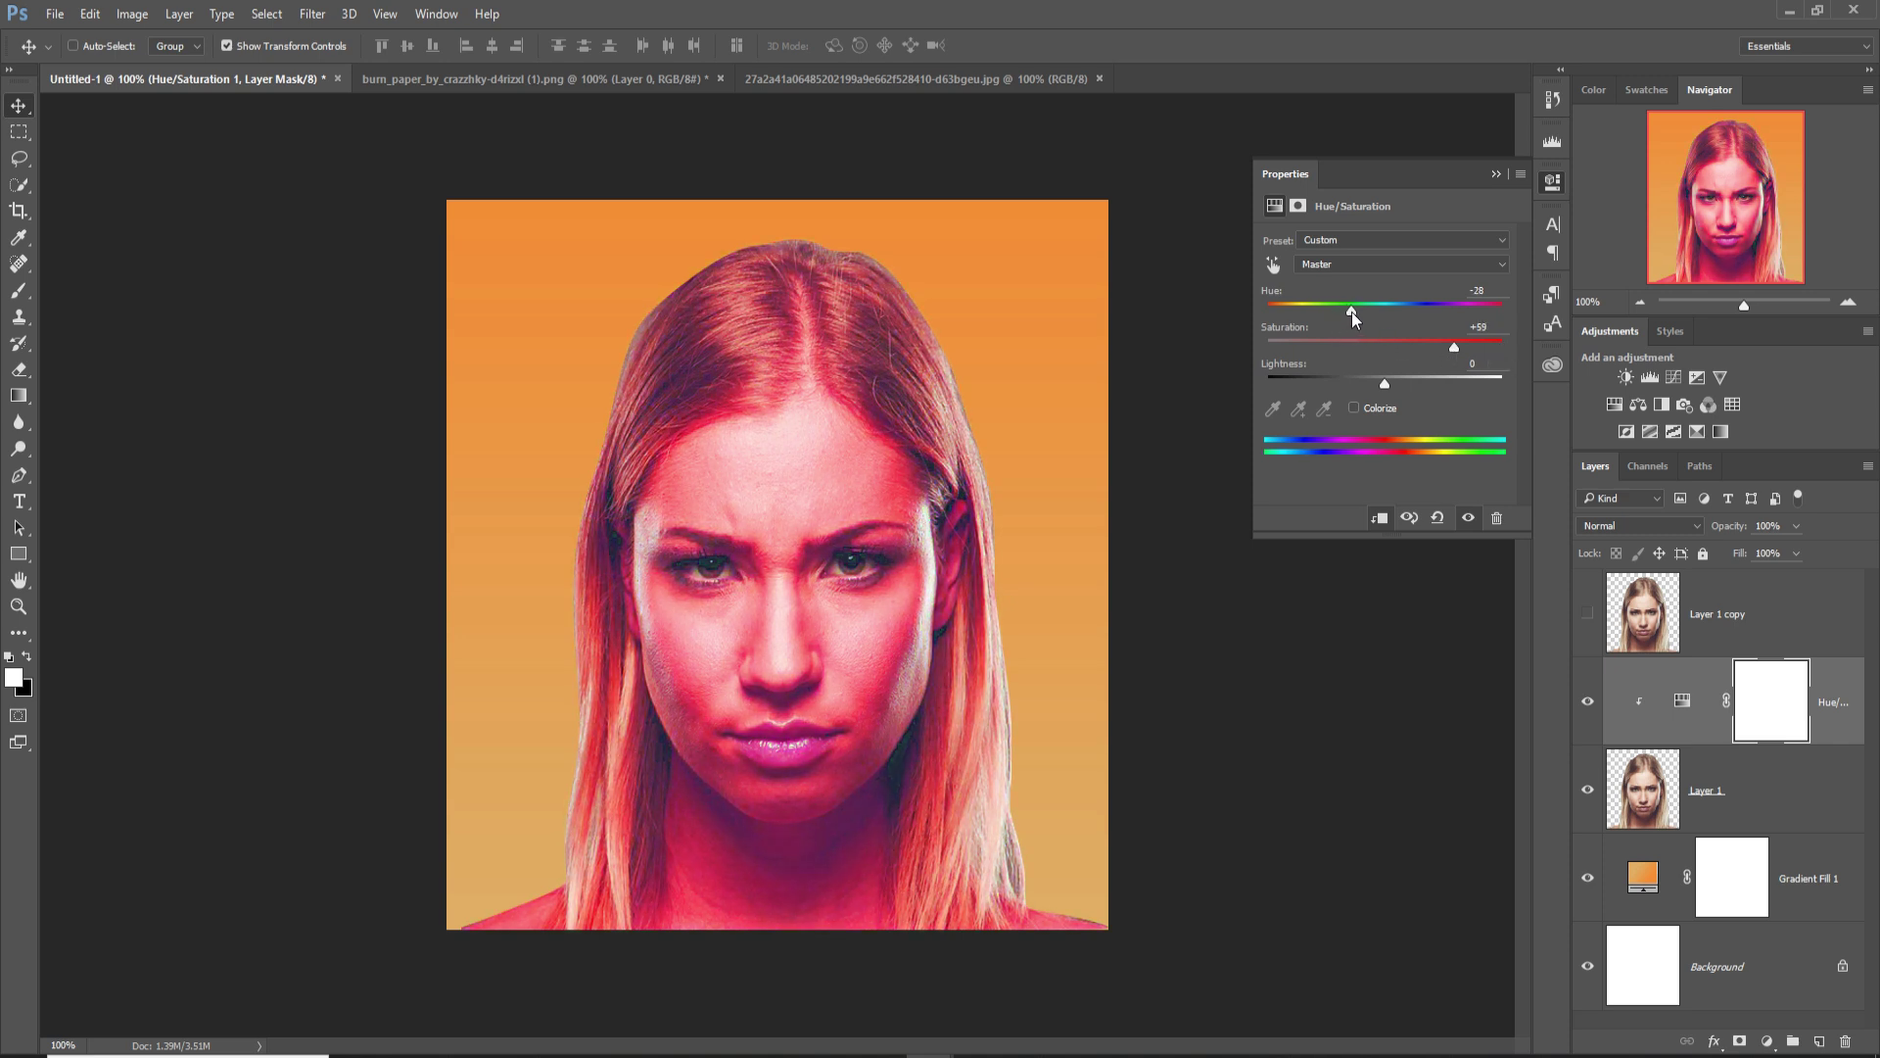
pyautogui.moveTo(1383, 384); pyautogui.dragTo(1373, 384)
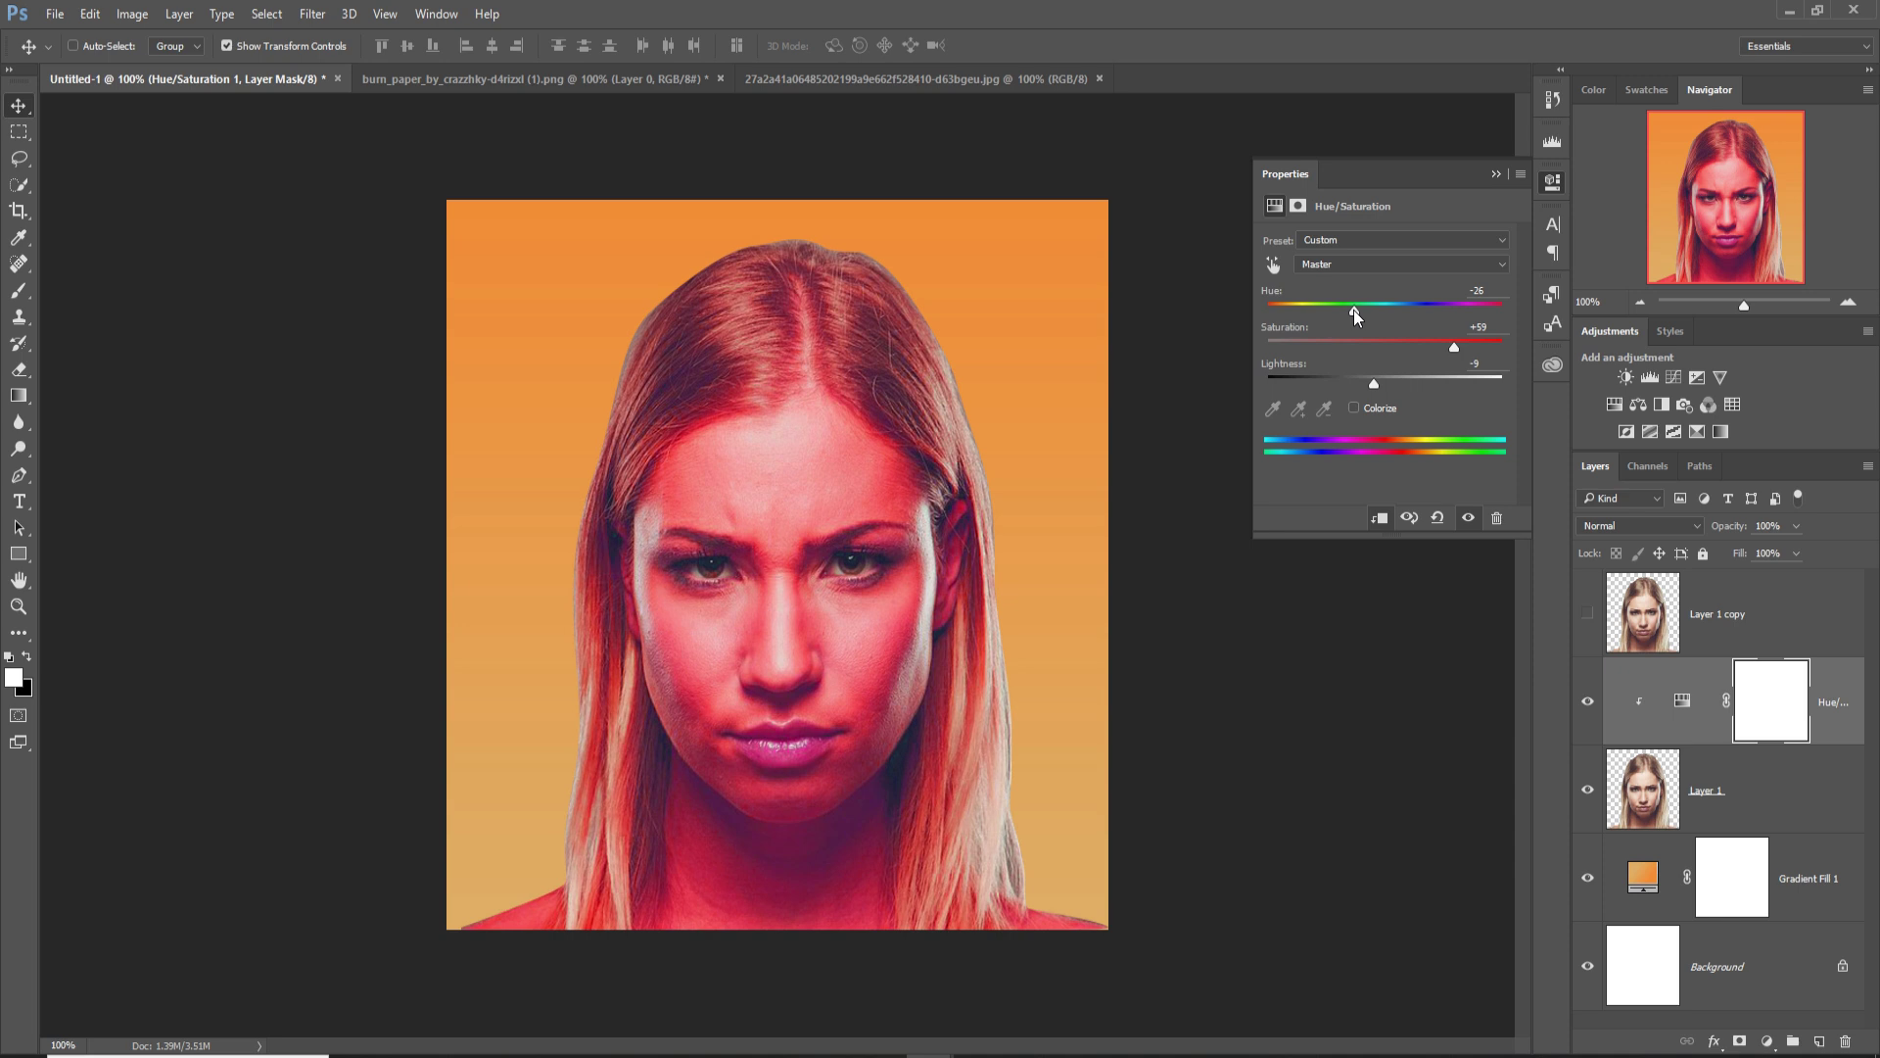
pyautogui.moveTo(1353, 309); pyautogui.dragTo(1352, 309)
pyautogui.click(1495, 173)
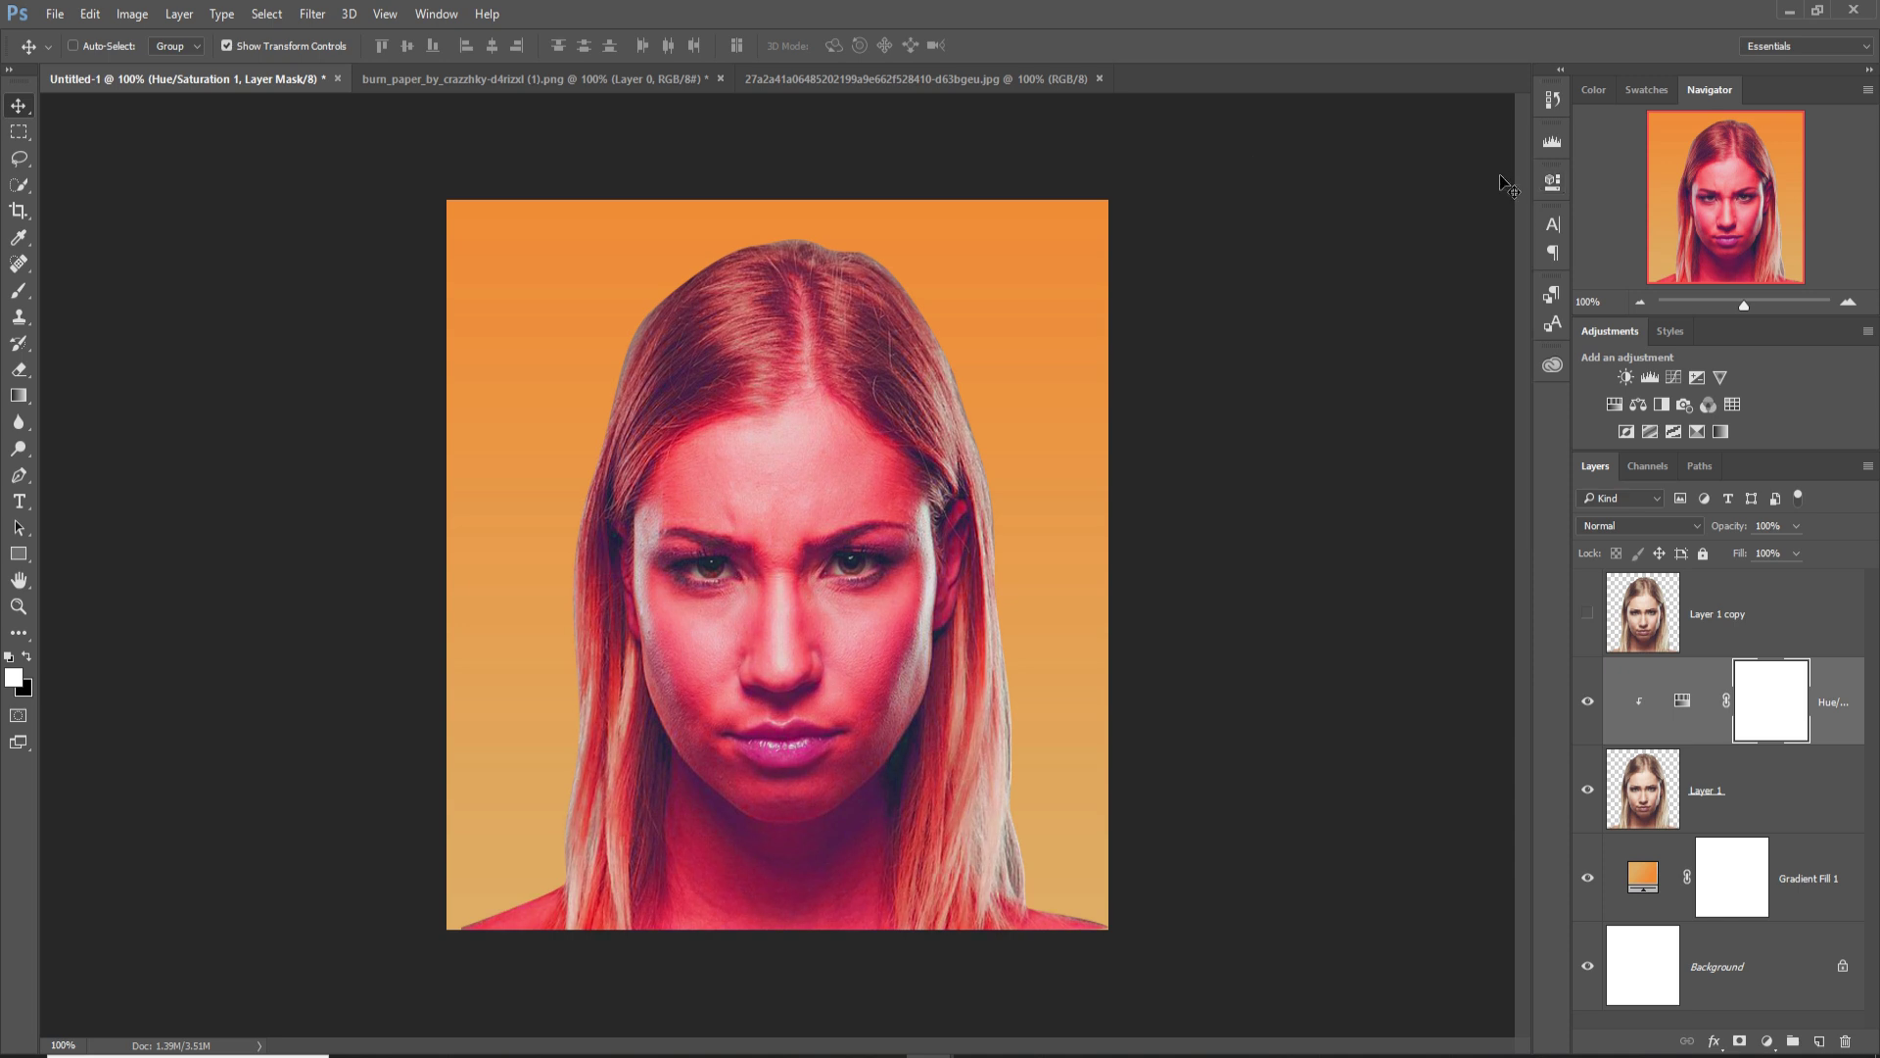
# Add a Color Balance adjustment clipped to Layer 1 and set the midtones' Cyan–Red value to +100.
pyautogui.click(1766, 1042)
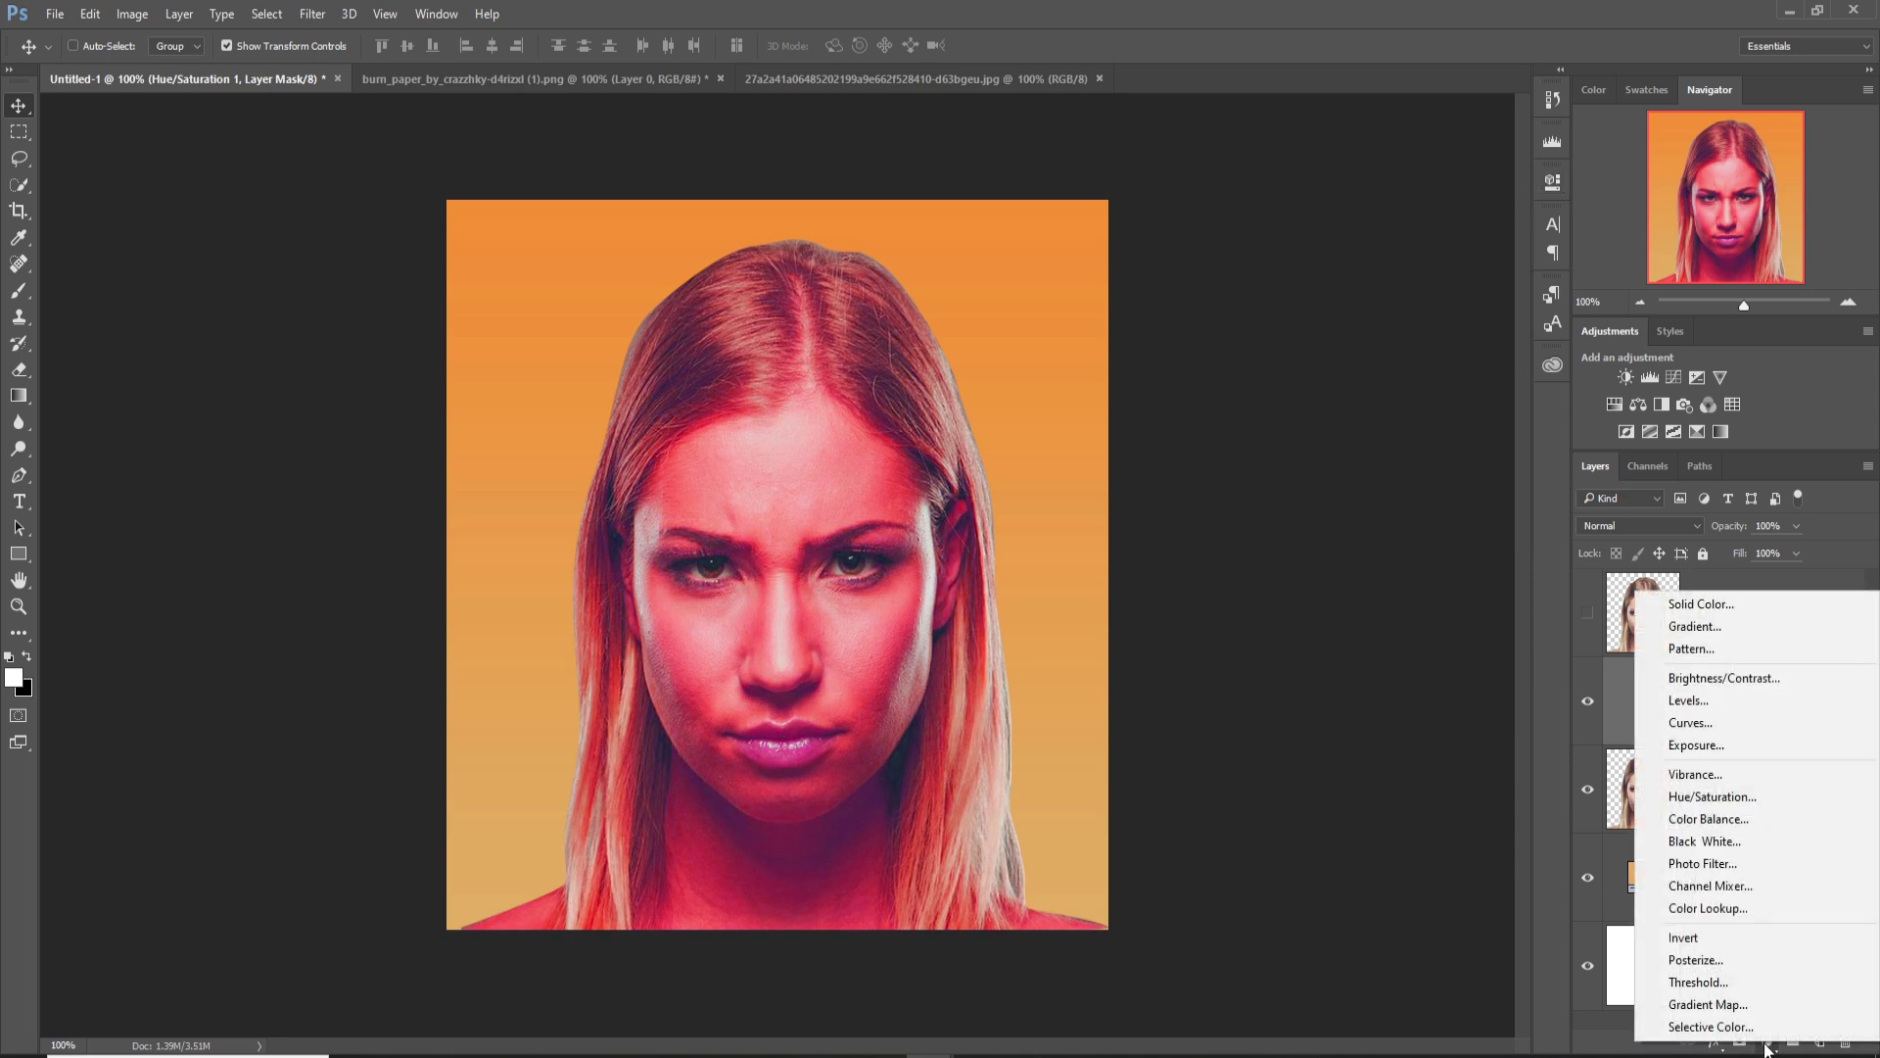
pyautogui.click(1697, 820)
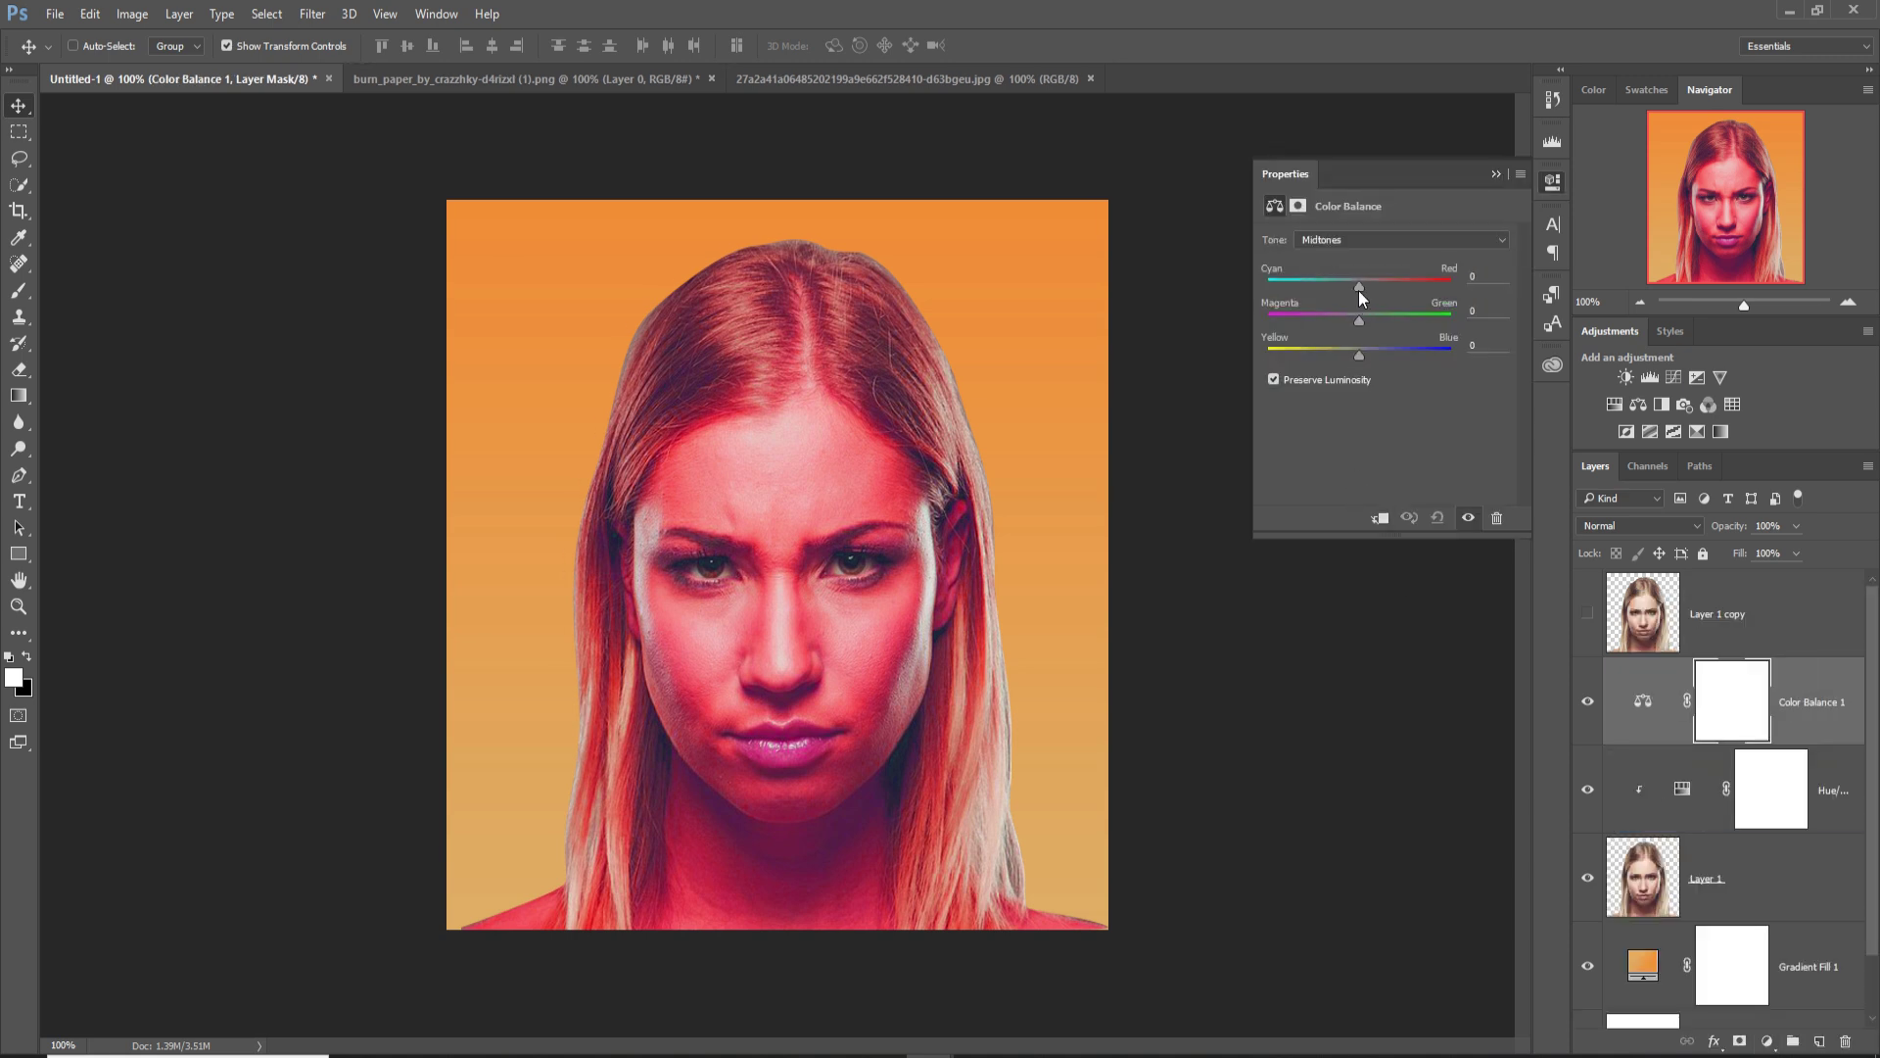
pyautogui.click(1381, 519)
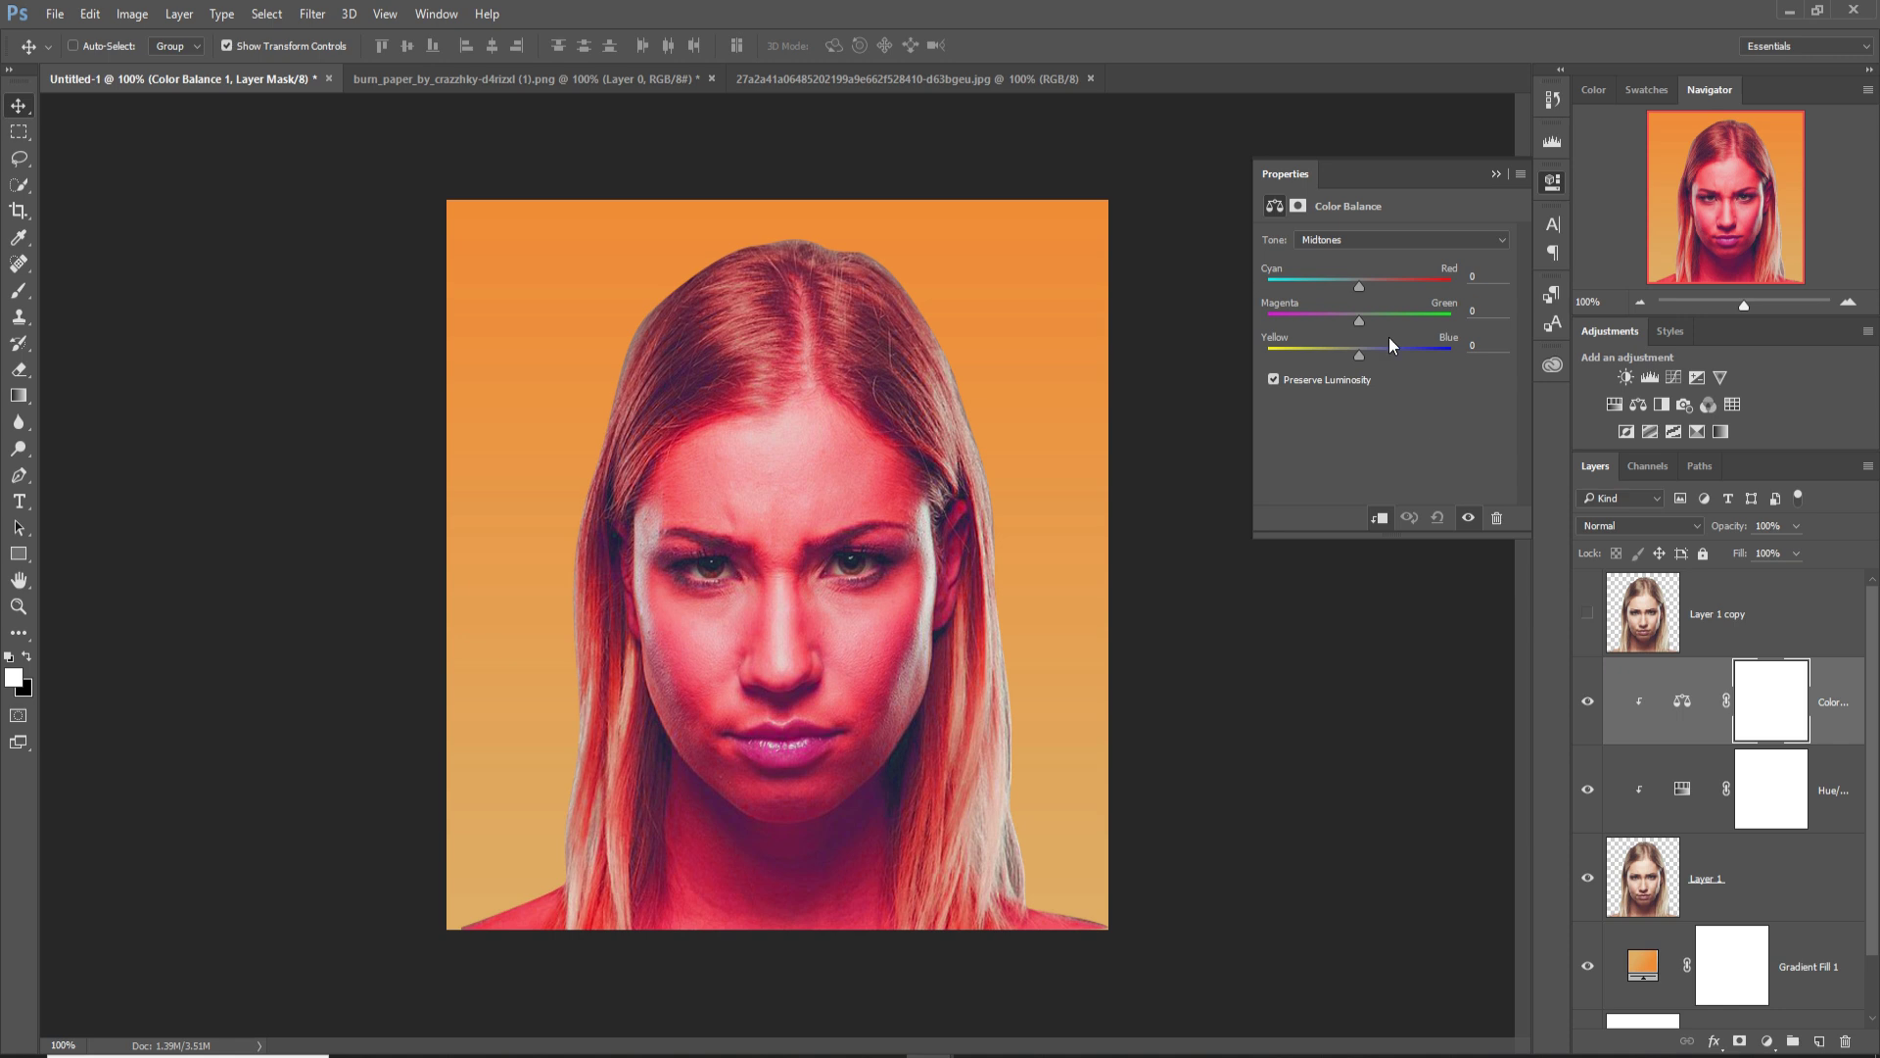
pyautogui.moveTo(1359, 288); pyautogui.dragTo(1371, 288)
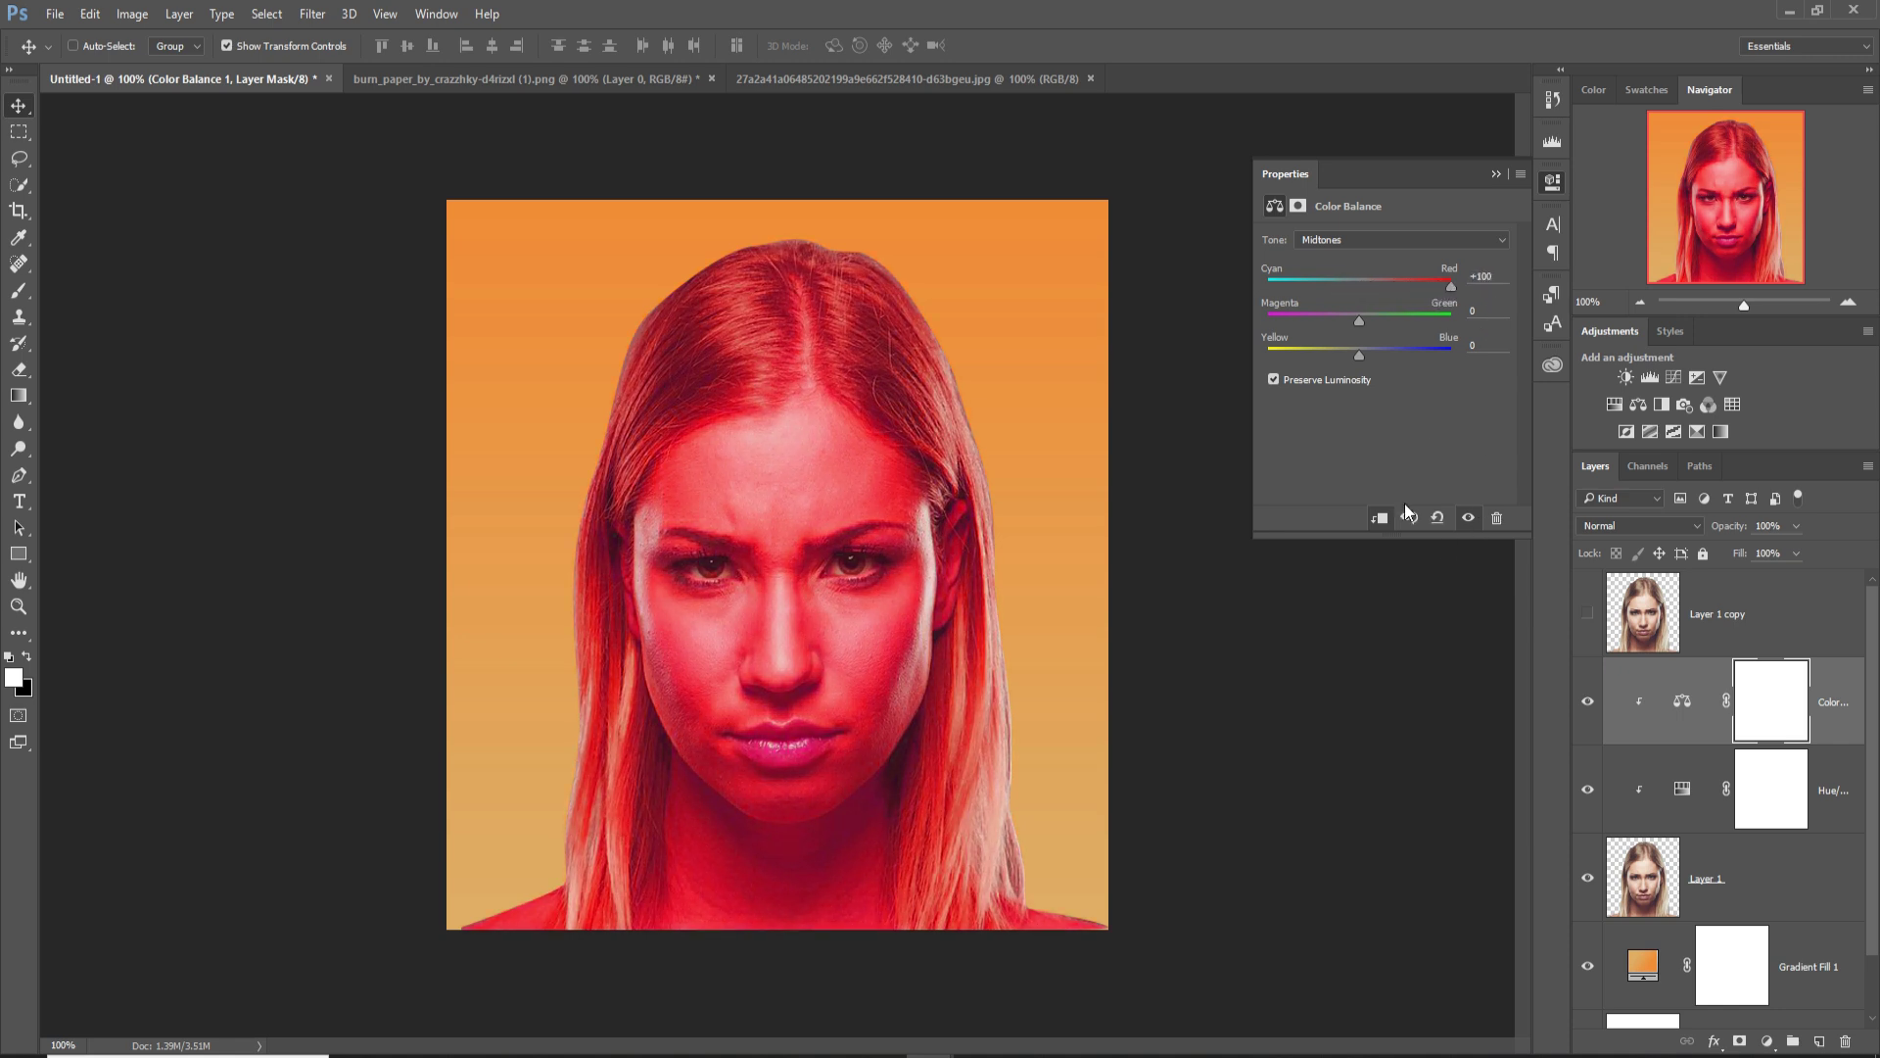
pyautogui.click(1495, 175)
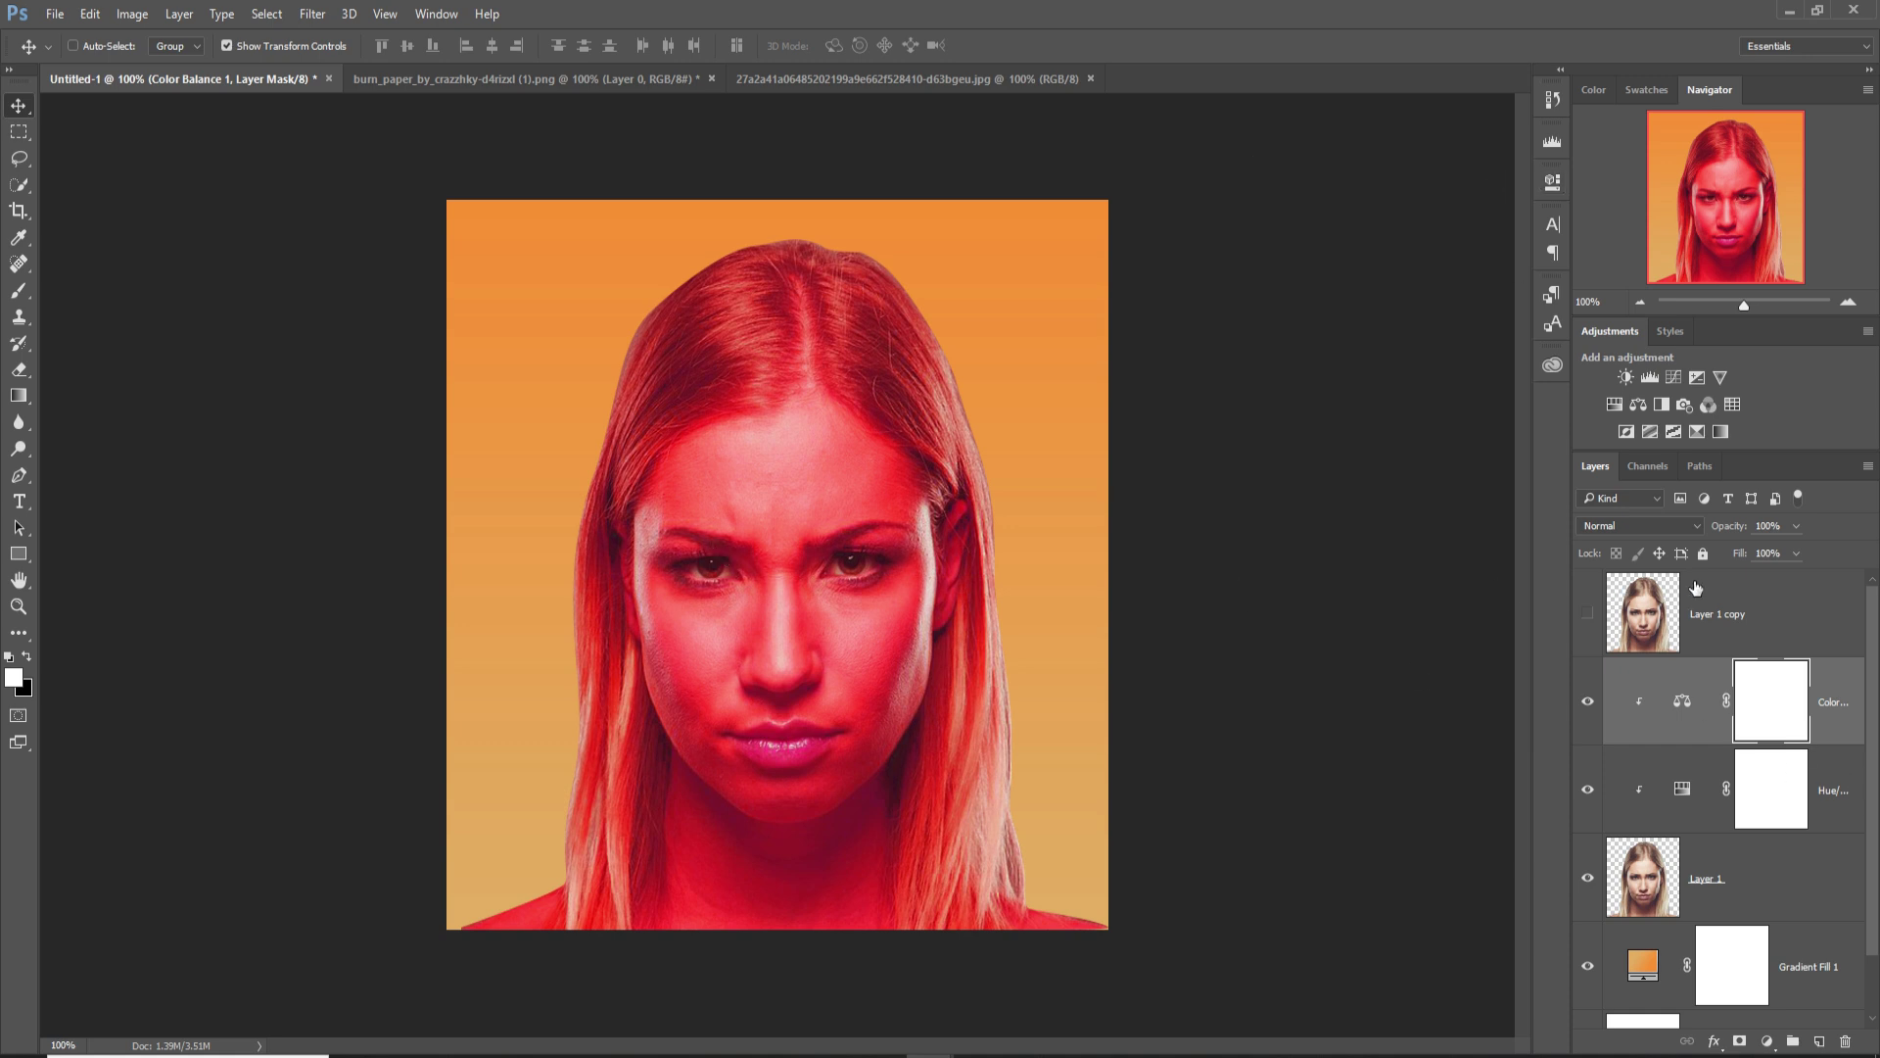
# Show Layer 1 copy again and add a Hue/Saturation adjustment clipped to it.
pyautogui.click(1590, 620)
pyautogui.click(1661, 615)
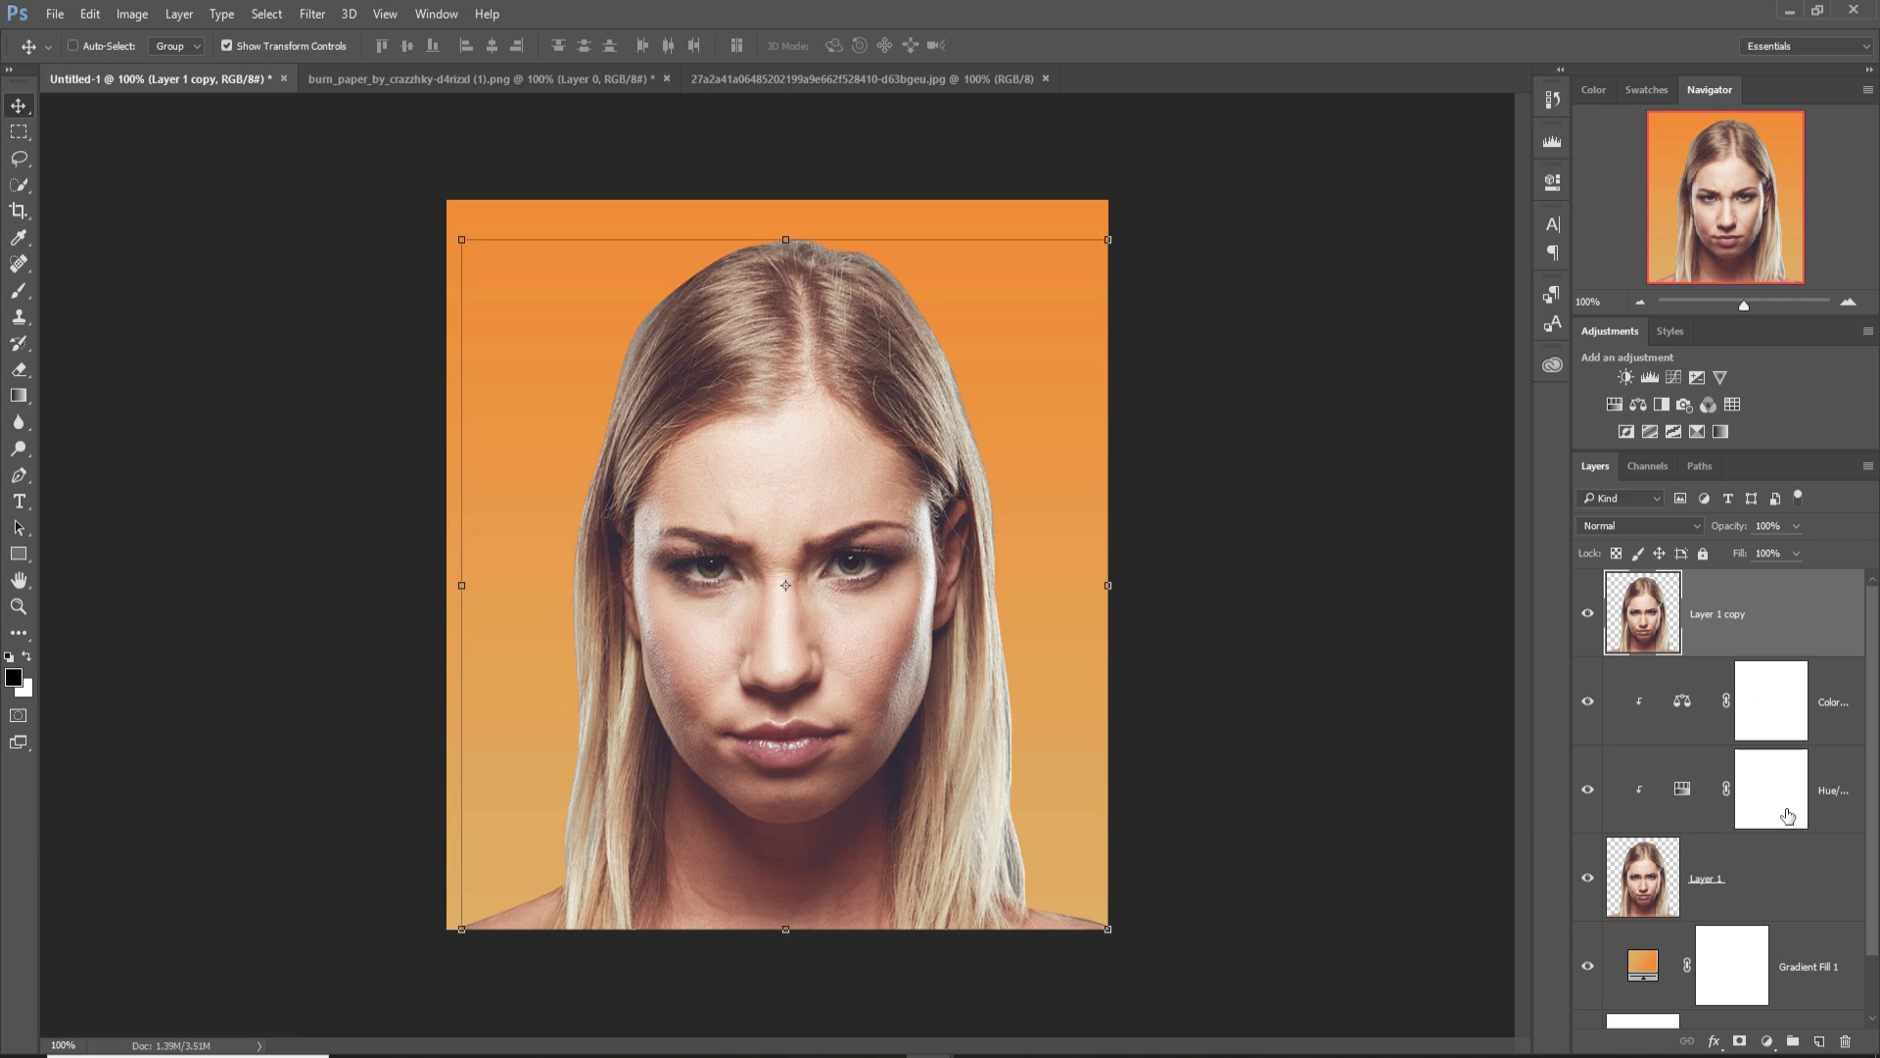
pyautogui.click(1767, 1041)
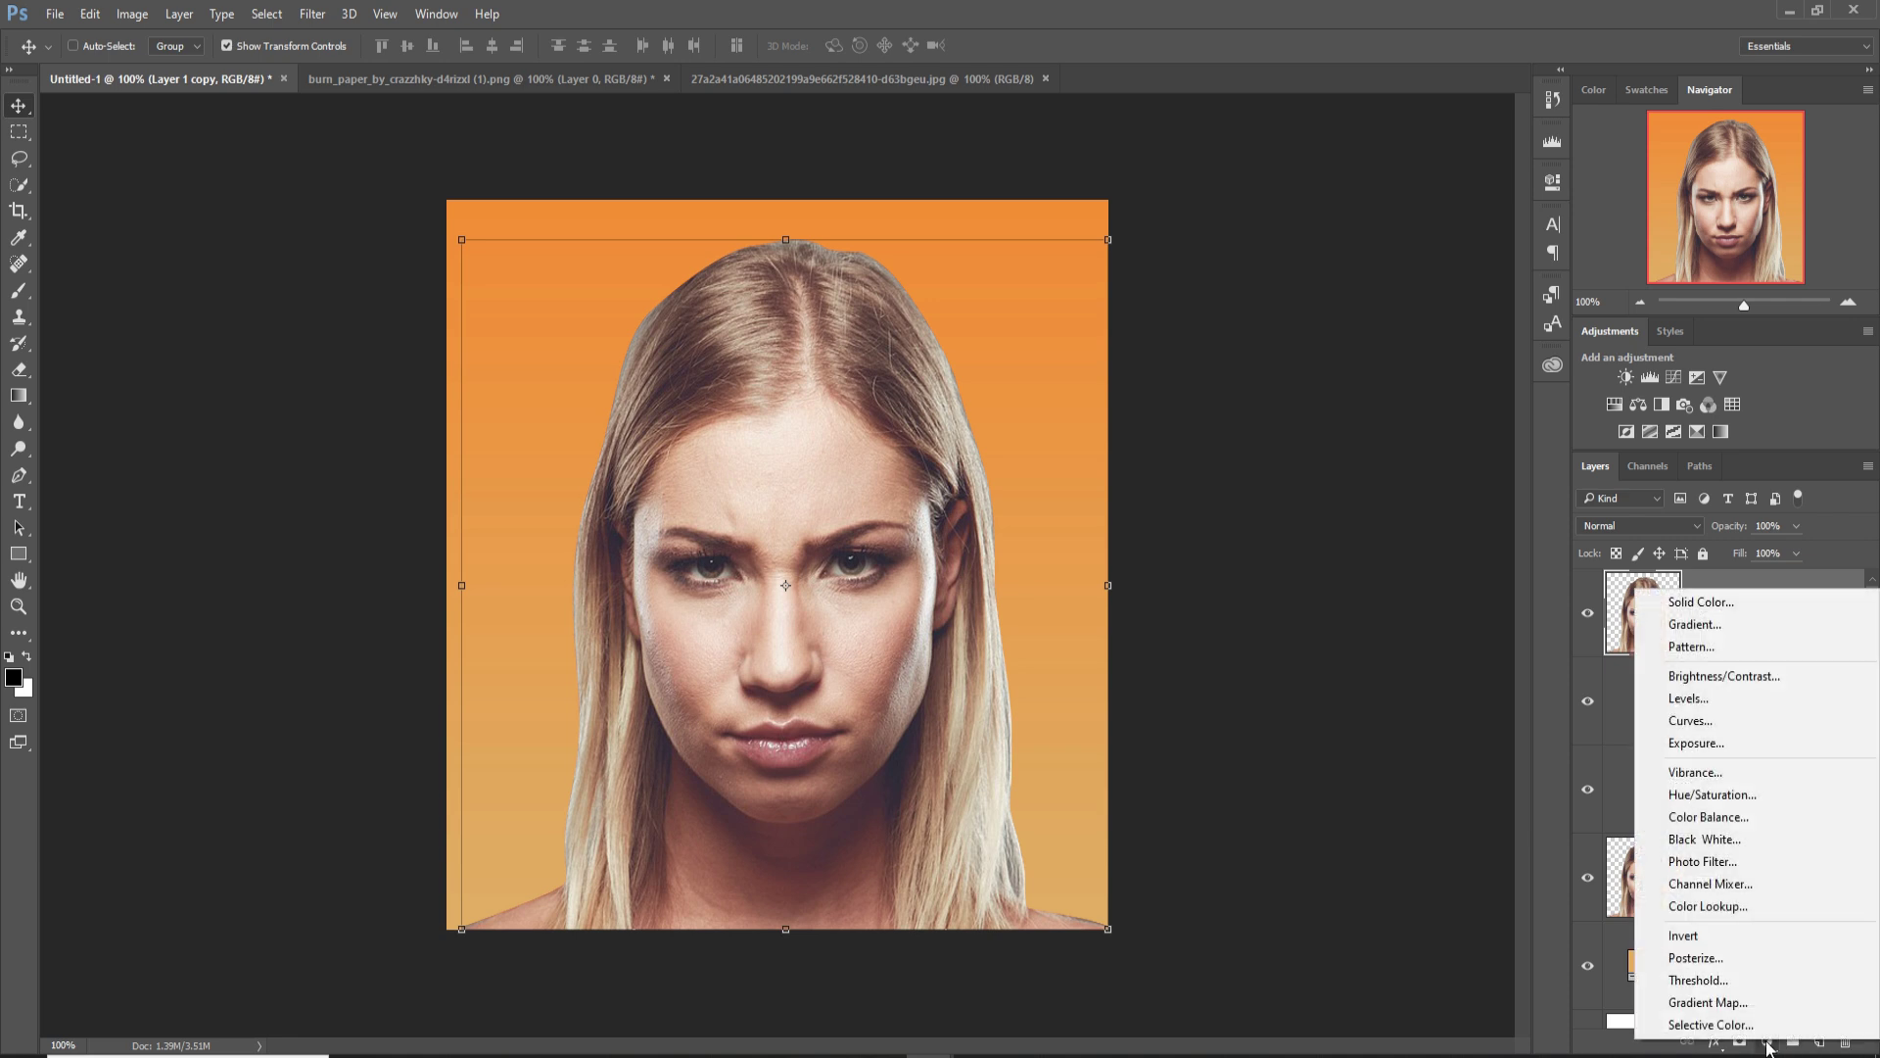
pyautogui.click(1718, 798)
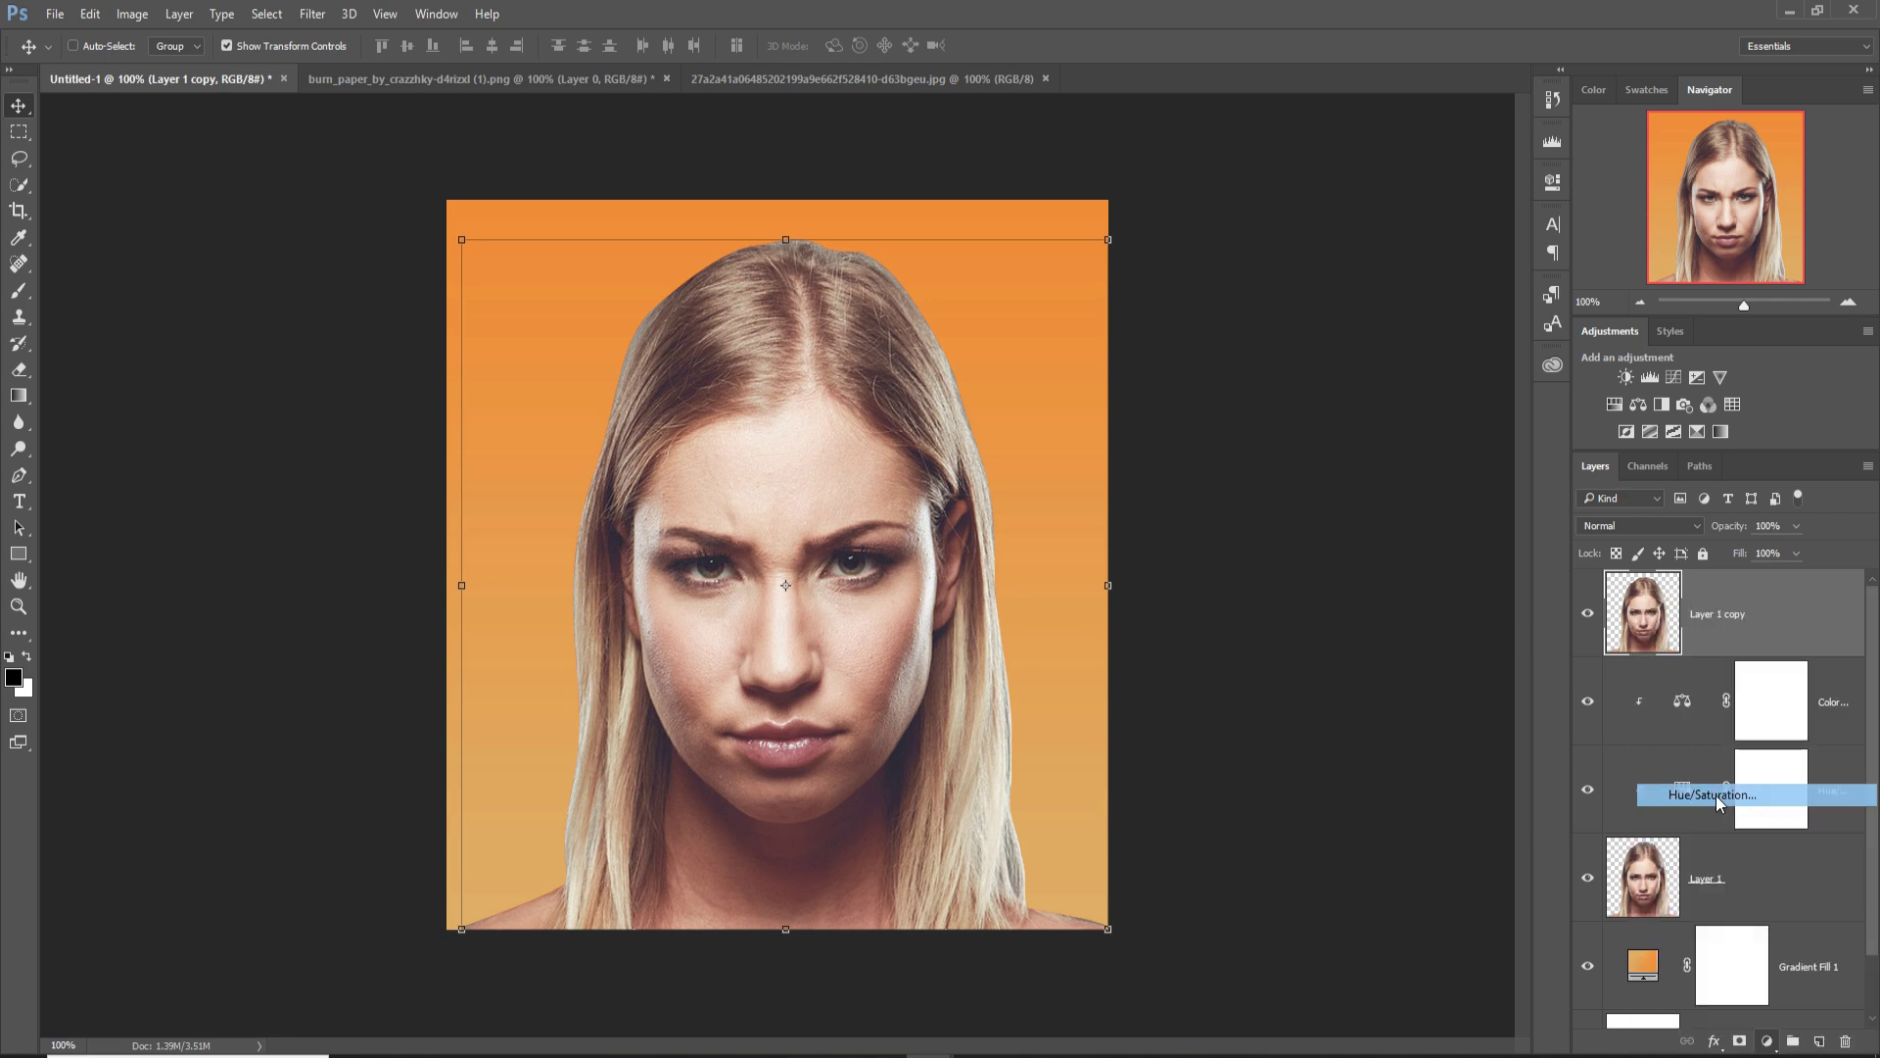
pyautogui.click(1382, 518)
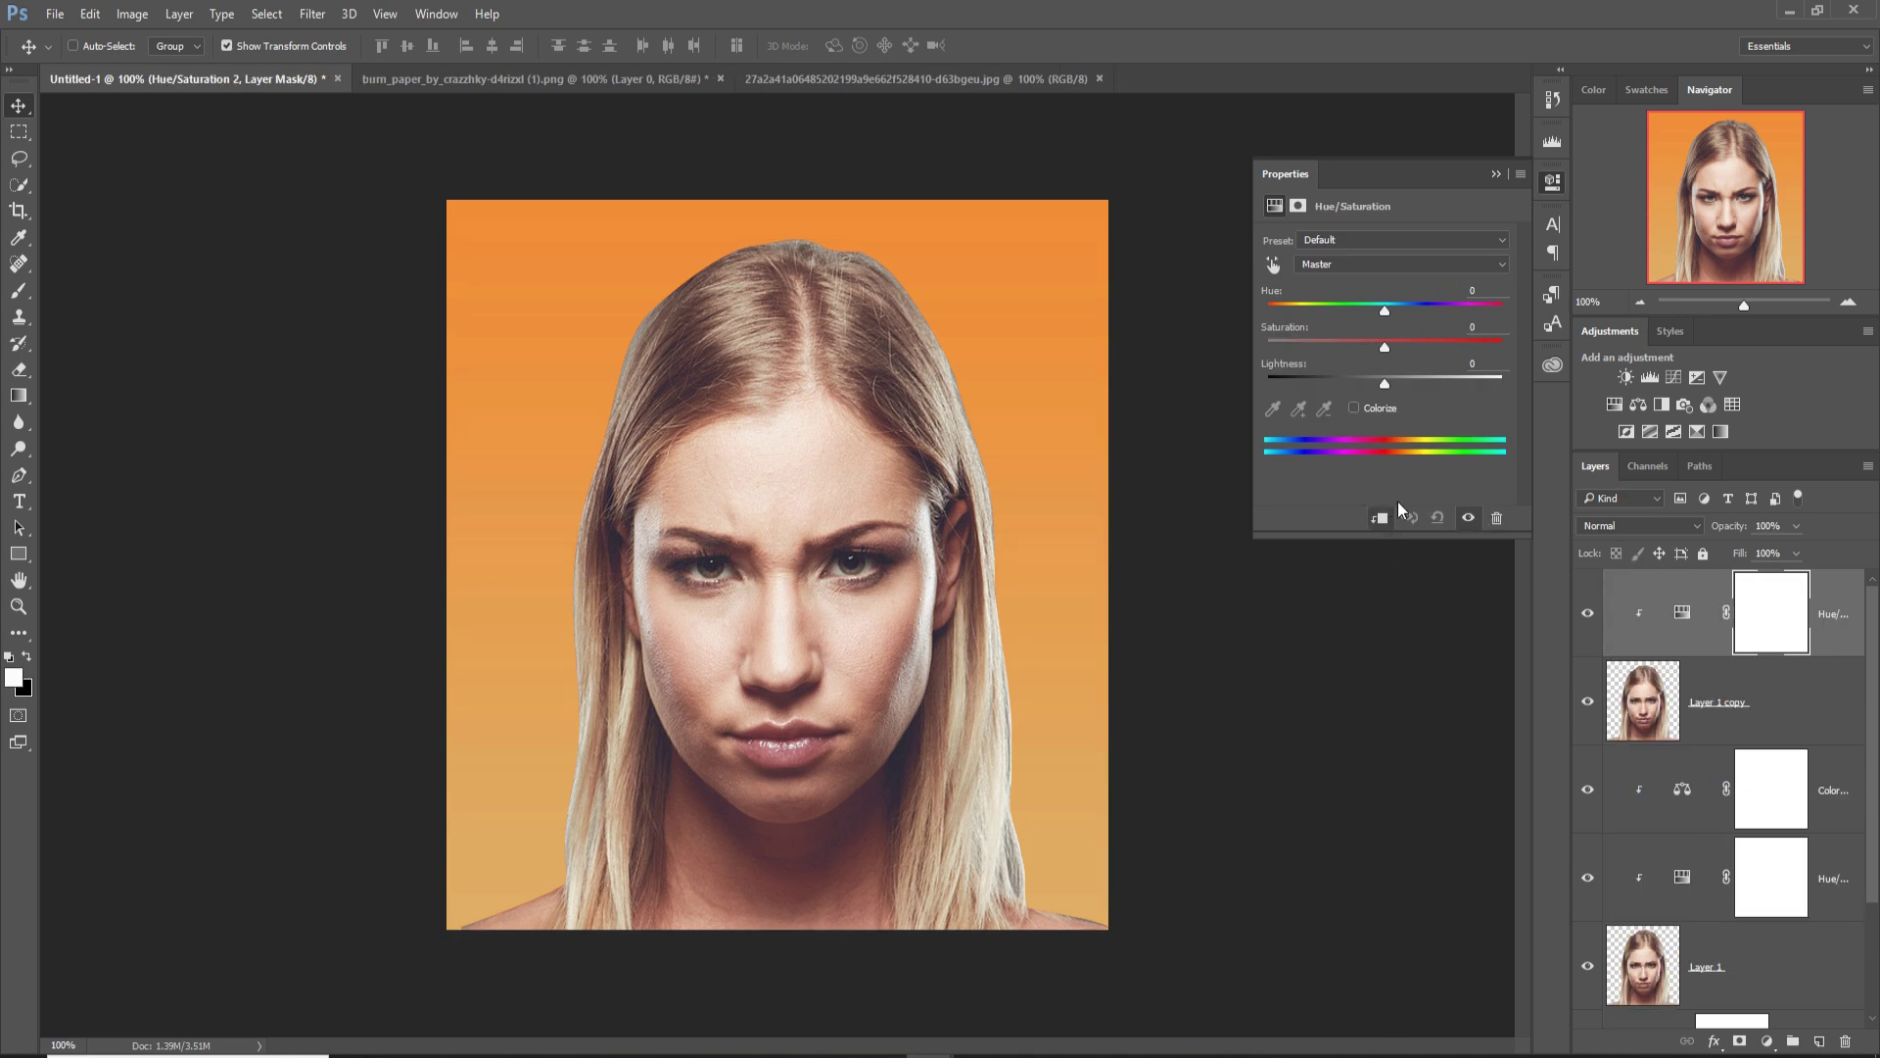
# Desaturate Layer 1 copy with the clipped Hue/Saturation adjustment, using Saturation -64 and Lightness -8.
pyautogui.moveTo(1383, 345); pyautogui.dragTo(1308, 344)
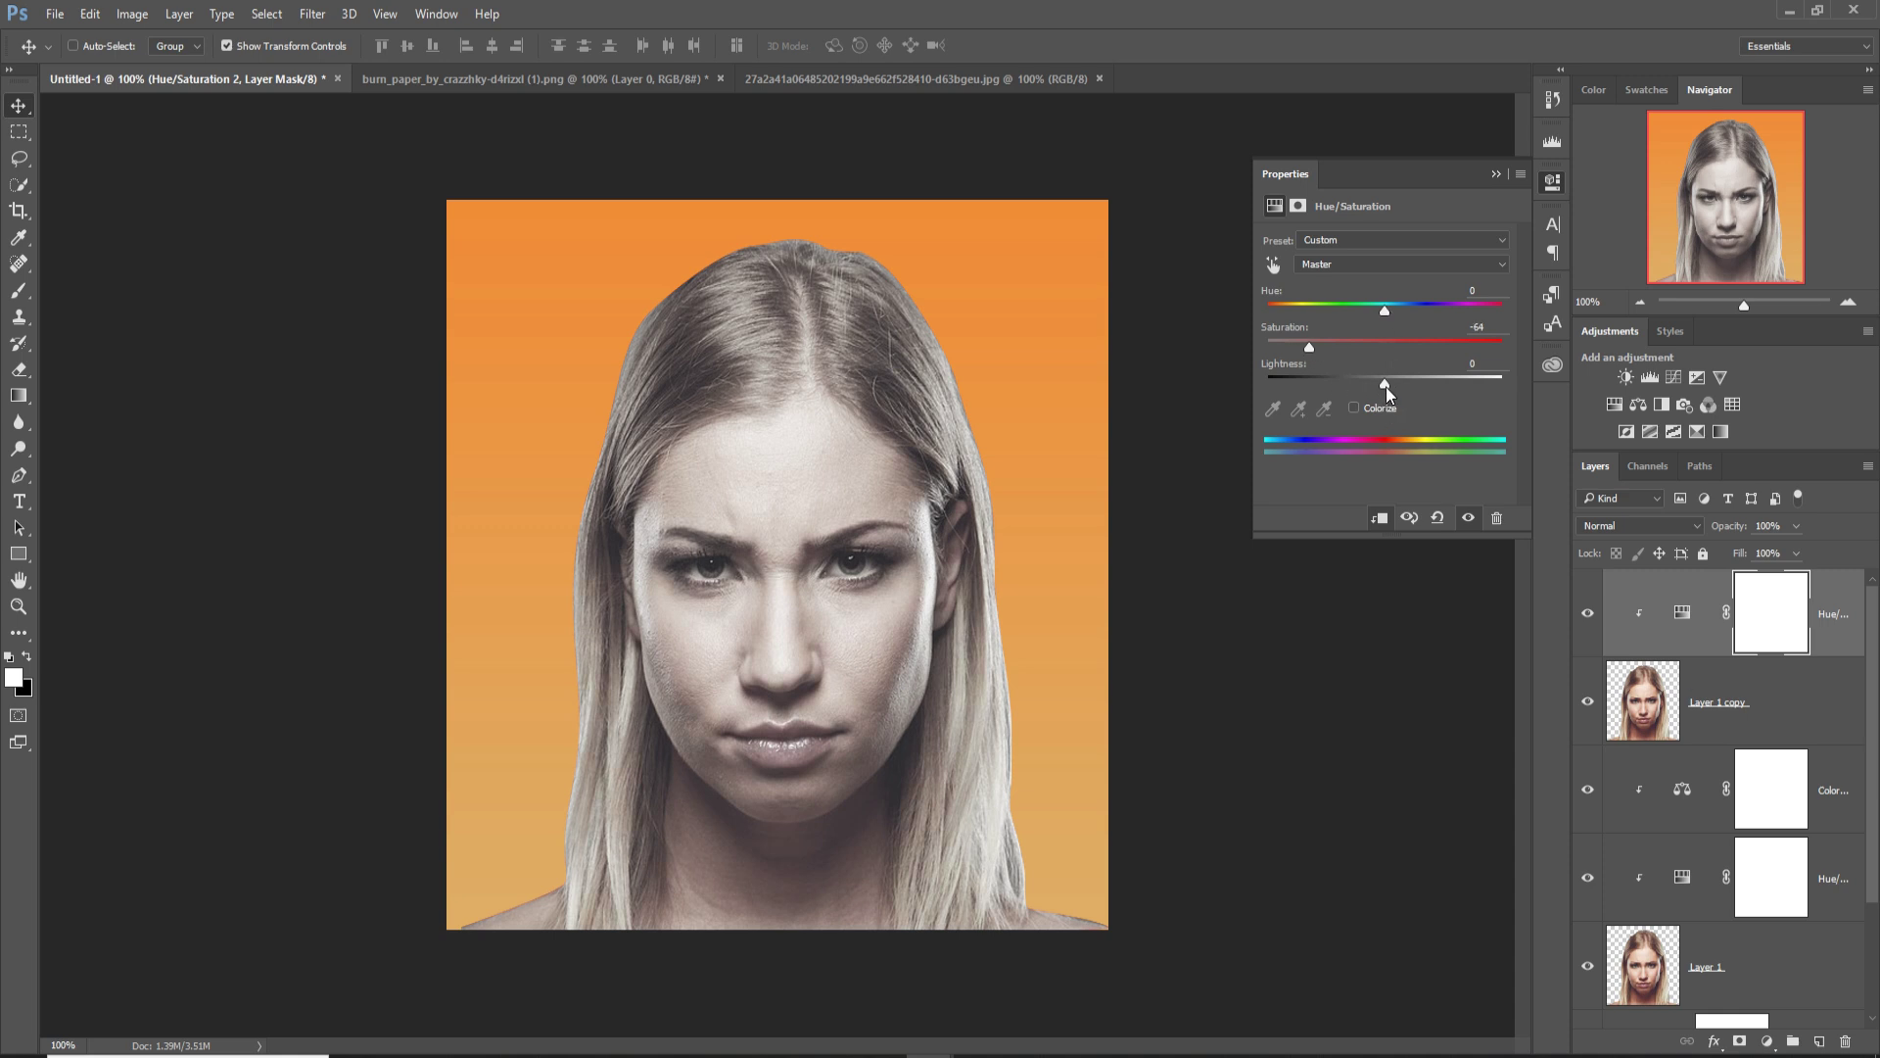
pyautogui.moveTo(1384, 386); pyautogui.dragTo(1374, 380)
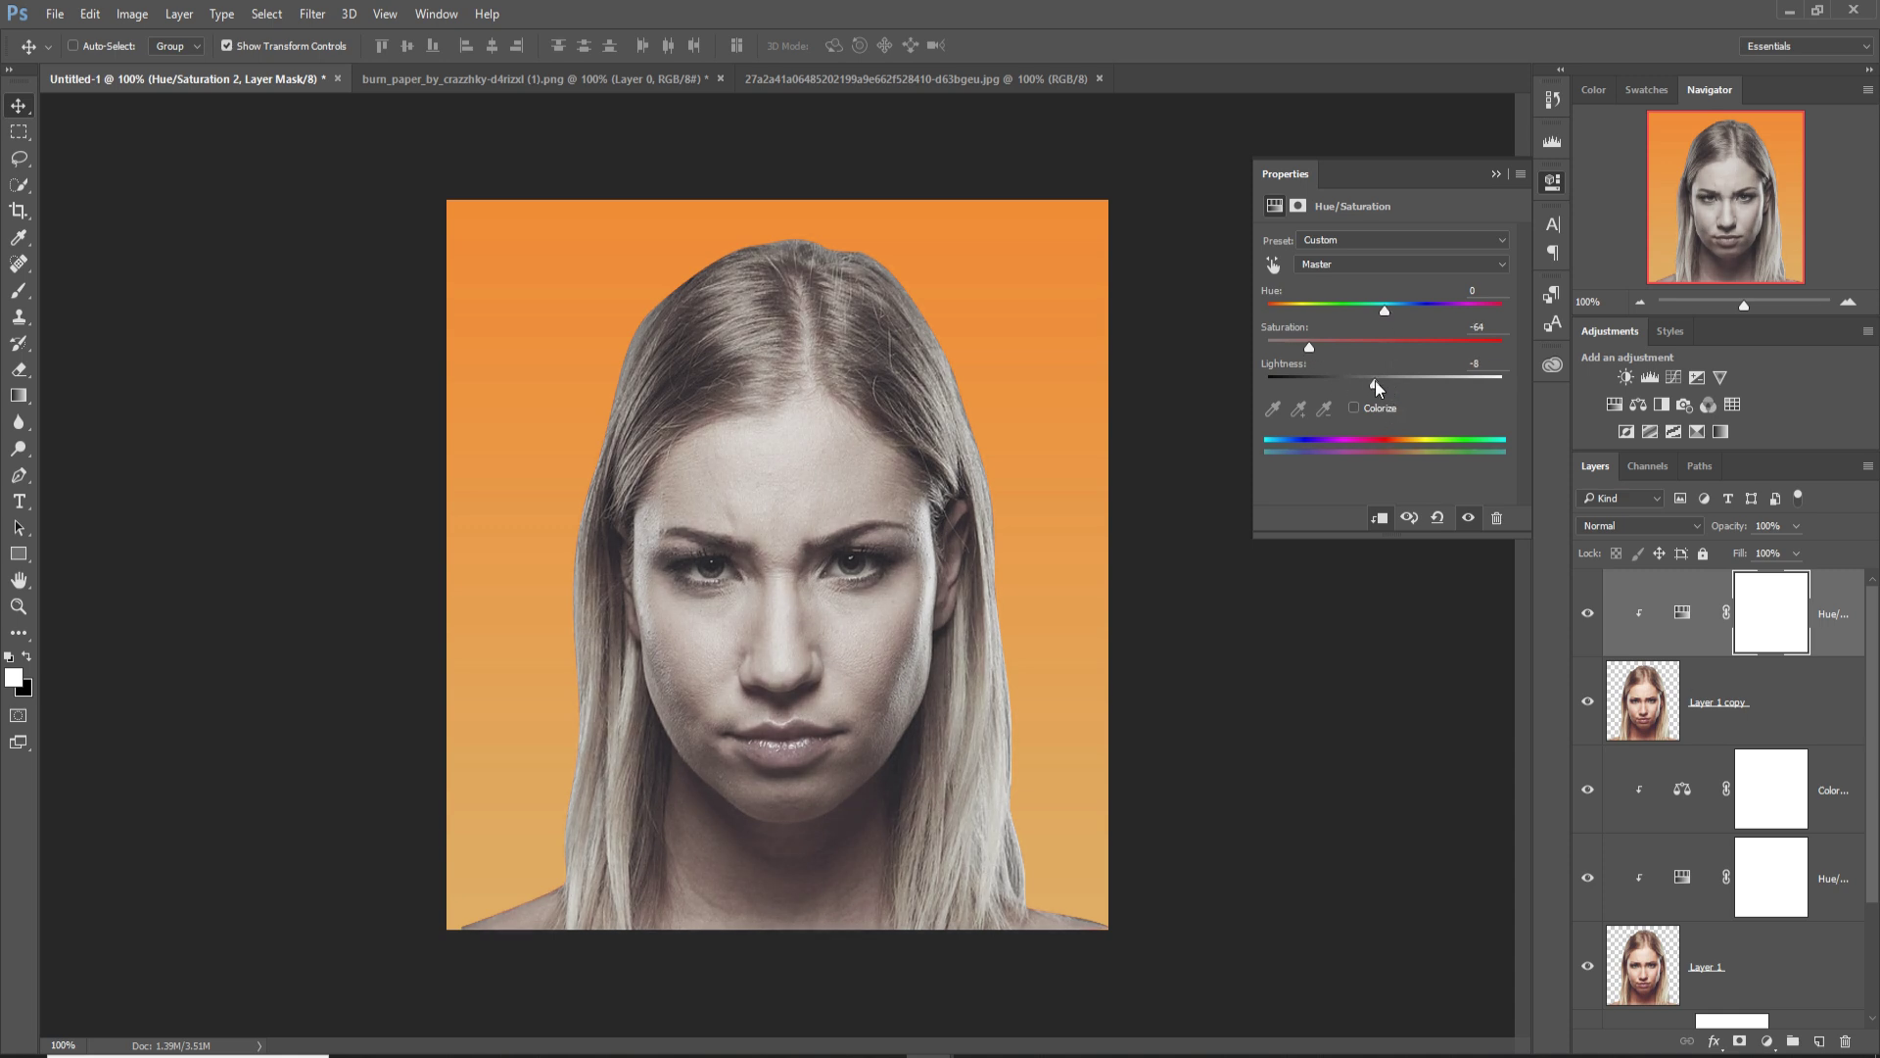
pyautogui.click(1495, 174)
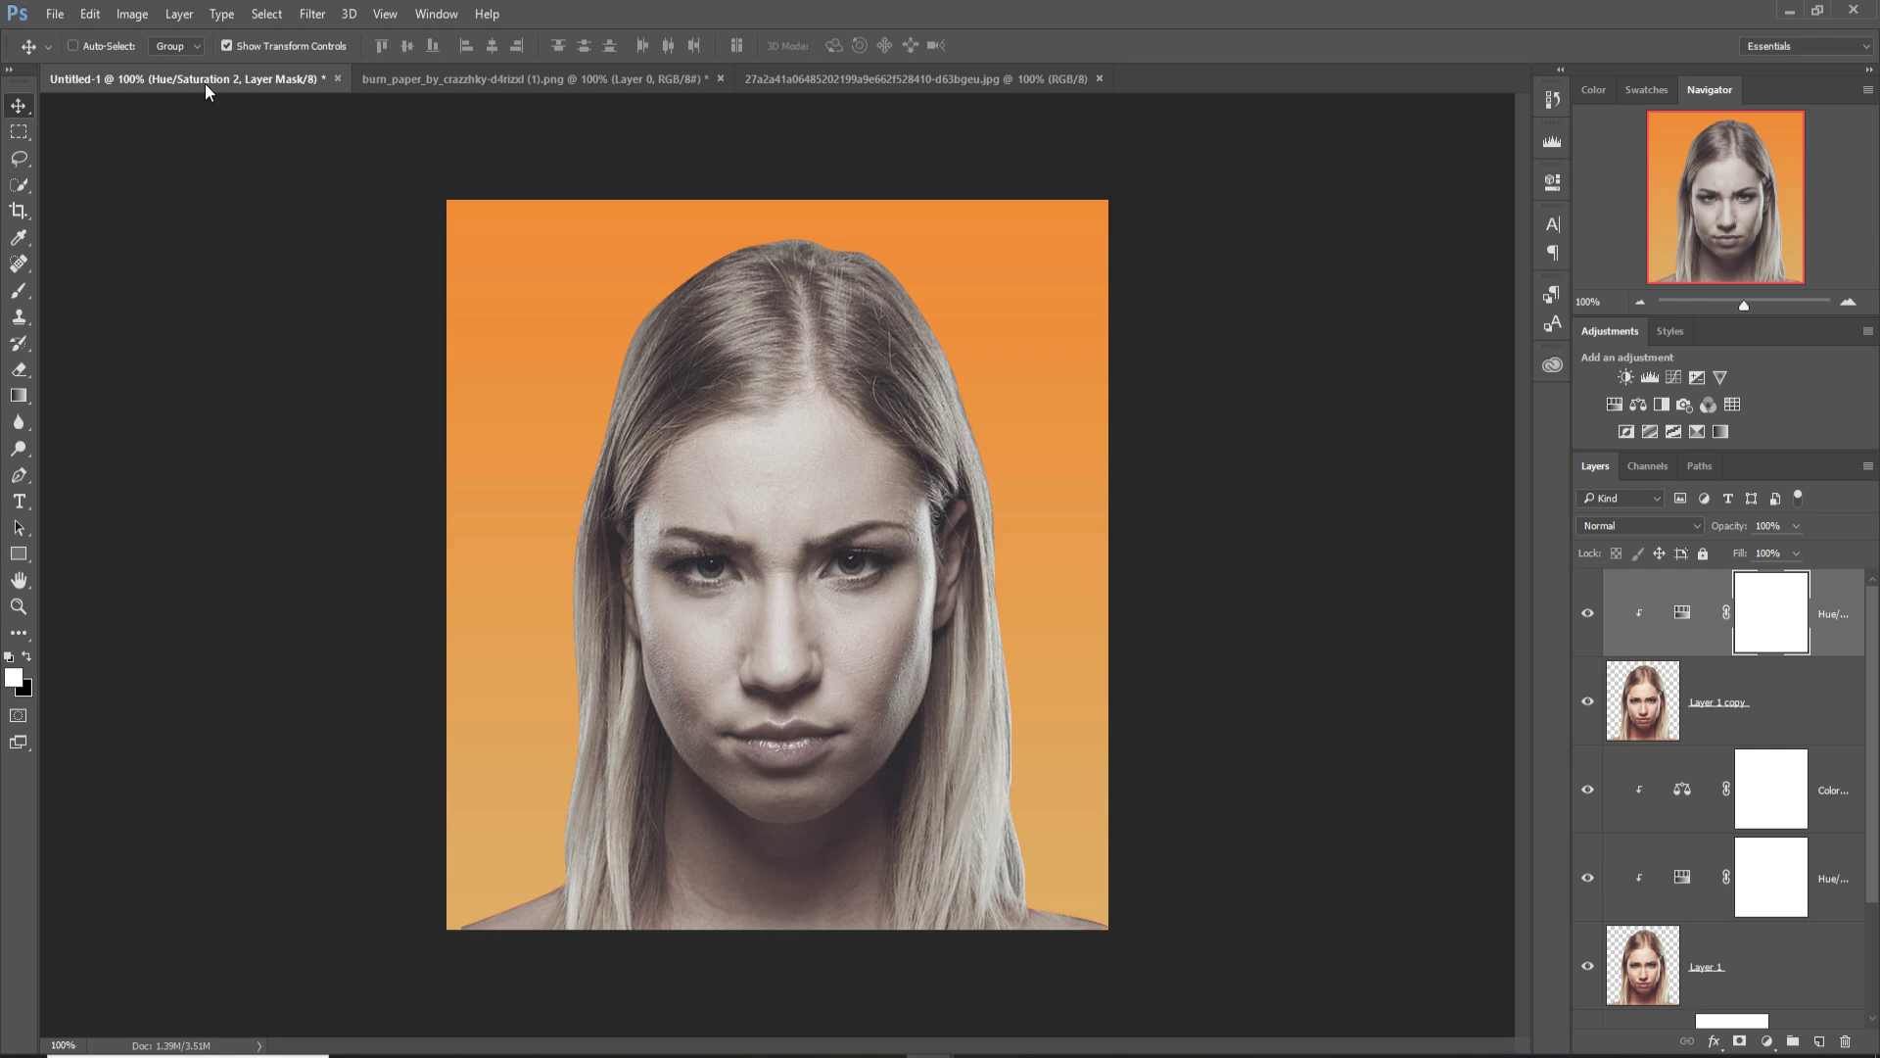
# Copy the burnt paper image into the Untitled-1 portrait document as a new layer, and minimise the paper's document window.
pyautogui.click(480, 80)
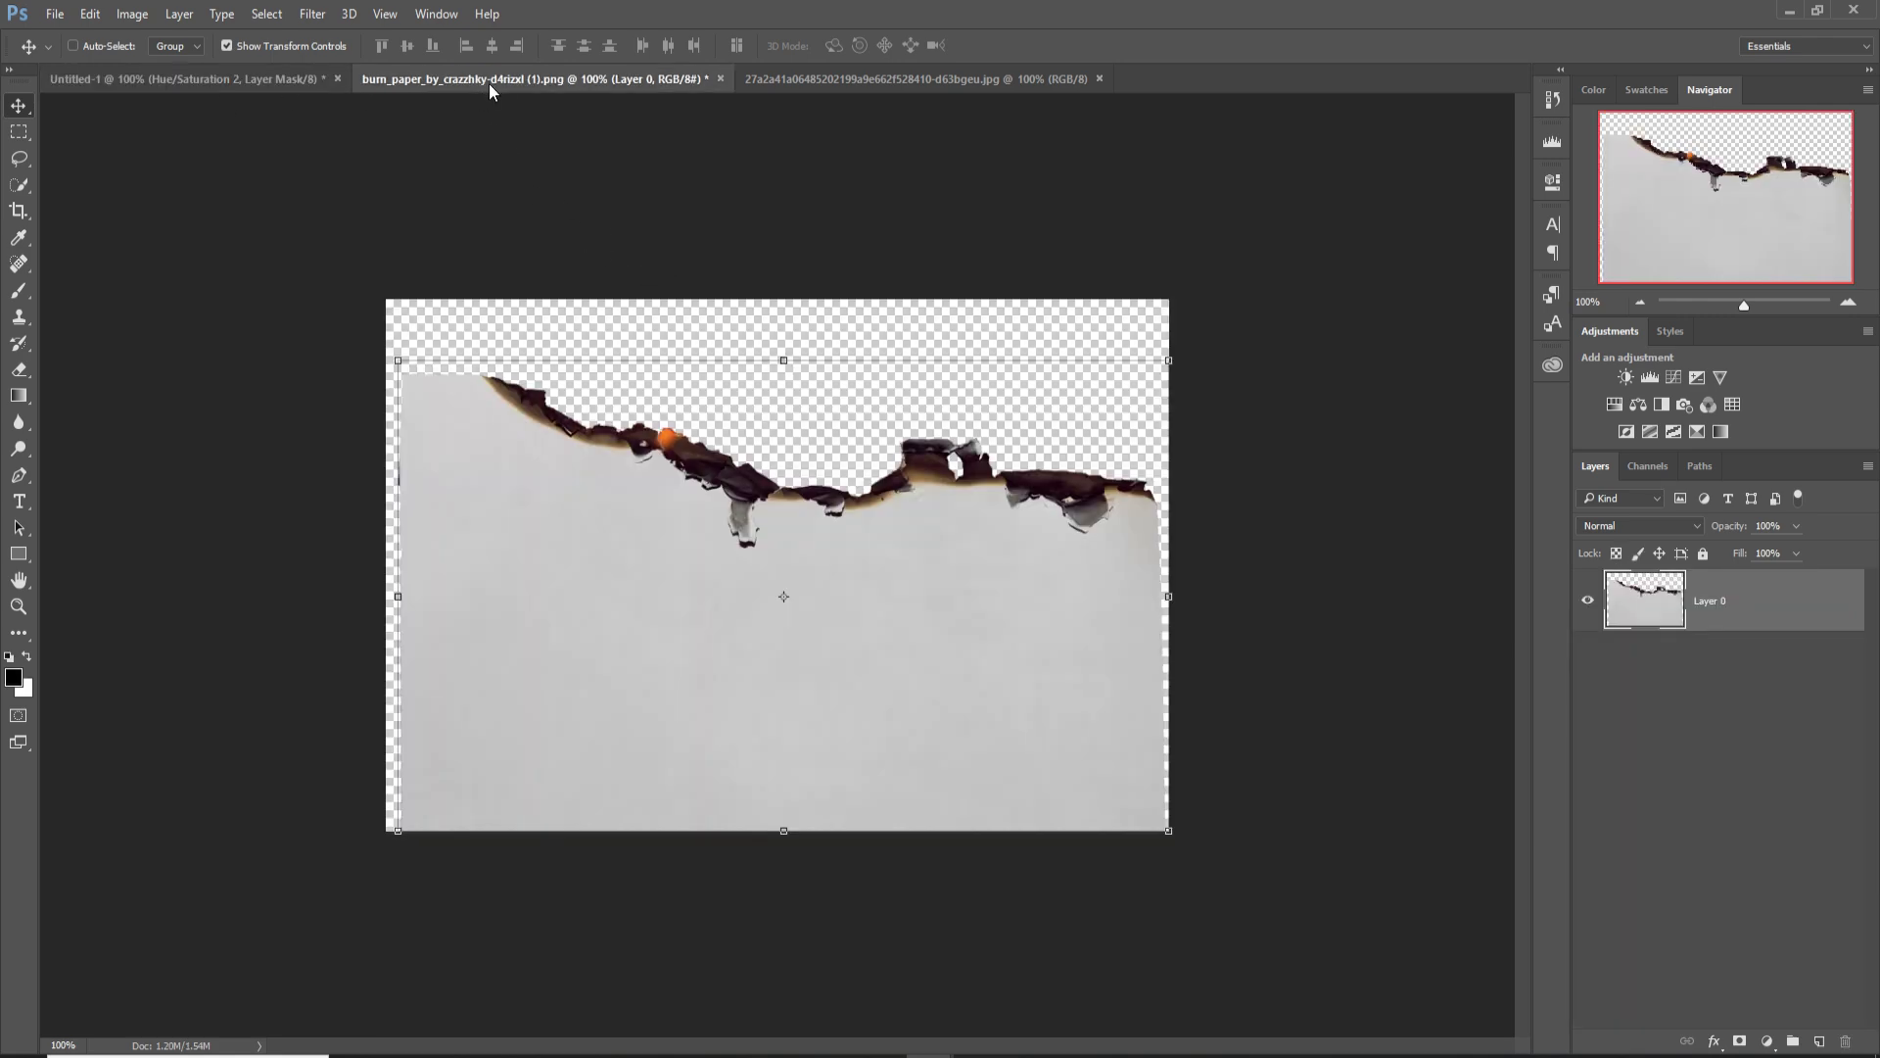
pyautogui.moveTo(490, 83); pyautogui.dragTo(1094, 279)
pyautogui.moveTo(1214, 573); pyautogui.dragTo(727, 707)
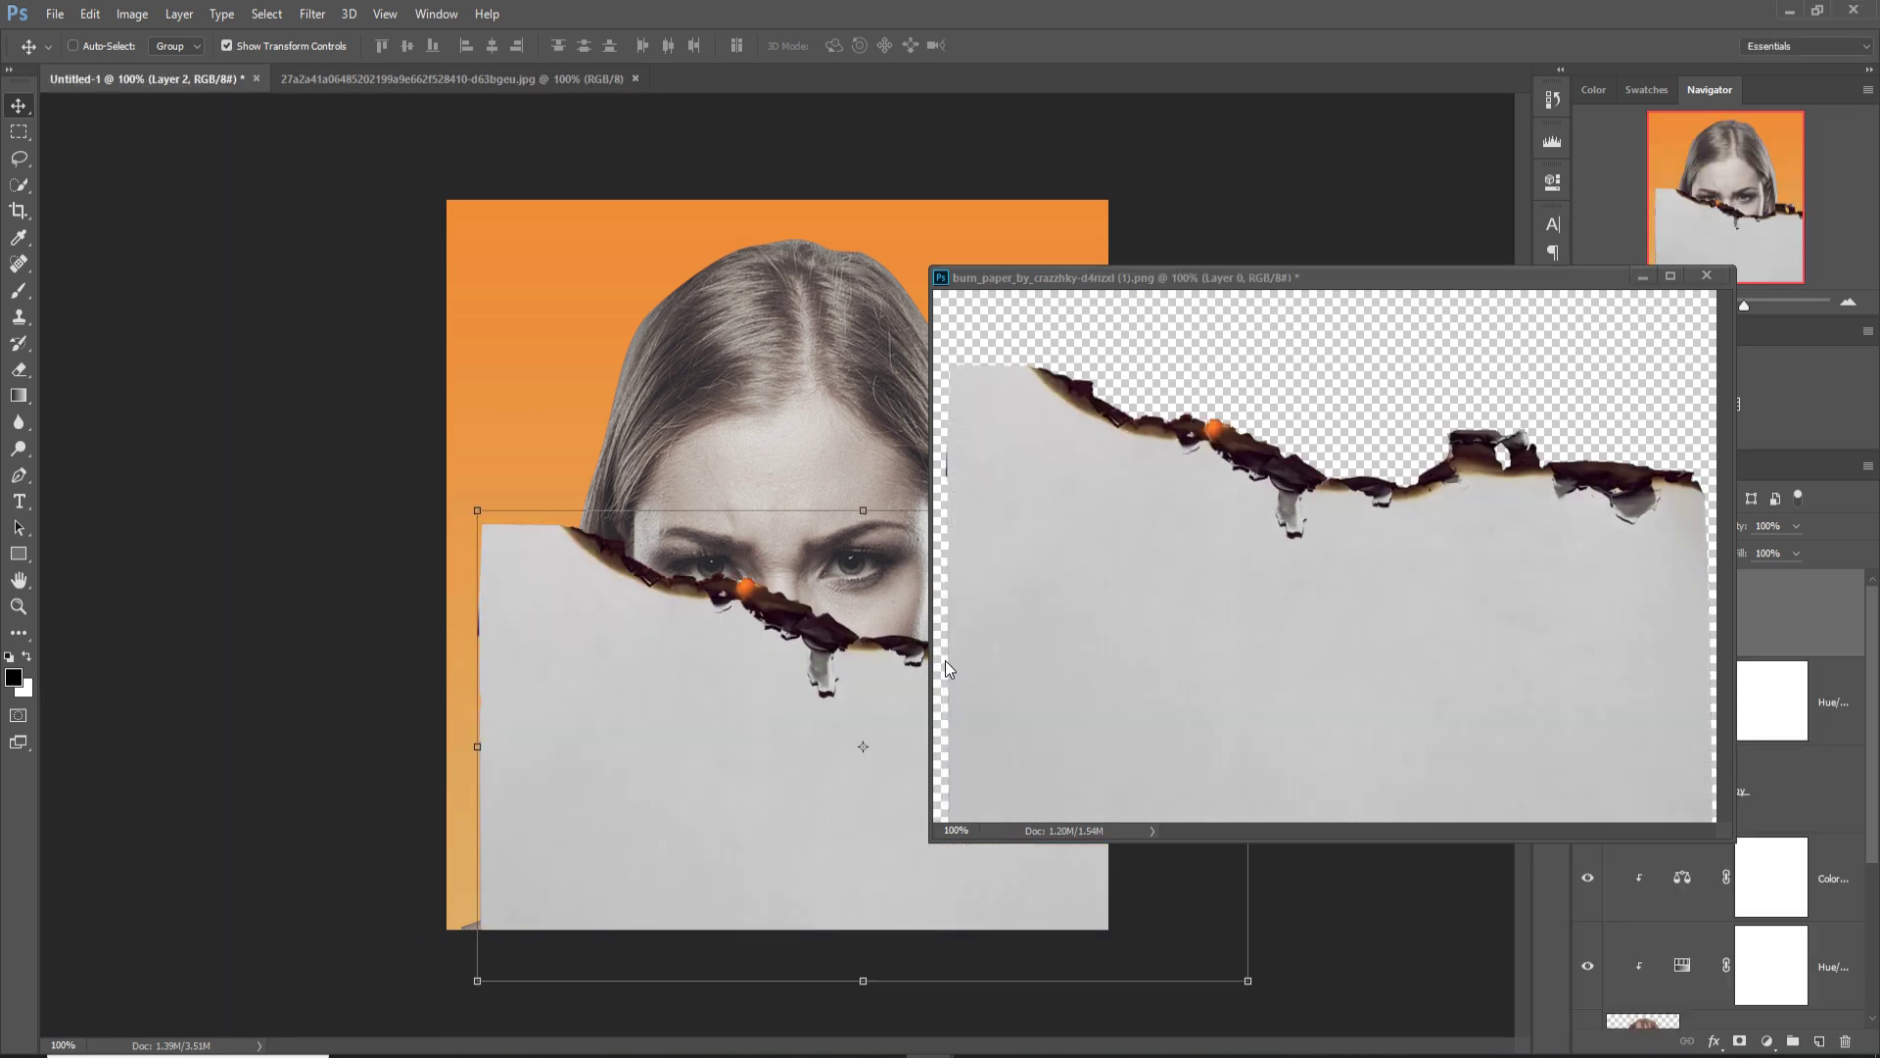
pyautogui.click(1628, 280)
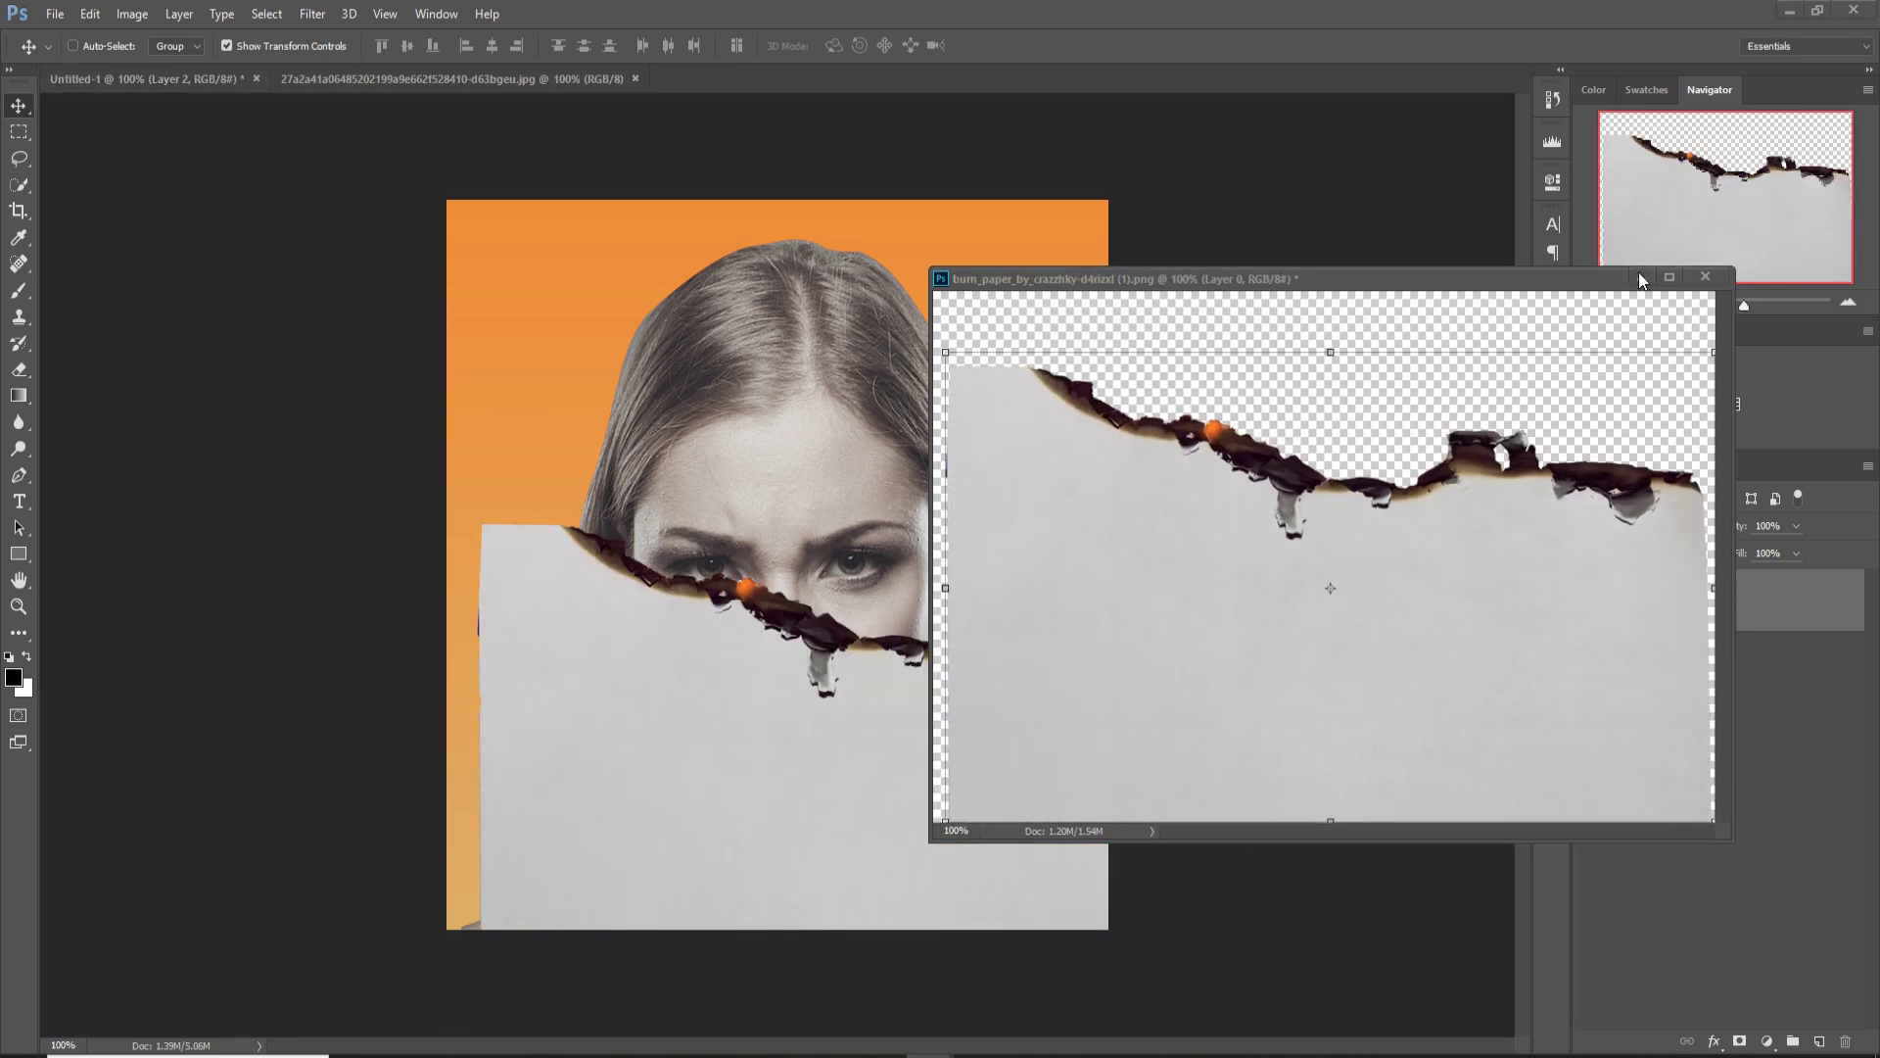
pyautogui.click(1642, 276)
# Scale the burnt paper layer to about 105% width and 103% height, with its burnt edge crossing the nose just below the eyes.
pyautogui.moveTo(860, 776); pyautogui.dragTo(830, 746)
pyautogui.hotkey('ctrl', 't')
pyautogui.moveTo(1171, 502); pyautogui.dragTo(1217, 491)
pyautogui.moveTo(1008, 672); pyautogui.dragTo(990, 696)
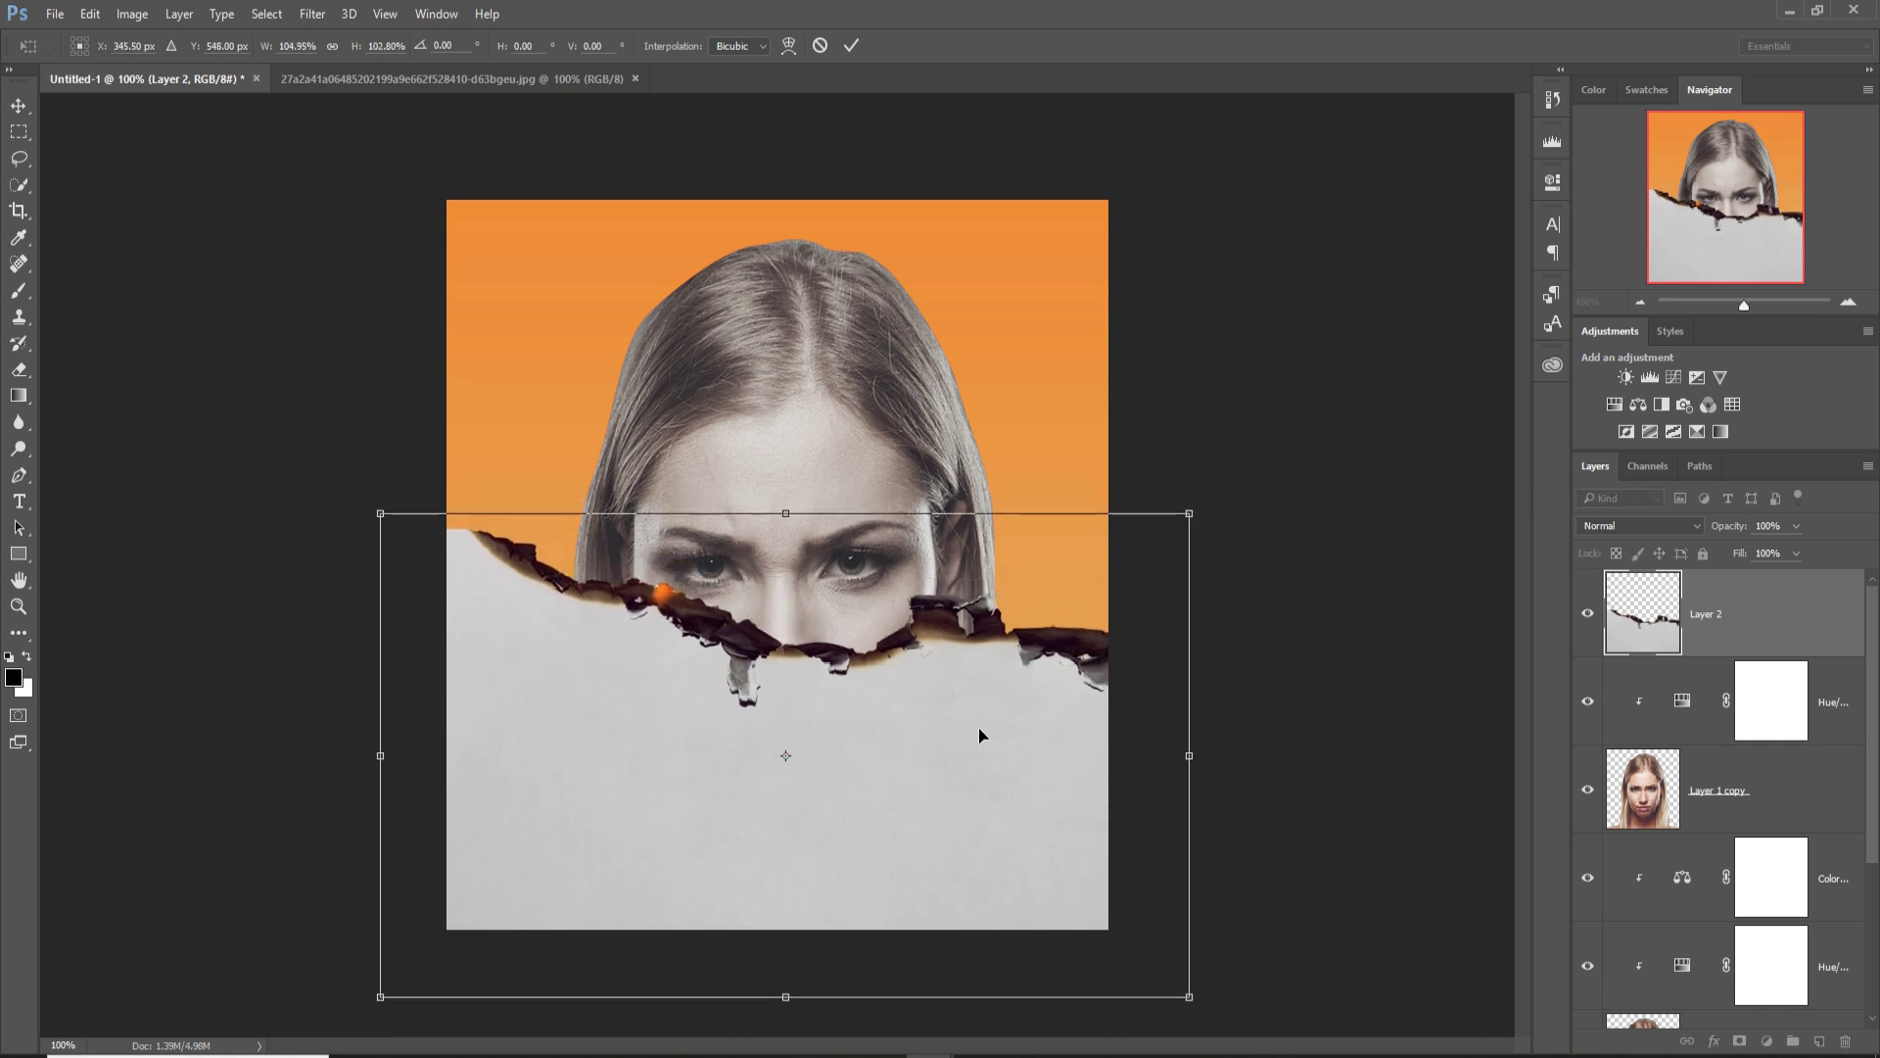
pyautogui.click(850, 46)
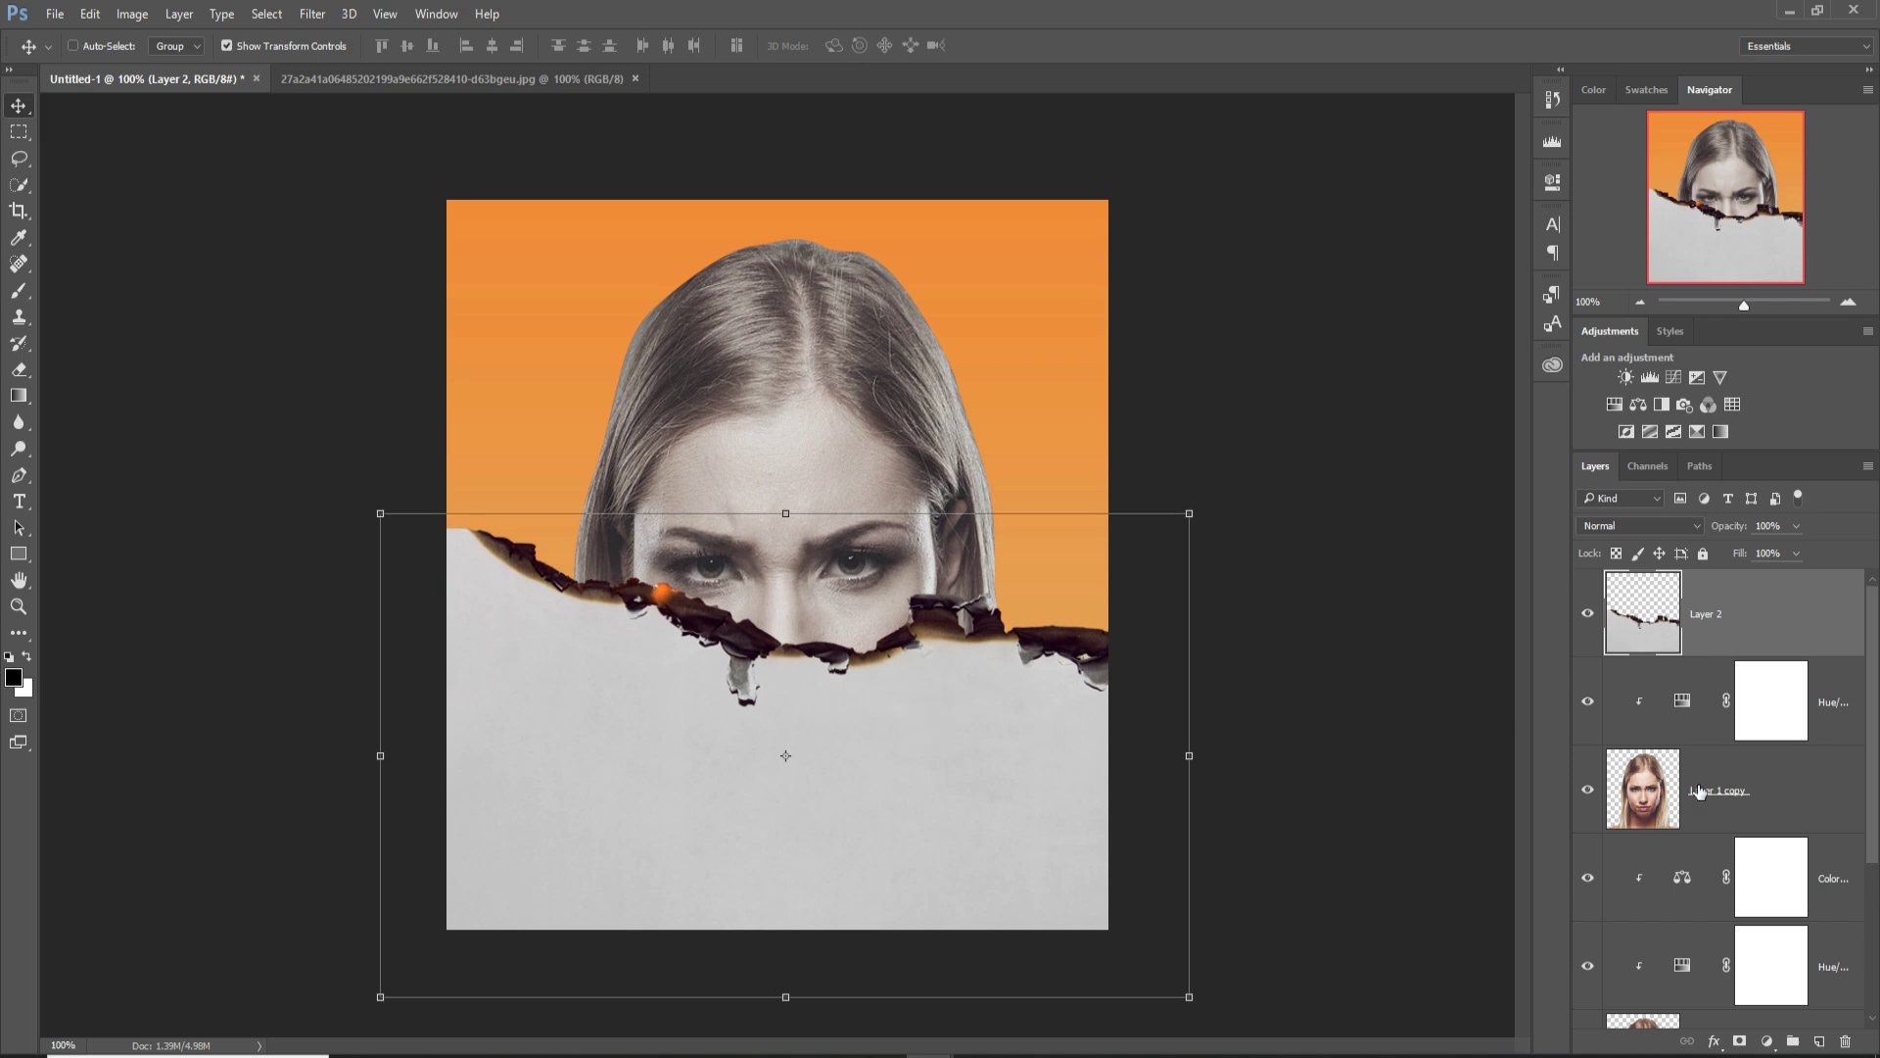
# Duplicate Layer 2 as Layer 2 copy and flip the copy vertically.
pyautogui.rightClick(1771, 607)
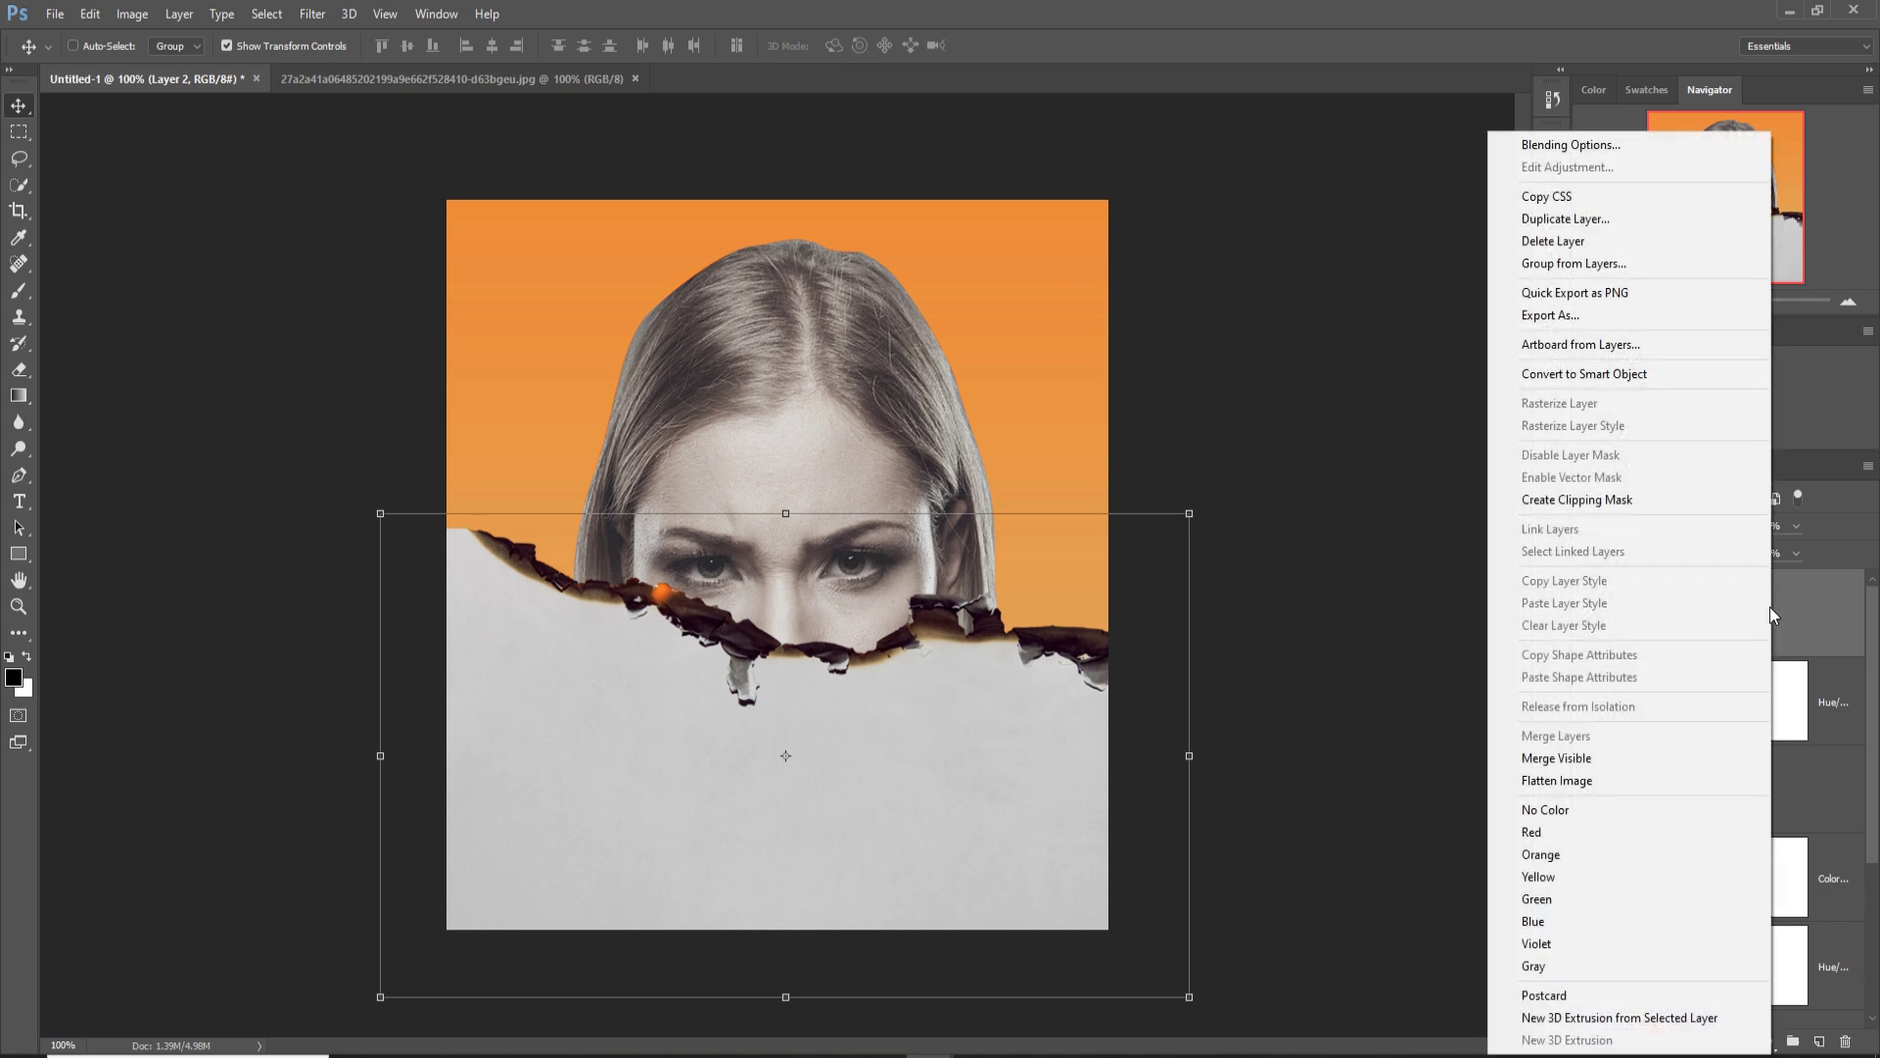
pyautogui.click(1564, 225)
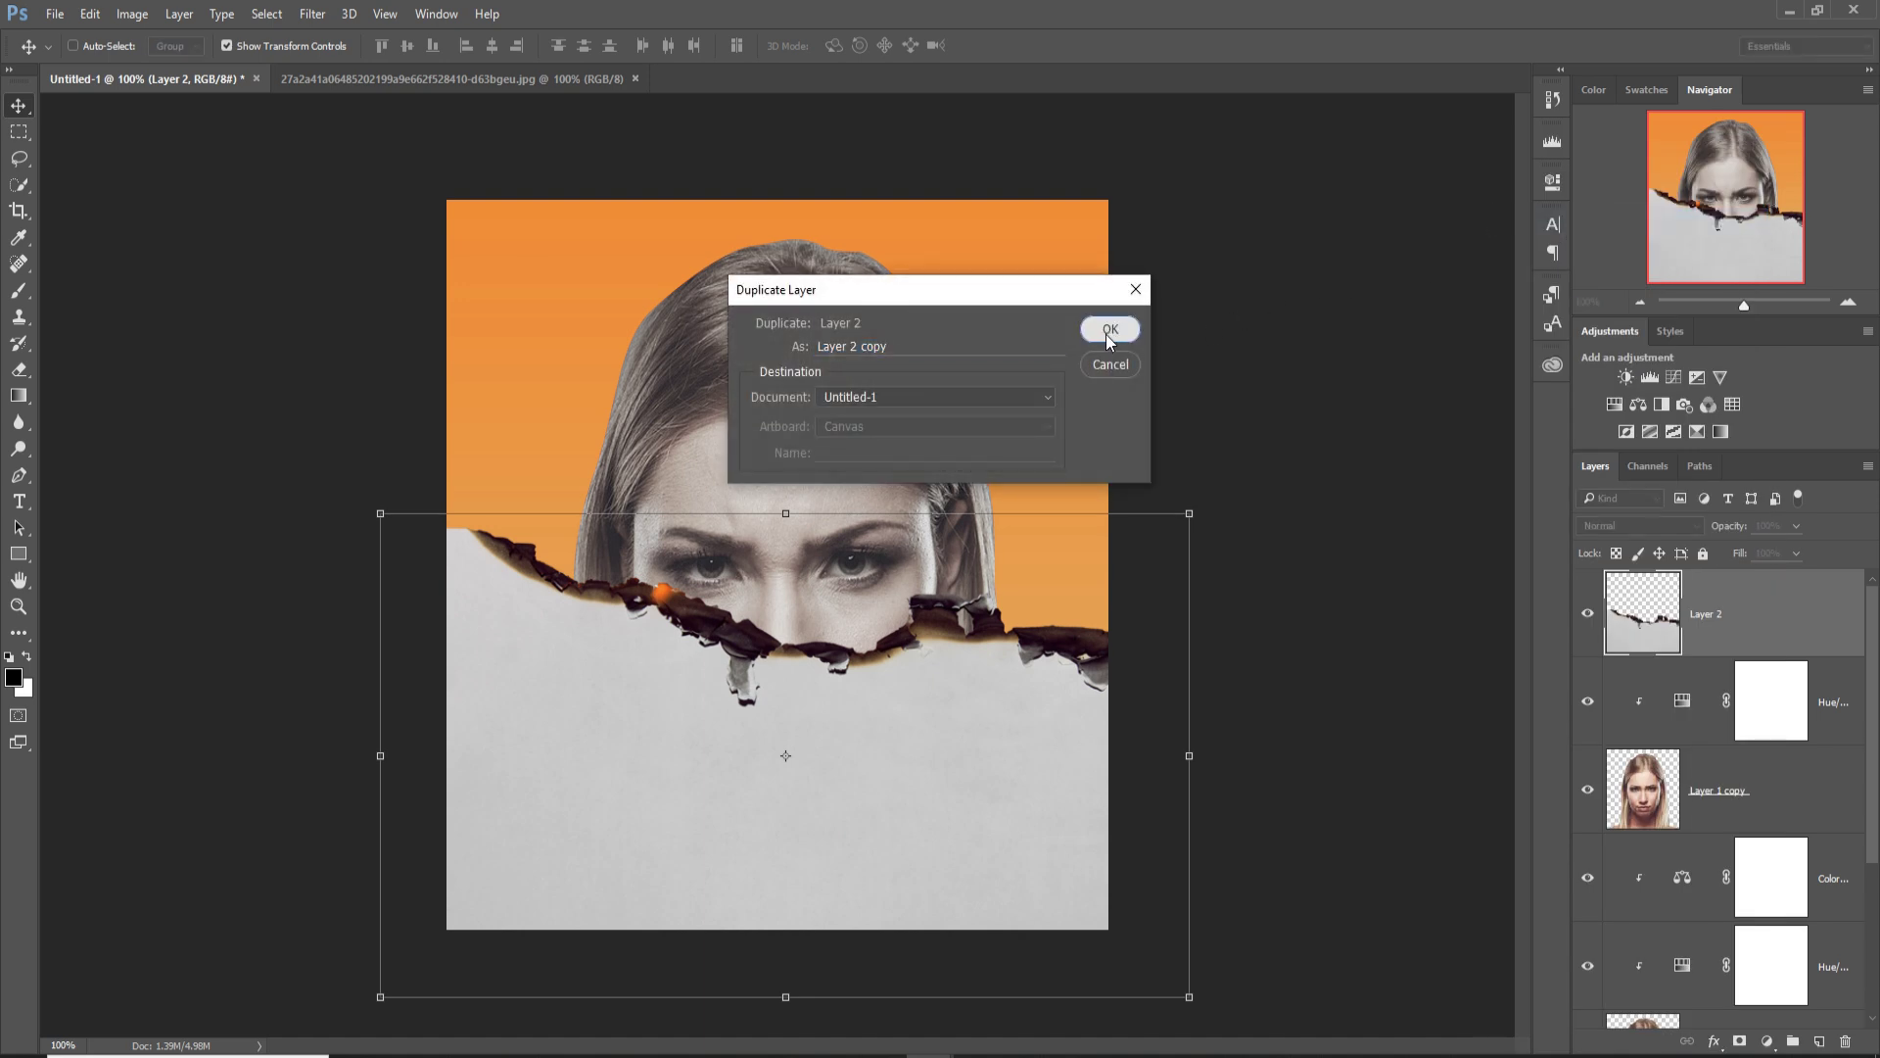
pyautogui.click(1103, 331)
pyautogui.click(89, 16)
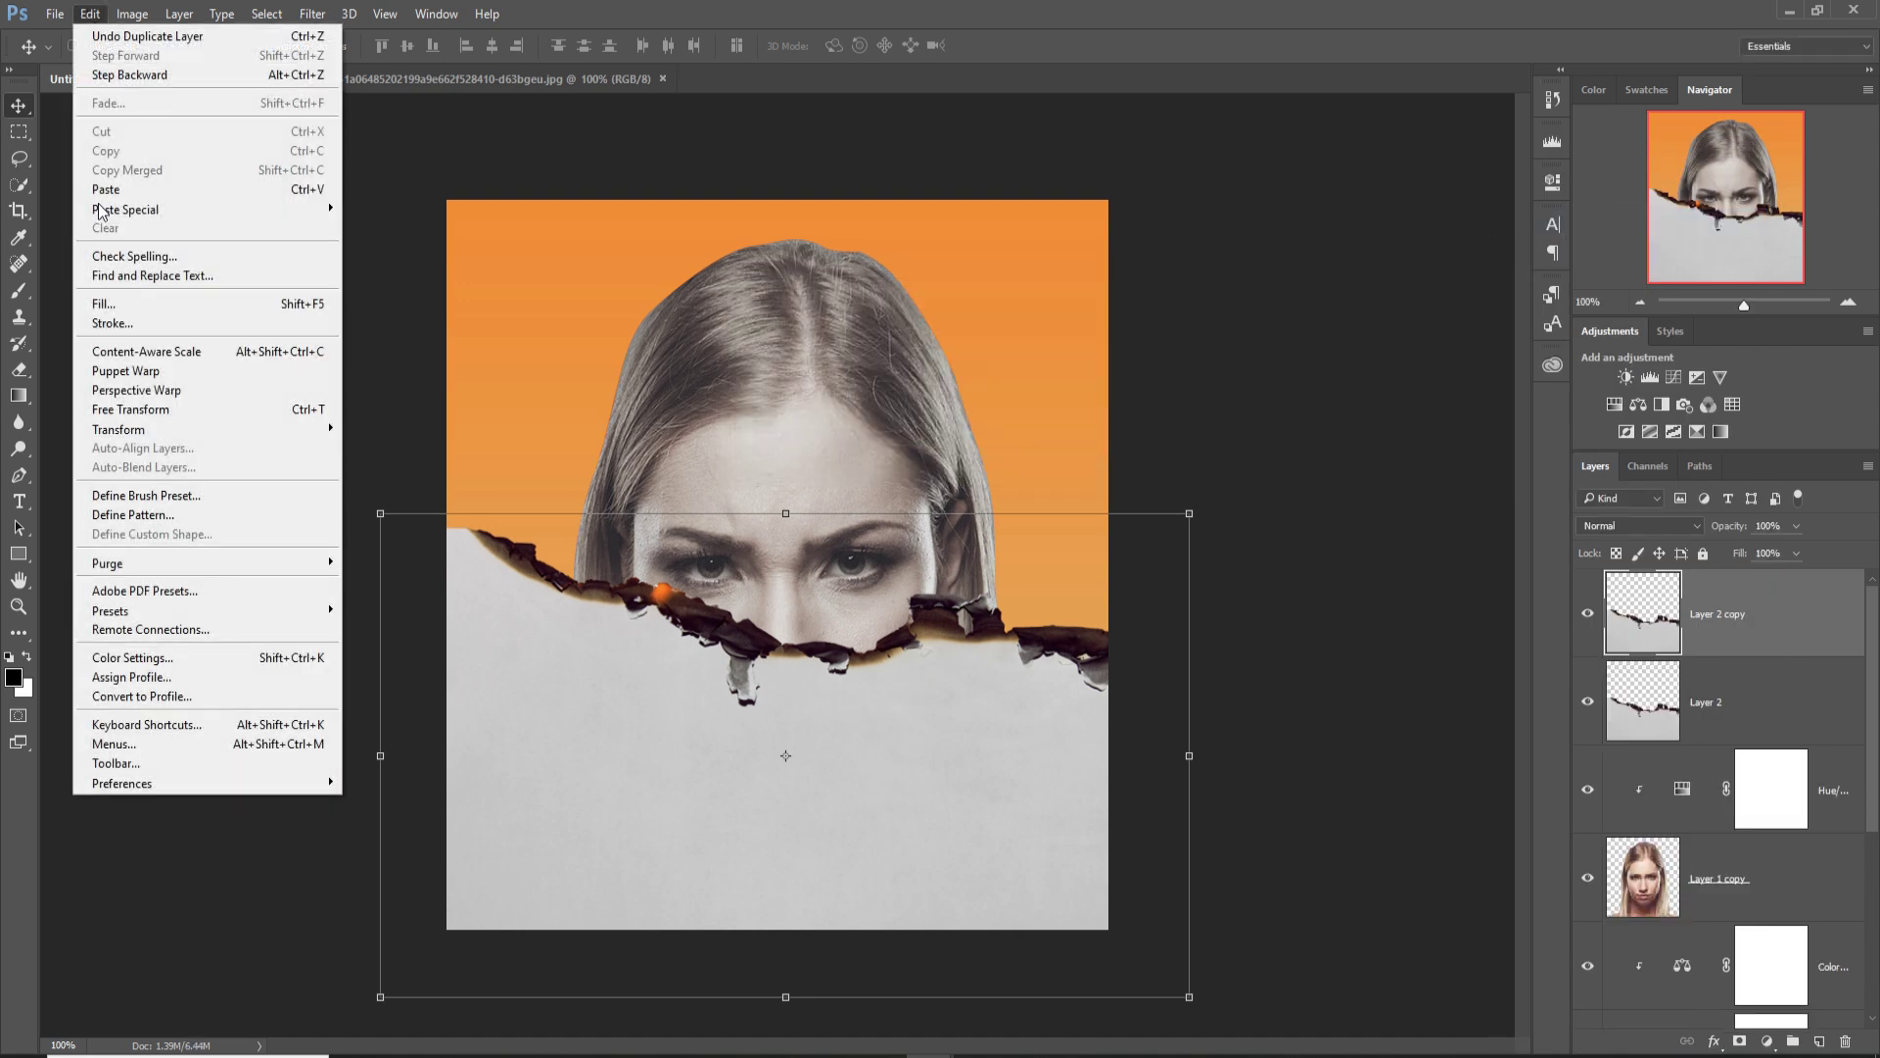
pyautogui.moveTo(128, 433)
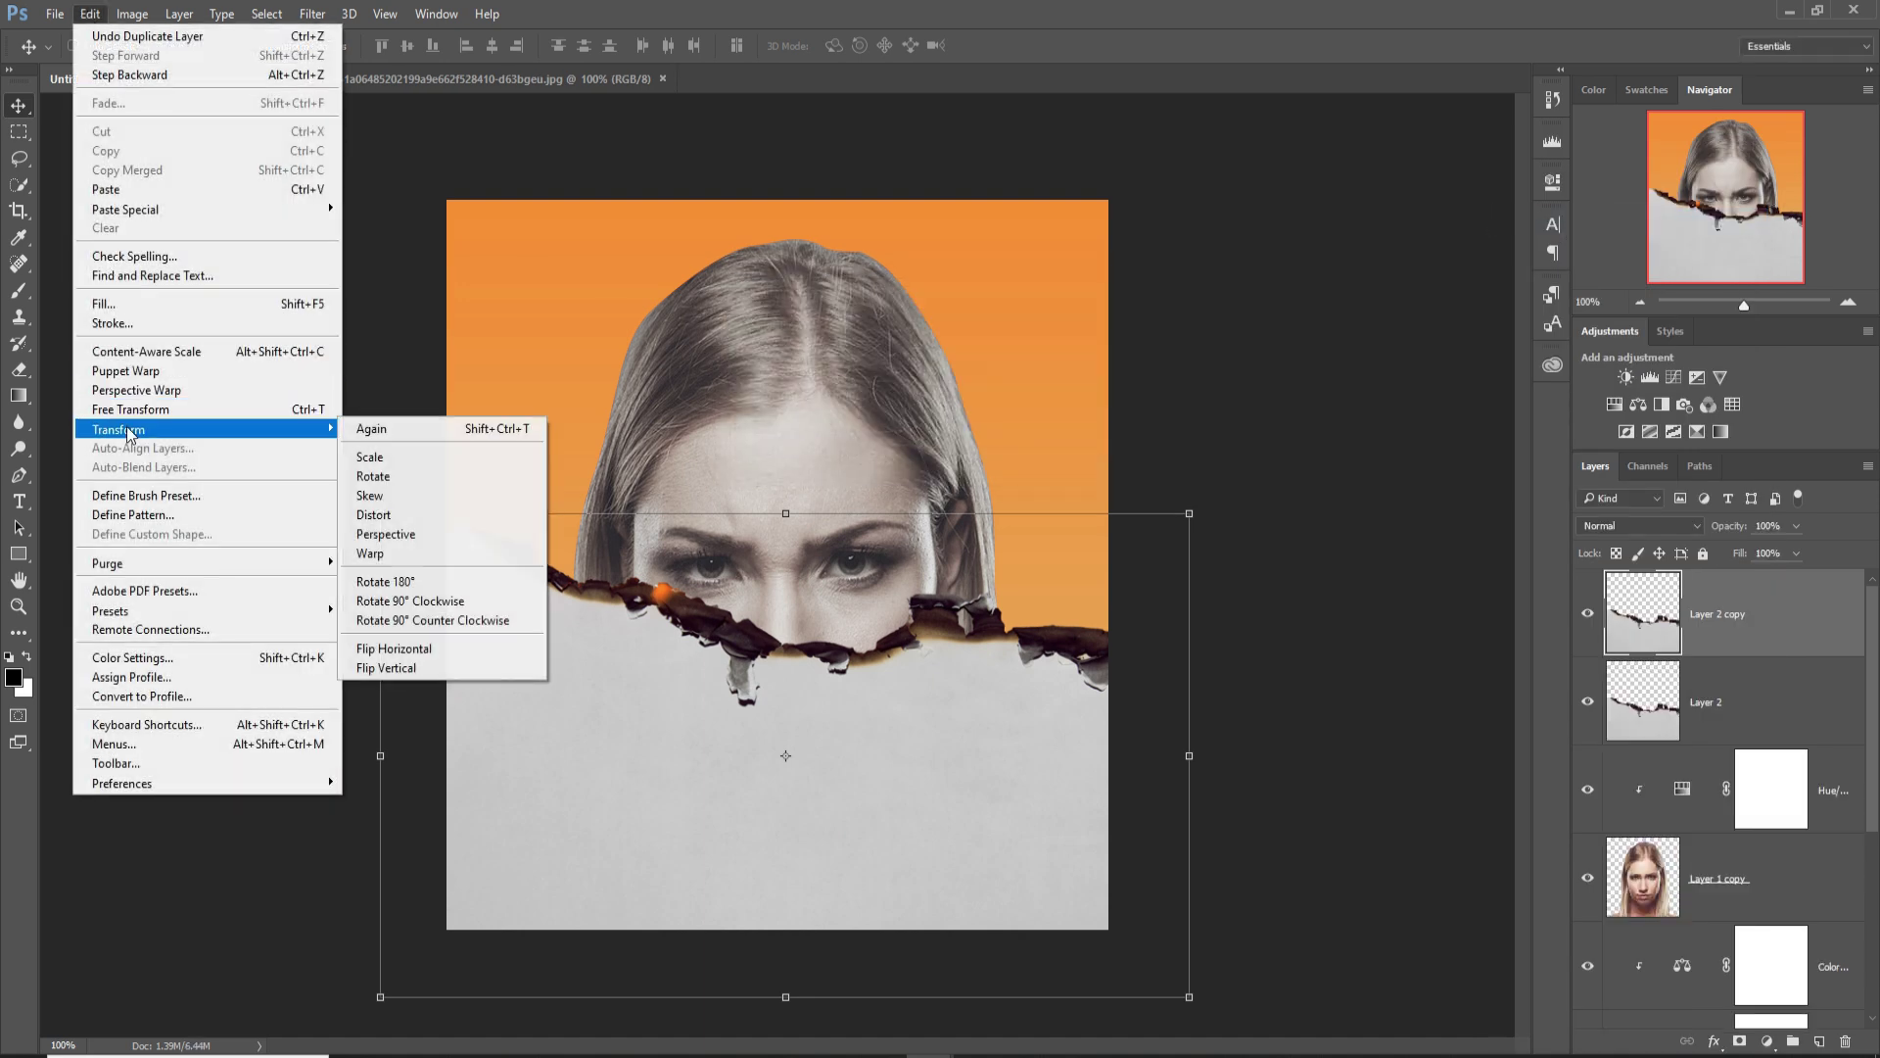
pyautogui.click(383, 668)
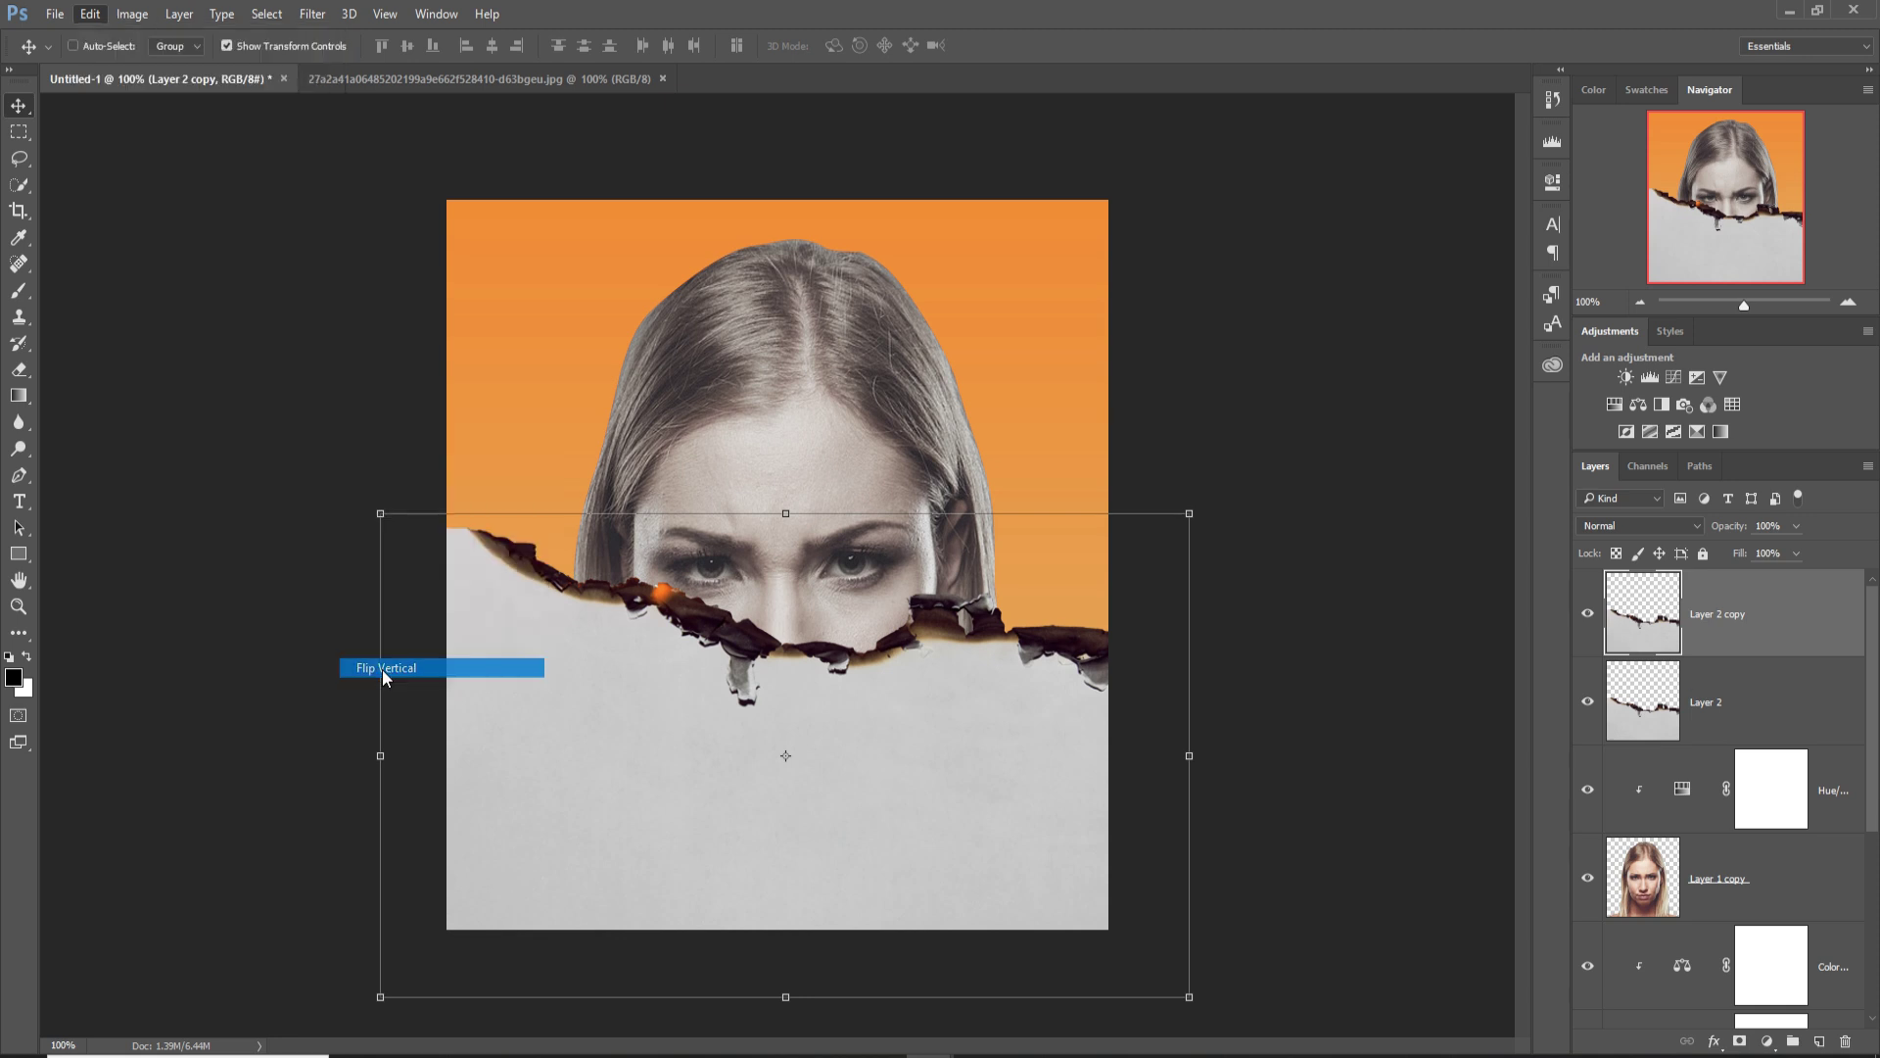
# Flip Layer 2 copy horizontally and position it so its burnt edge crosses the forehead just above the eyes.
pyautogui.moveTo(767, 730); pyautogui.dragTo(807, 283)
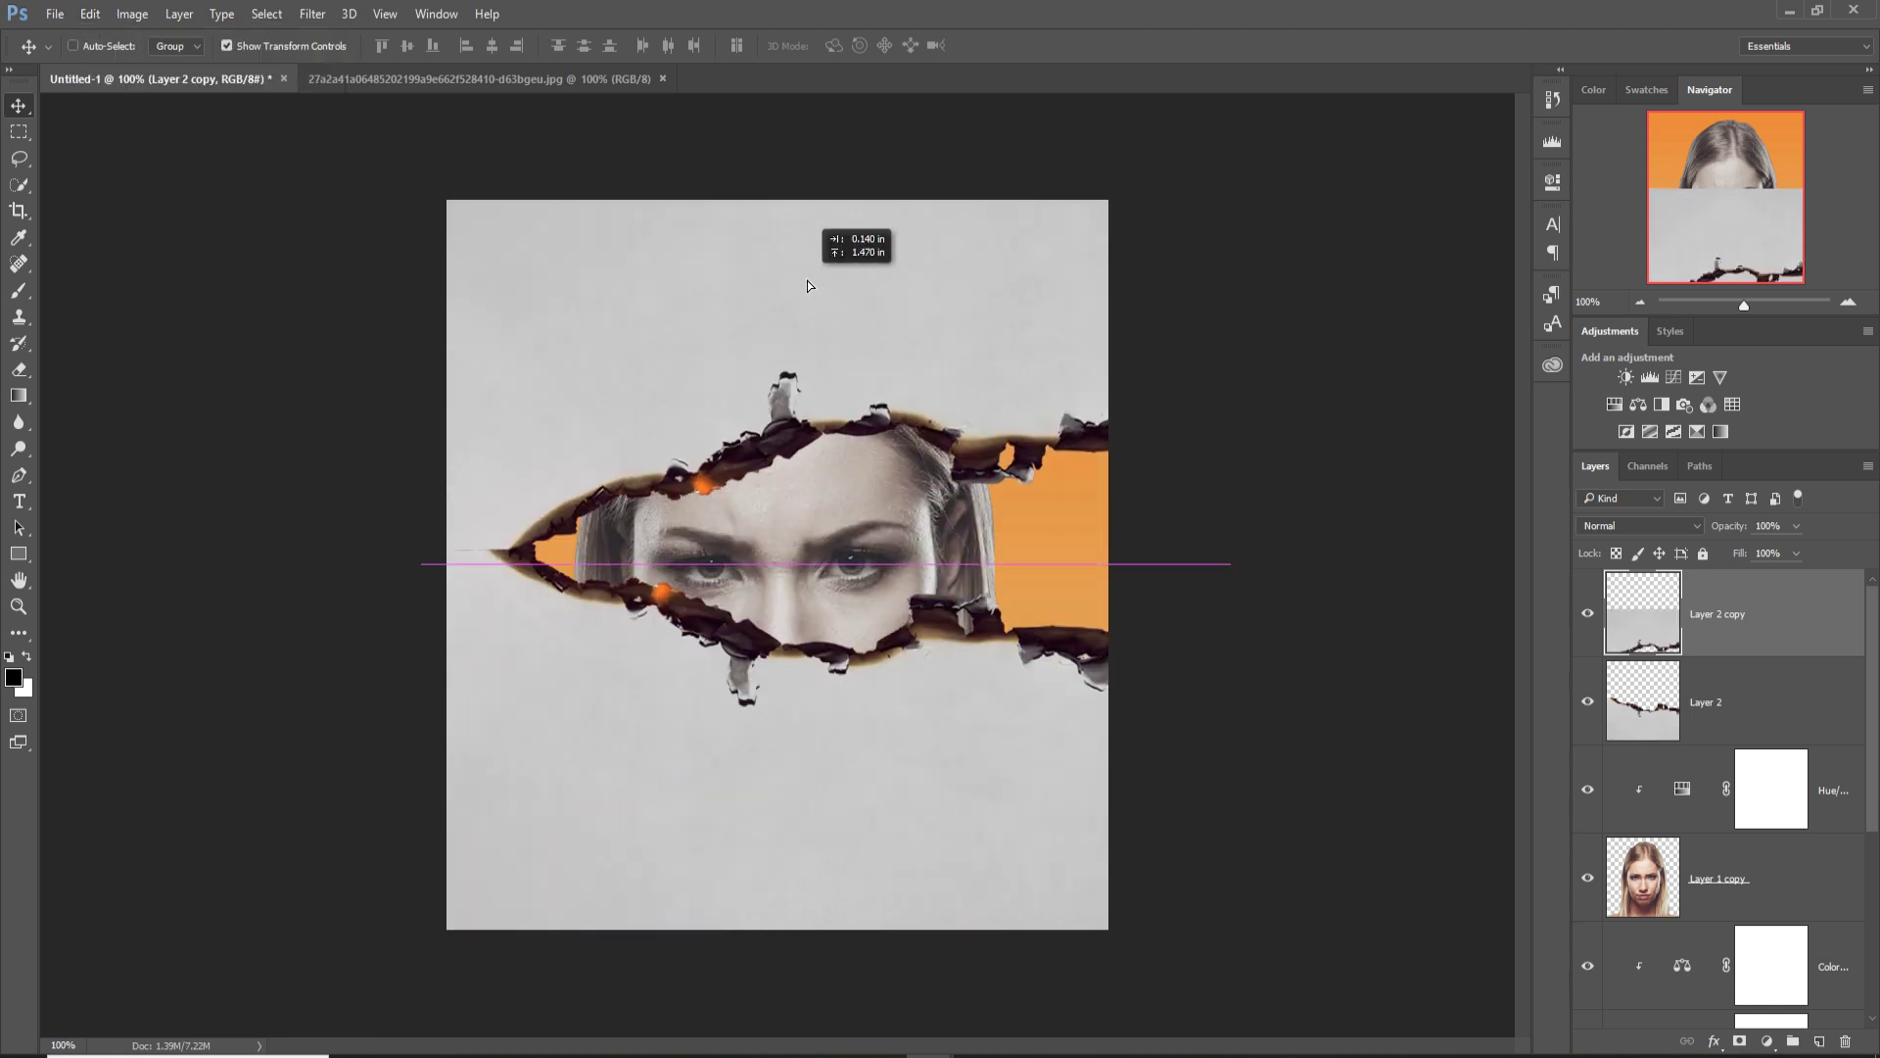
pyautogui.click(90, 15)
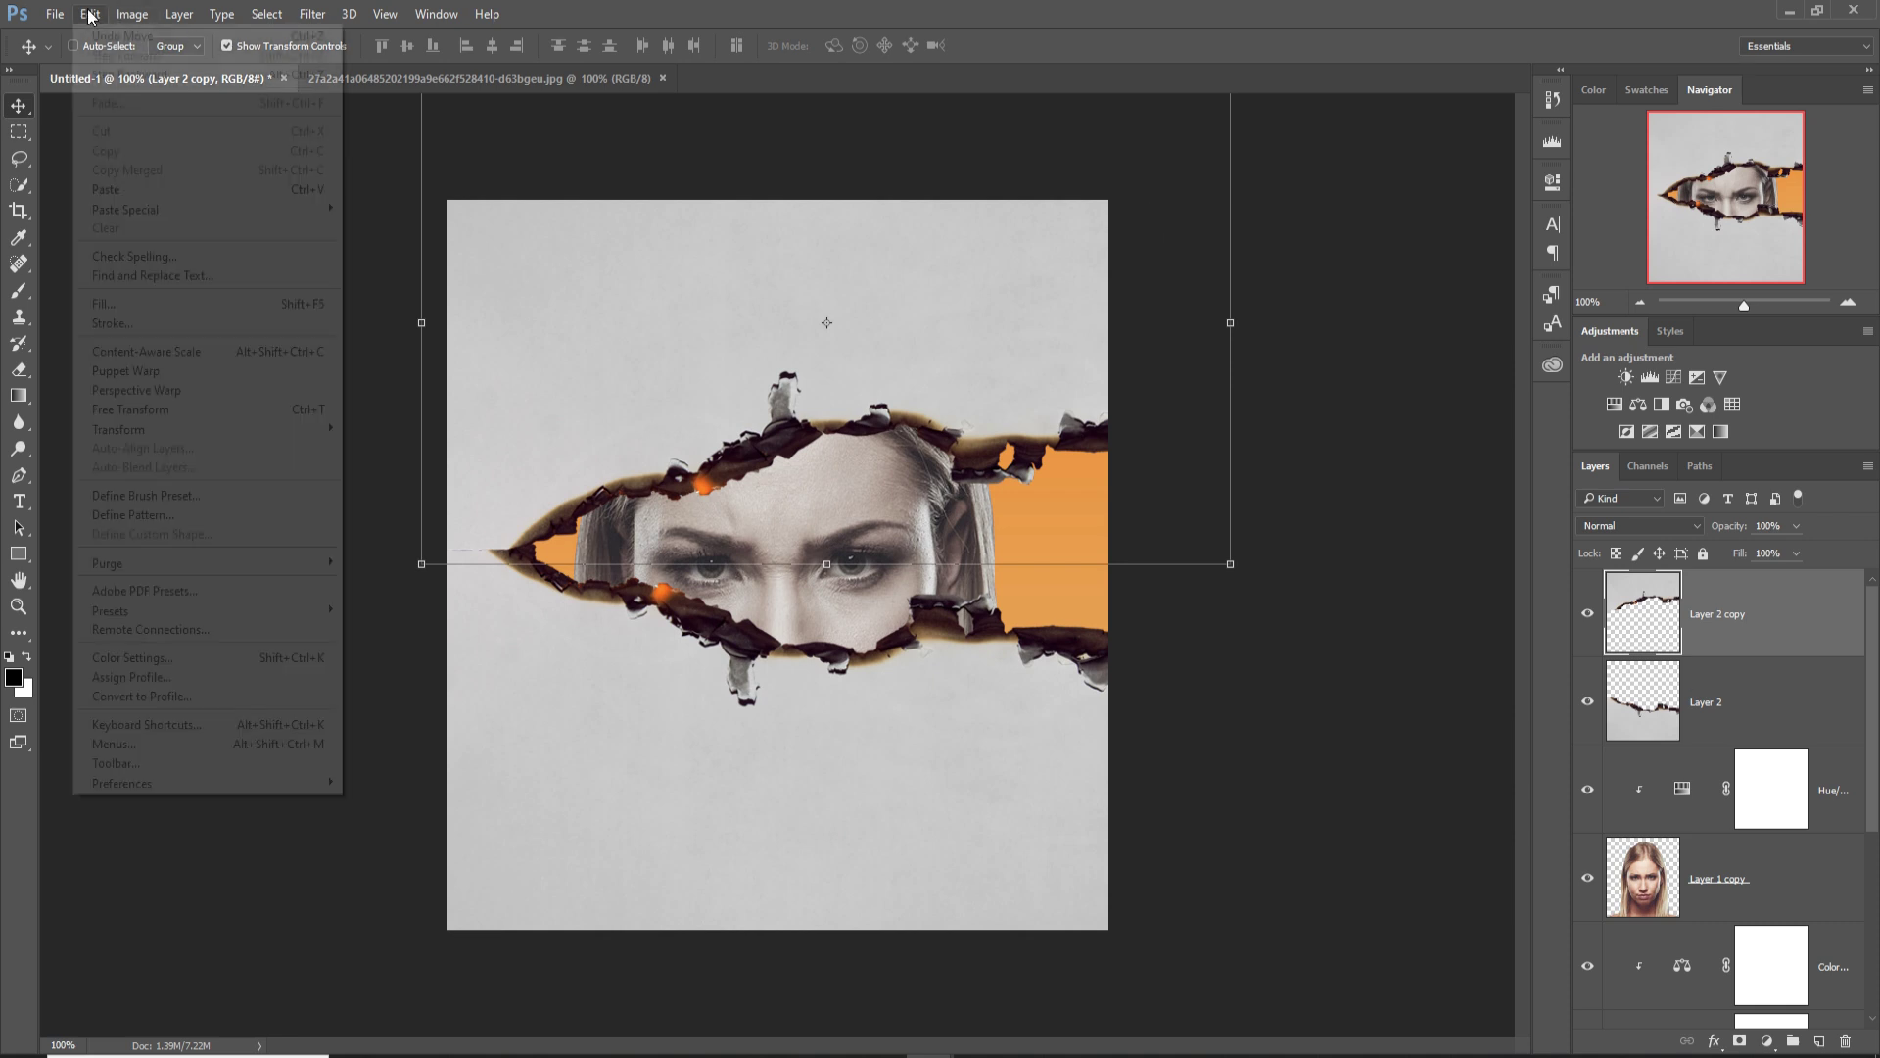
pyautogui.moveTo(139, 434)
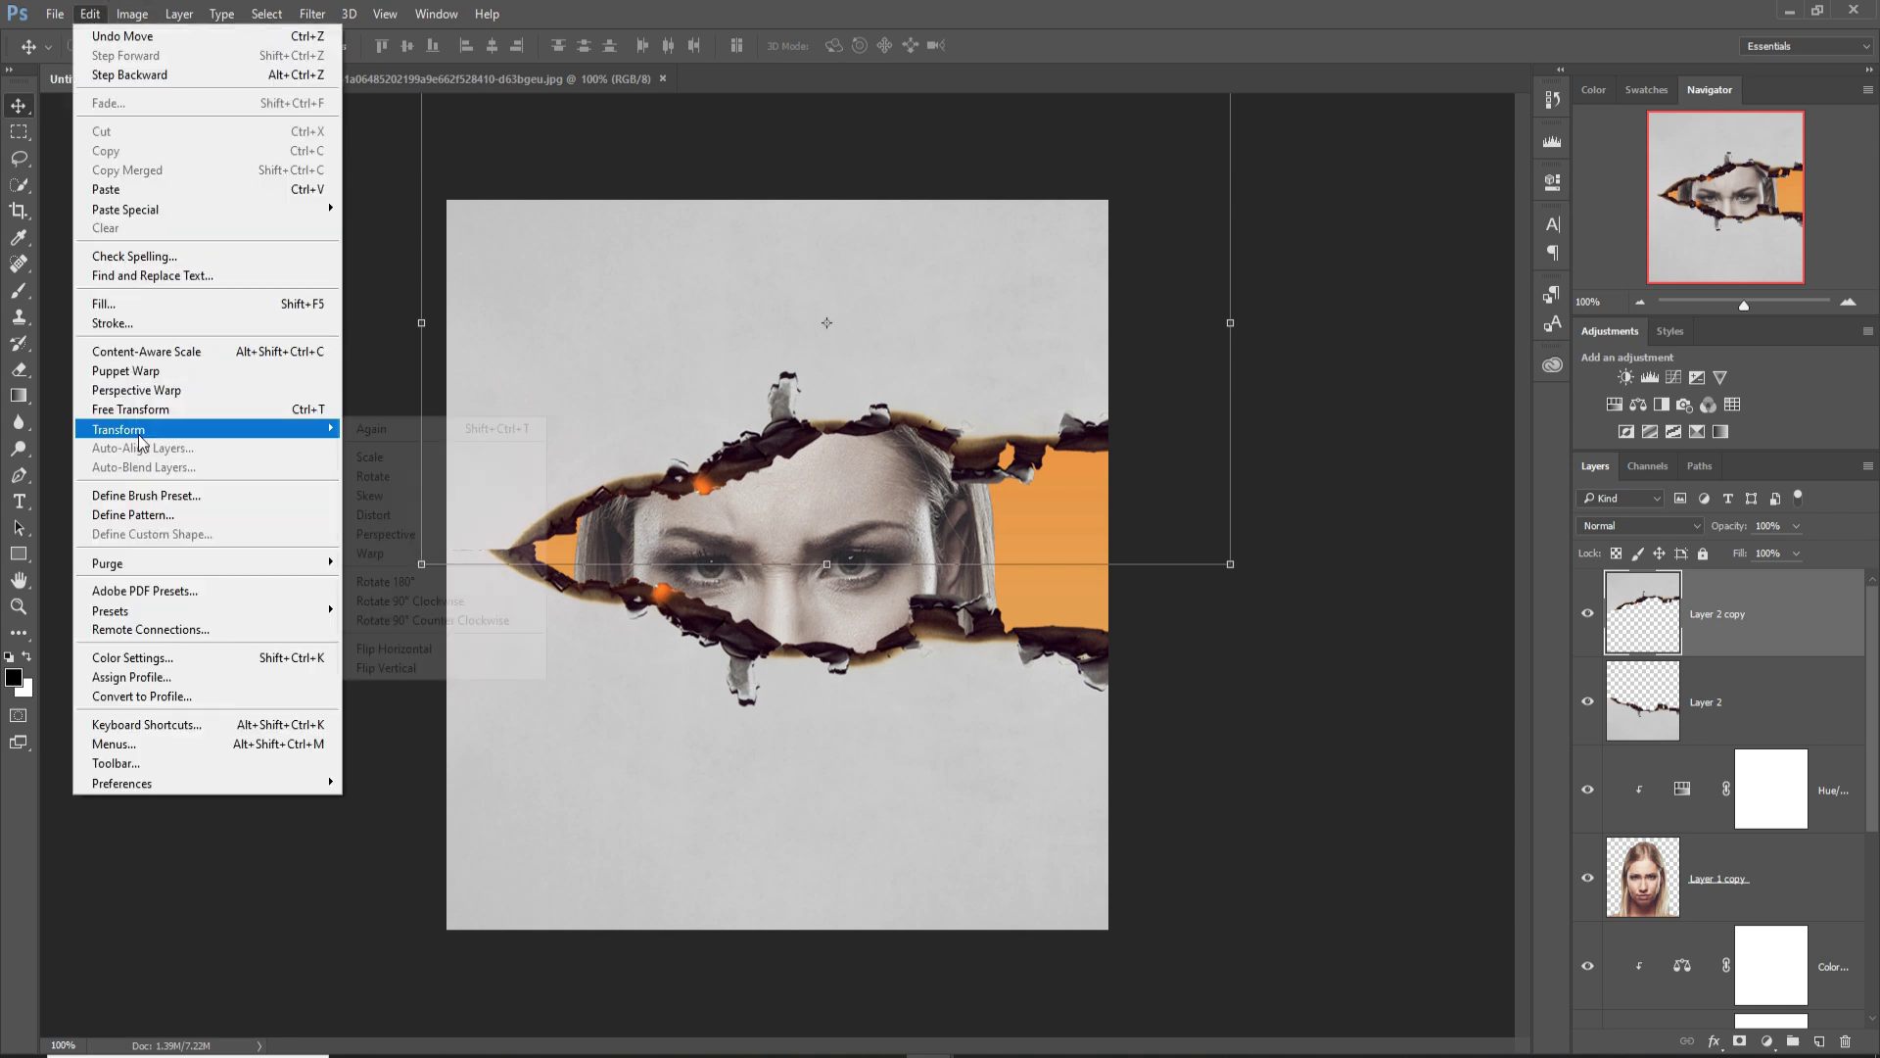
pyautogui.click(402, 649)
pyautogui.moveTo(814, 378); pyautogui.dragTo(811, 423)
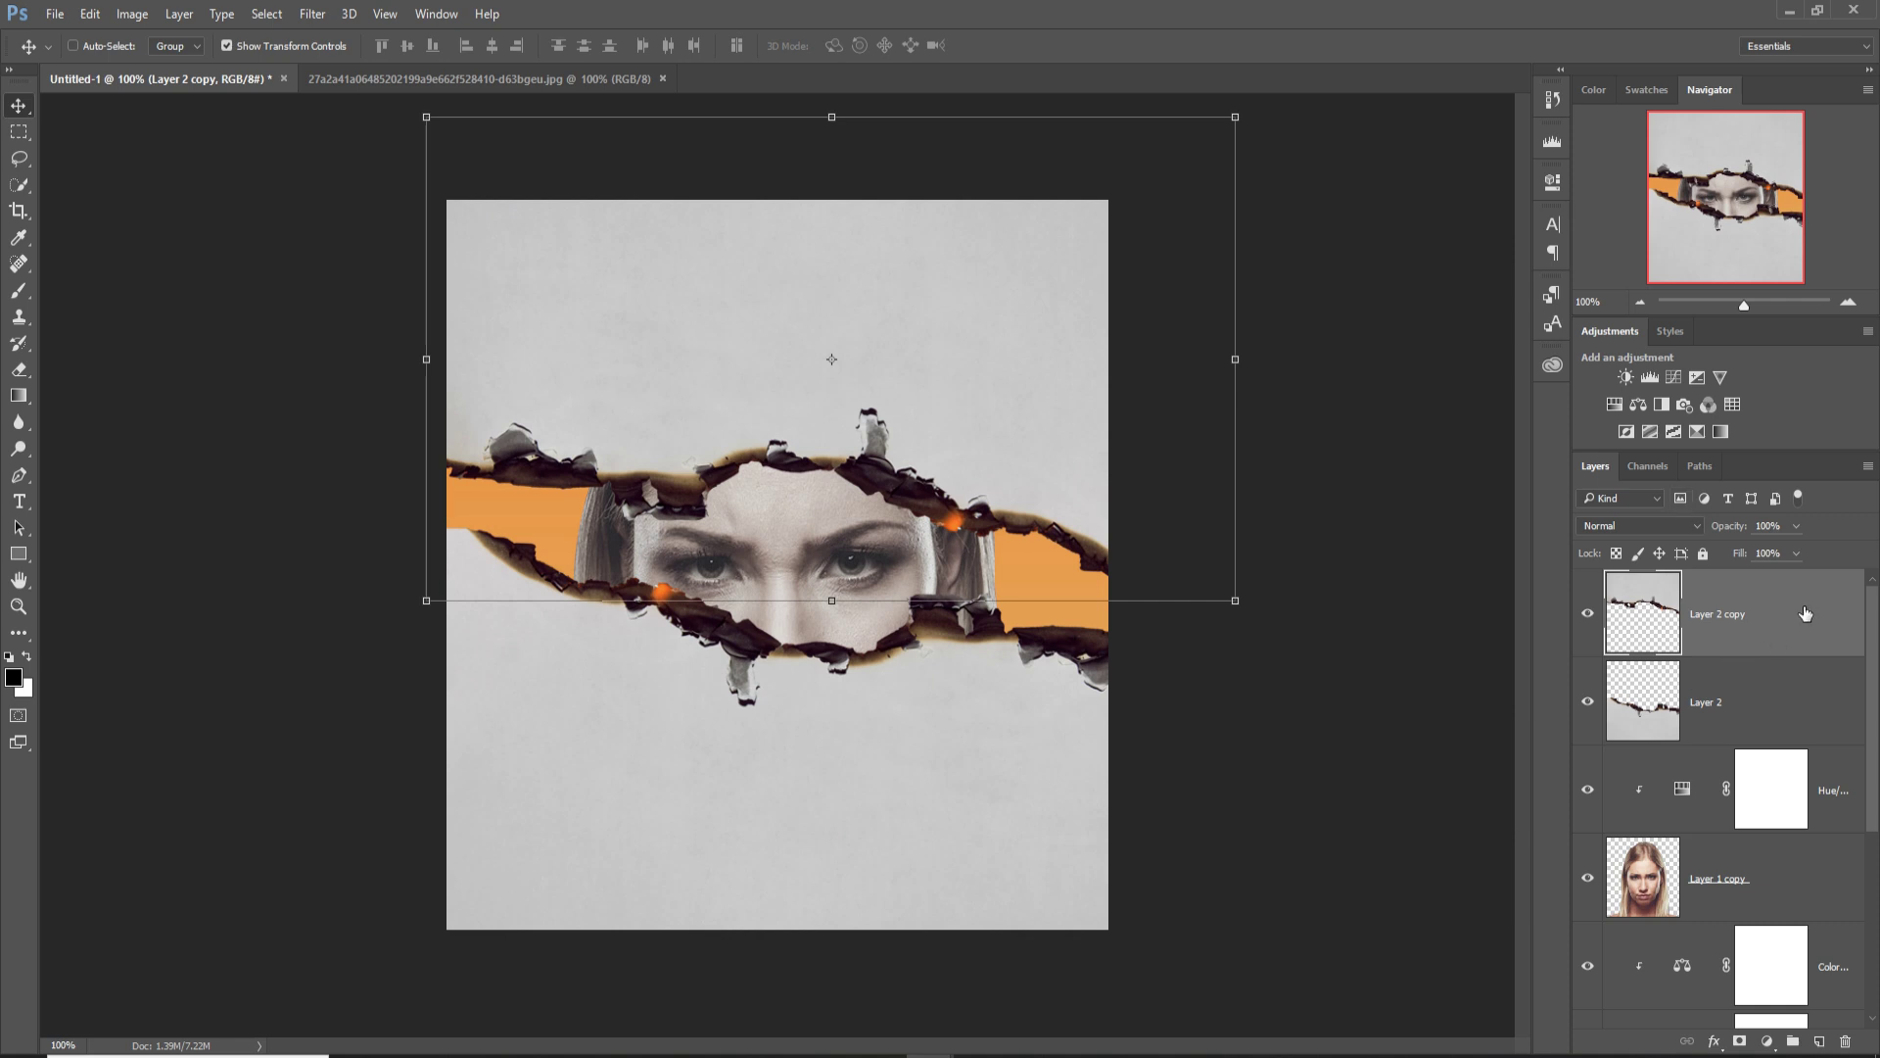
# Select the grey paper above the burnt edge on Layer 2 copy with Quick Selection, delete it and deselect.
pyautogui.click(18, 186)
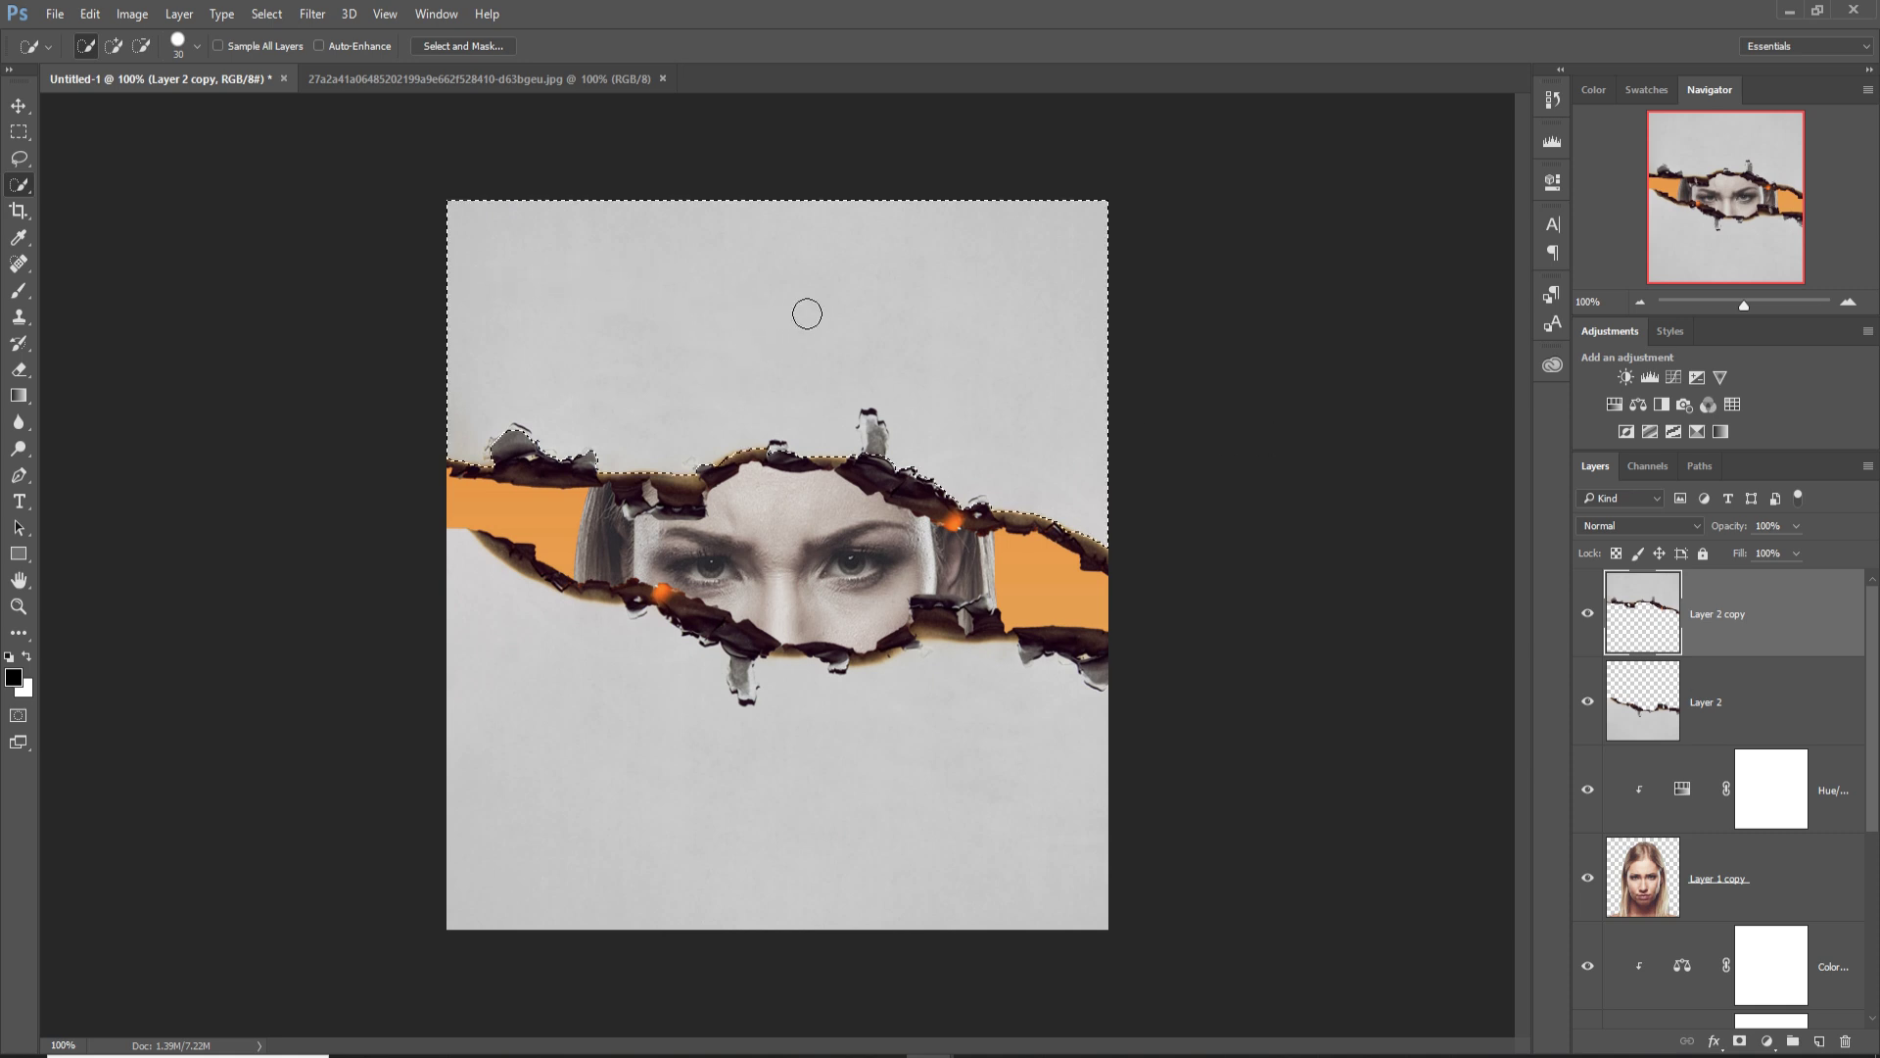
pyautogui.press('shift')
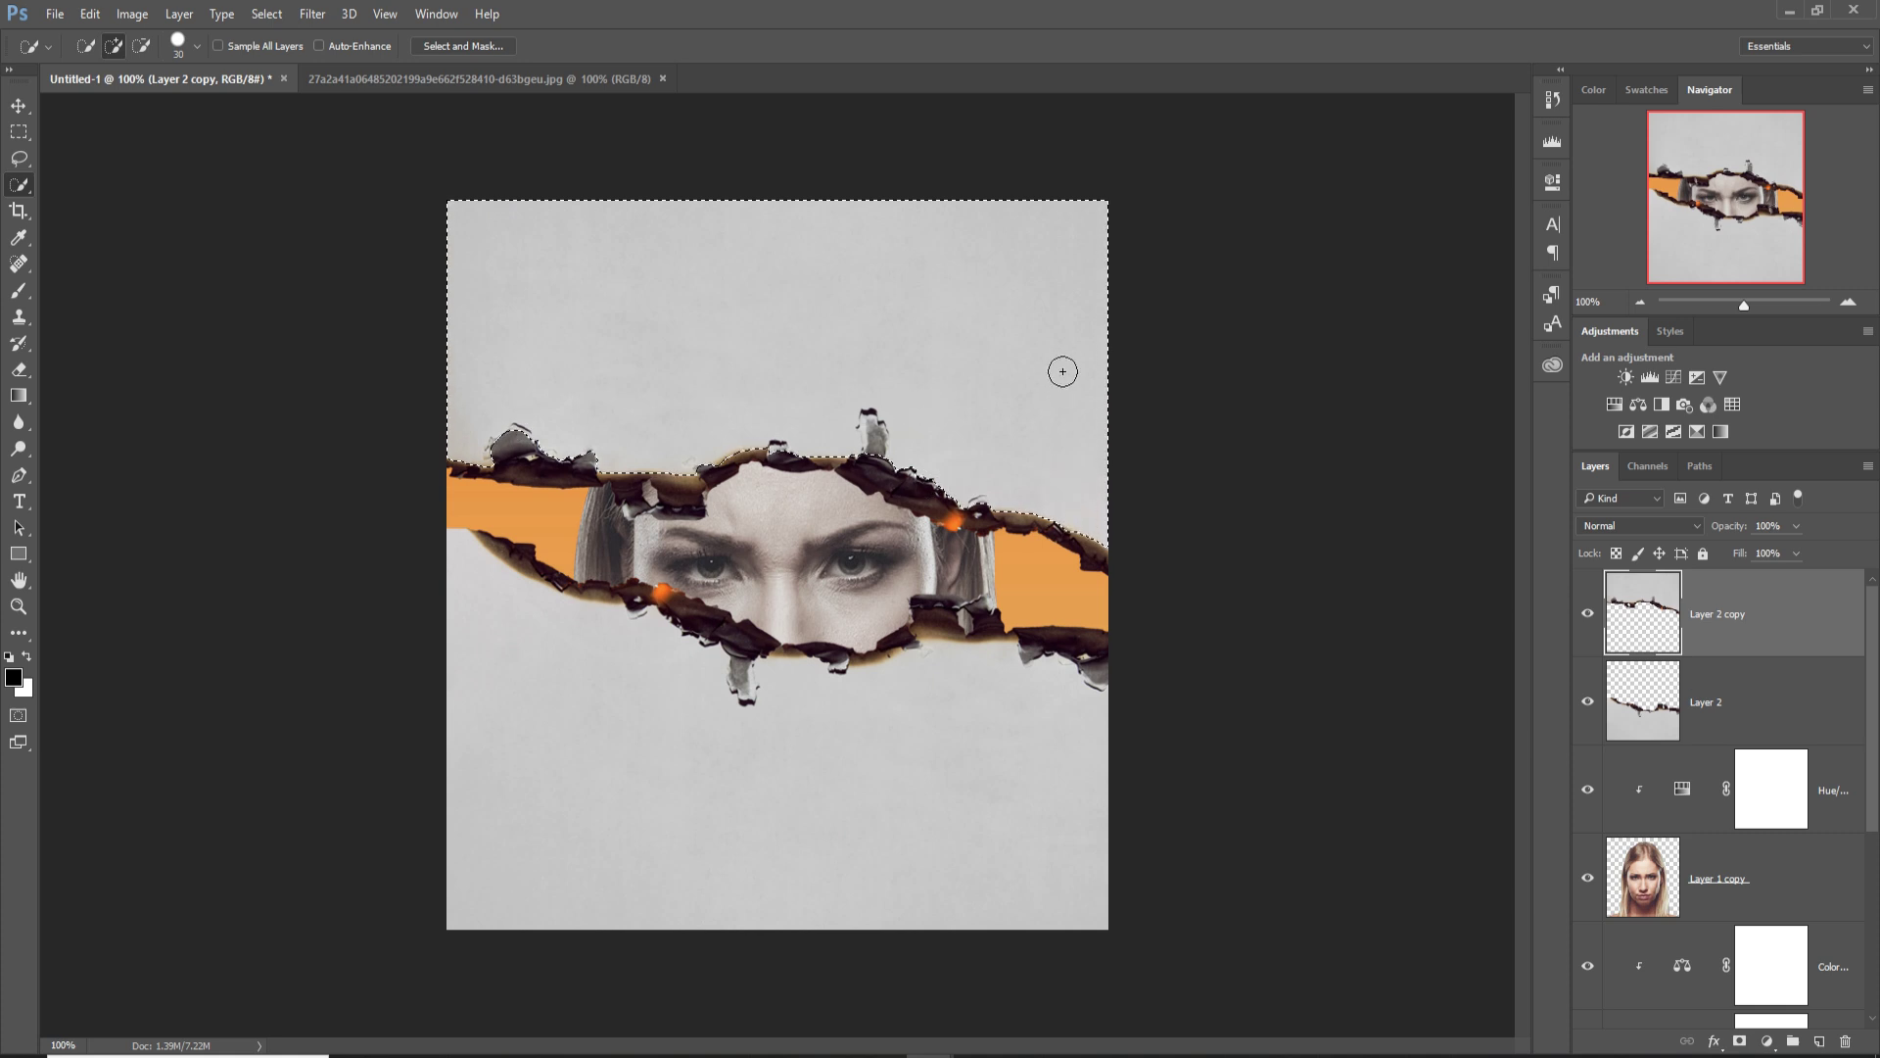
pyautogui.press('Delete')
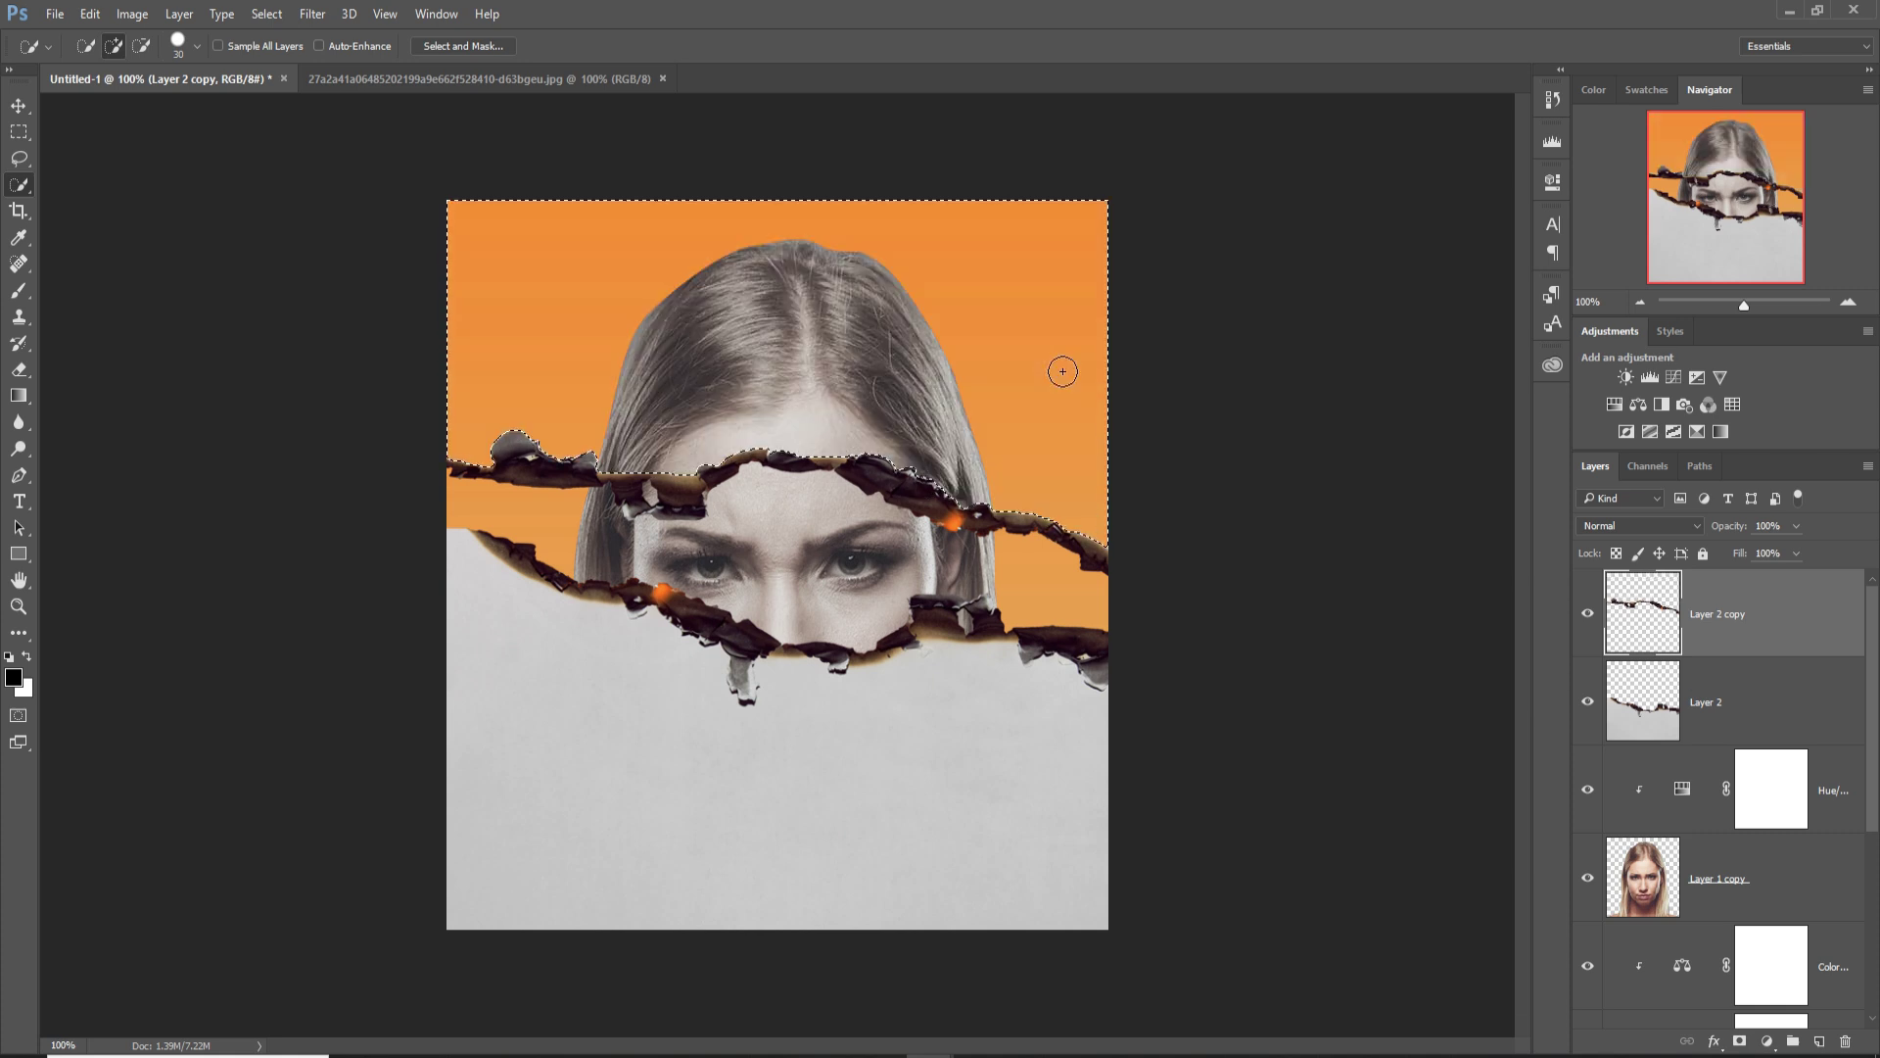
pyautogui.click(266, 14)
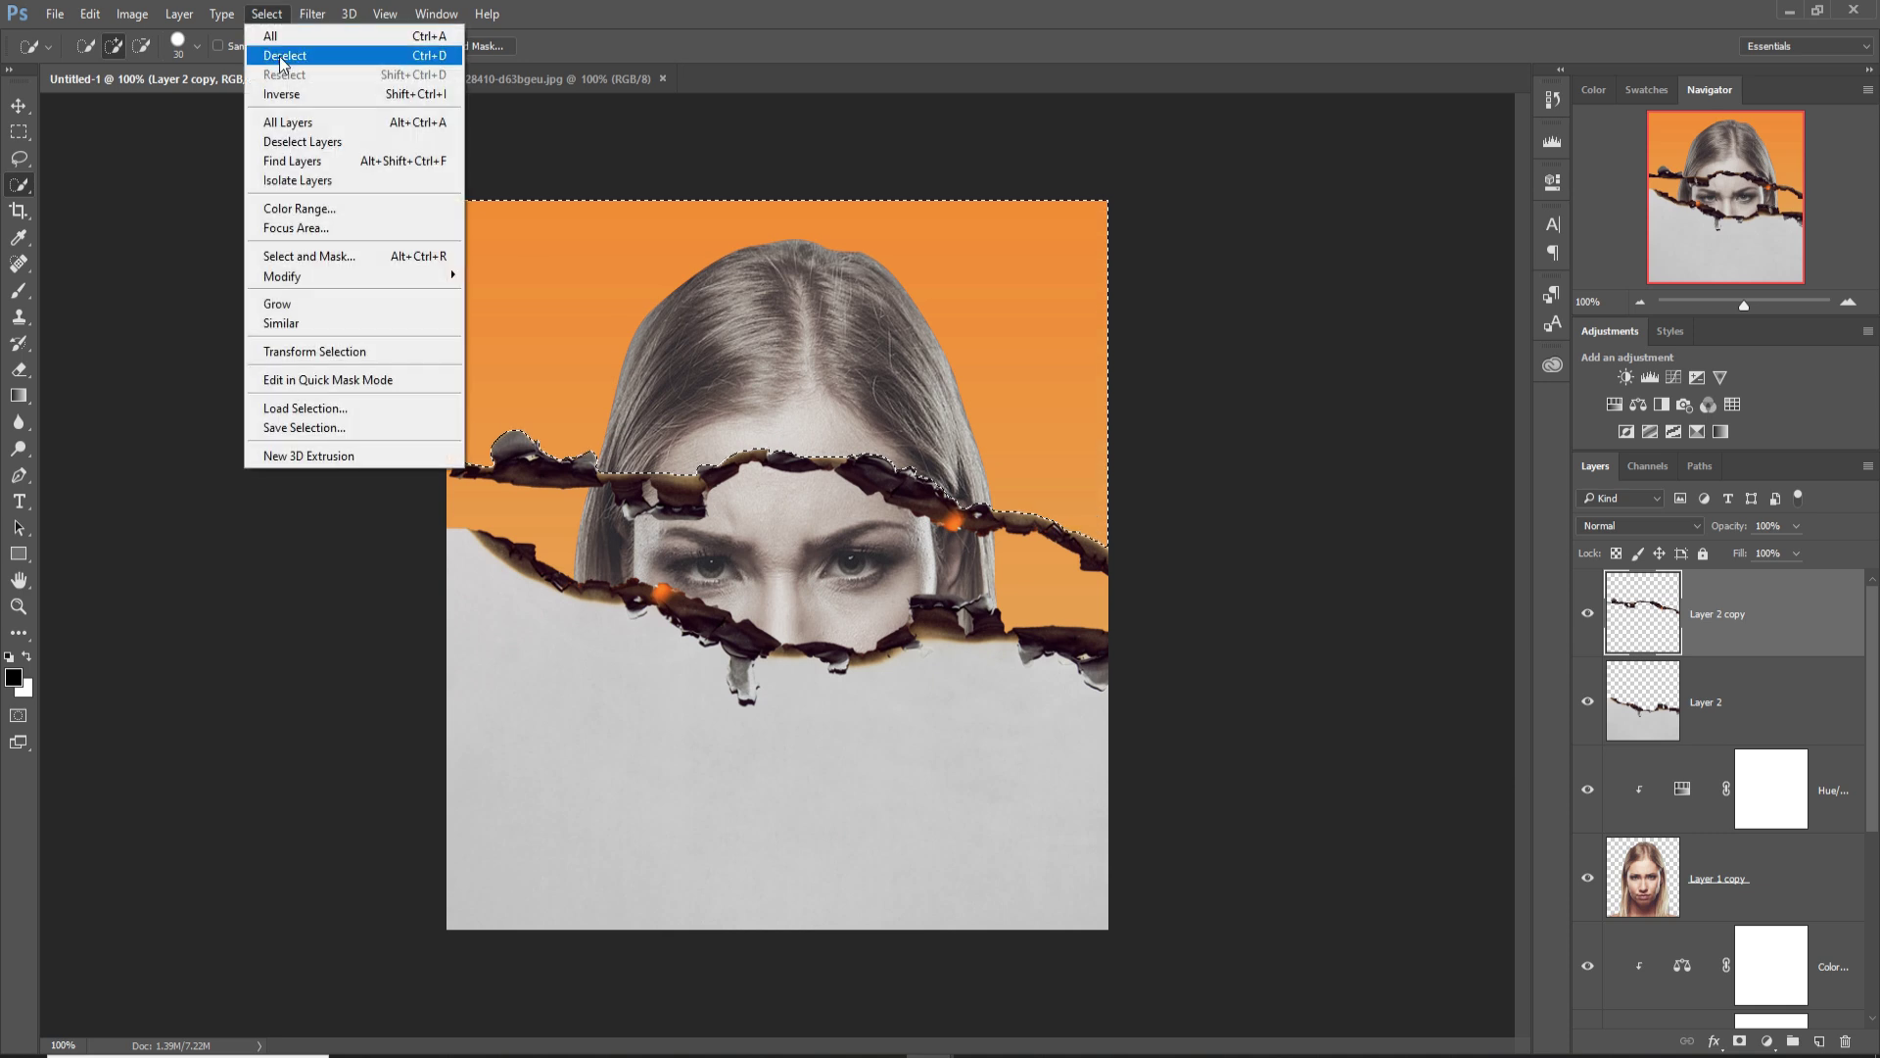
pyautogui.click(282, 57)
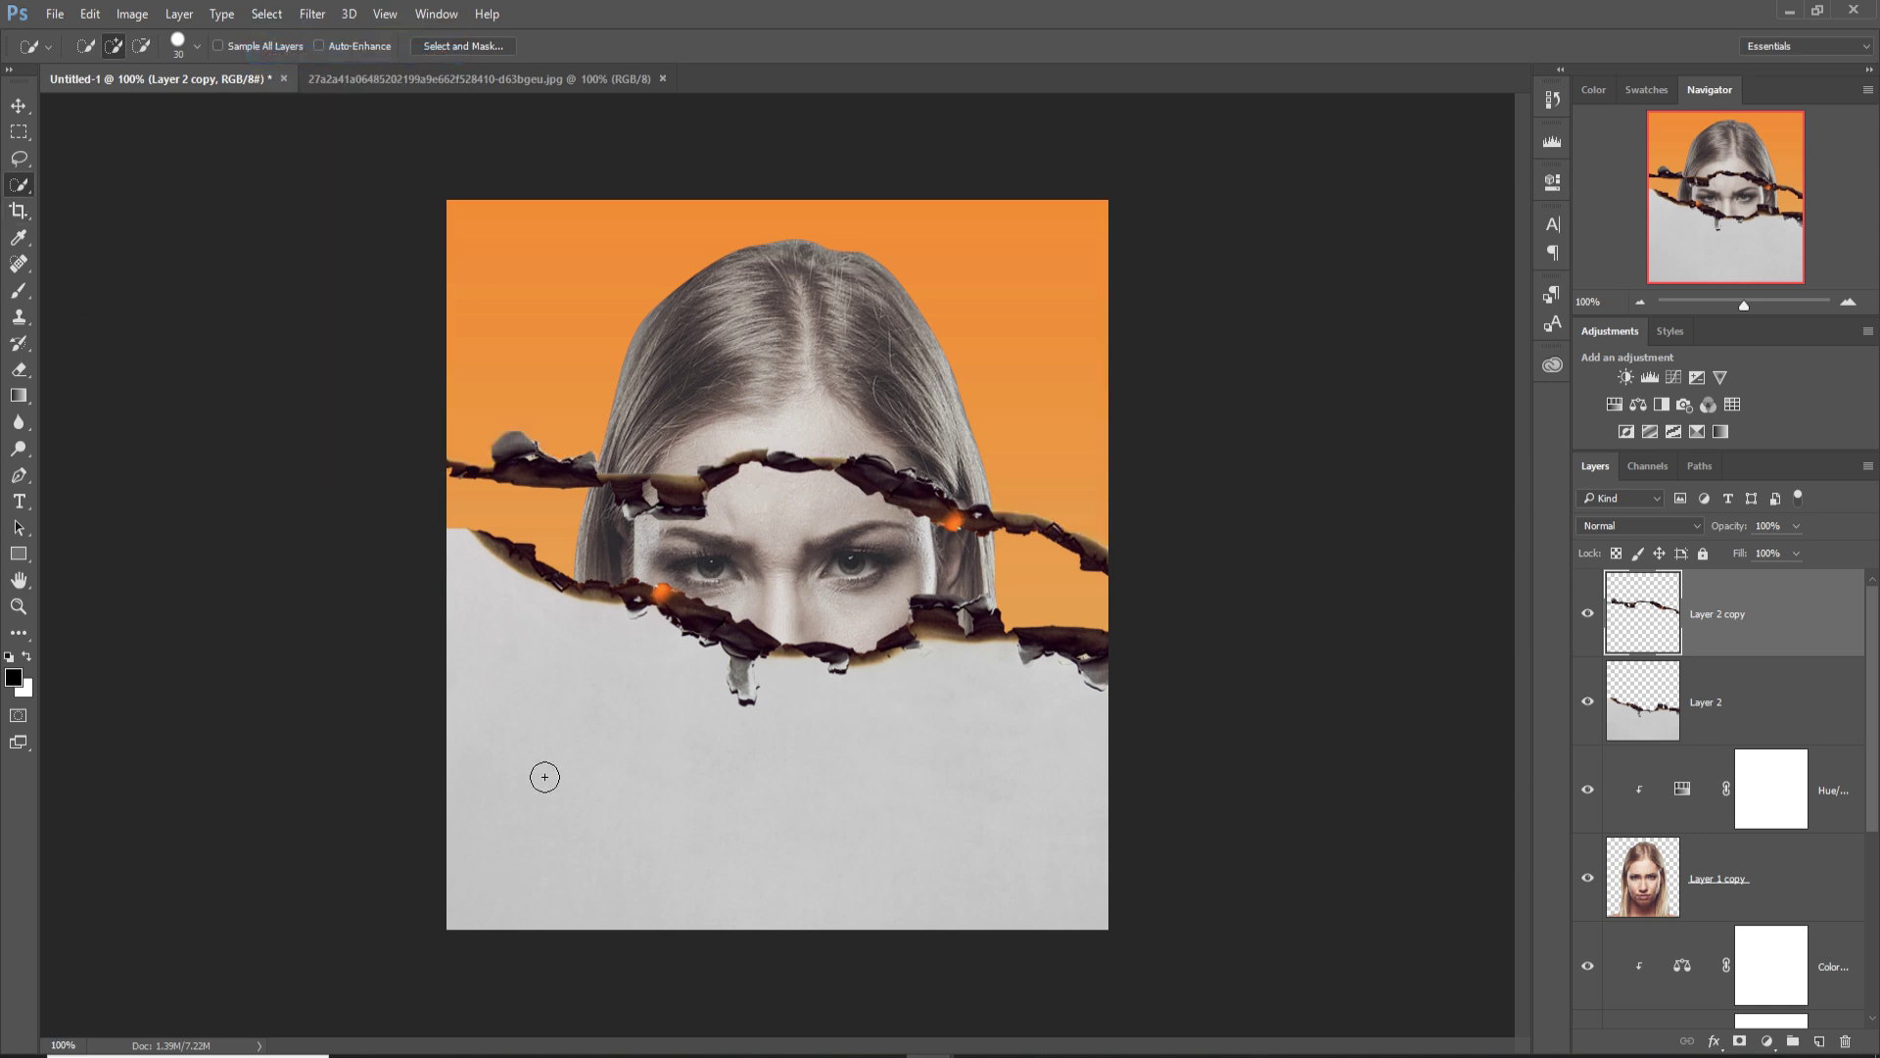
# Quick-select the grey paper on Layer 2, subtract the burnt edge from the selection, delete the paper and deselect.
pyautogui.moveTo(546, 764); pyautogui.dragTo(906, 839)
pyautogui.click(1645, 715)
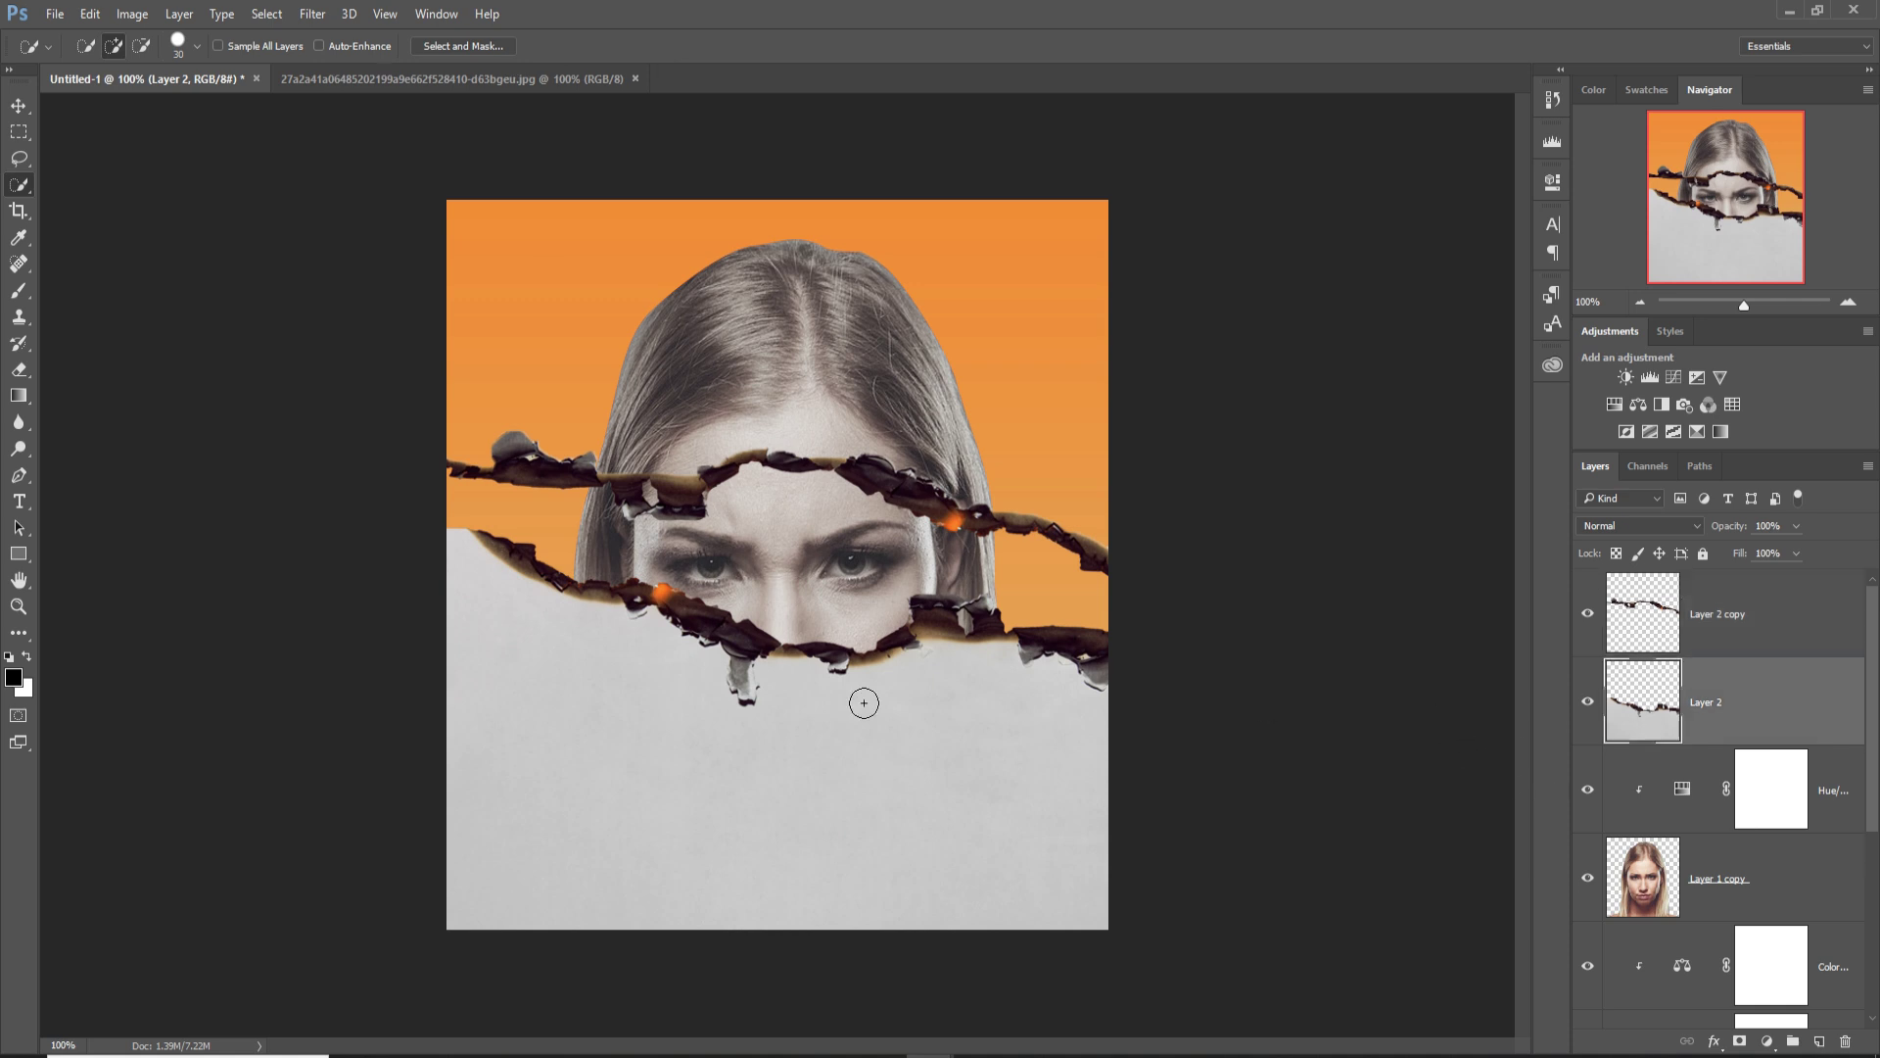
pyautogui.moveTo(549, 755)
pyautogui.mouseDown()
pyautogui.moveTo(991, 866)
pyautogui.moveTo(1074, 865)
pyautogui.mouseUp()
pyautogui.moveTo(599, 724)
pyautogui.mouseDown()
pyautogui.moveTo(519, 654)
pyautogui.moveTo(499, 587)
pyautogui.mouseUp()
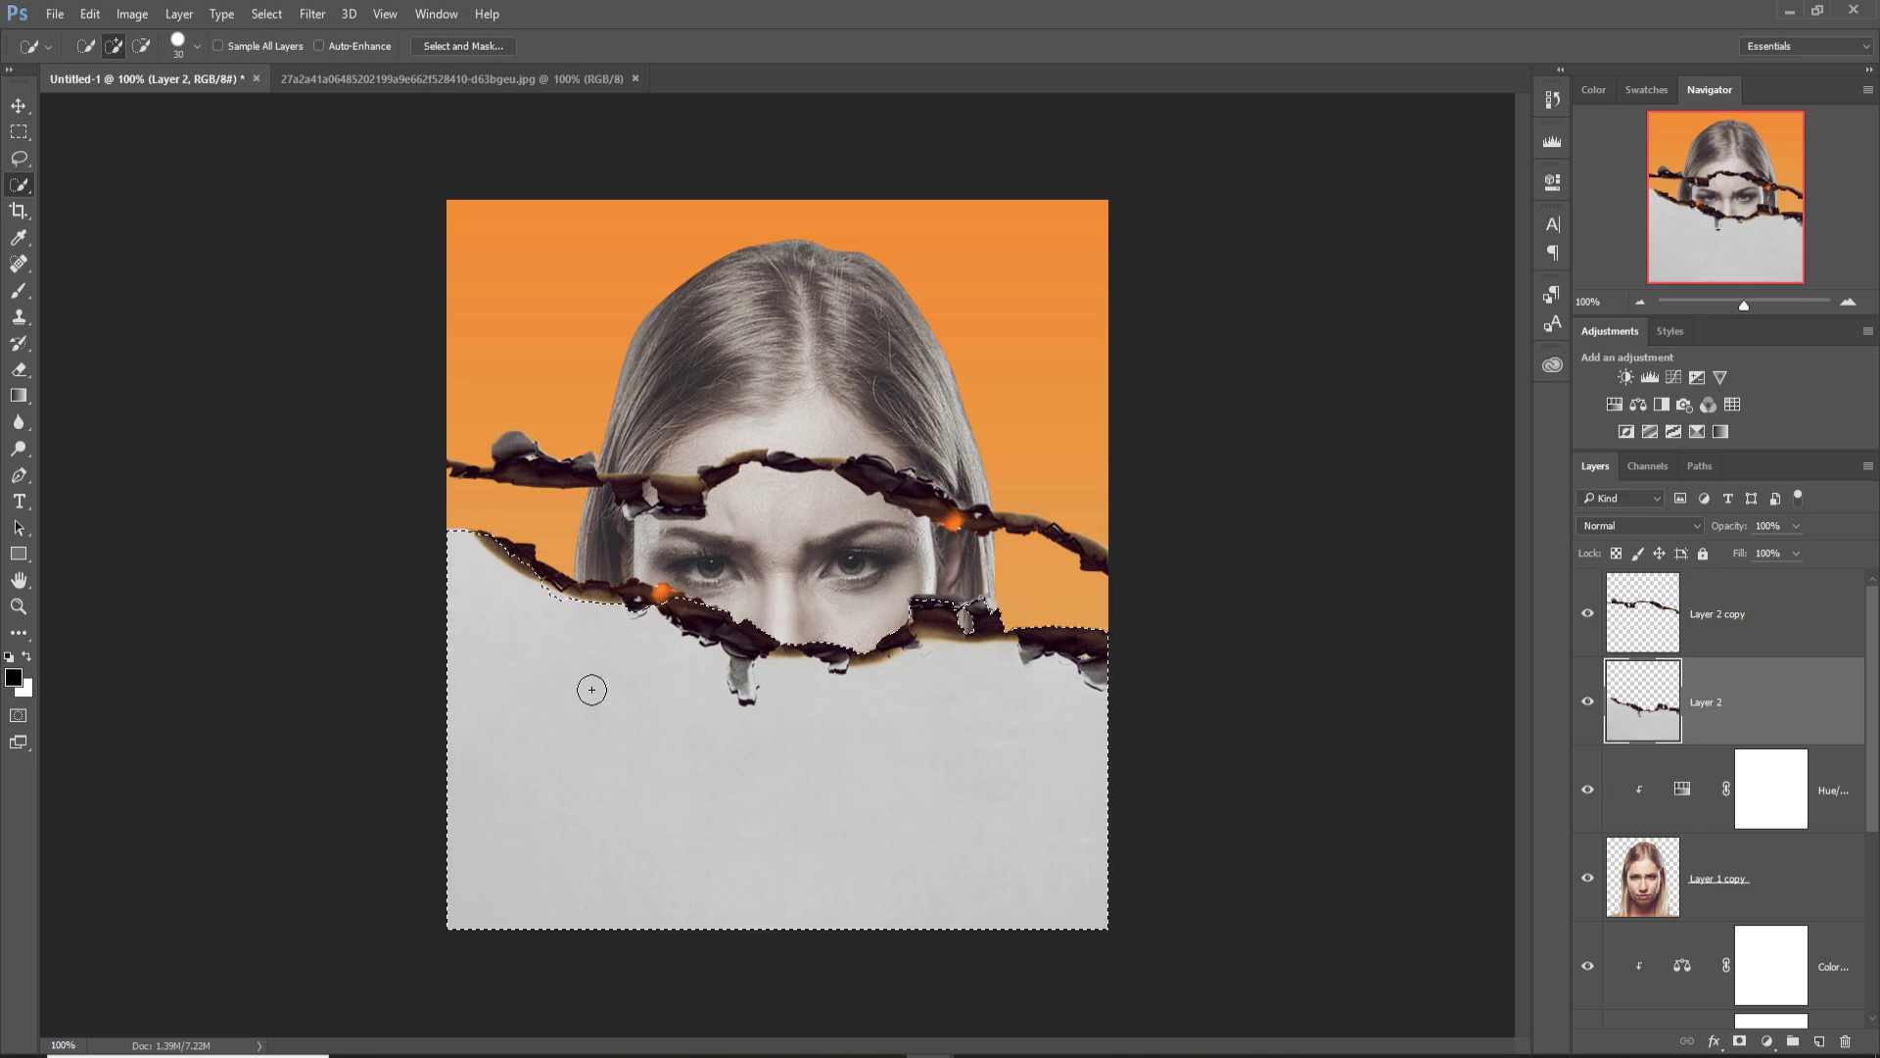
pyautogui.moveTo(764, 722)
pyautogui.mouseDown()
pyautogui.moveTo(793, 692)
pyautogui.moveTo(740, 623)
pyautogui.mouseUp()
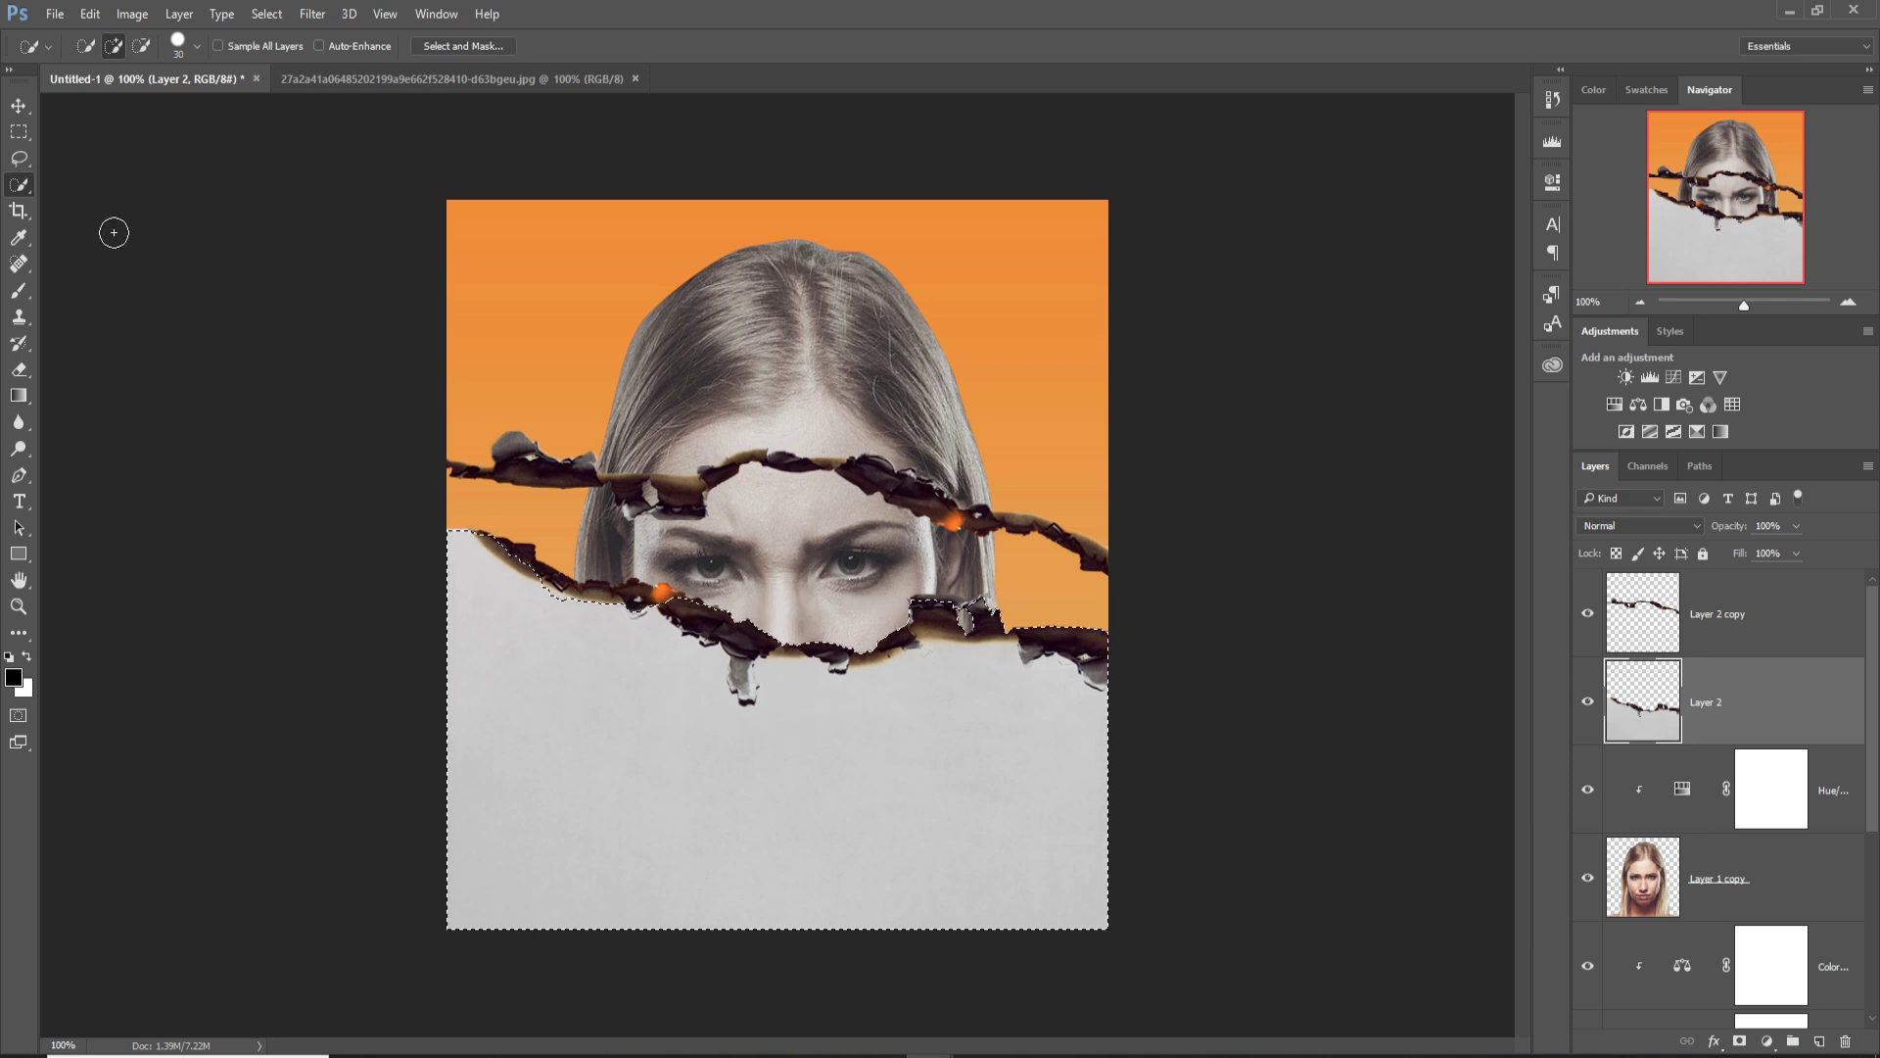
pyautogui.click(141, 46)
pyautogui.moveTo(718, 611)
pyautogui.mouseDown()
pyautogui.moveTo(758, 648)
pyautogui.moveTo(823, 650)
pyautogui.mouseUp()
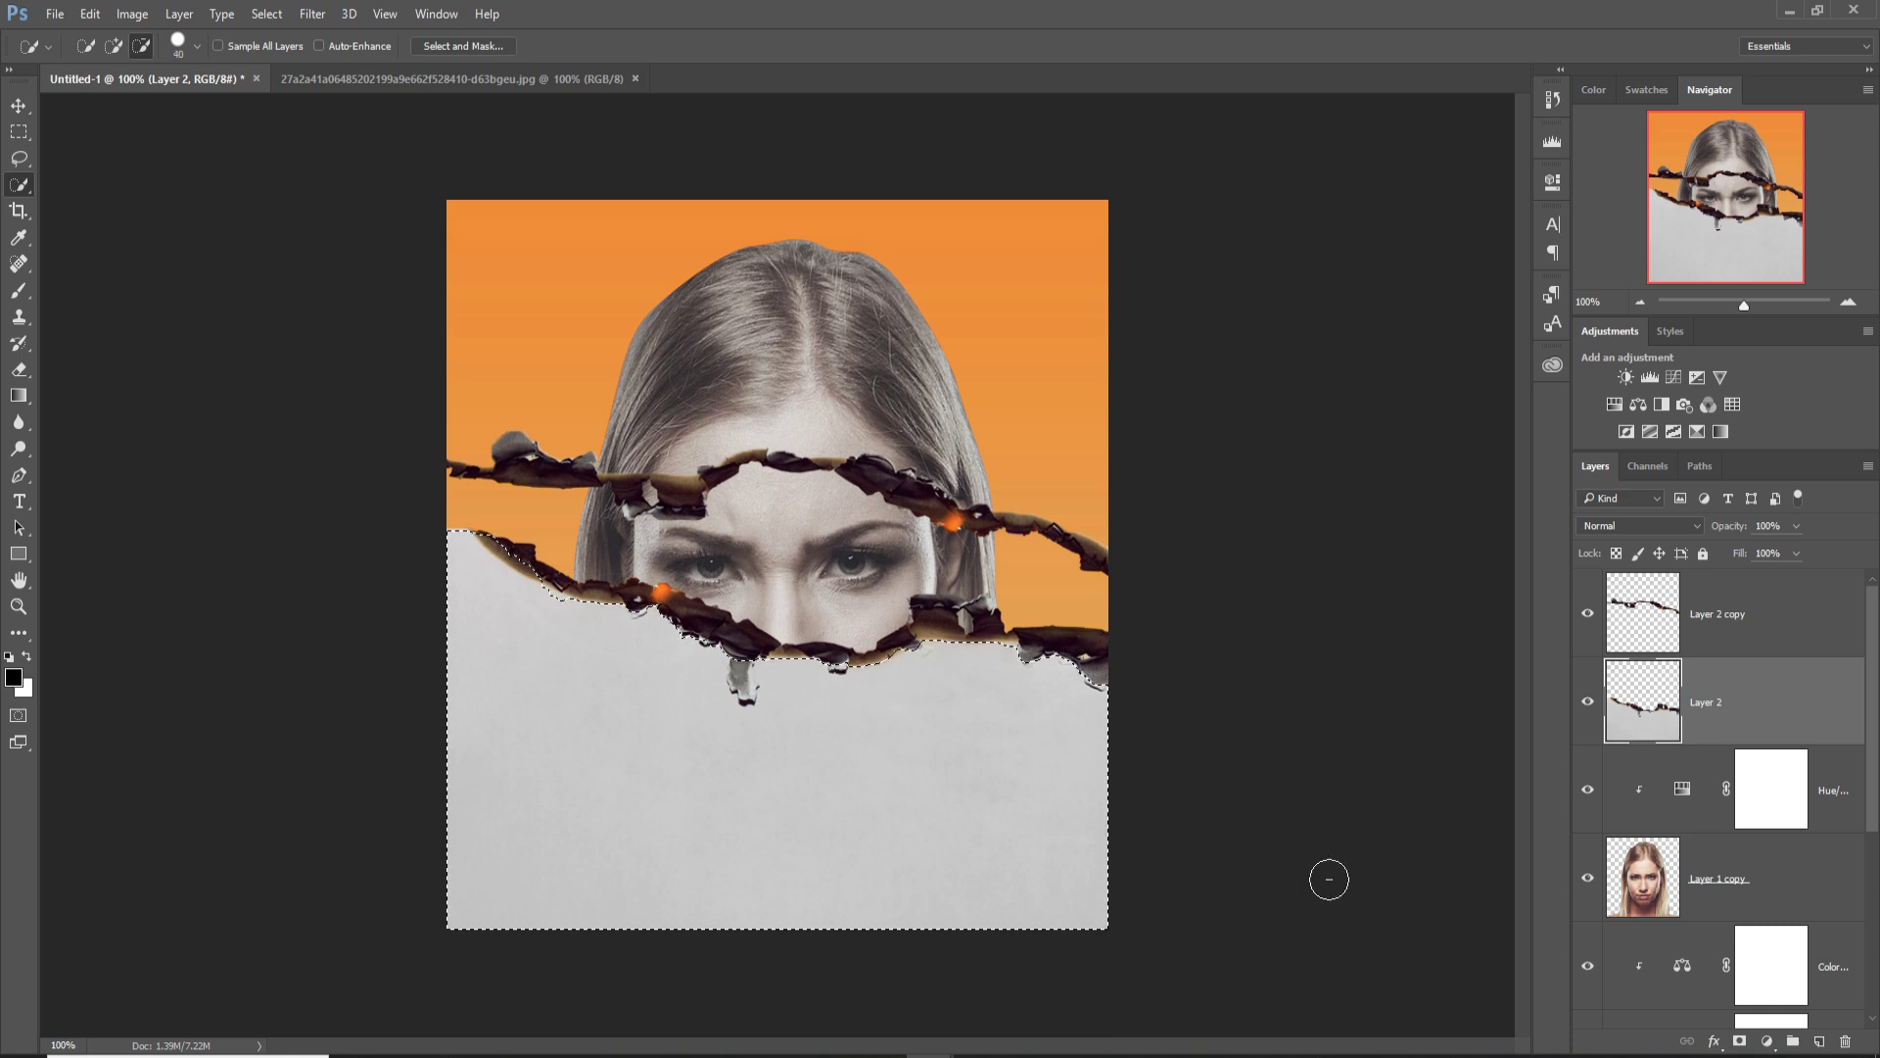
pyautogui.press('Delete')
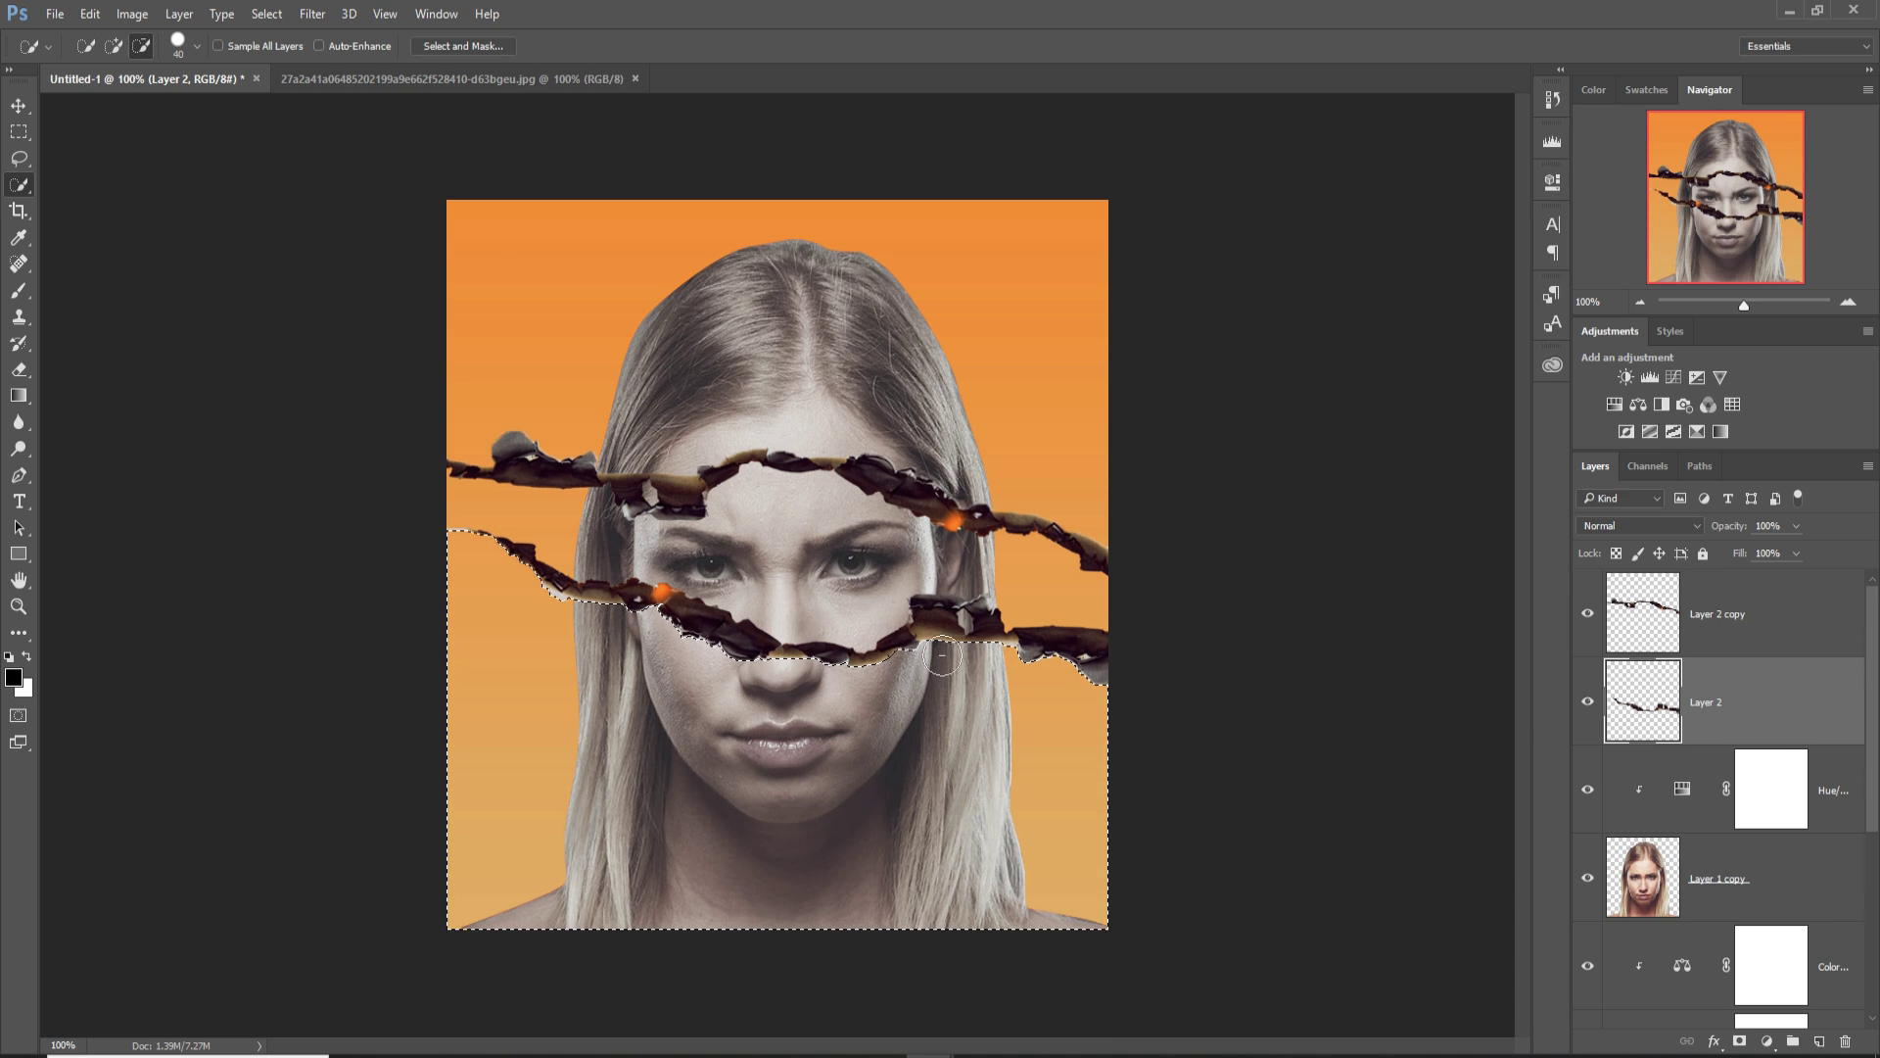
pyautogui.click(266, 15)
pyautogui.click(285, 55)
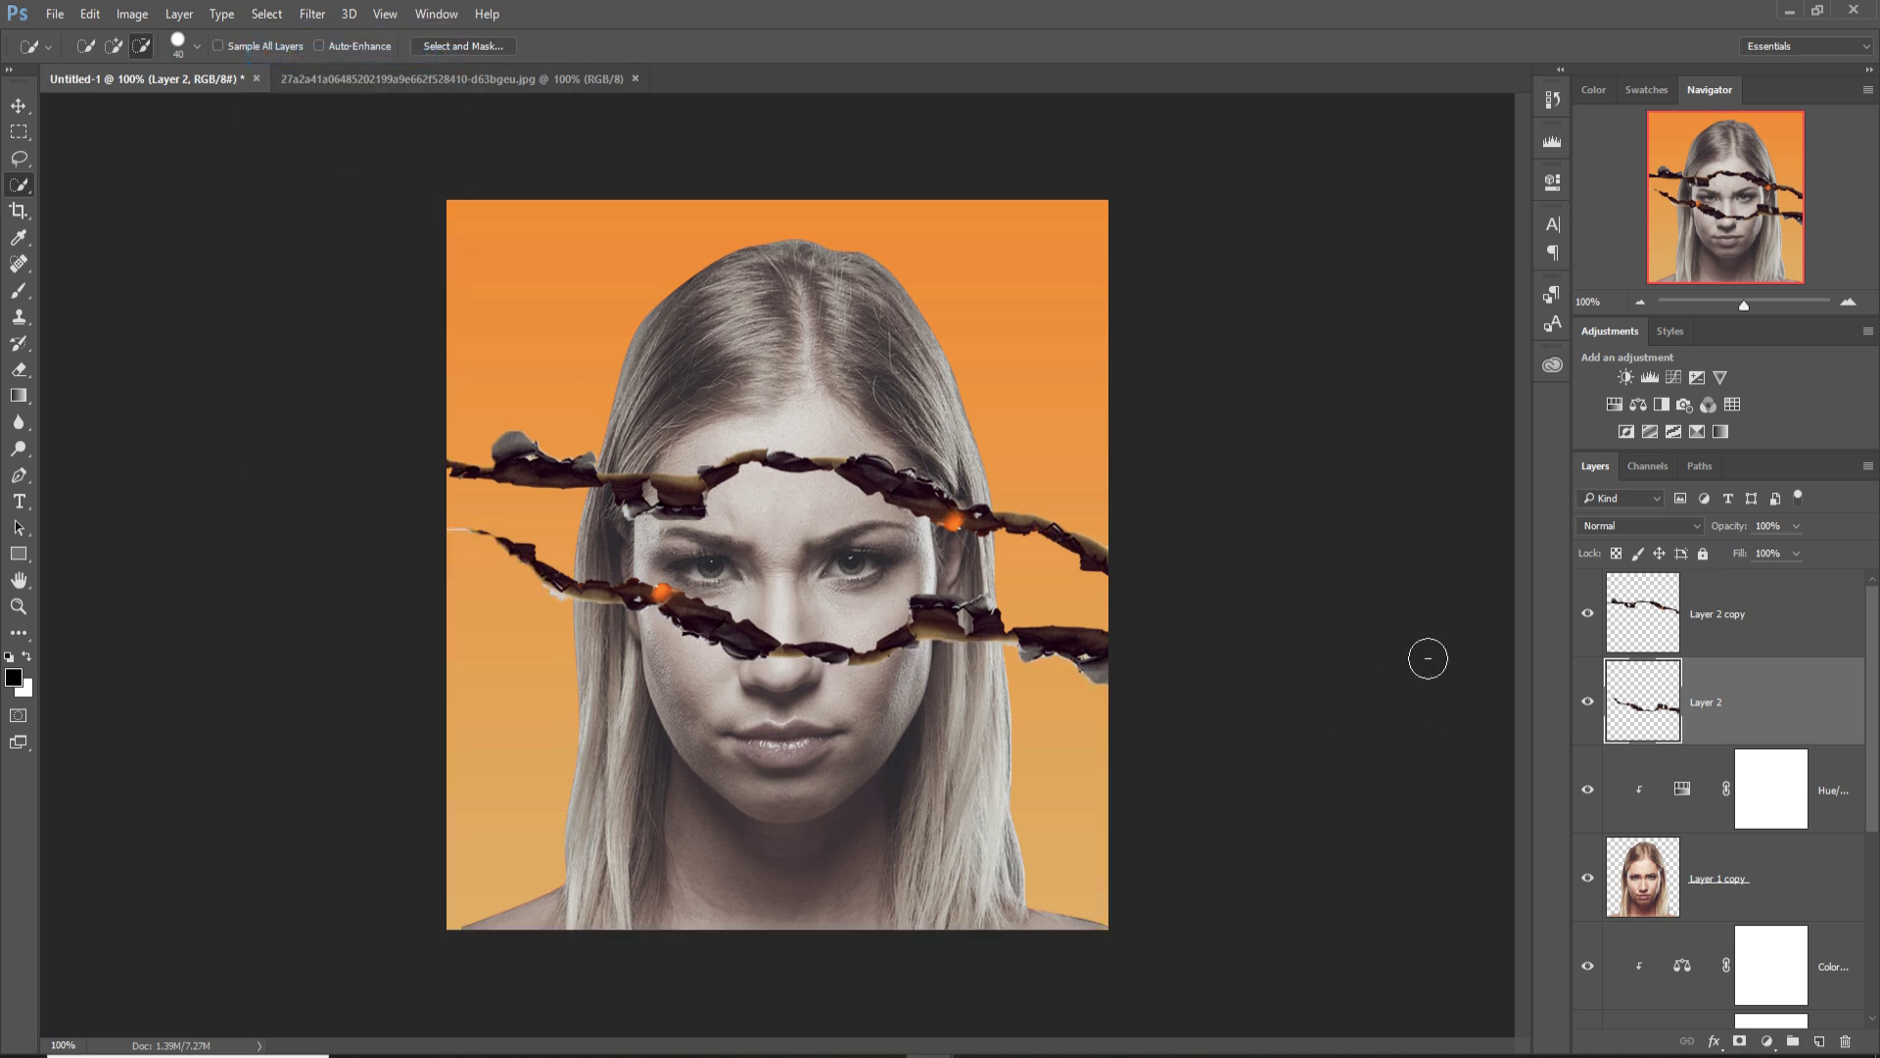
# Add a layer mask to Layer 1 copy.
pyautogui.click(19, 104)
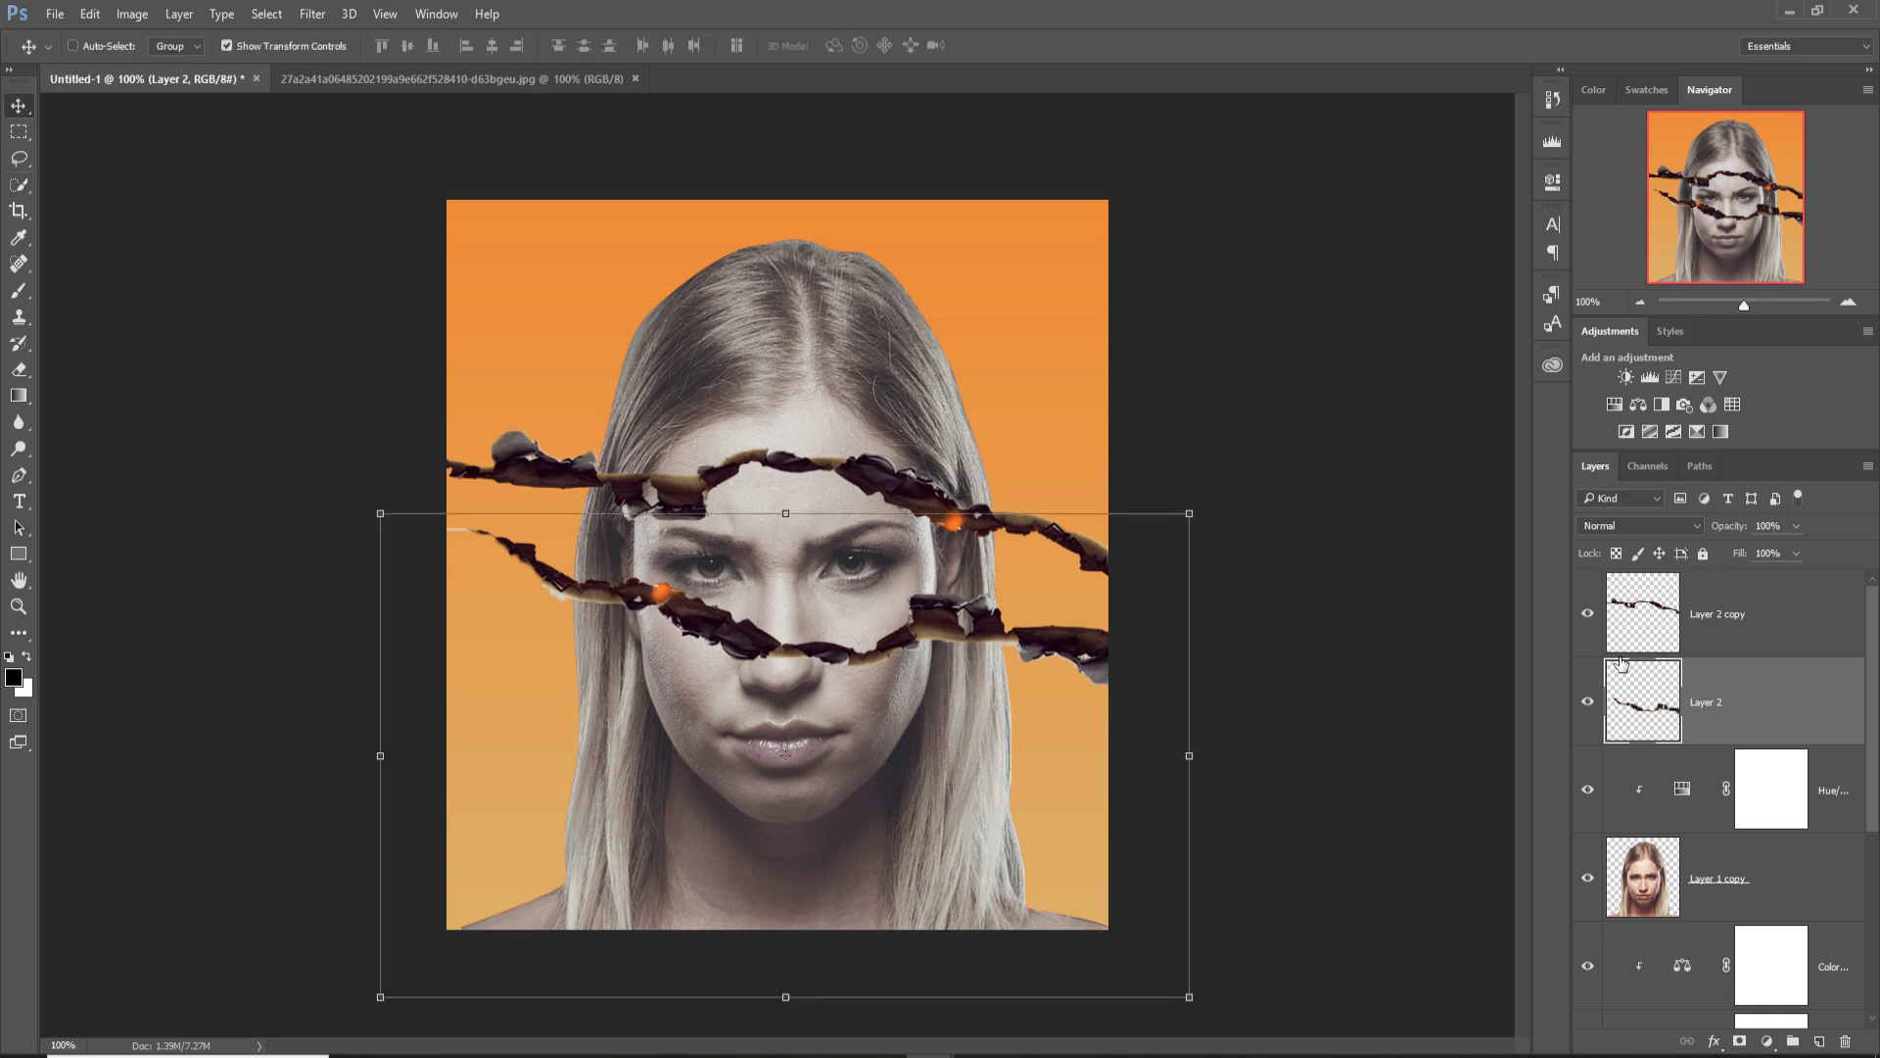
pyautogui.click(1751, 884)
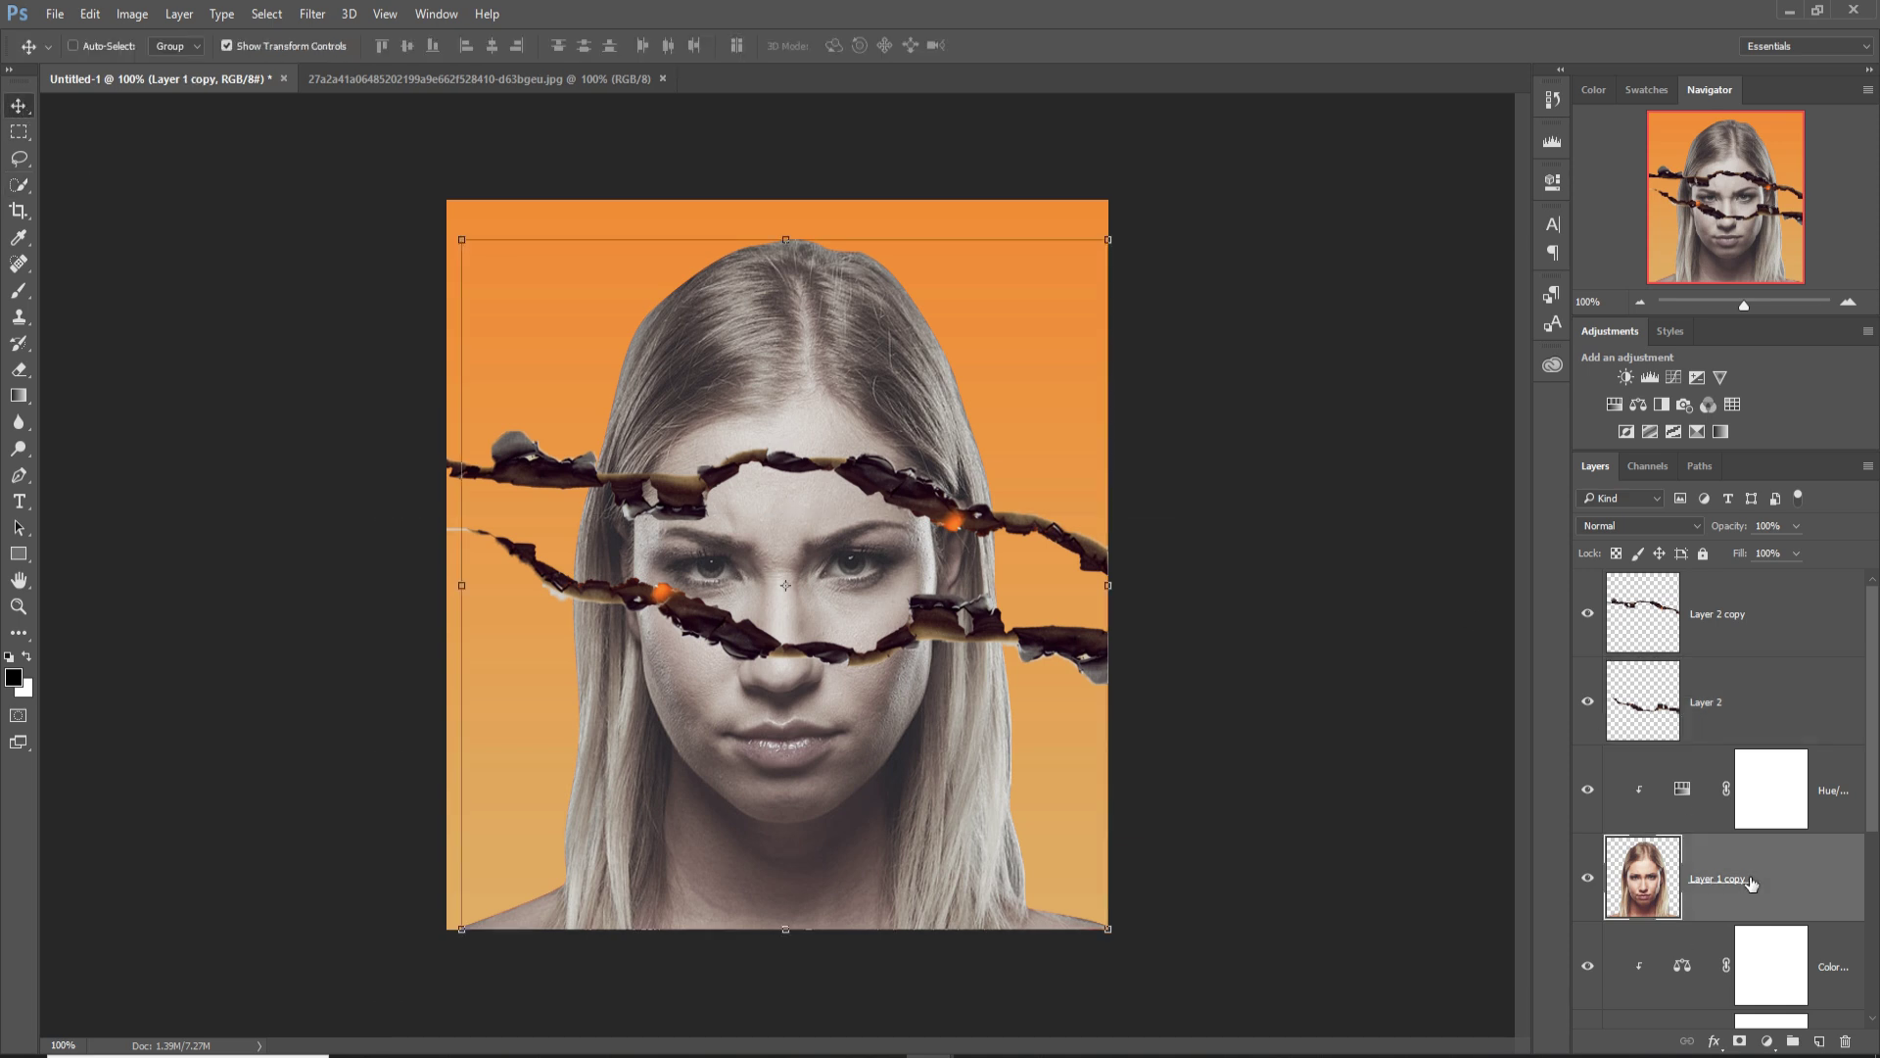
pyautogui.scroll(-1, 1750, 884)
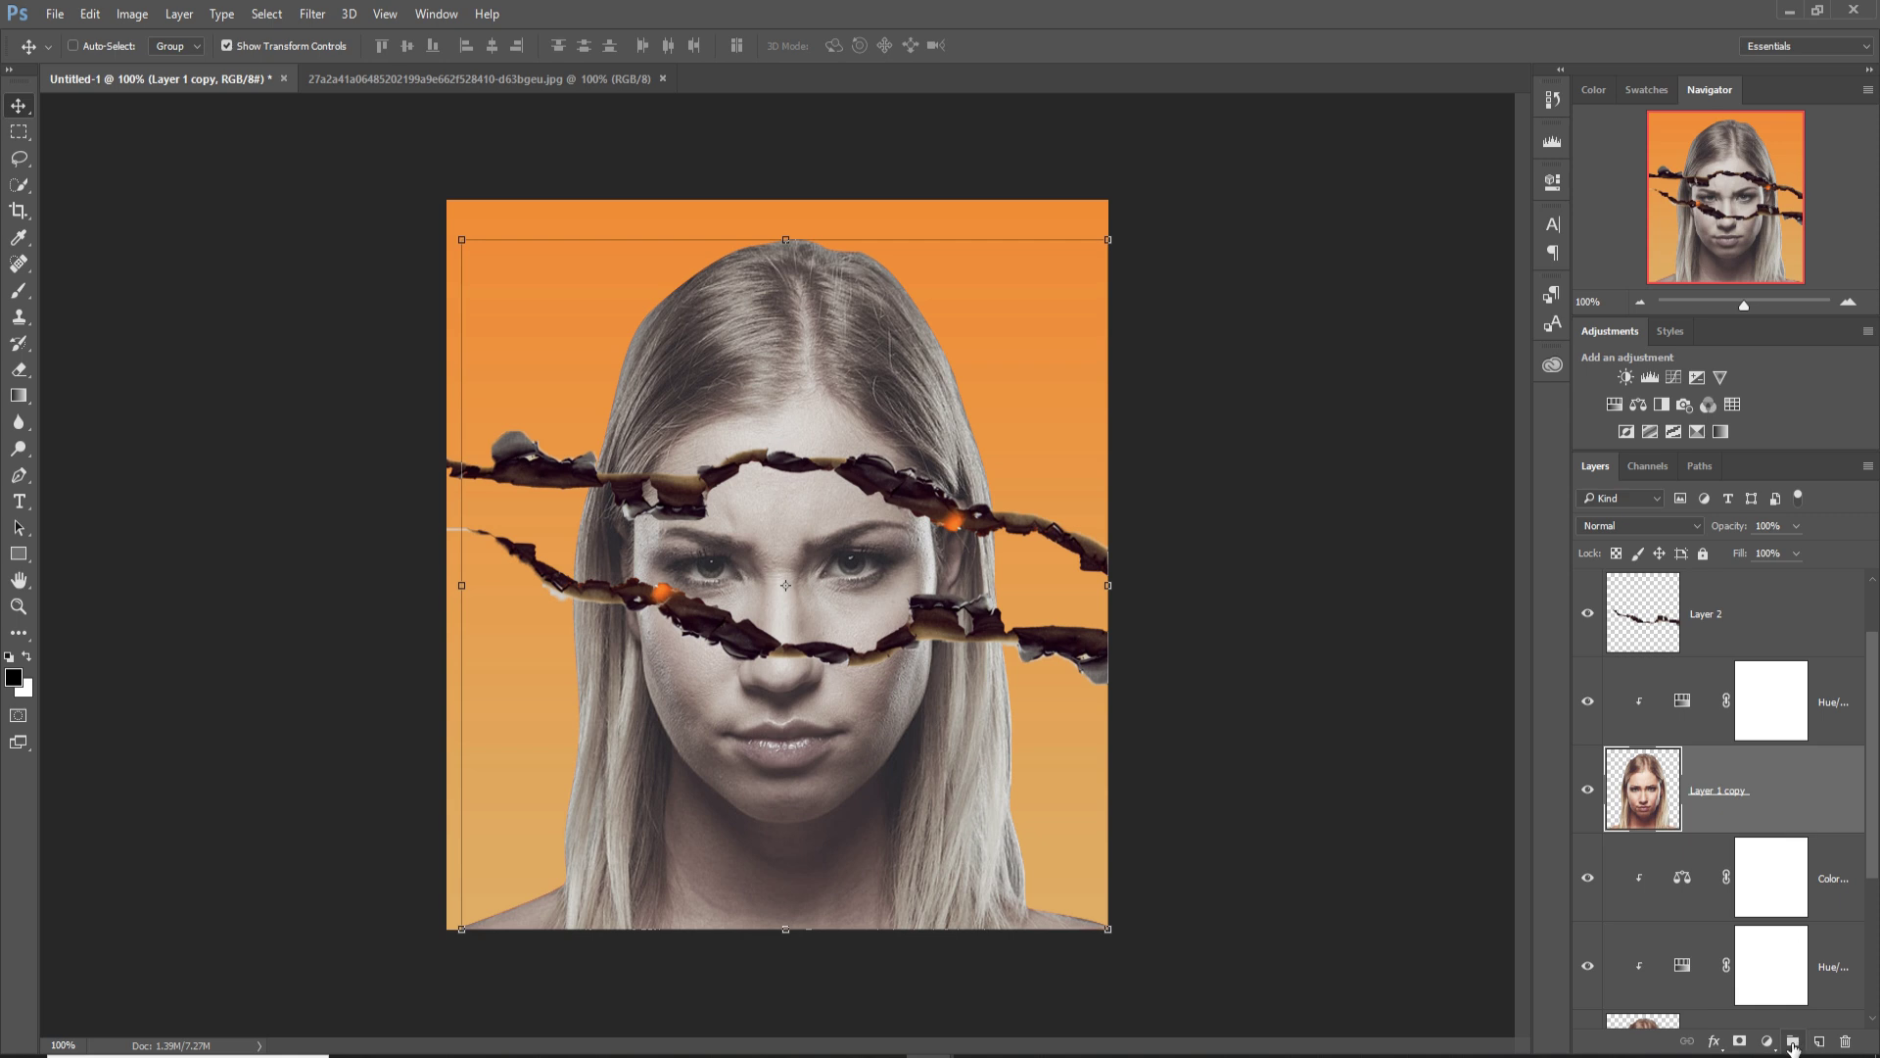
pyautogui.click(1740, 1041)
# Paint black on Layer 1 copy's mask between the two burnt edges to reveal the red-tinted face around the eyes.
pyautogui.click(19, 291)
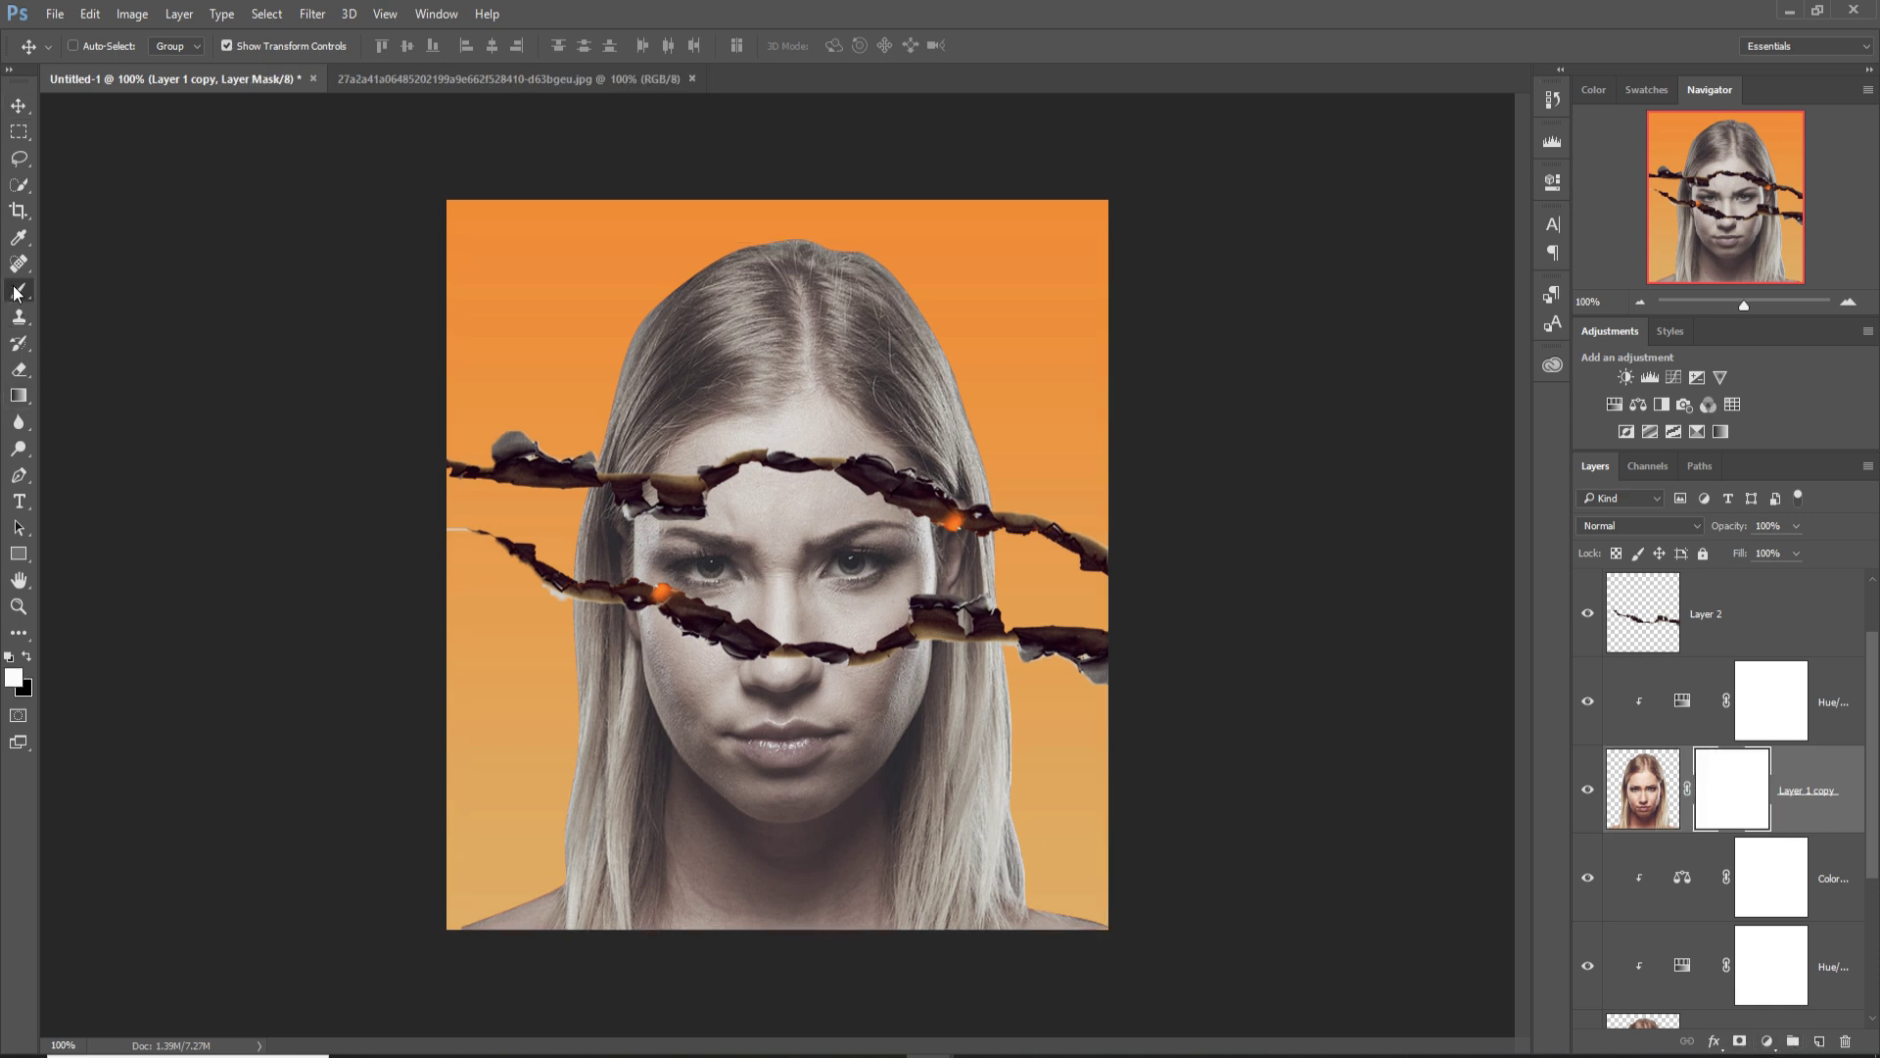
pyautogui.press('x')
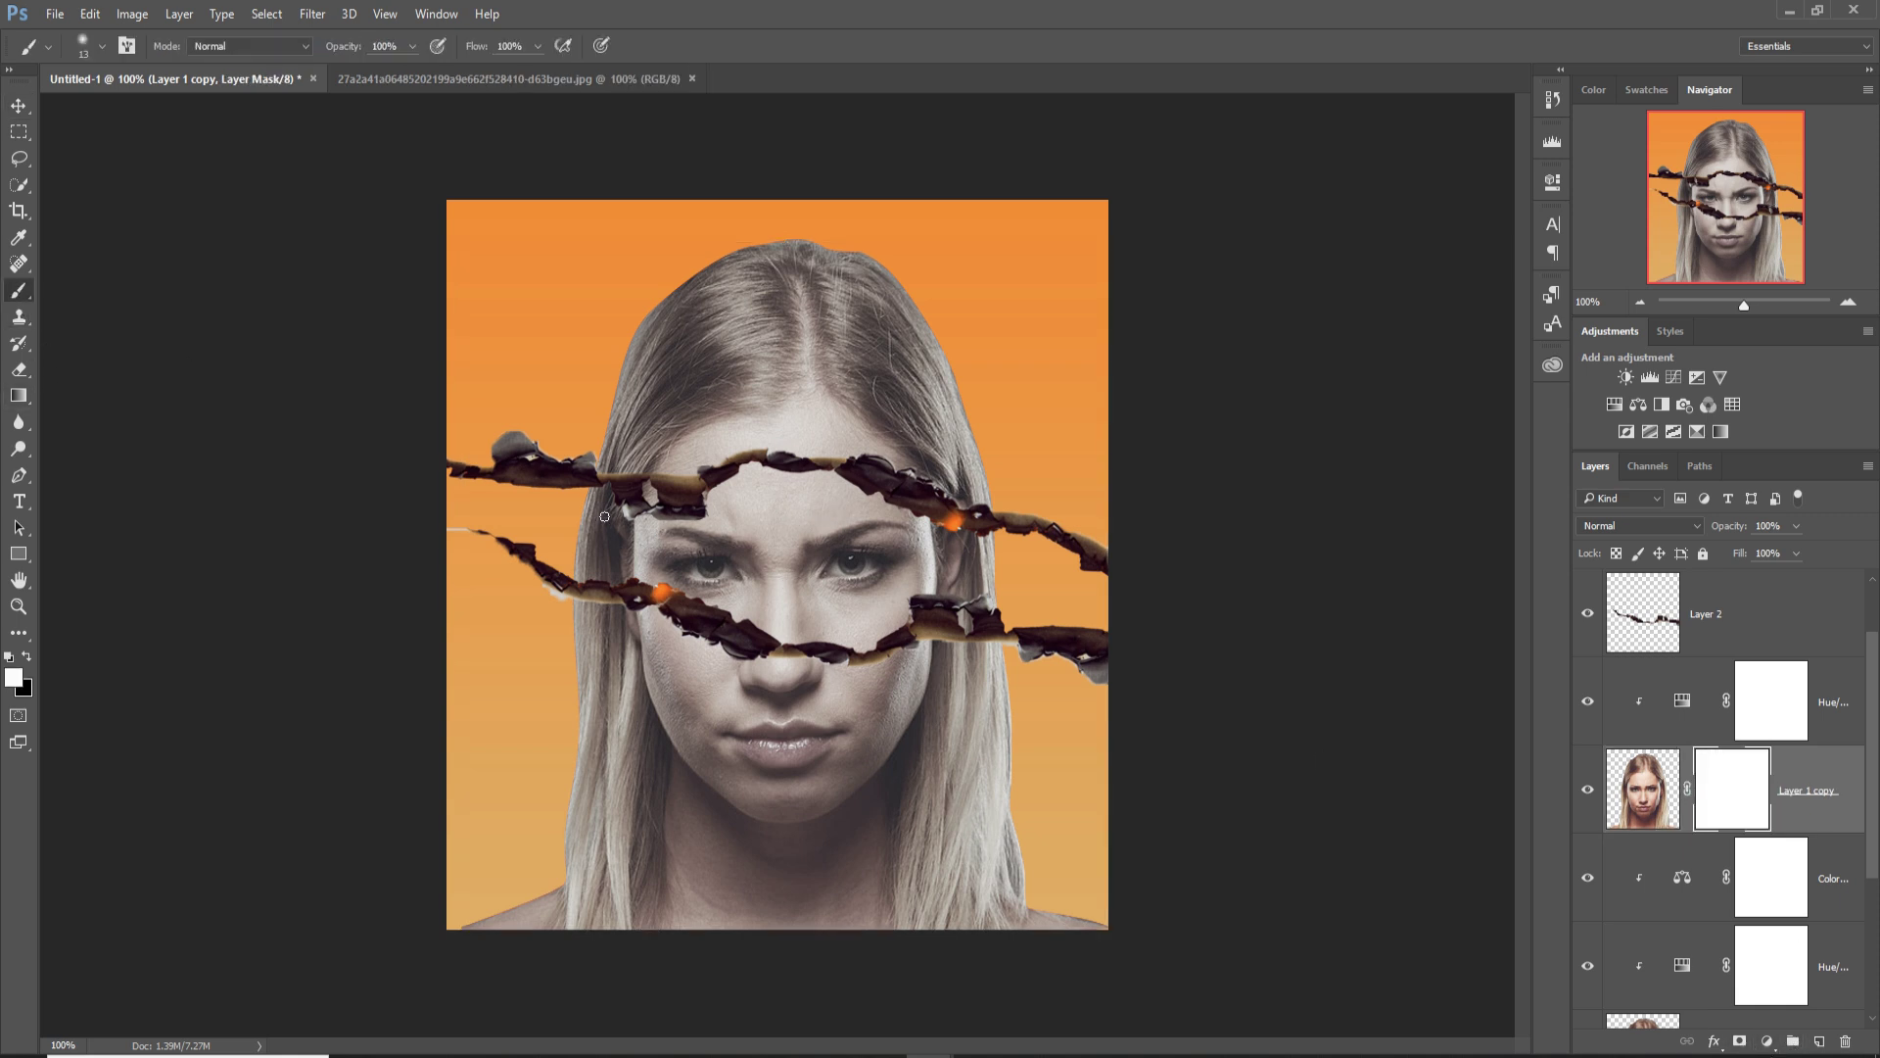
pyautogui.press(']')
pyautogui.press(']')
pyautogui.click(26, 662)
pyautogui.moveTo(593, 538)
pyautogui.mouseDown()
pyautogui.moveTo(701, 556)
pyautogui.moveTo(604, 556)
pyautogui.moveTo(612, 588)
pyautogui.moveTo(883, 656)
pyautogui.moveTo(852, 580)
pyautogui.moveTo(708, 533)
pyautogui.moveTo(787, 506)
pyautogui.moveTo(779, 484)
pyautogui.moveTo(939, 534)
pyautogui.moveTo(891, 524)
pyautogui.moveTo(909, 527)
pyautogui.moveTo(901, 549)
pyautogui.moveTo(999, 545)
pyautogui.moveTo(960, 613)
pyautogui.moveTo(884, 596)
pyautogui.moveTo(946, 580)
pyautogui.moveTo(998, 582)
pyautogui.mouseUp()
pyautogui.press('[')
pyautogui.press('[')
pyautogui.press('[')
pyautogui.press('[')
pyautogui.press('[')
pyautogui.press('v')
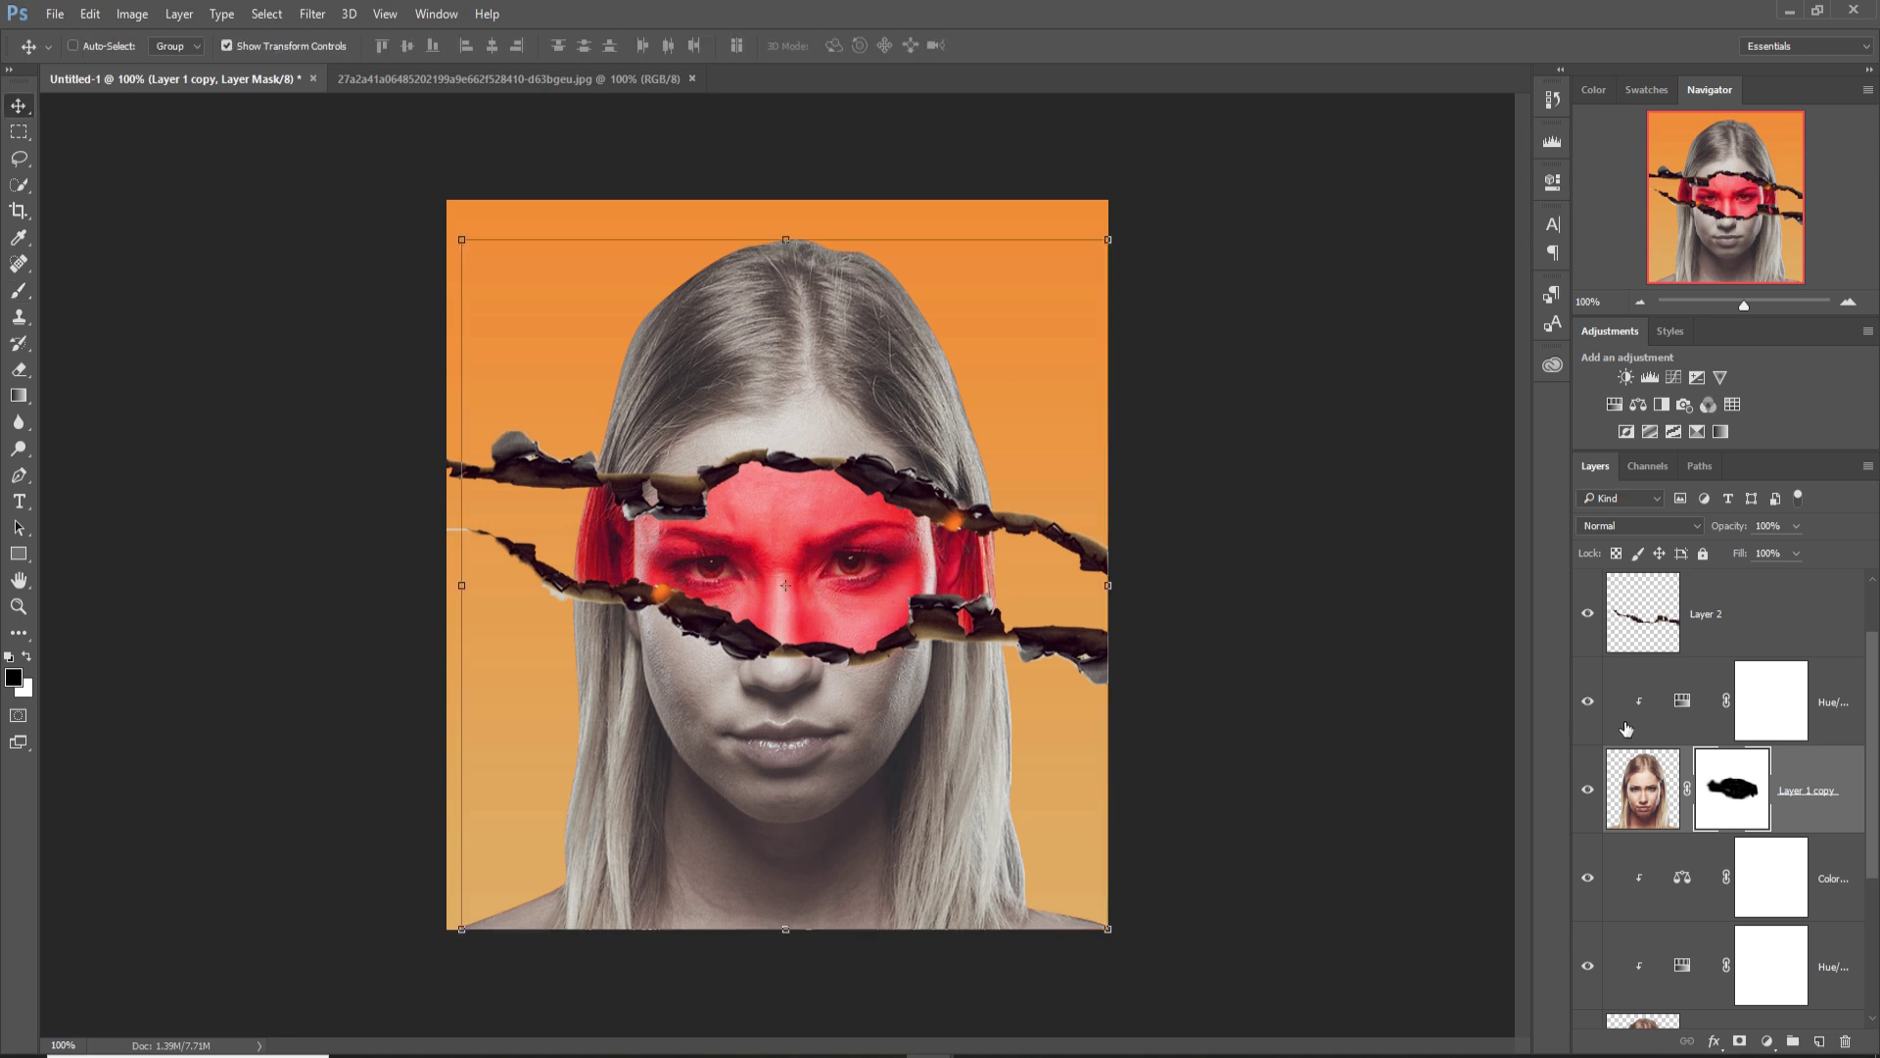
pyautogui.scroll(-3, 1822, 867)
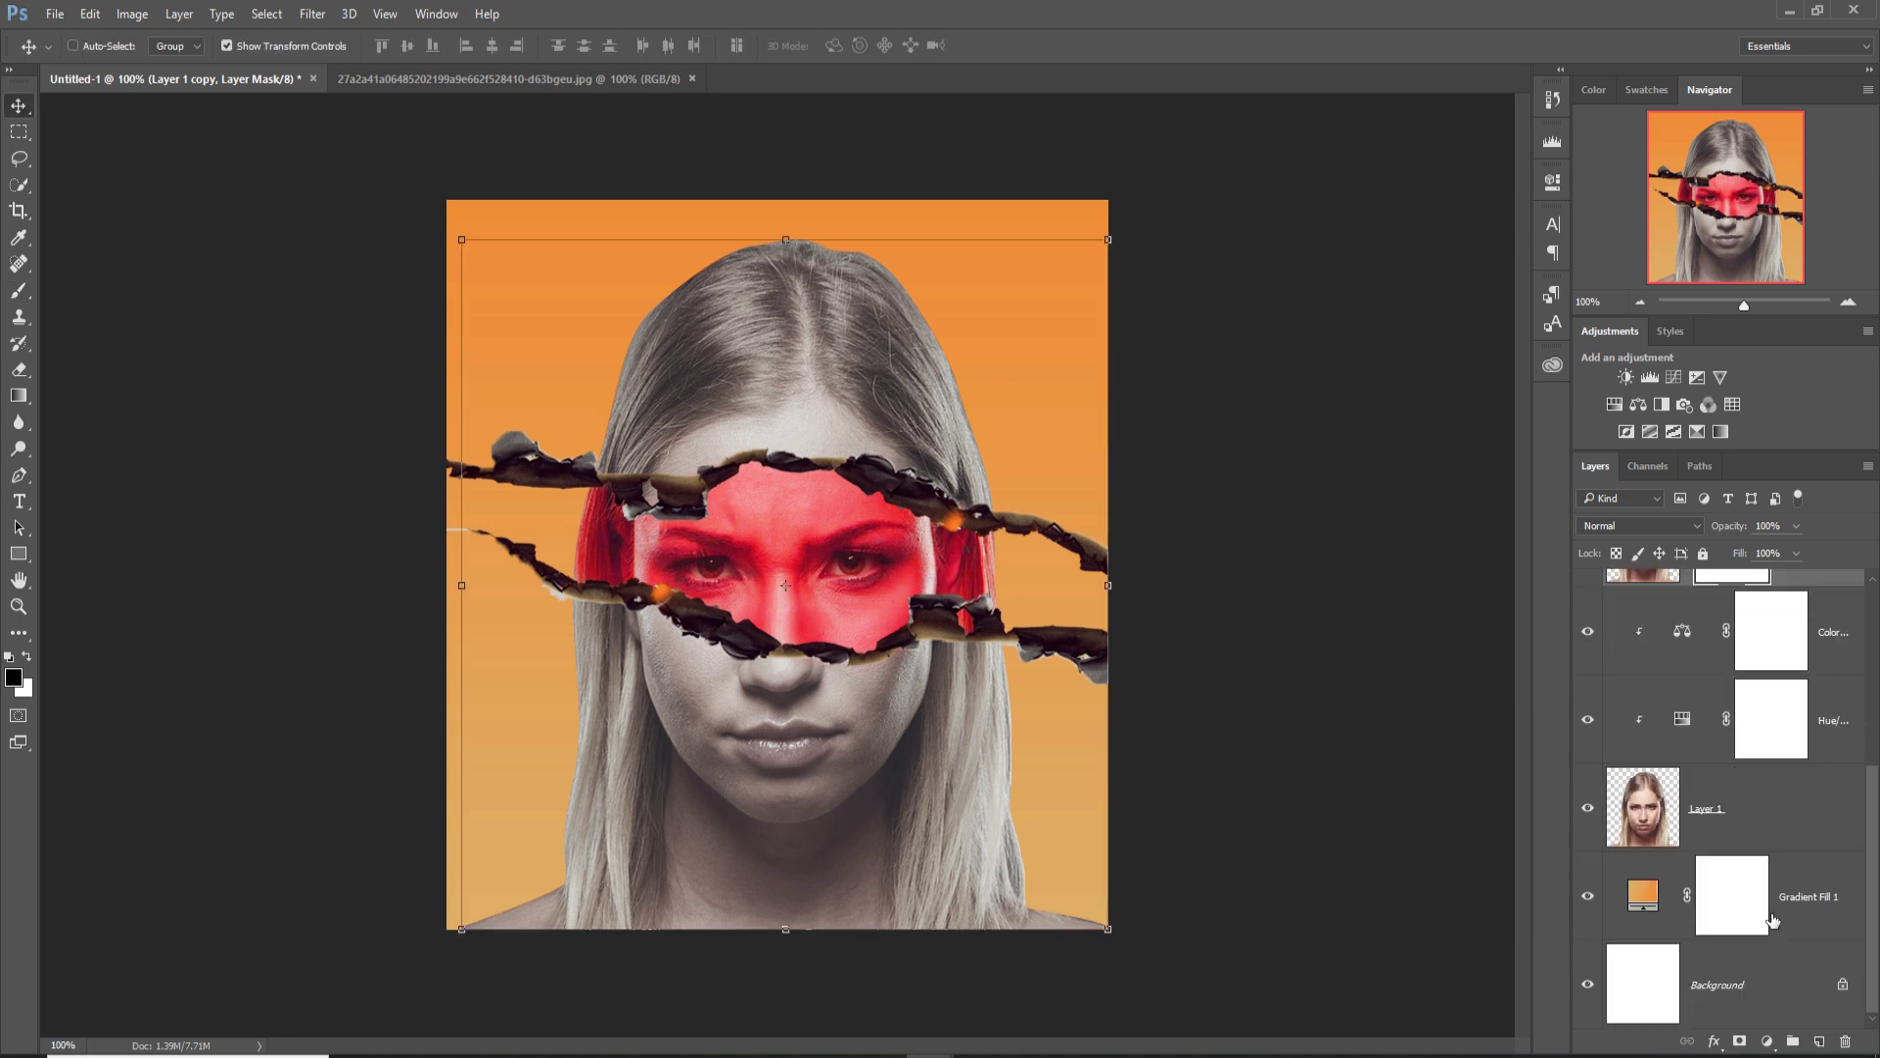
# Add a black (000000) Solid Color fill layer directly above Gradient Fill 1.
pyautogui.click(1807, 909)
pyautogui.click(1819, 1041)
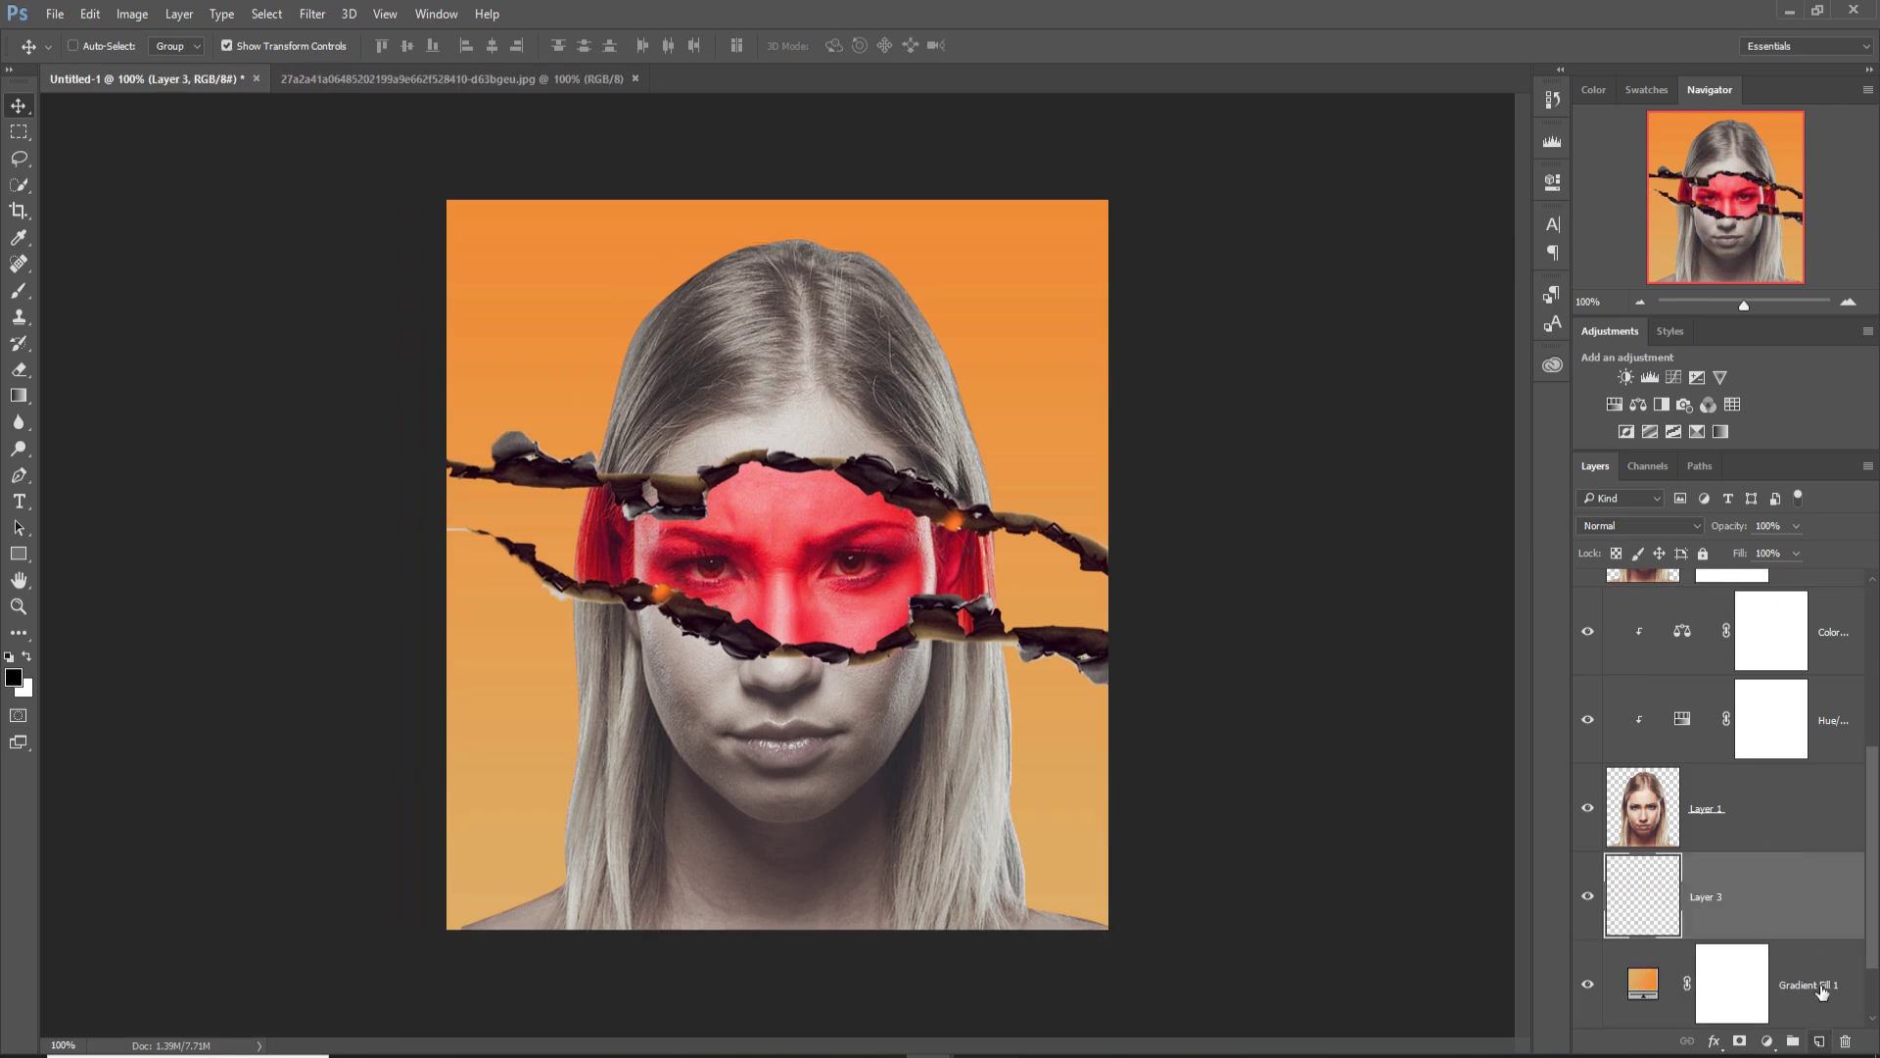
pyautogui.click(1766, 1041)
pyautogui.click(1714, 609)
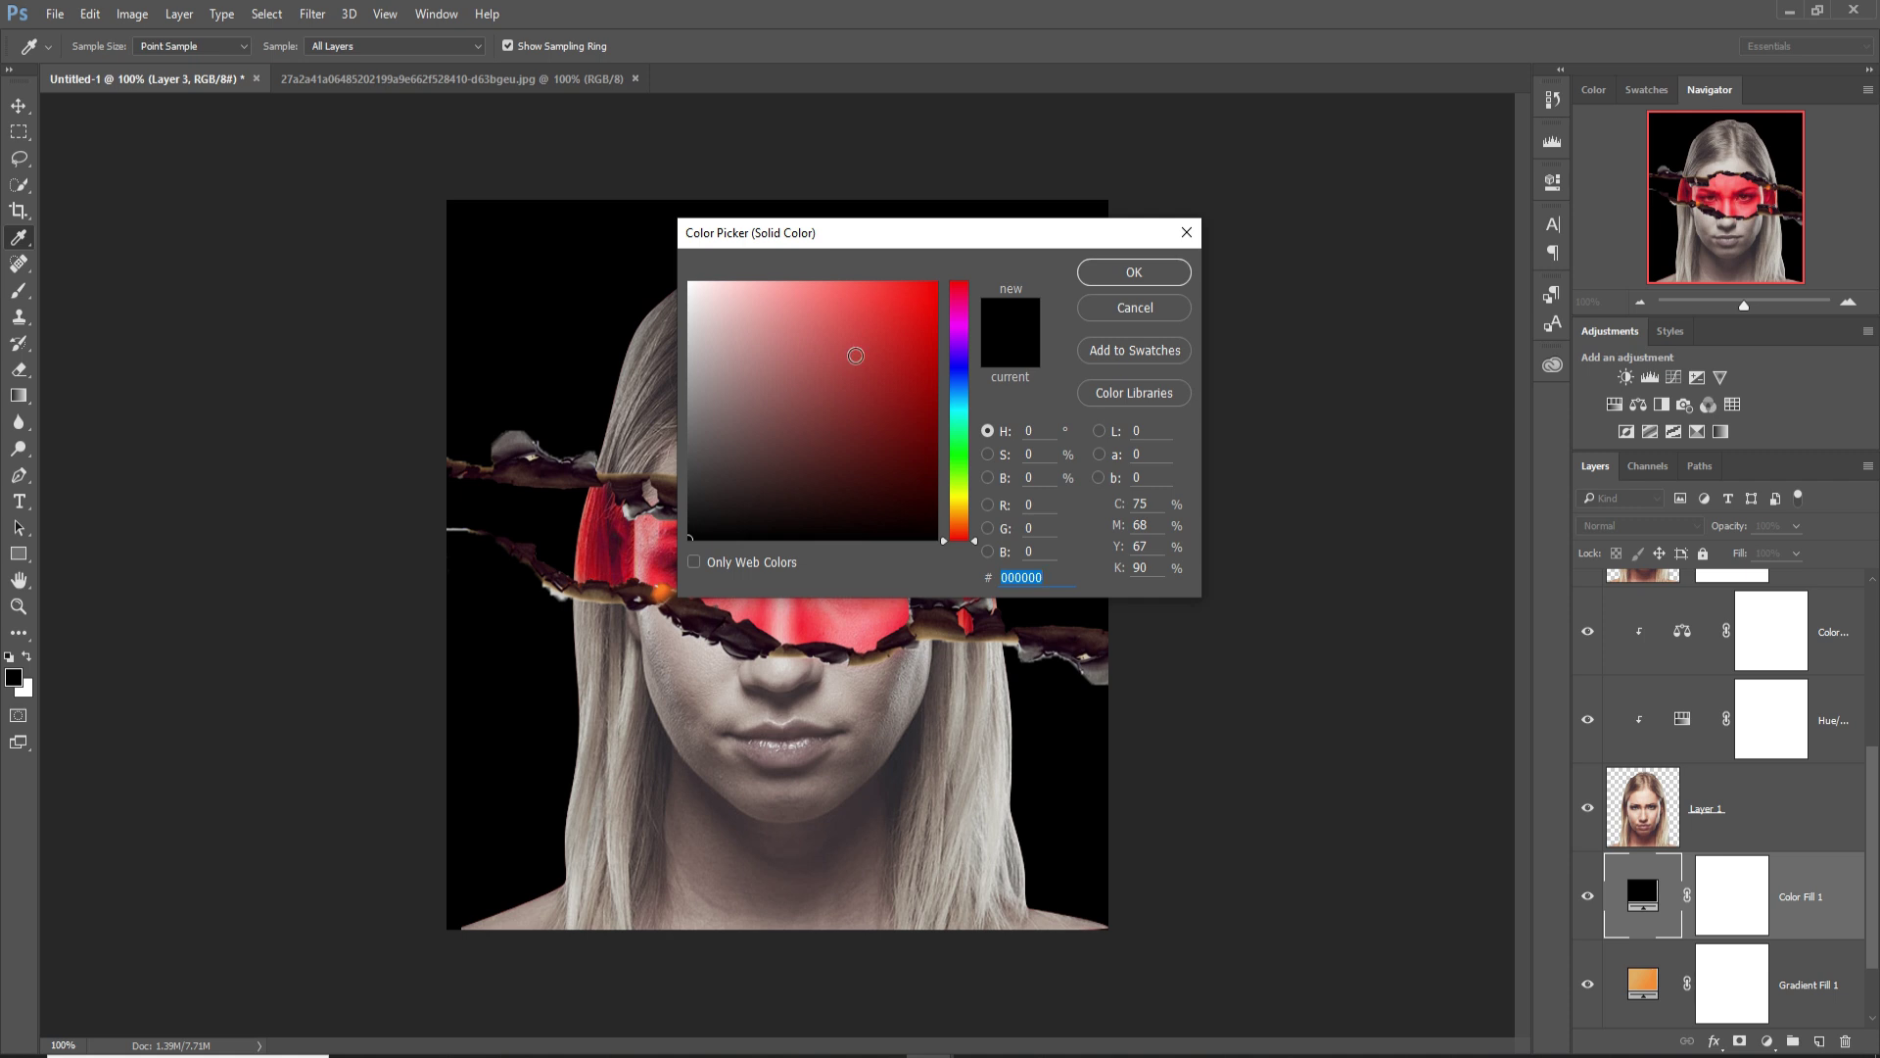
pyautogui.click(1135, 272)
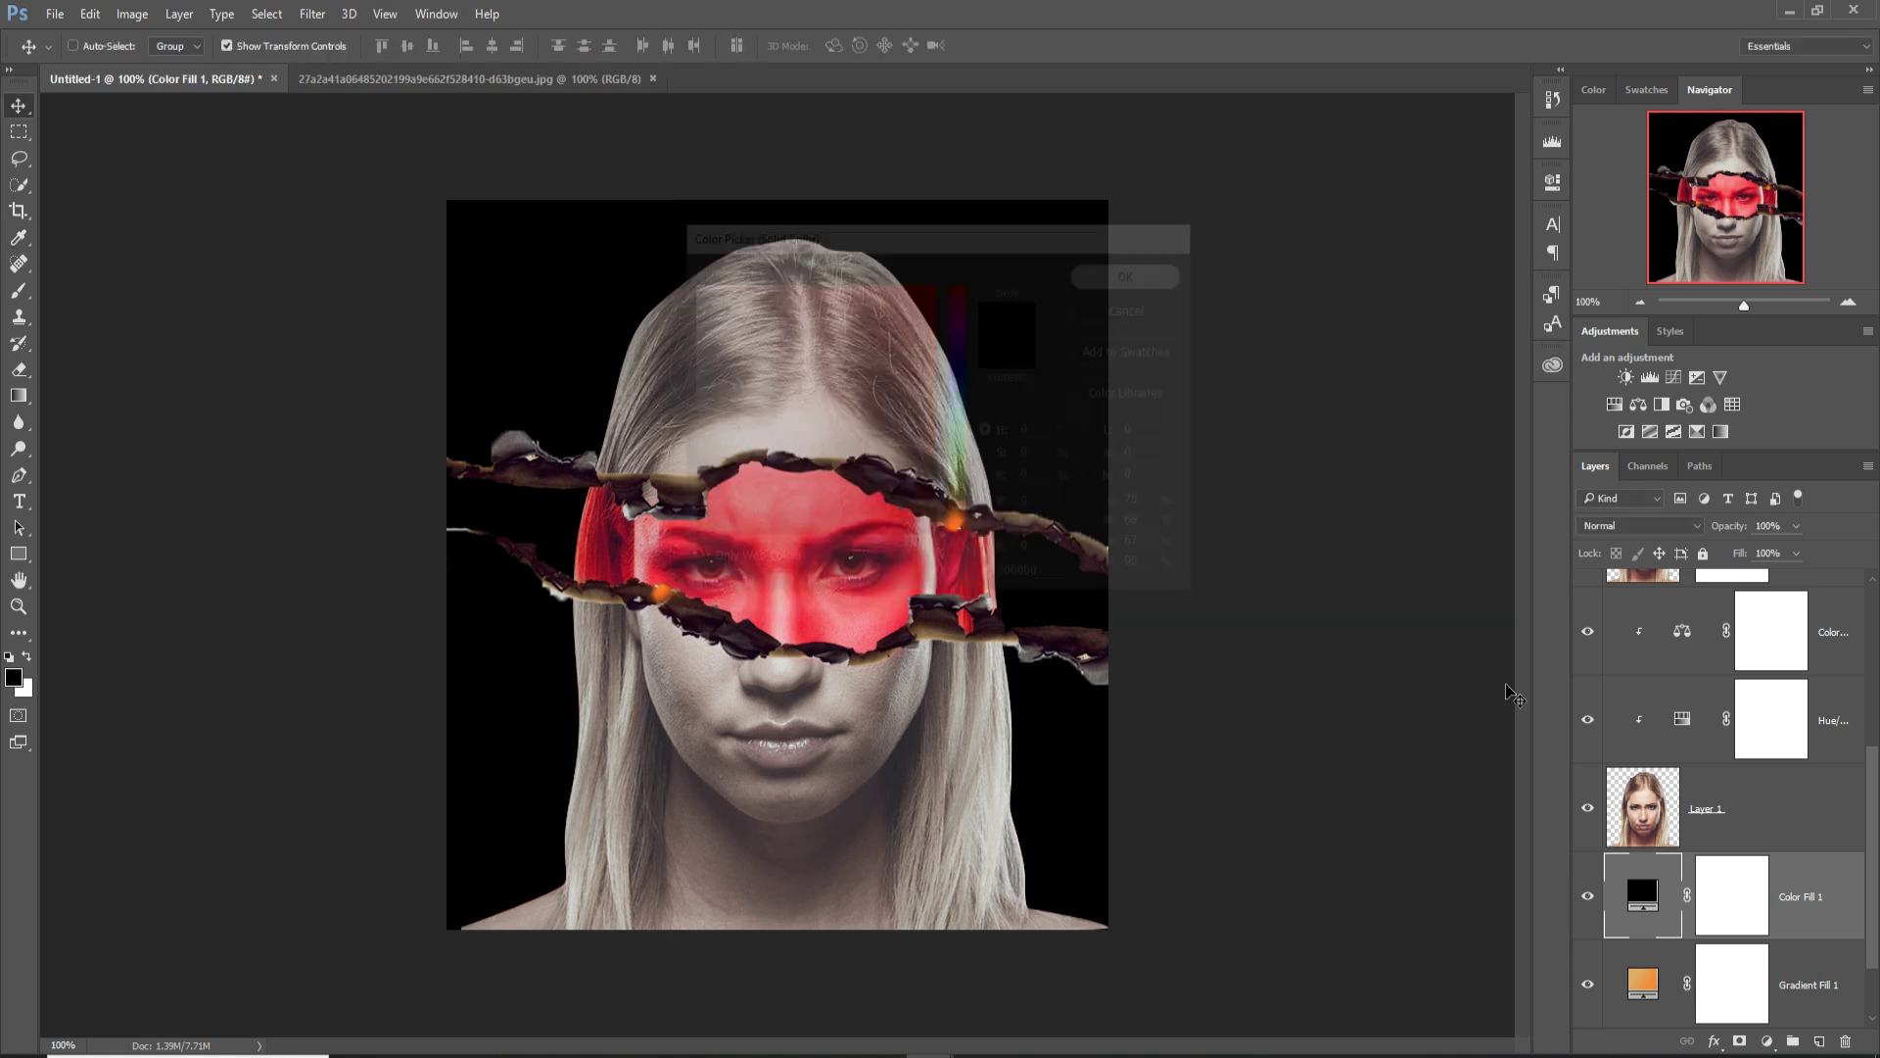
# Invert Color Fill 1's mask and paint white between the burnt edges on both sides of the head to fill the tear with black.
pyautogui.click(1744, 912)
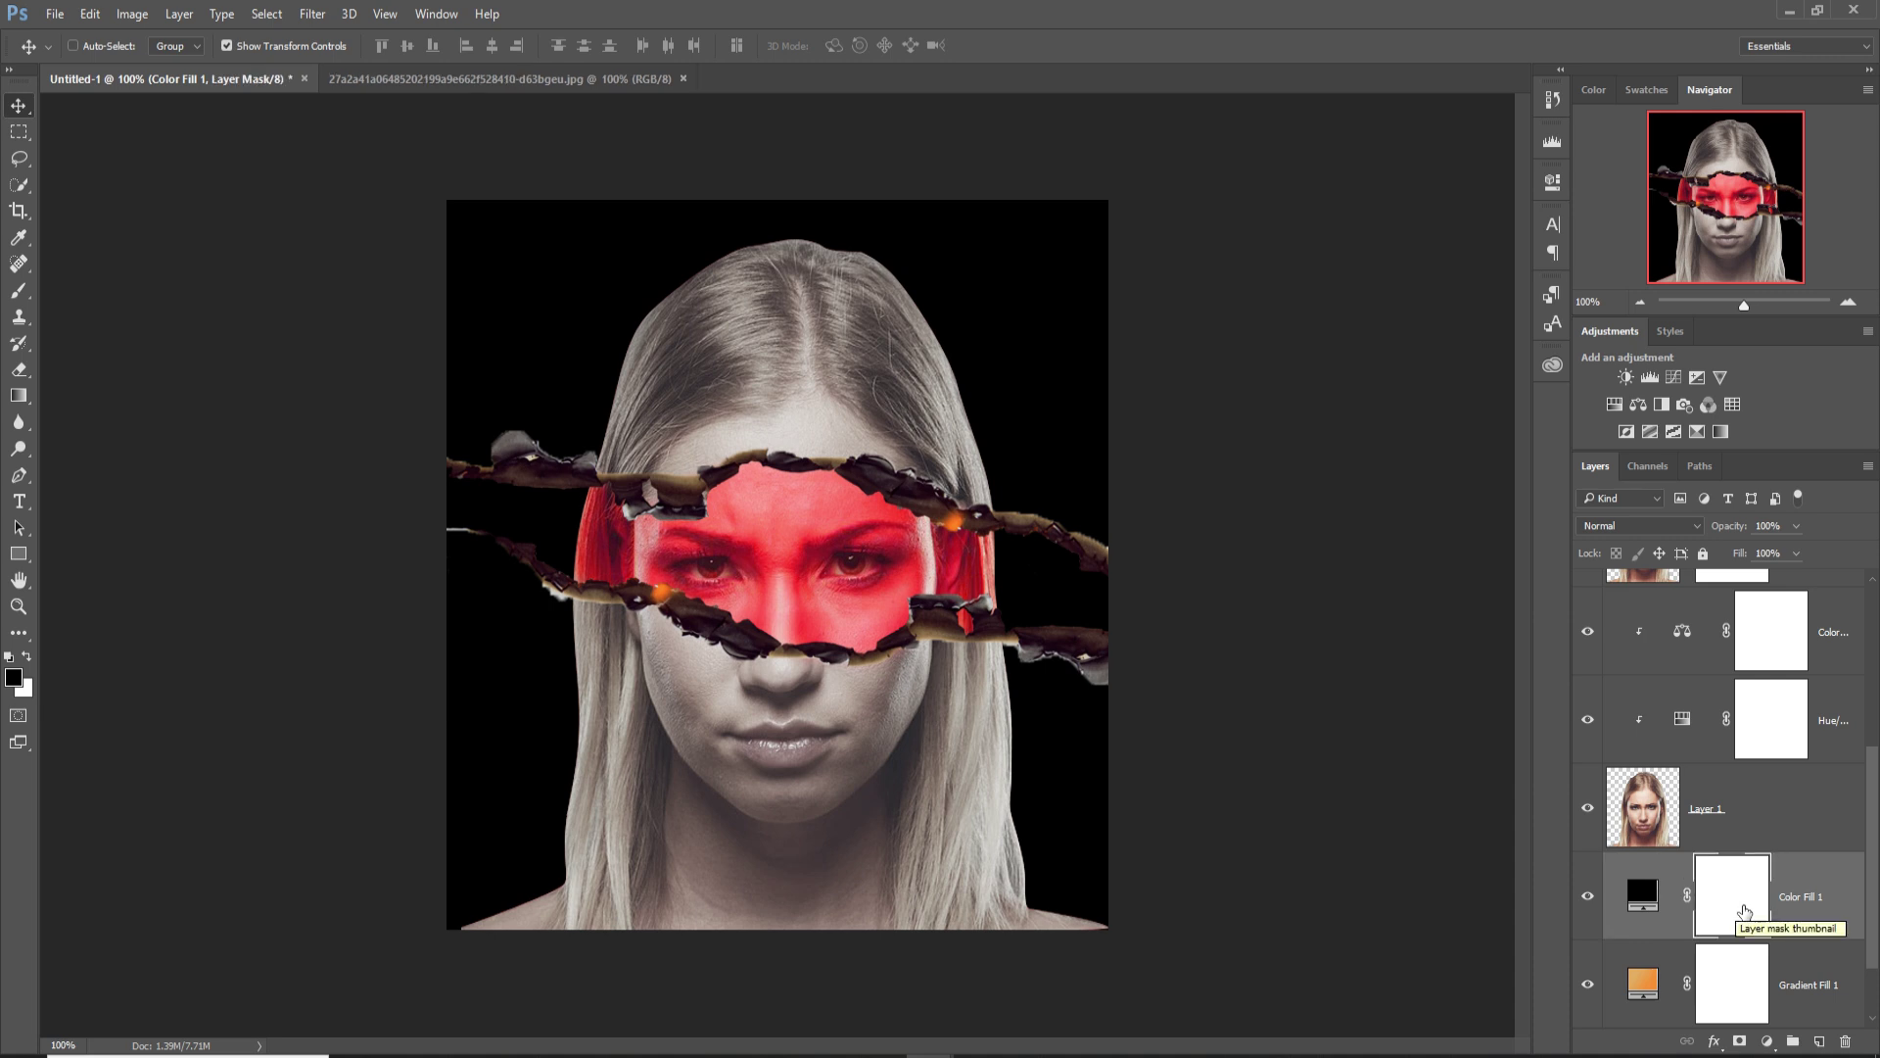
pyautogui.hotkey('ctrl', 'i')
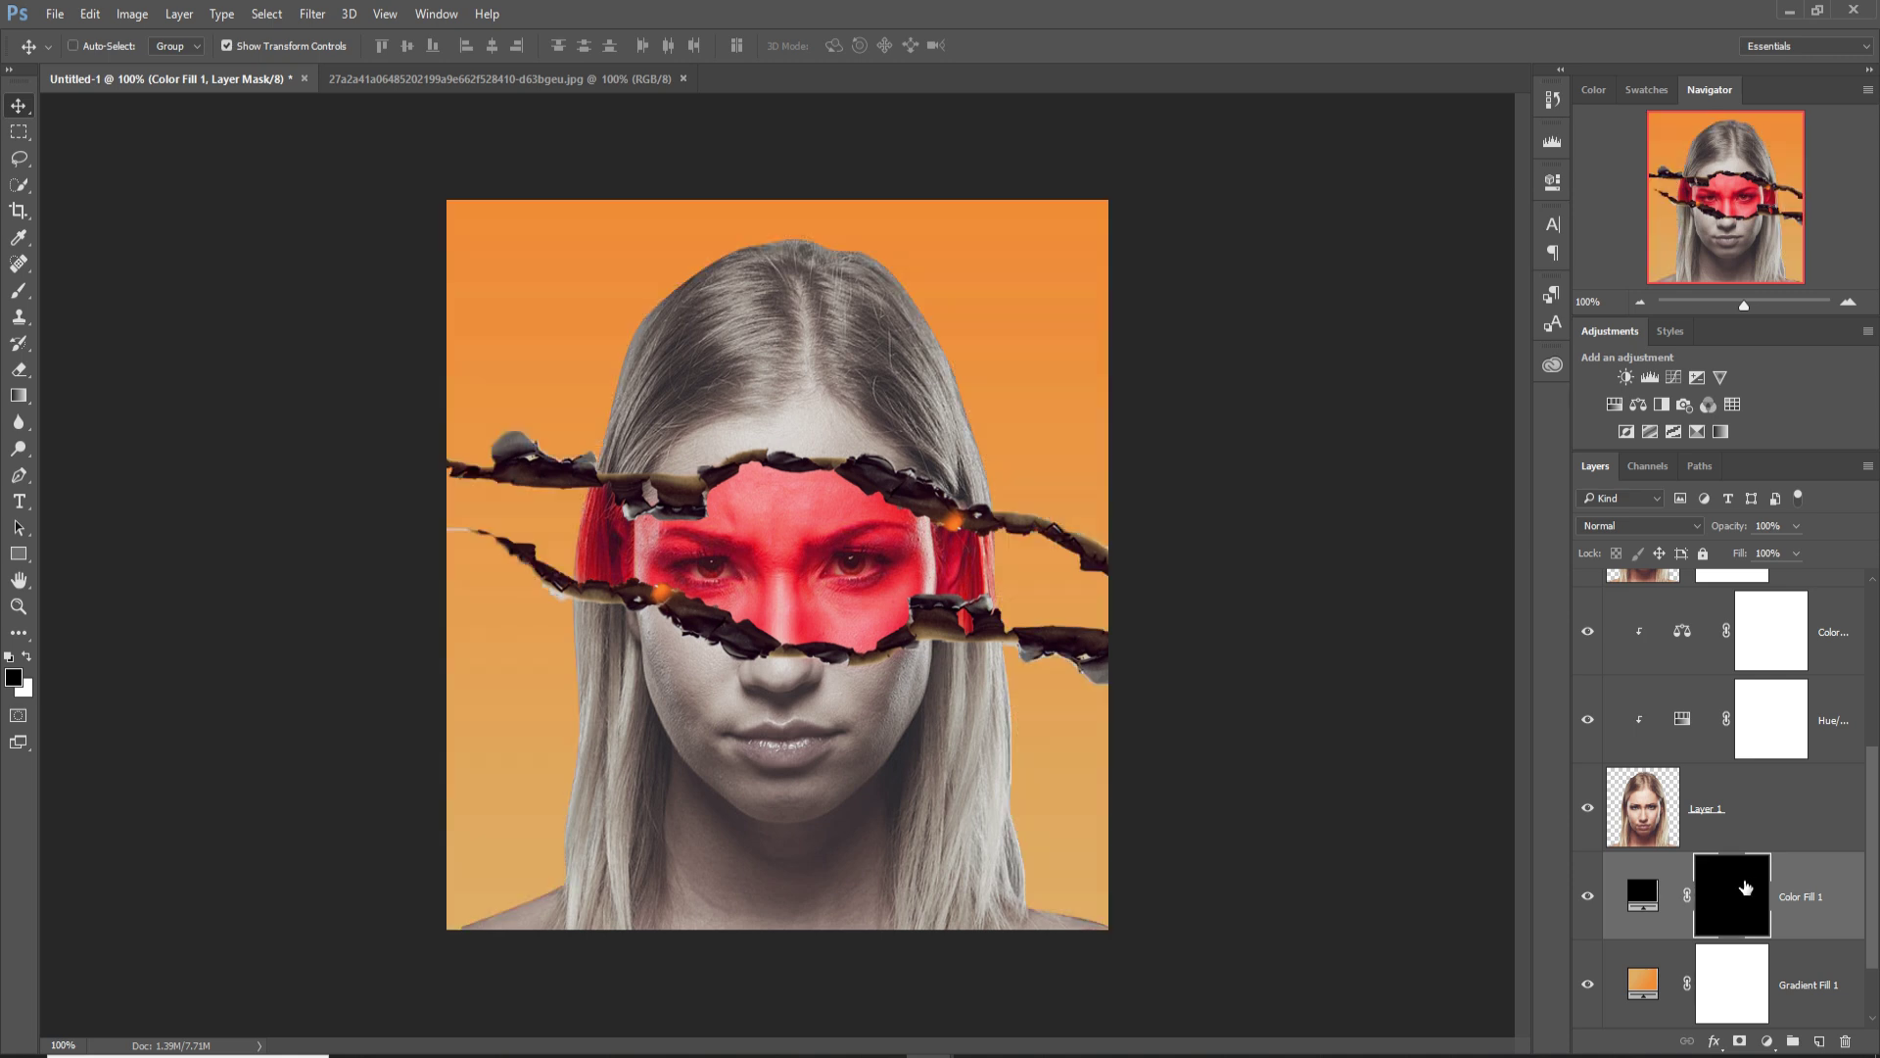
pyautogui.click(21, 292)
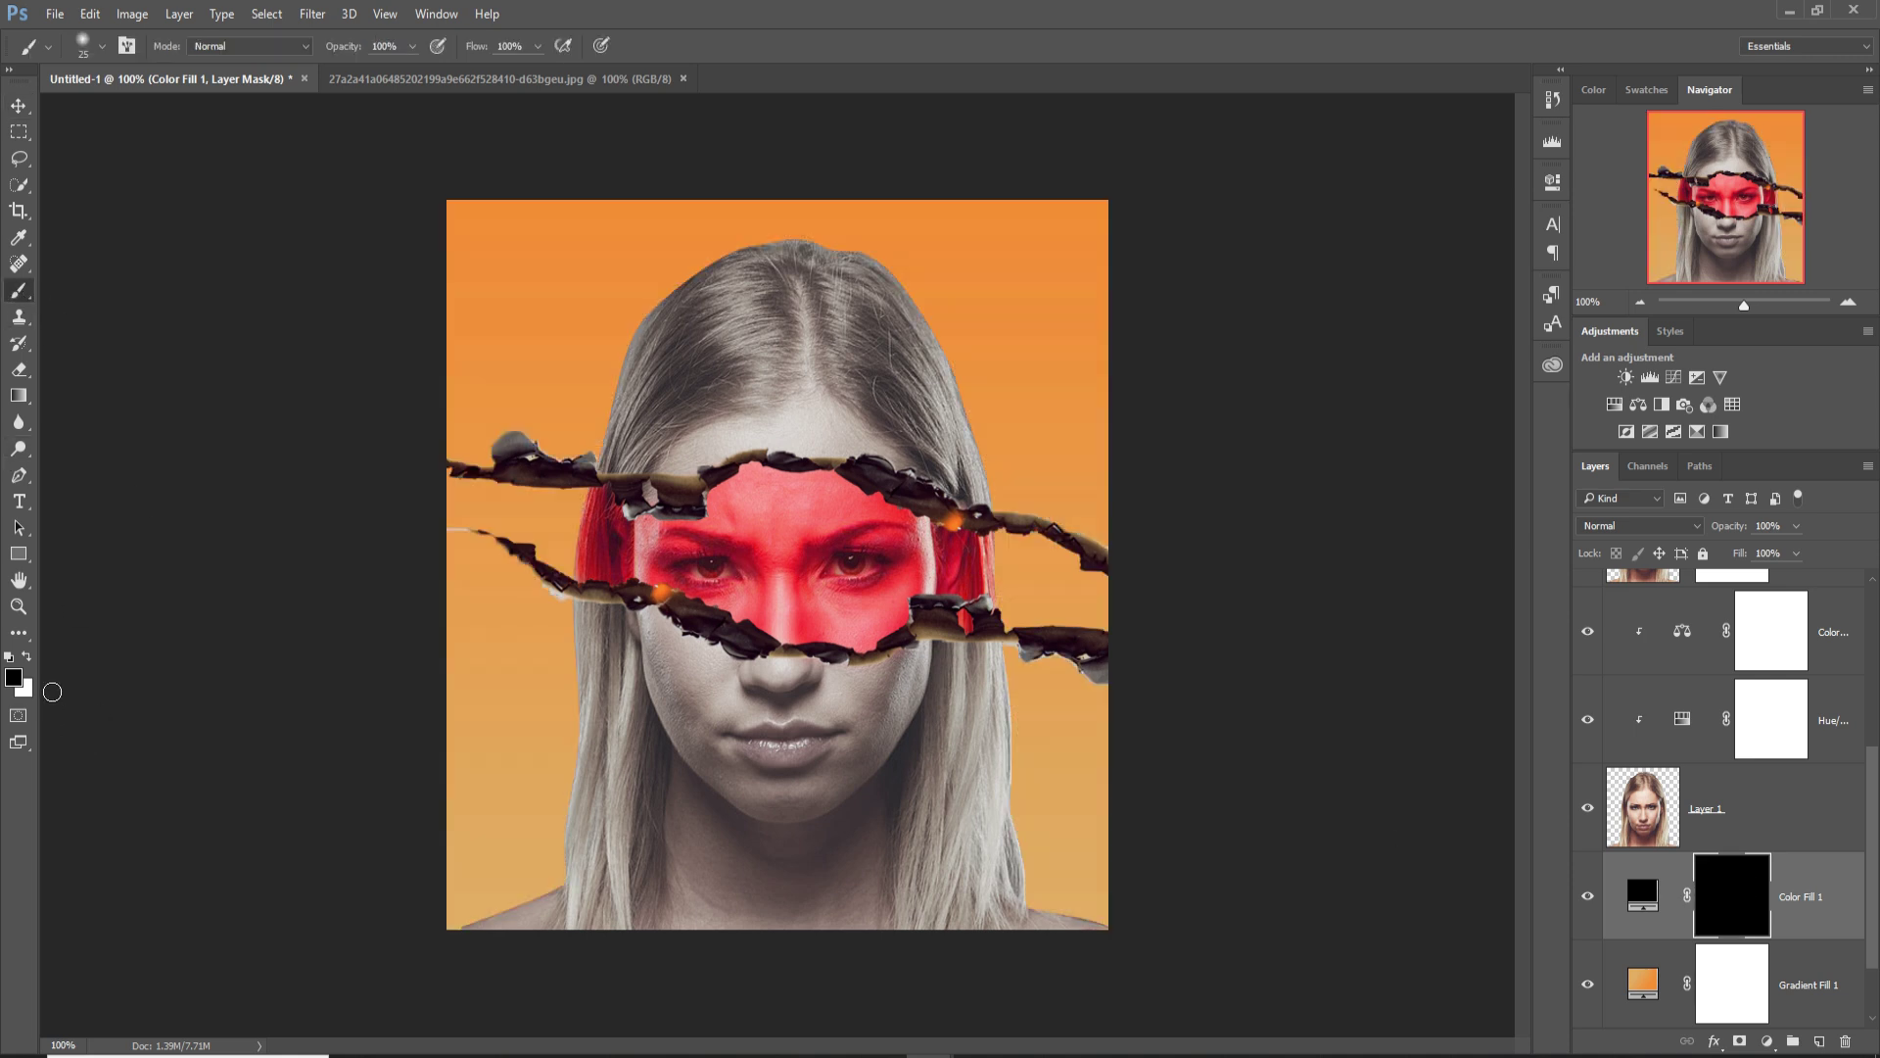
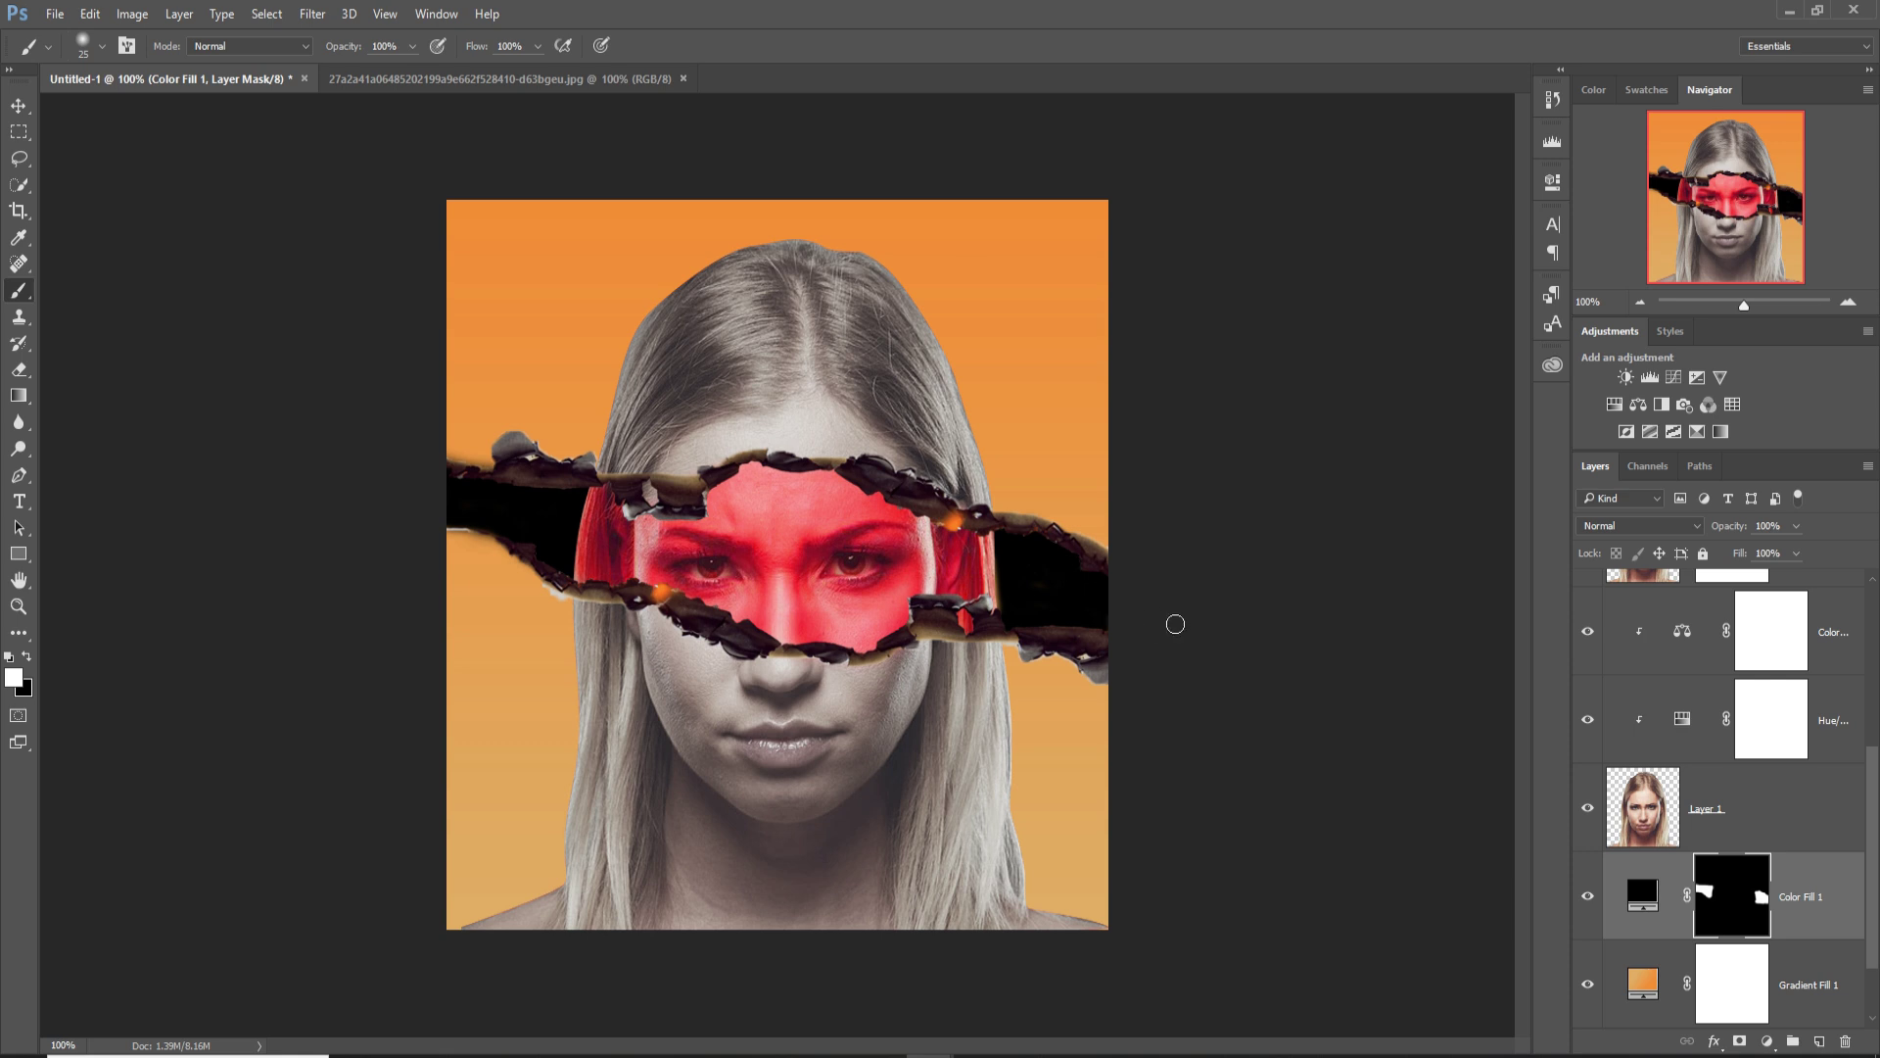
pyautogui.press('v')
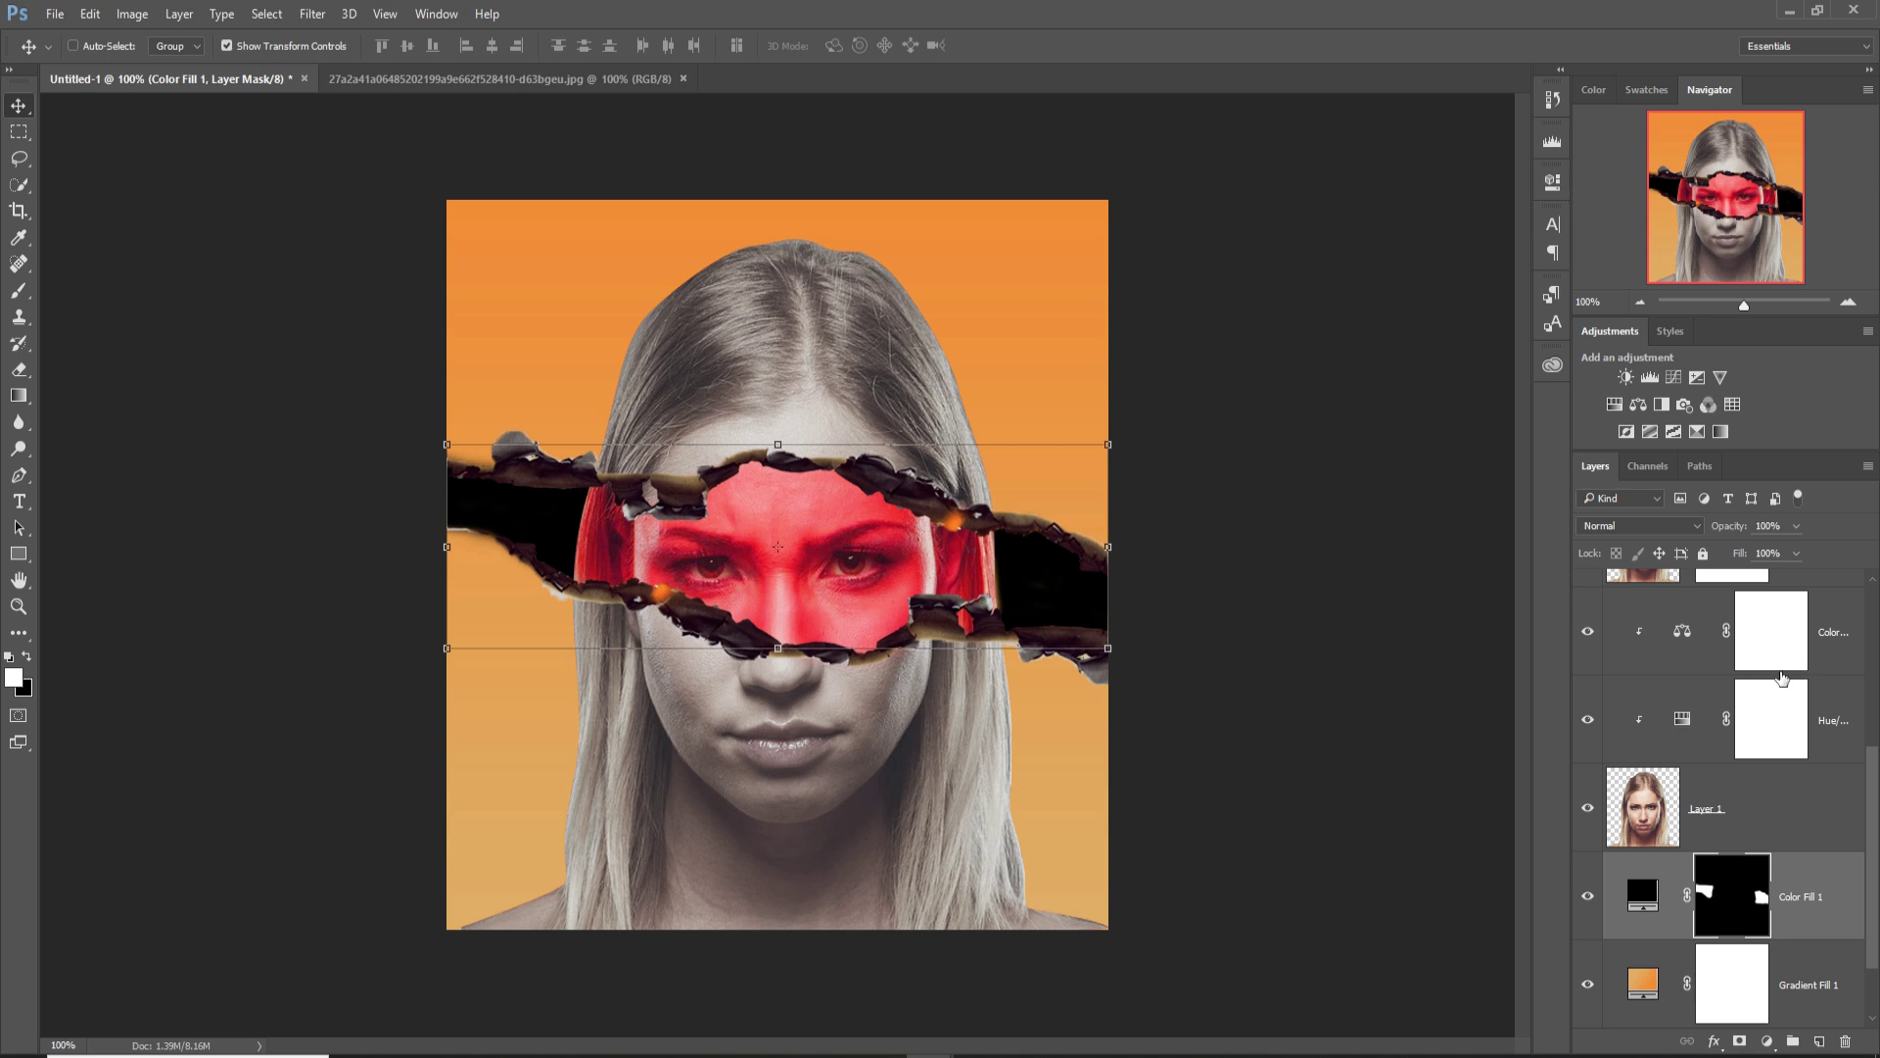
# Add a Curves adjustment above Hue/Saturation 2, clip it to Layer 1 copy and pull the RGB midtones down to darken the grey portrait.
pyautogui.click(1804, 808)
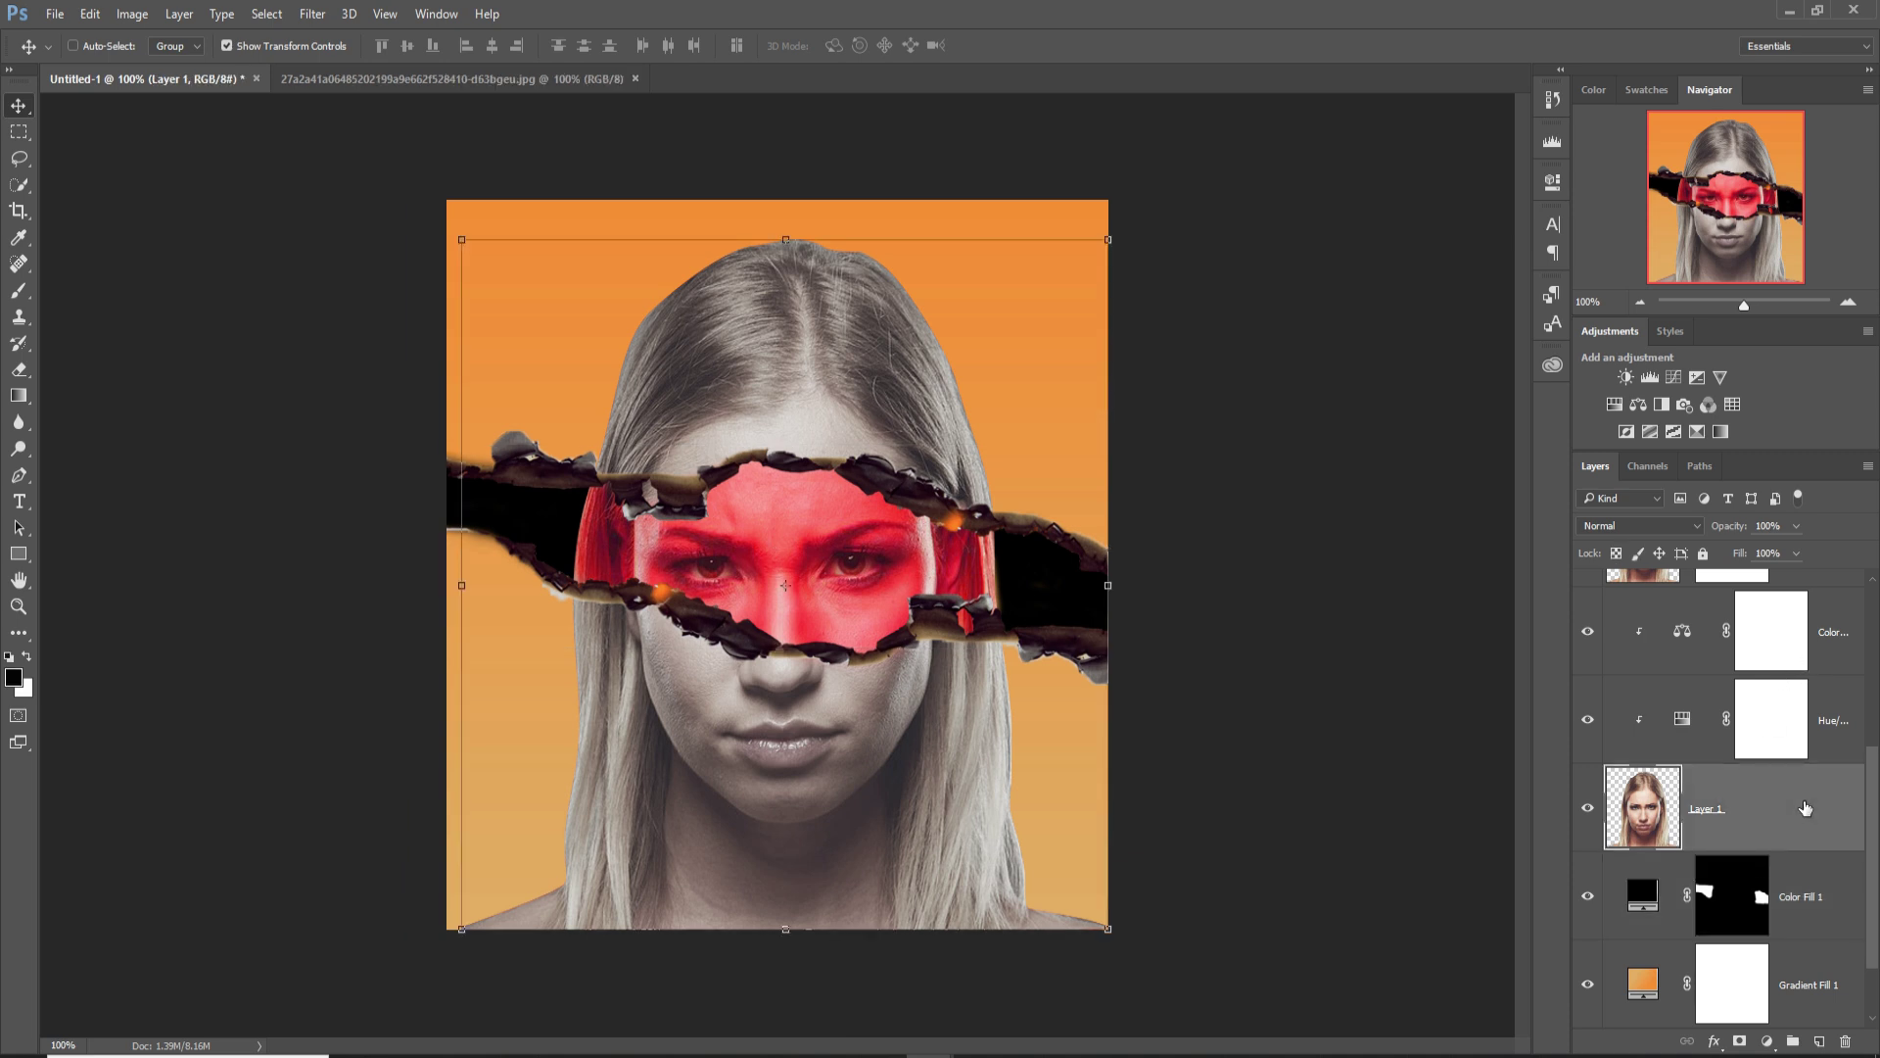
pyautogui.click(1845, 632)
pyautogui.scroll(3, 1846, 666)
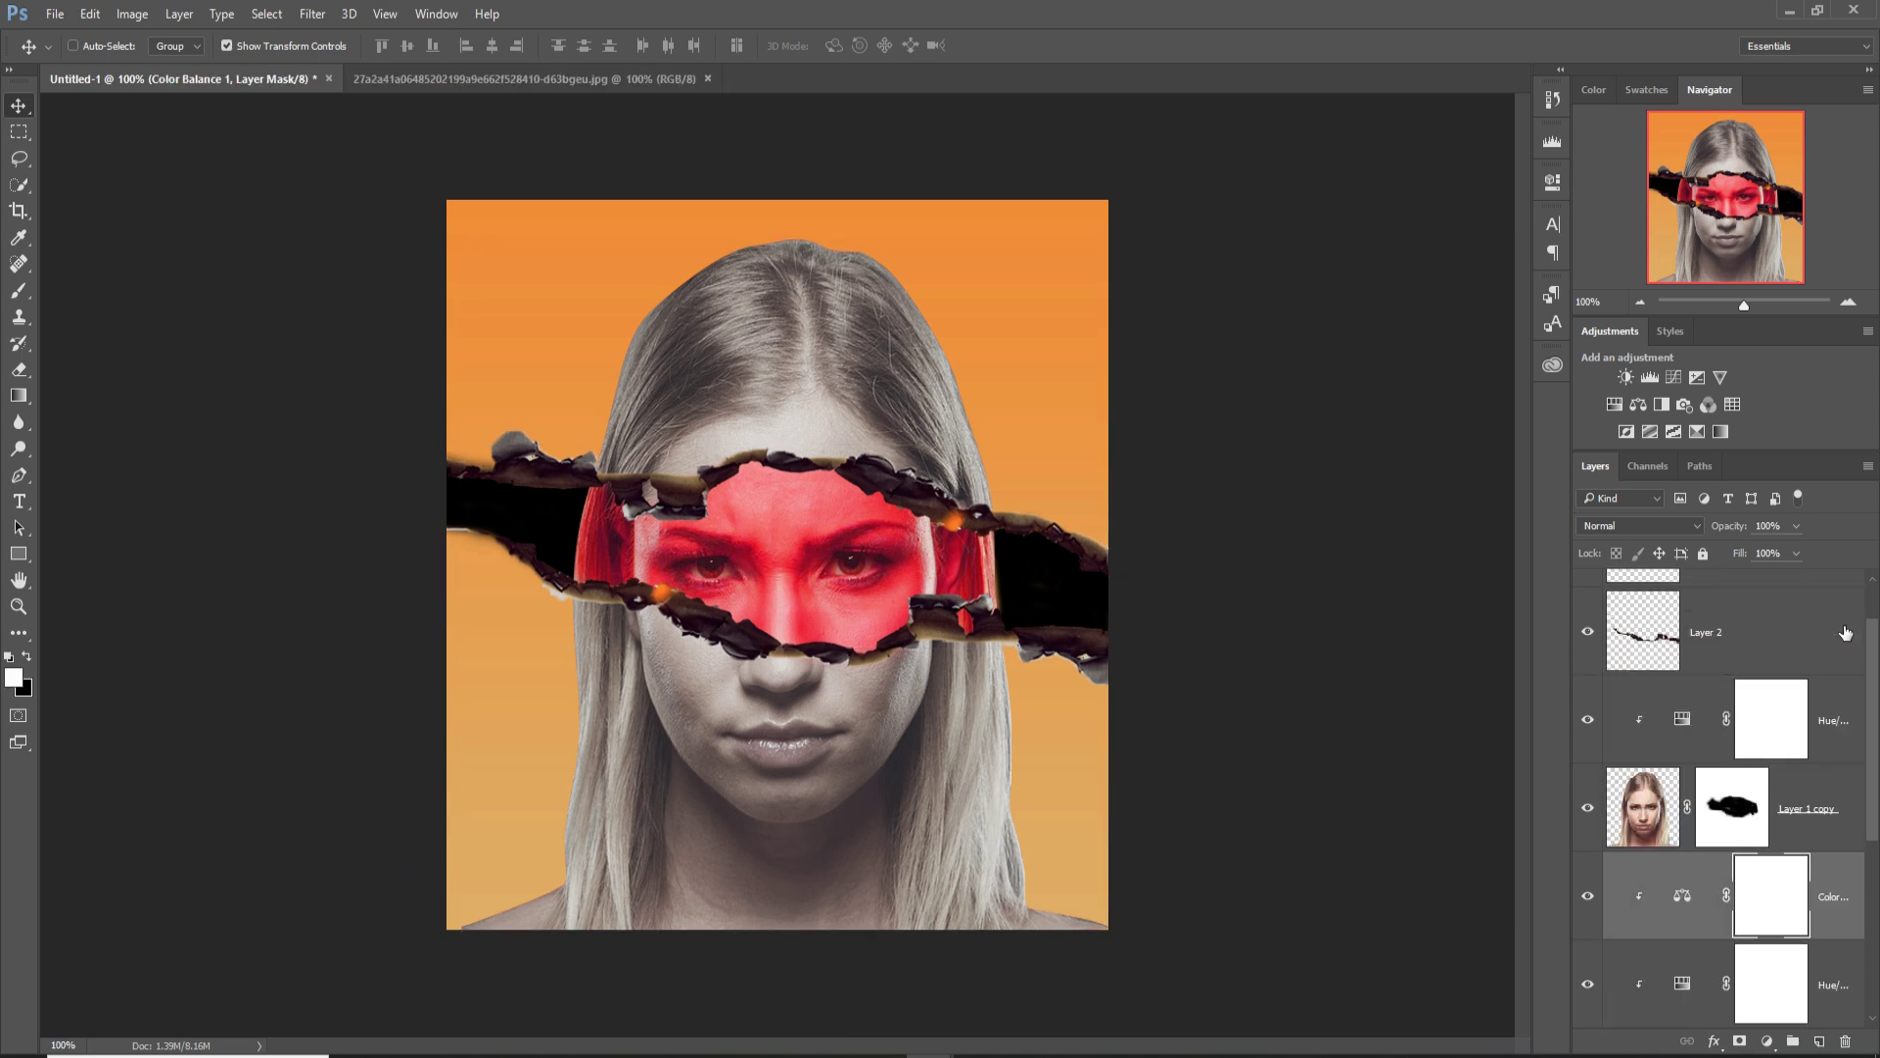
pyautogui.click(1849, 721)
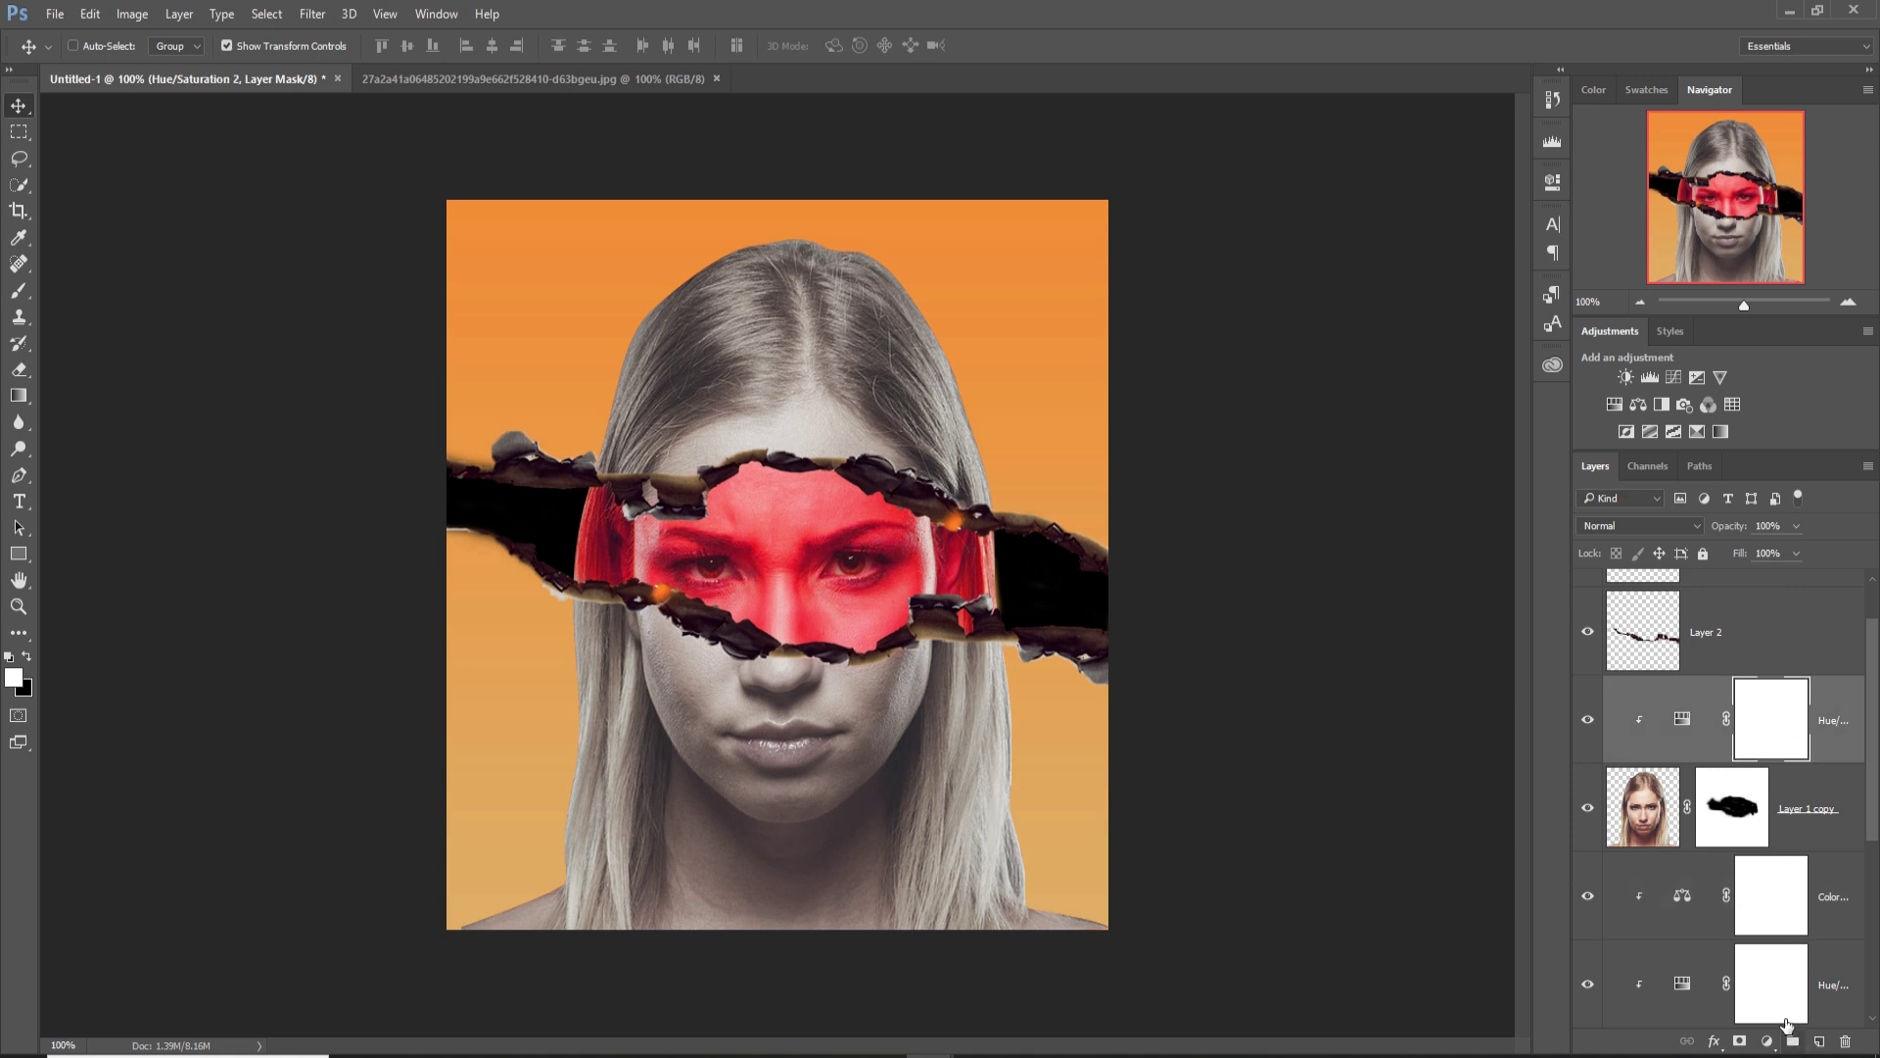
pyautogui.click(1768, 1043)
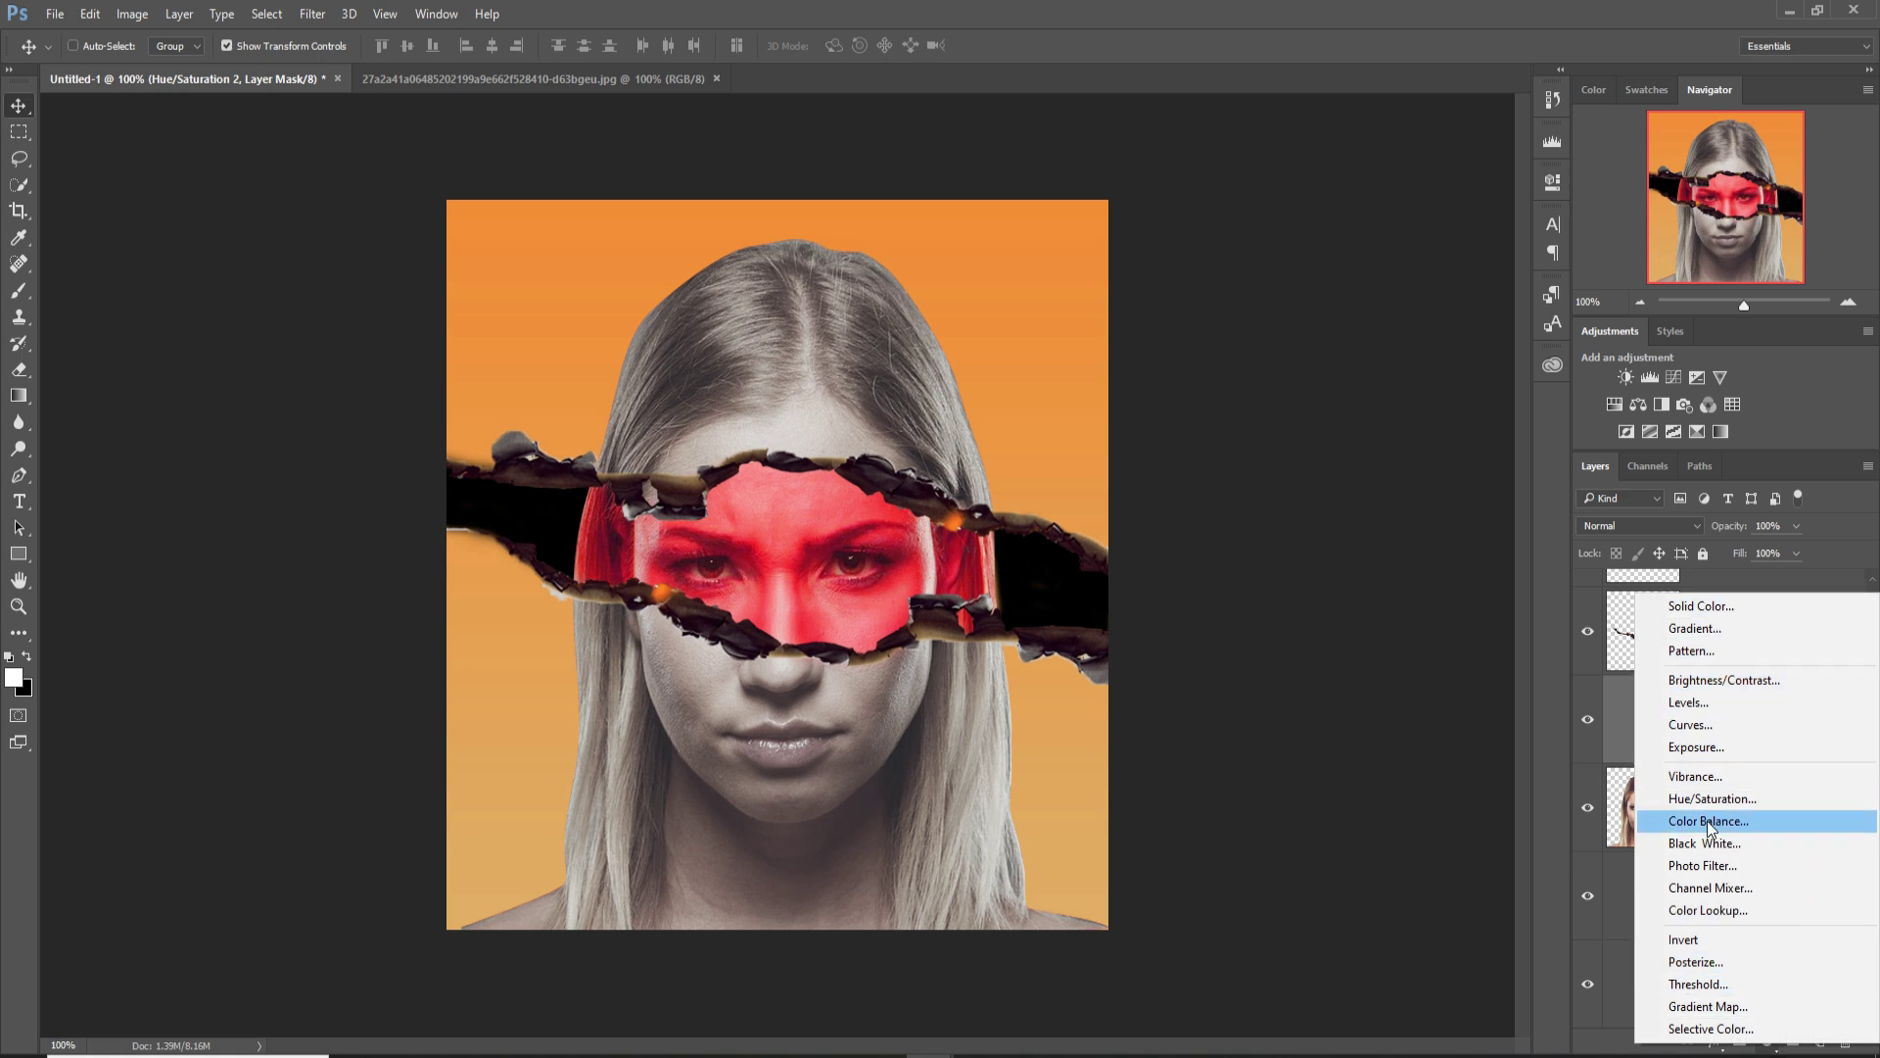
pyautogui.click(1694, 725)
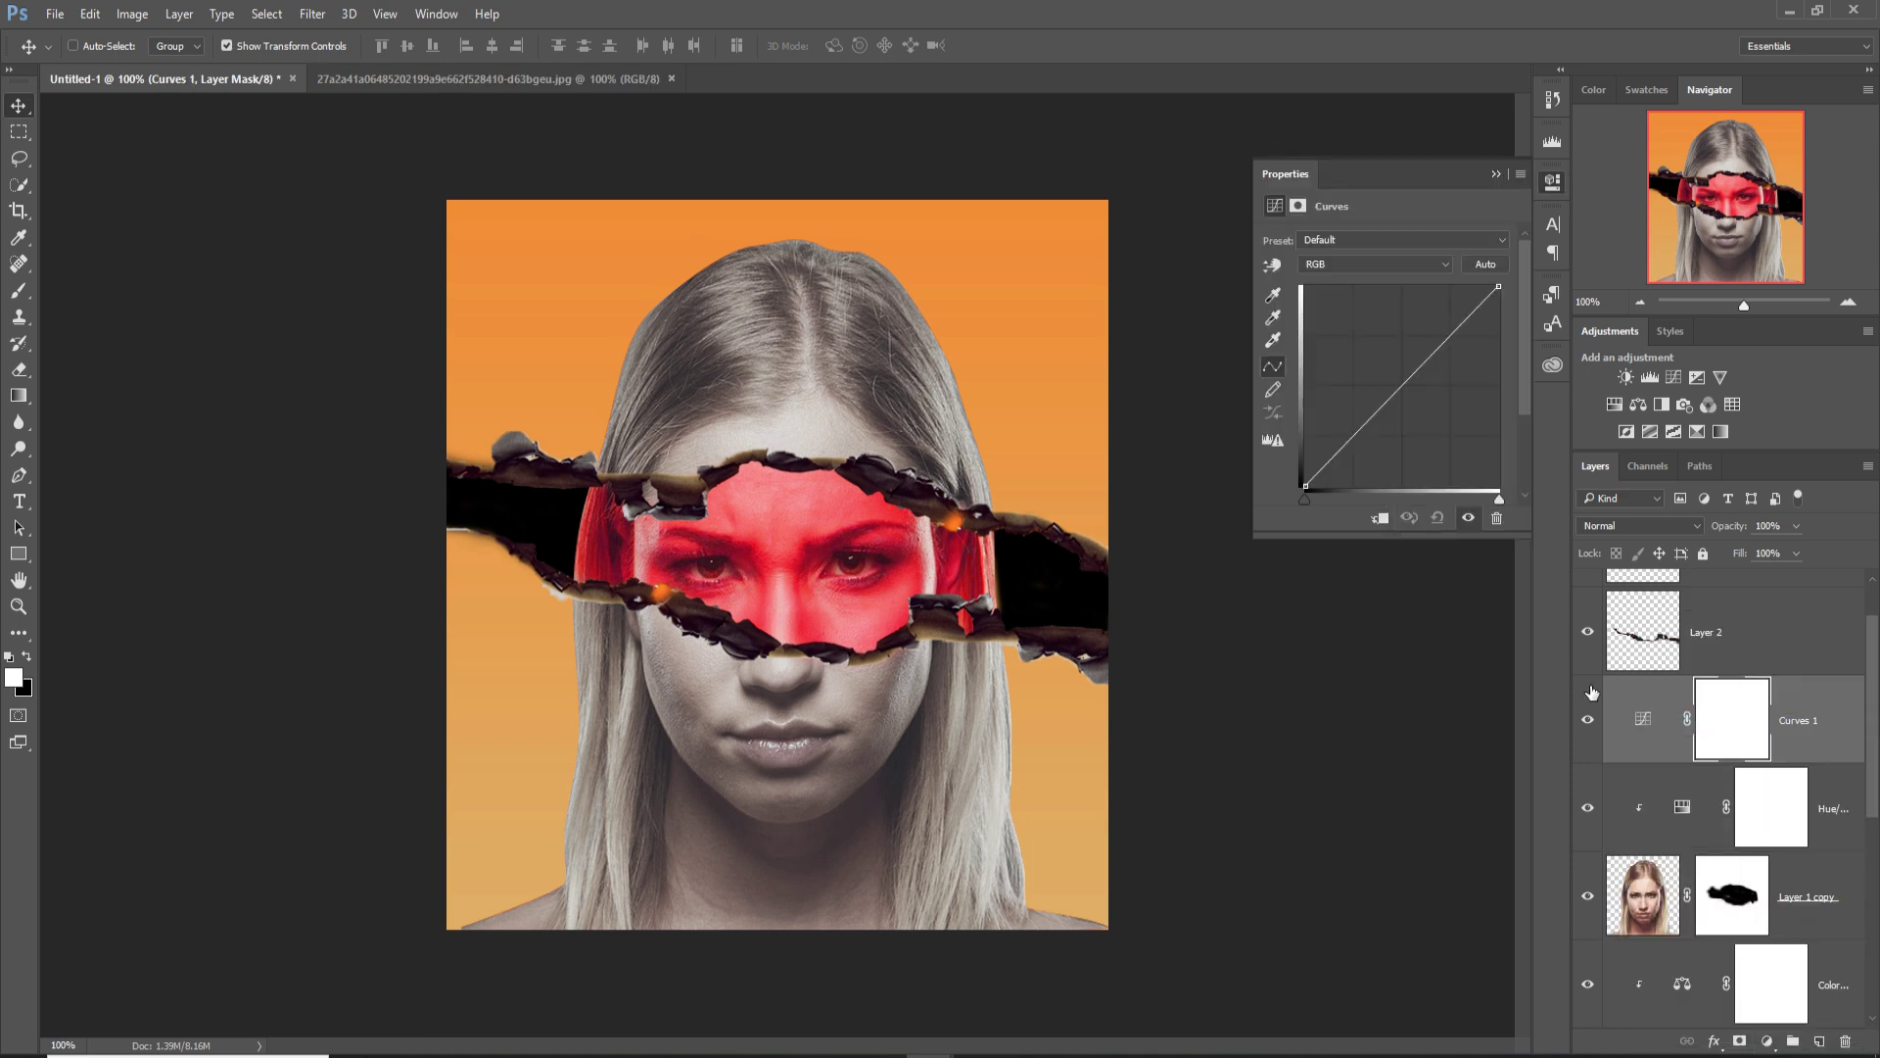
pyautogui.click(1381, 519)
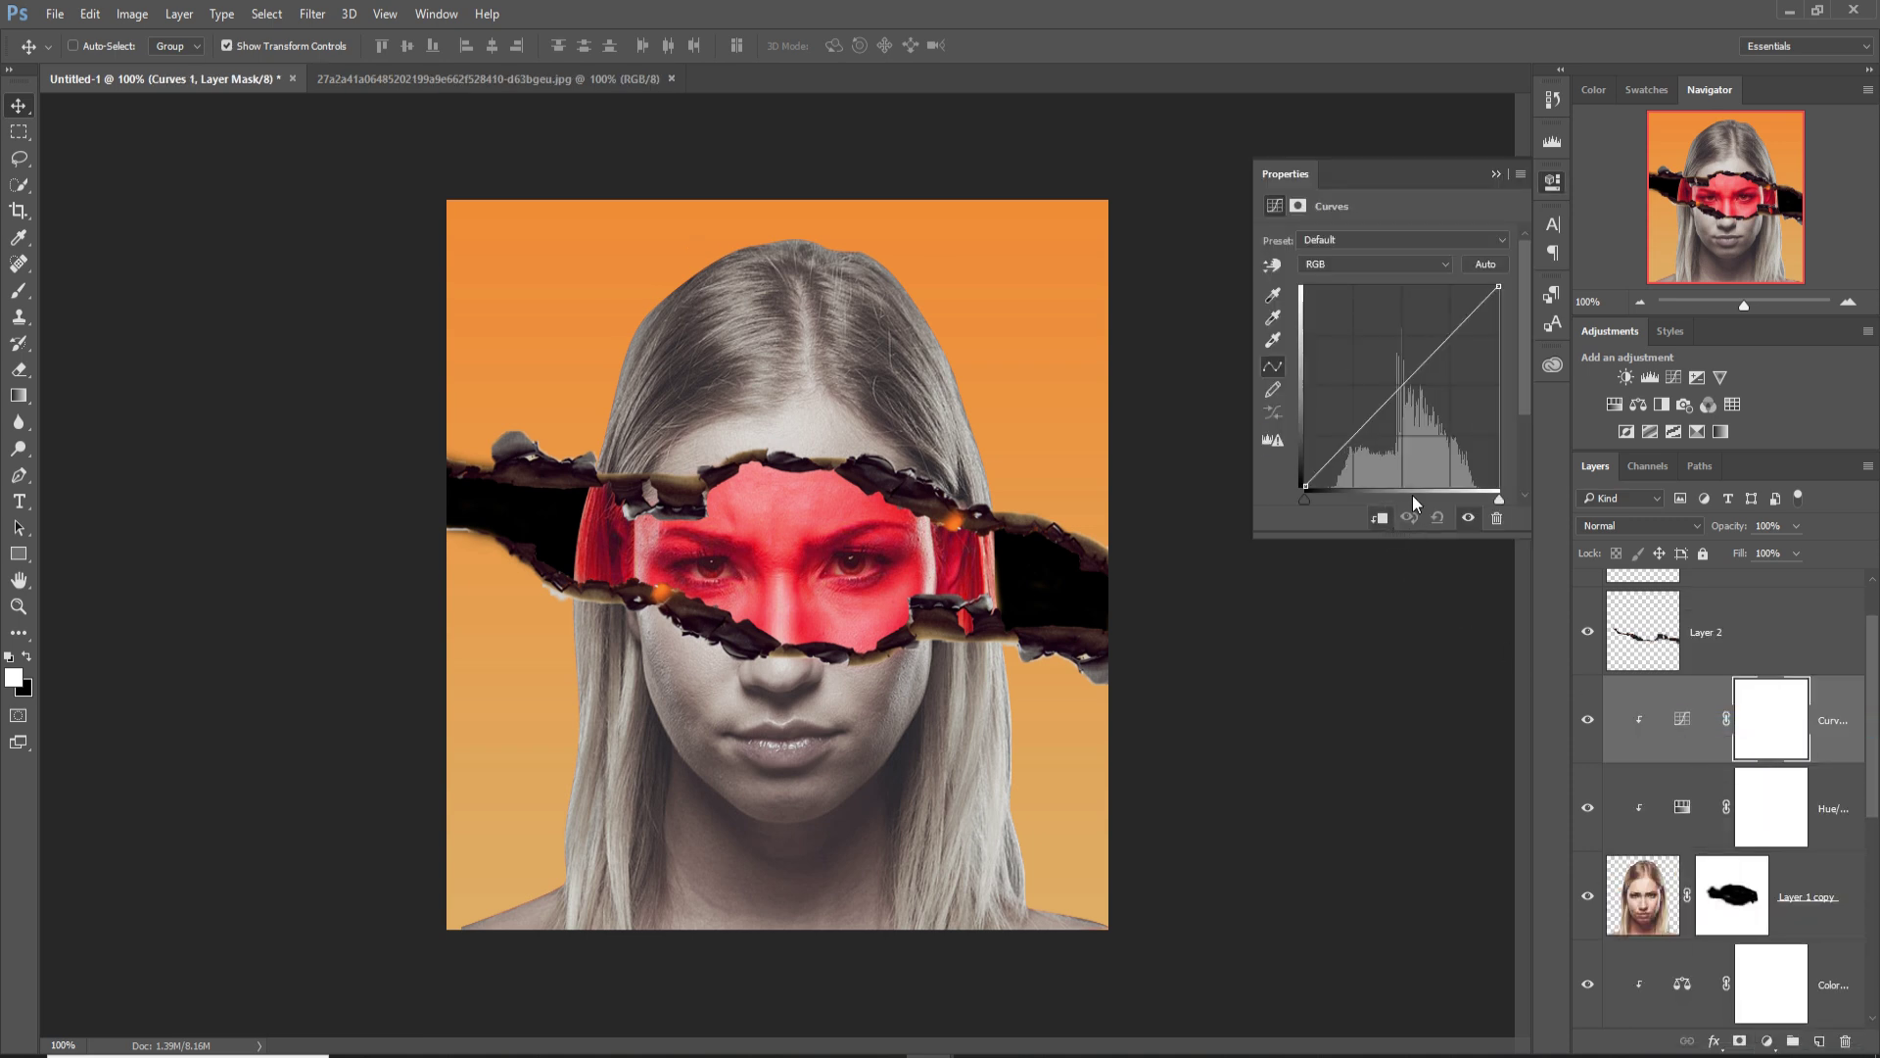
pyautogui.moveTo(1414, 391); pyautogui.dragTo(1445, 399)
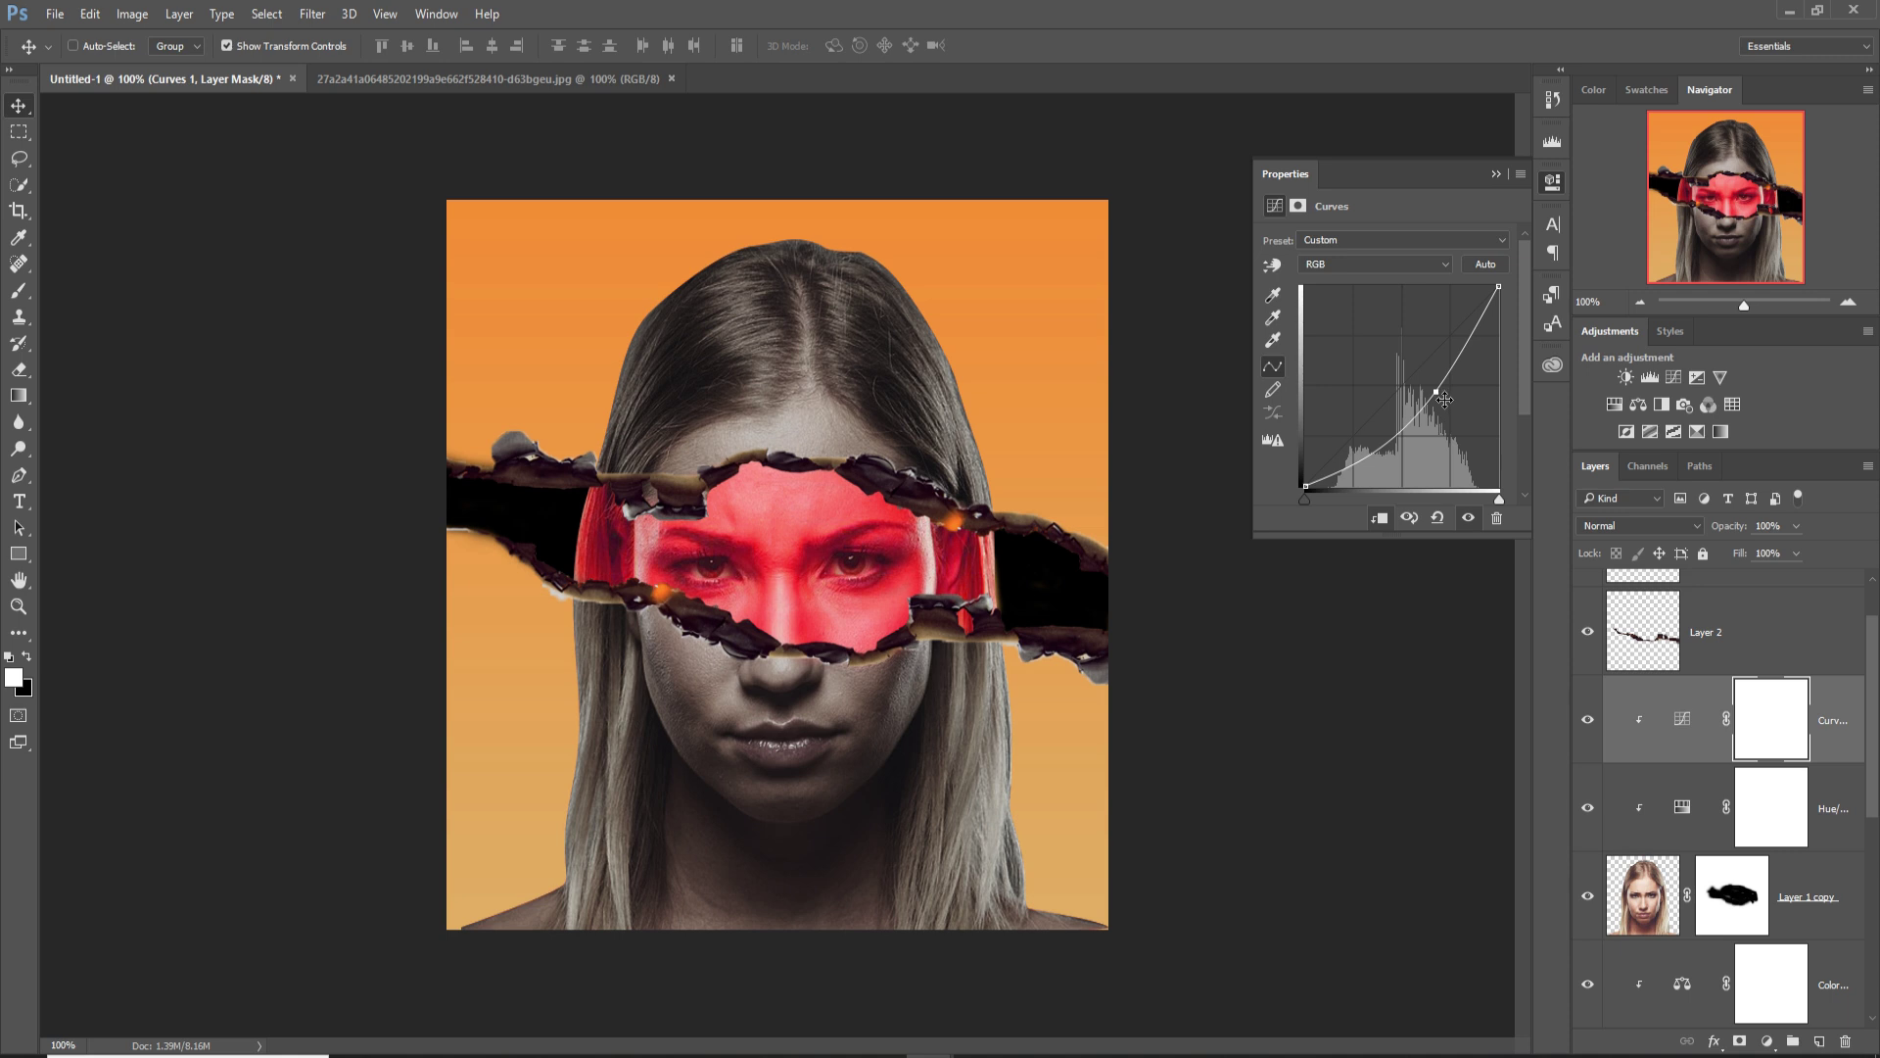
pyautogui.click(1497, 174)
# Add a Curves adjustment above Color Balance 1, clip it to Layer 1 and lower the RGB midtones to darken the red face.
pyautogui.scroll(-2, 1821, 679)
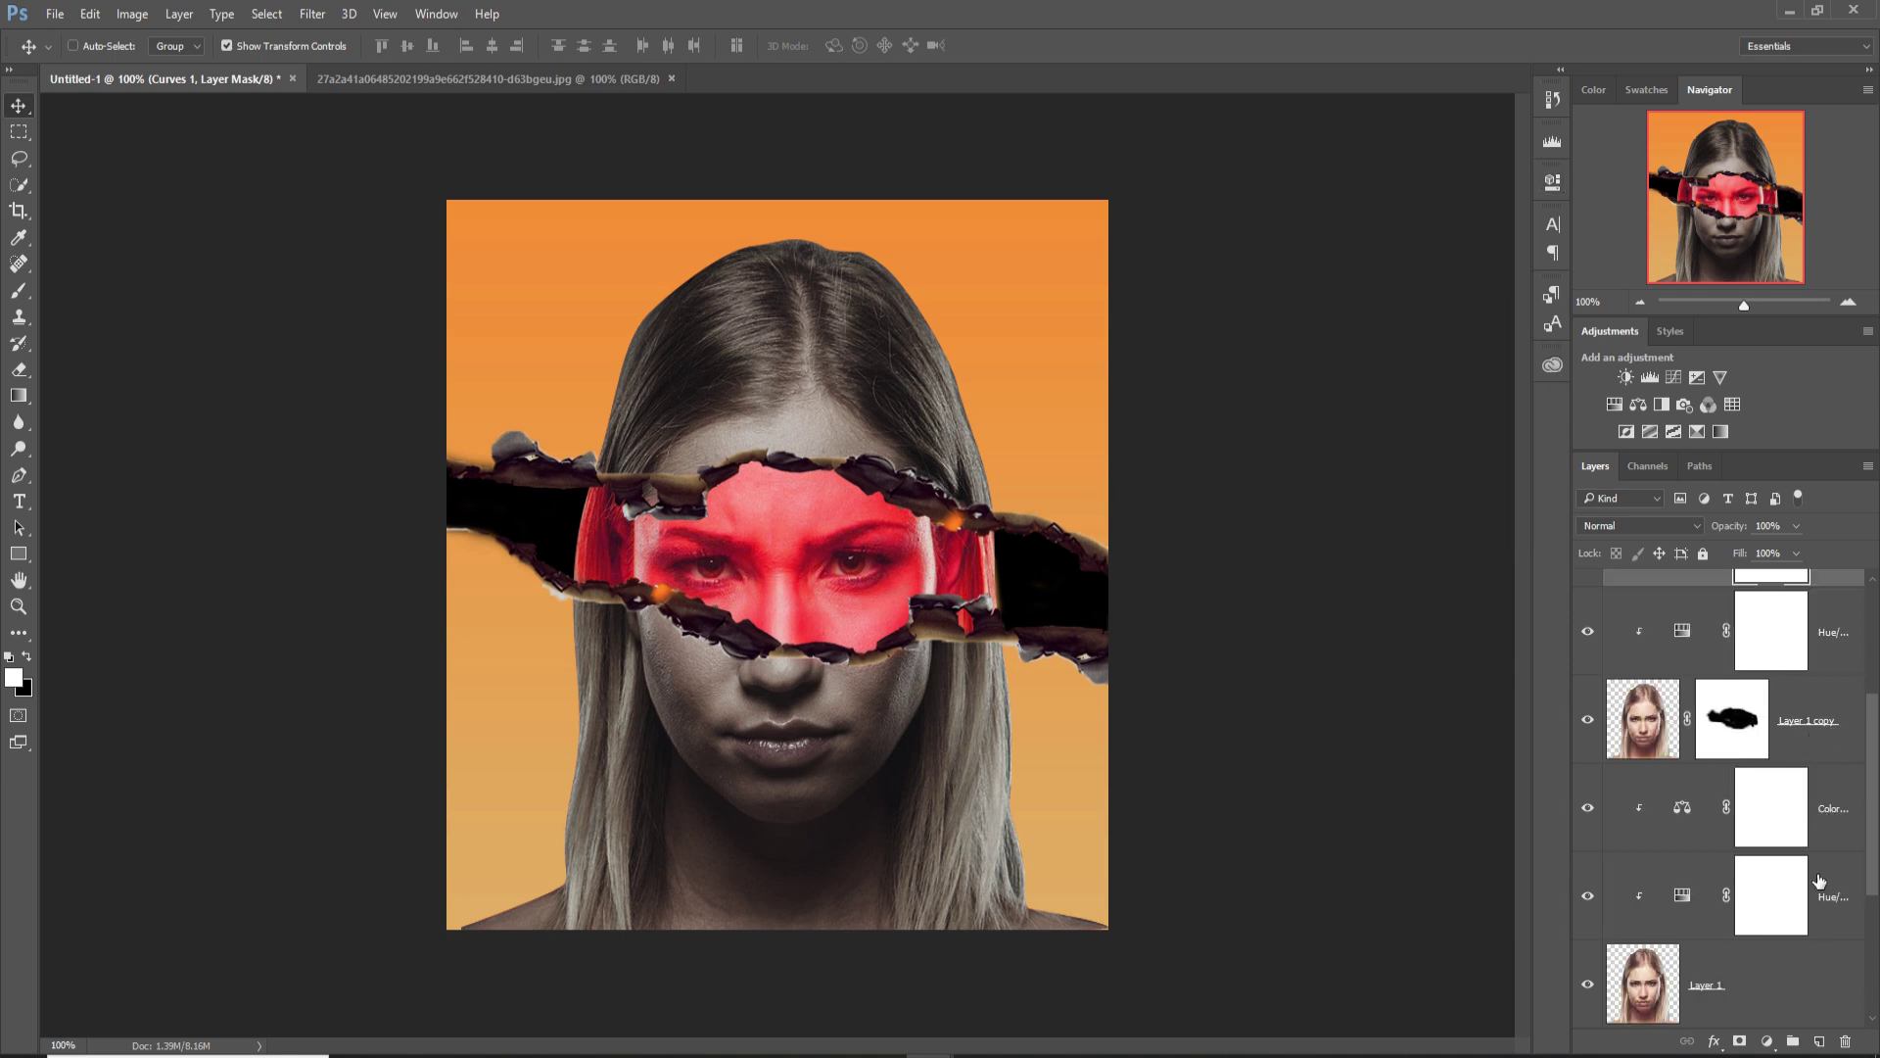
pyautogui.click(1774, 993)
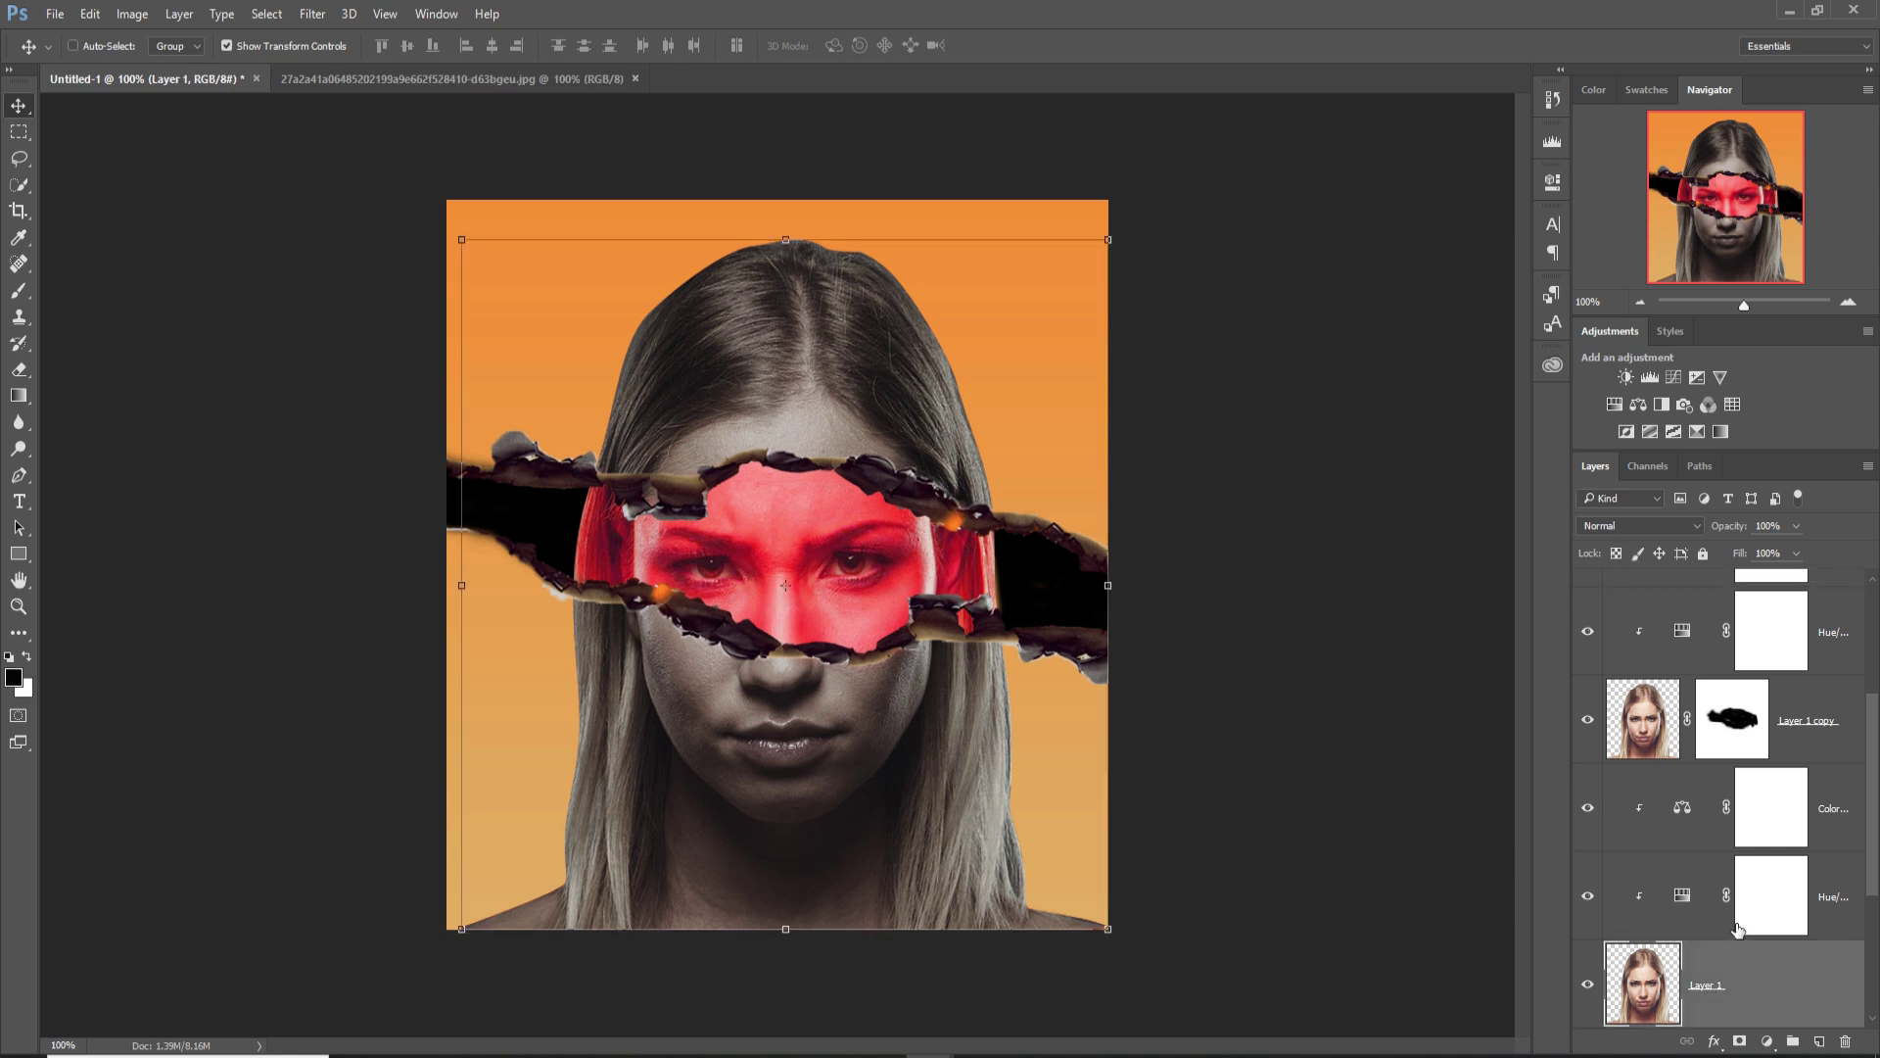
pyautogui.click(1840, 786)
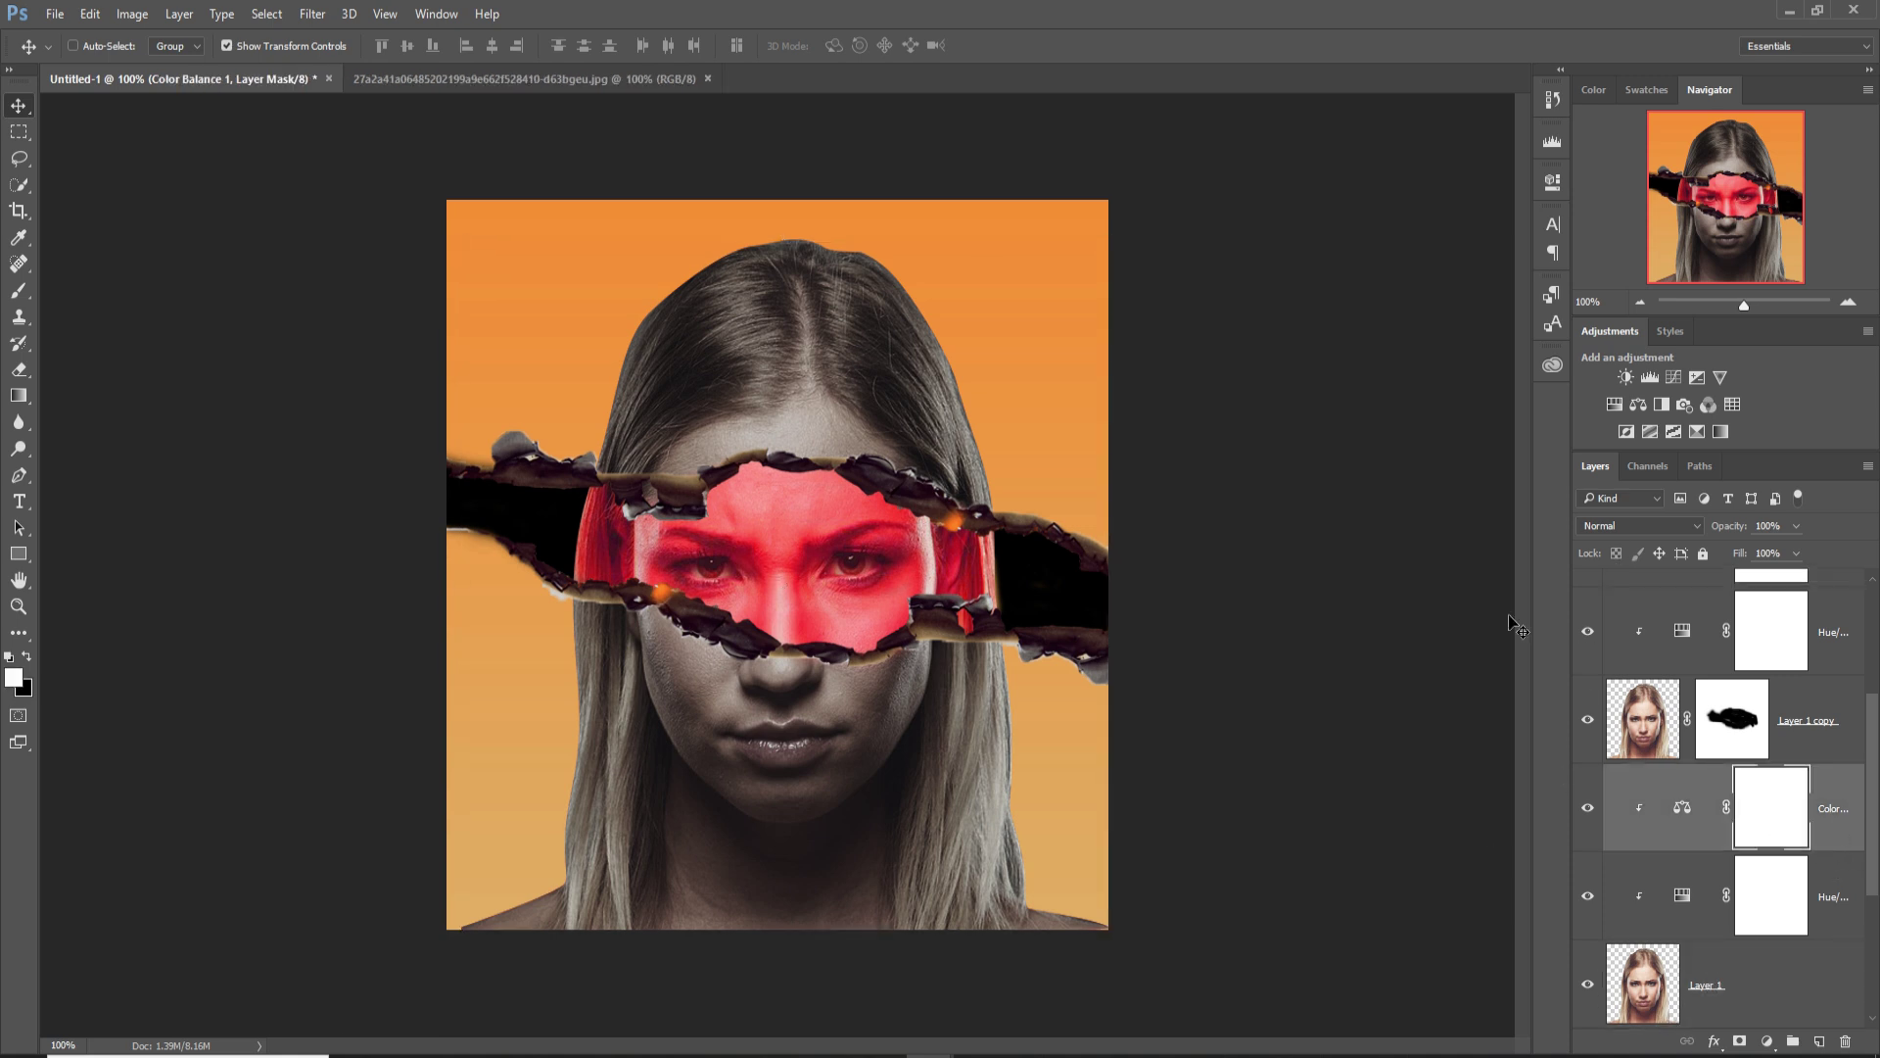
pyautogui.click(1768, 1044)
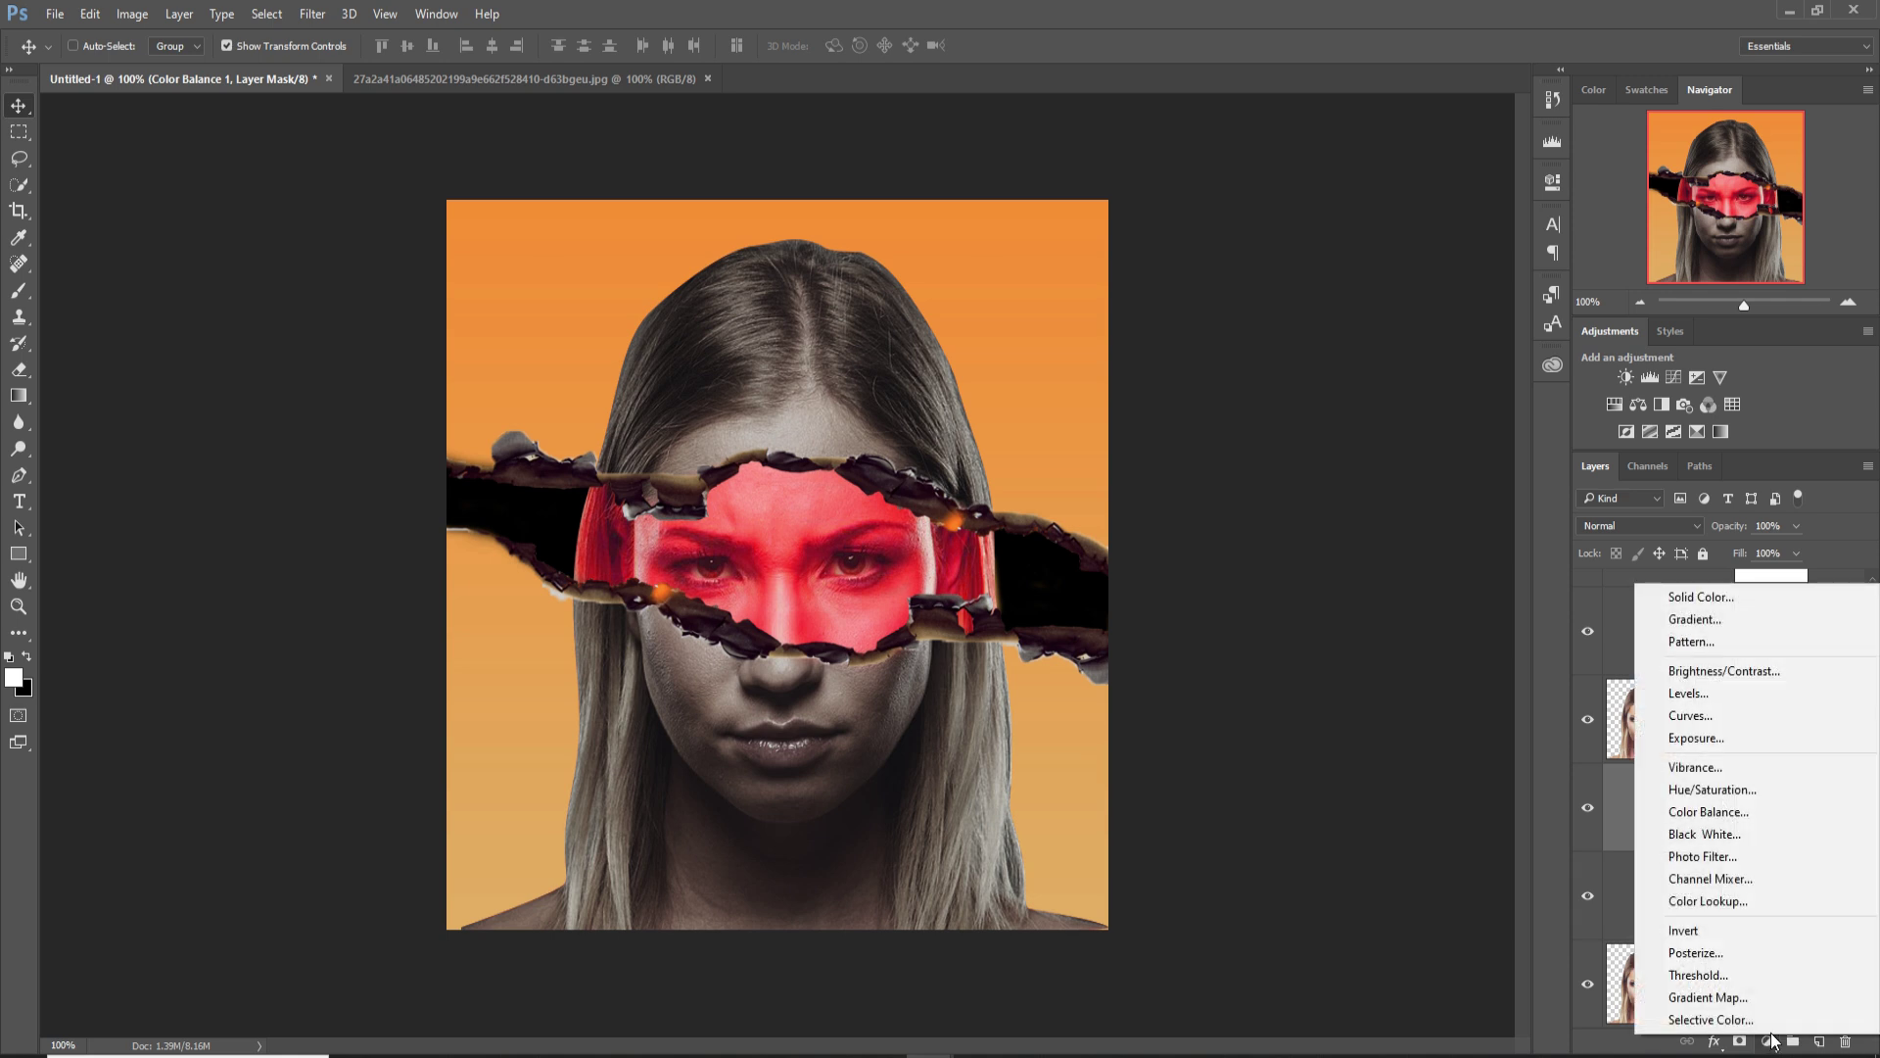
pyautogui.click(1704, 721)
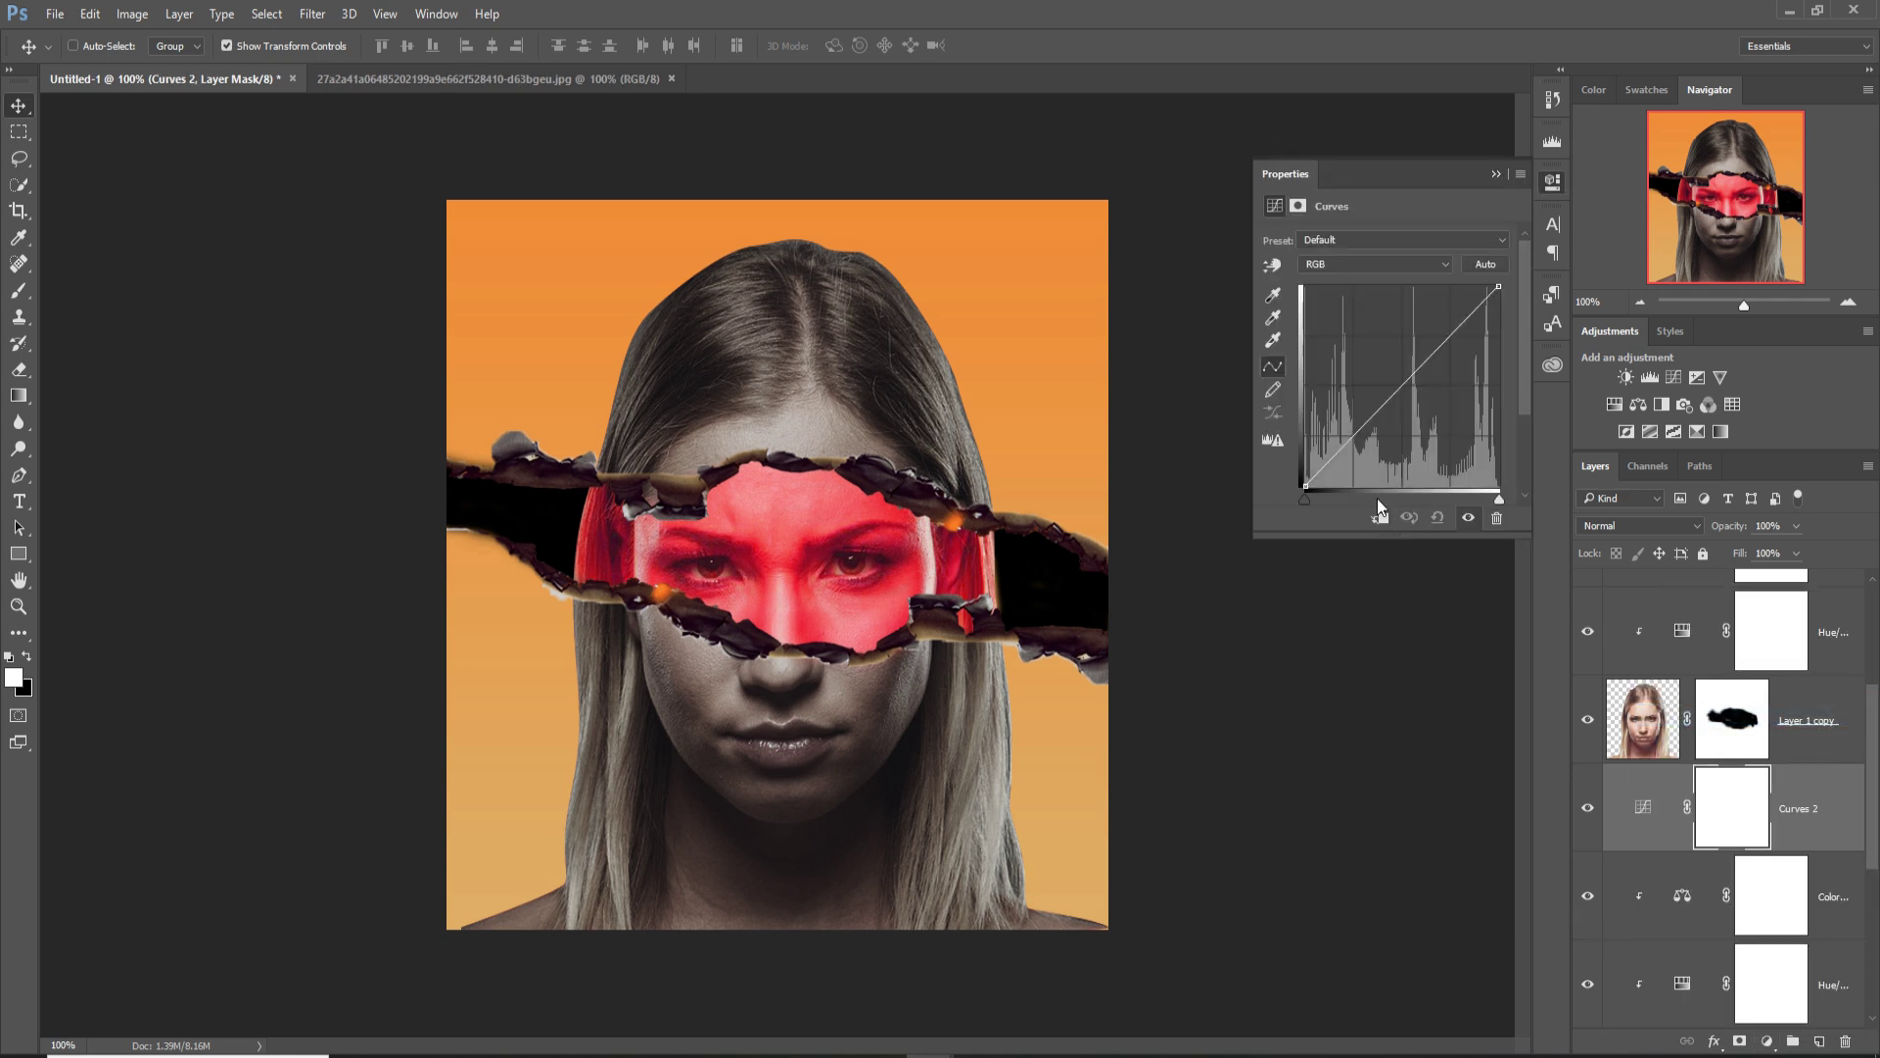
pyautogui.moveTo(1411, 395); pyautogui.dragTo(1443, 407)
pyautogui.click(1492, 176)
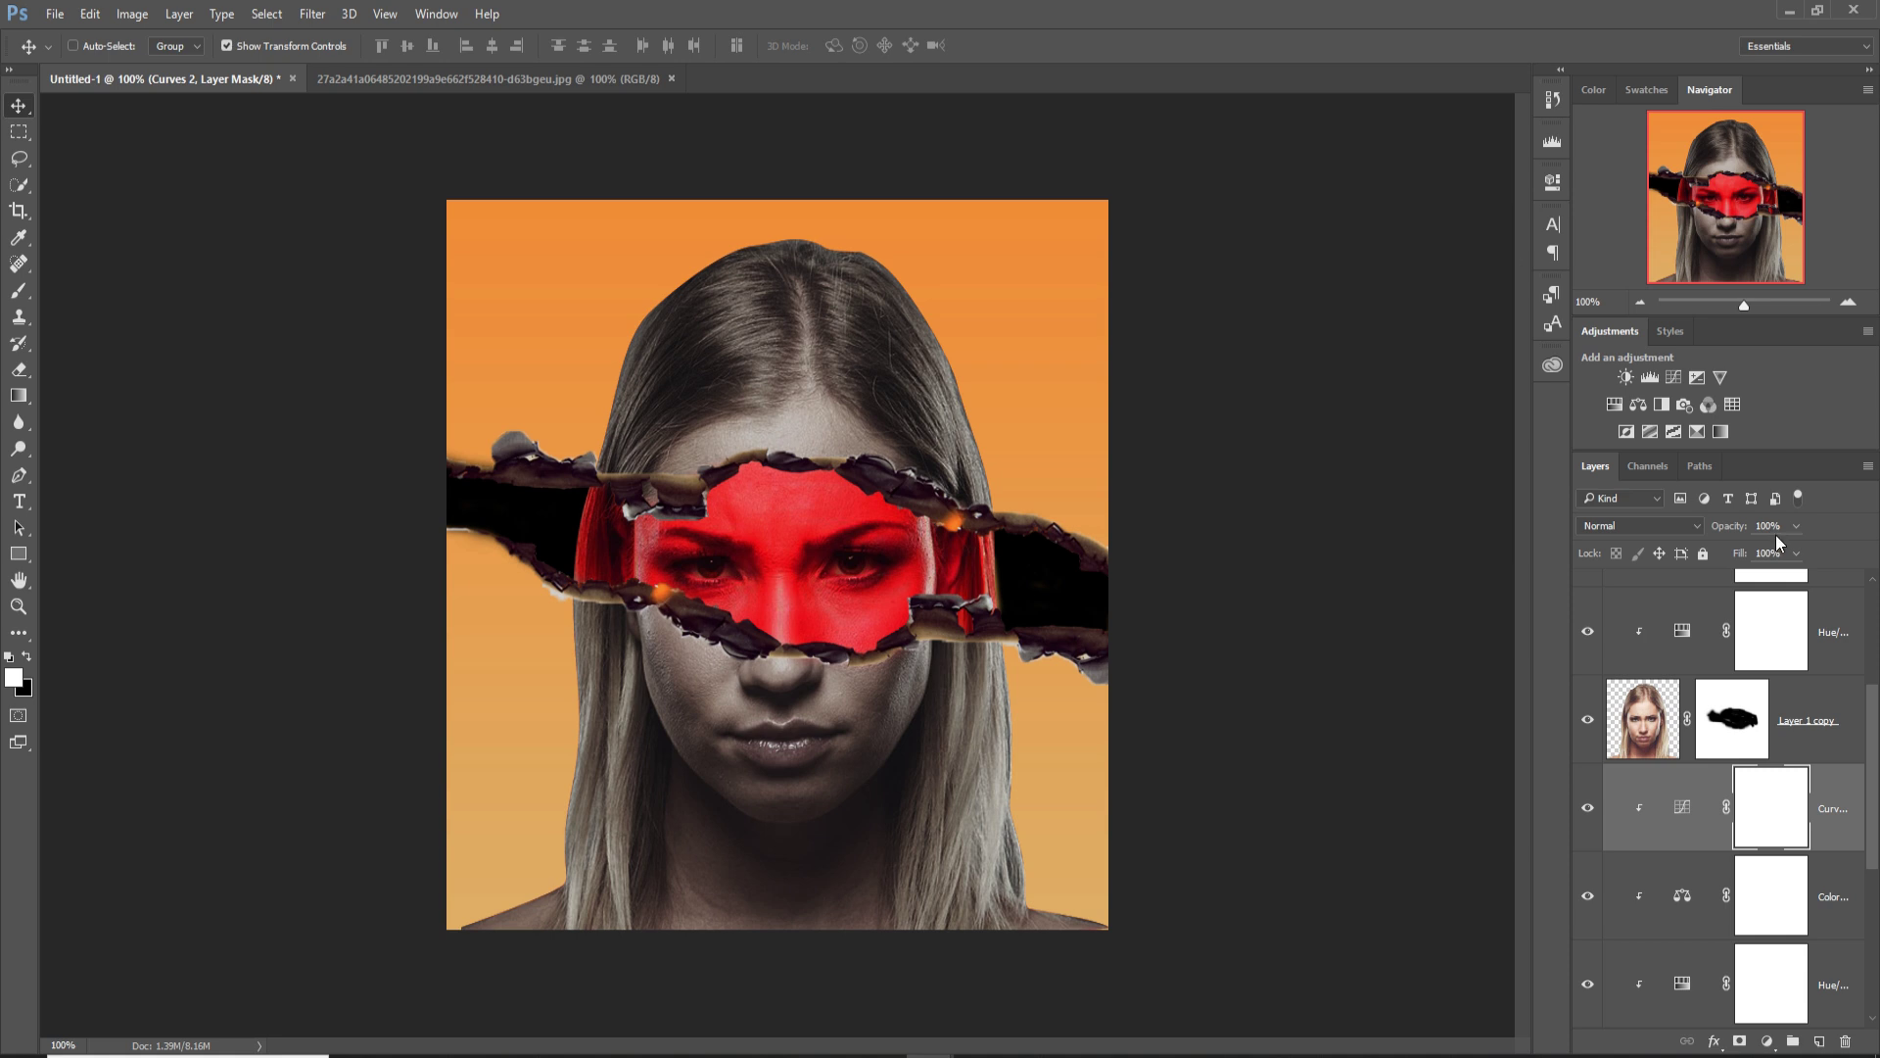
# Add a layer mask to Layer 2 and set the Brush to black at 38% opacity.
pyautogui.click(1753, 752)
pyautogui.scroll(3, 1754, 755)
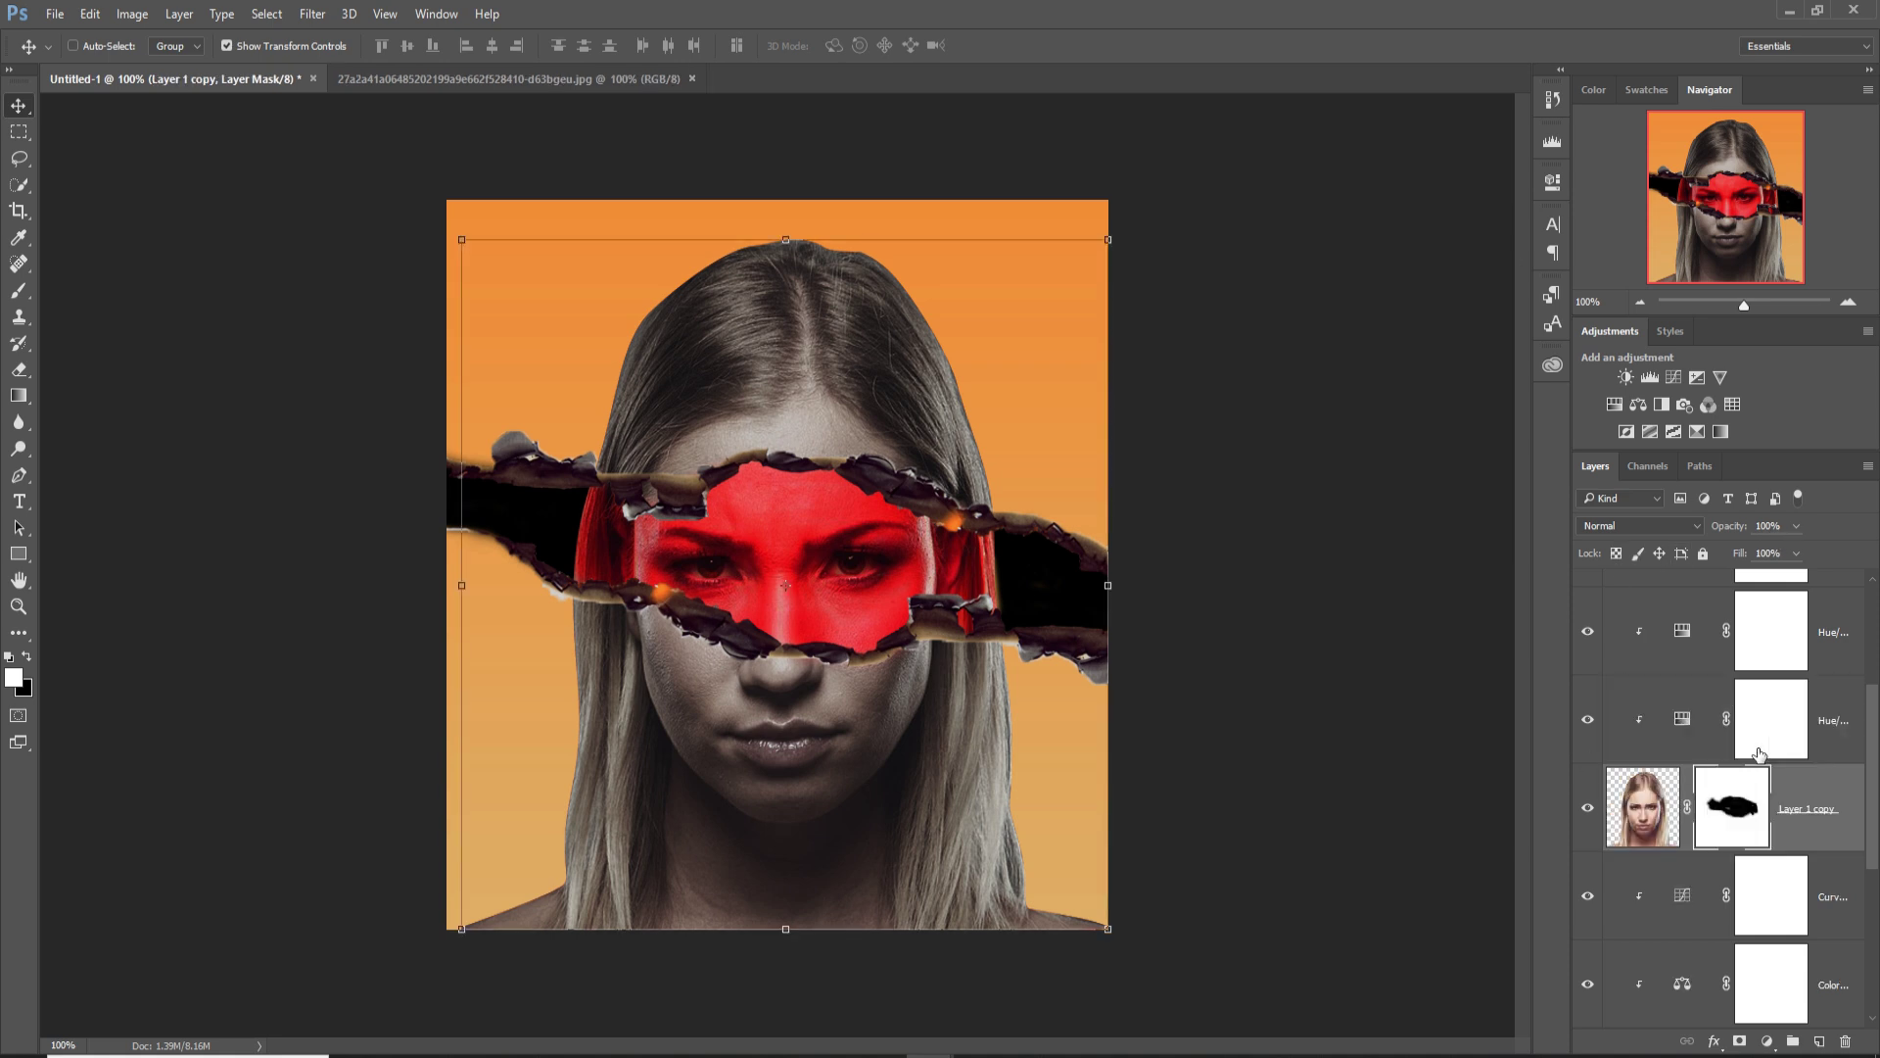
pyautogui.click(1664, 713)
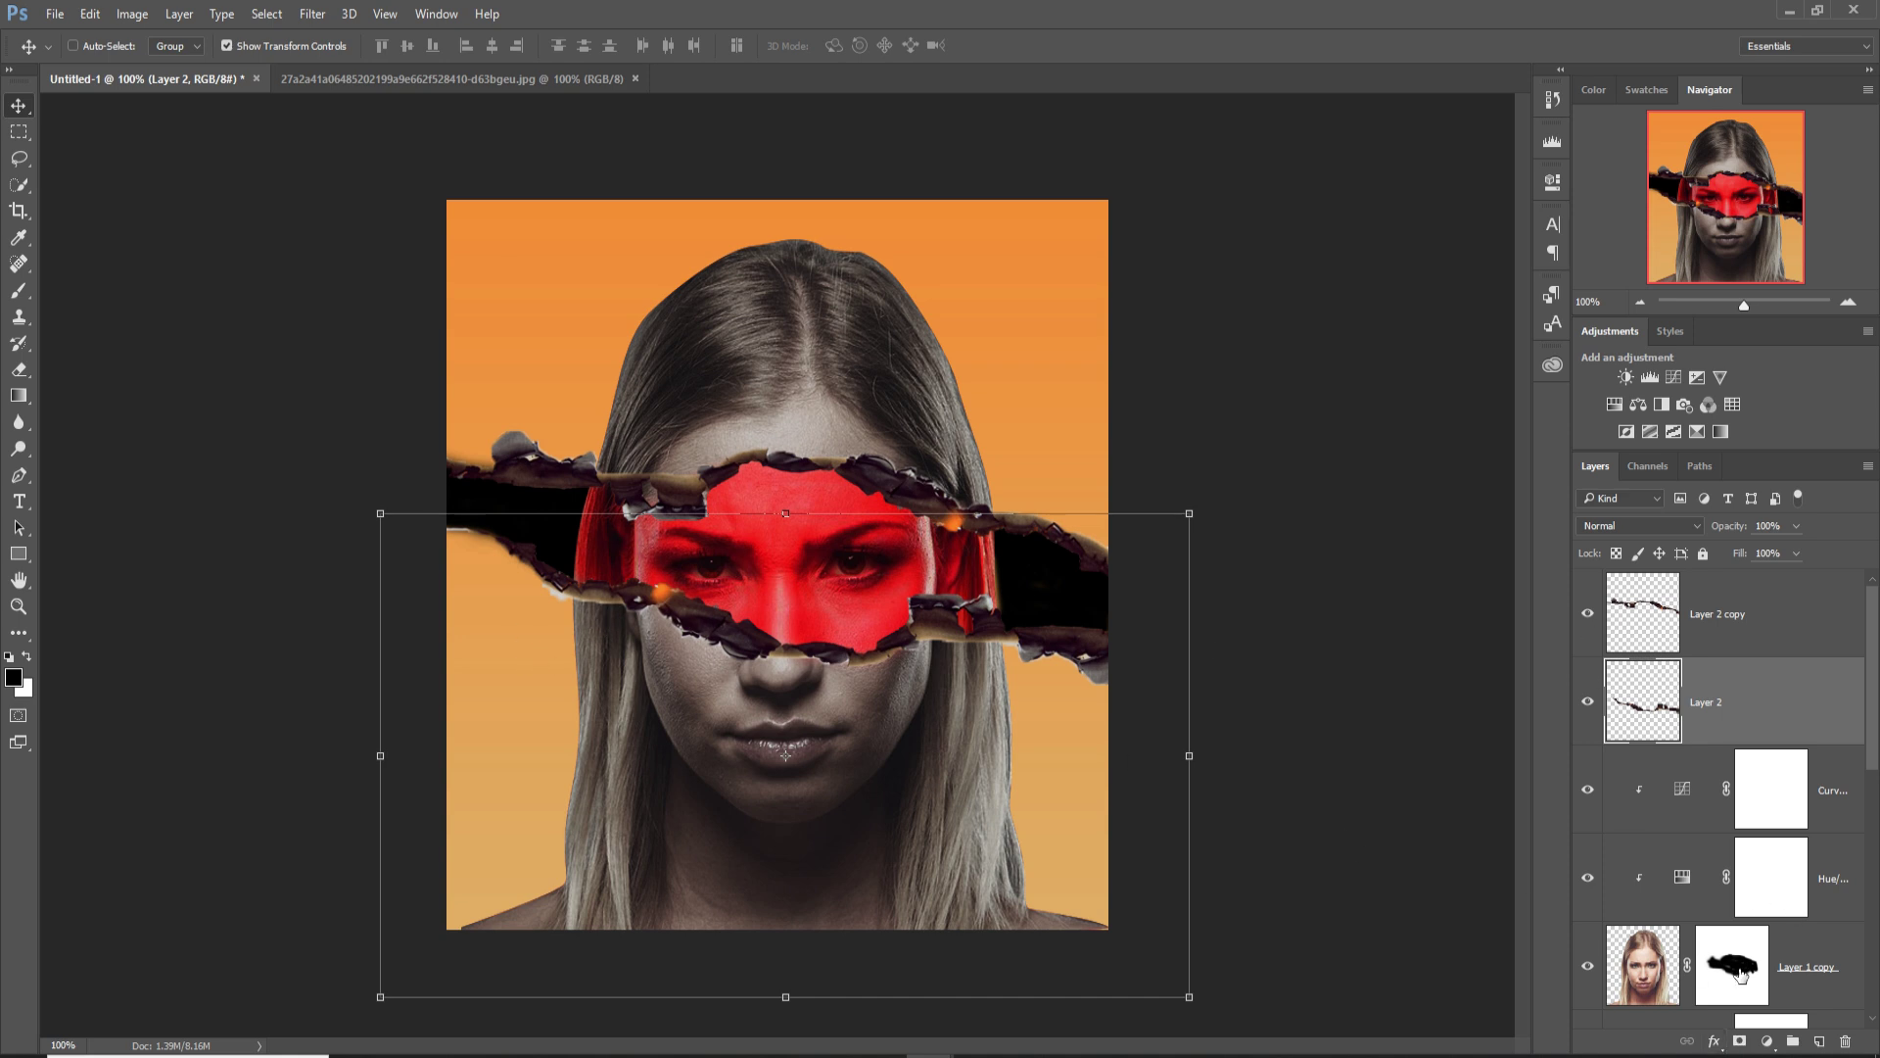
pyautogui.click(1739, 1041)
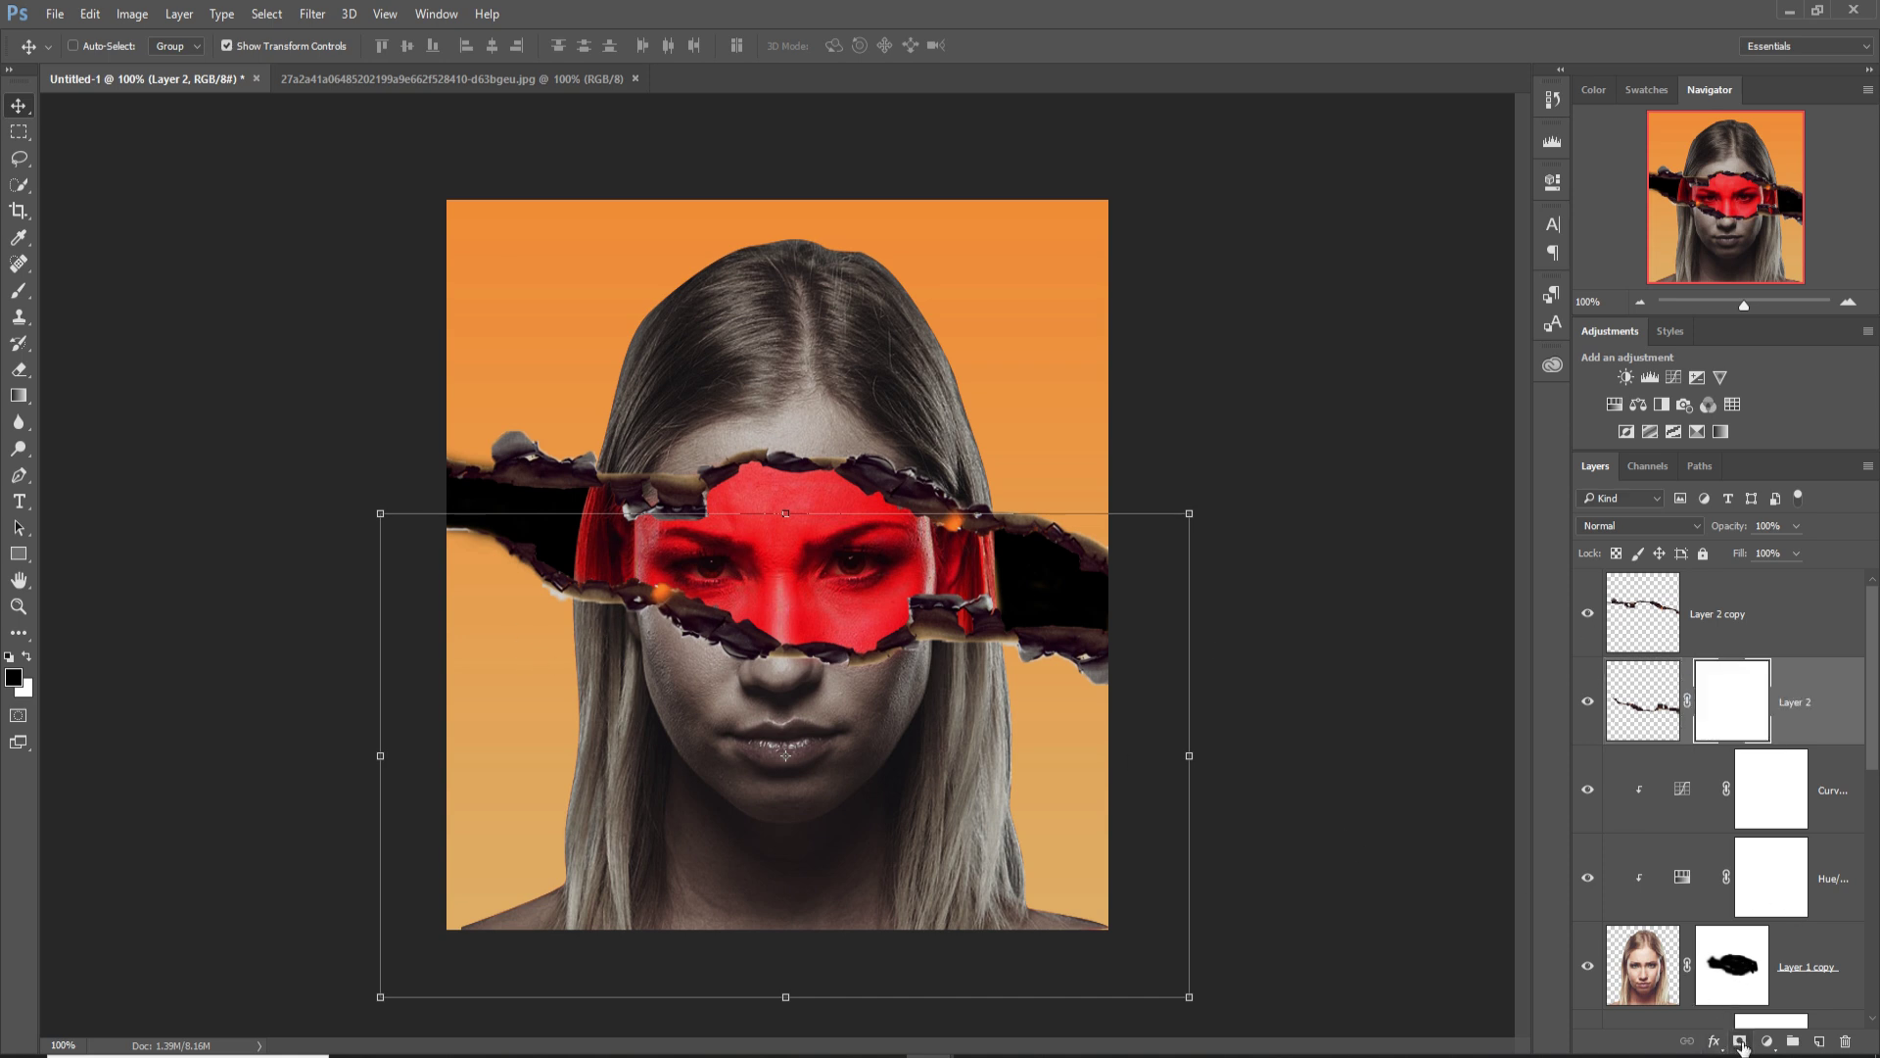
pyautogui.click(18, 294)
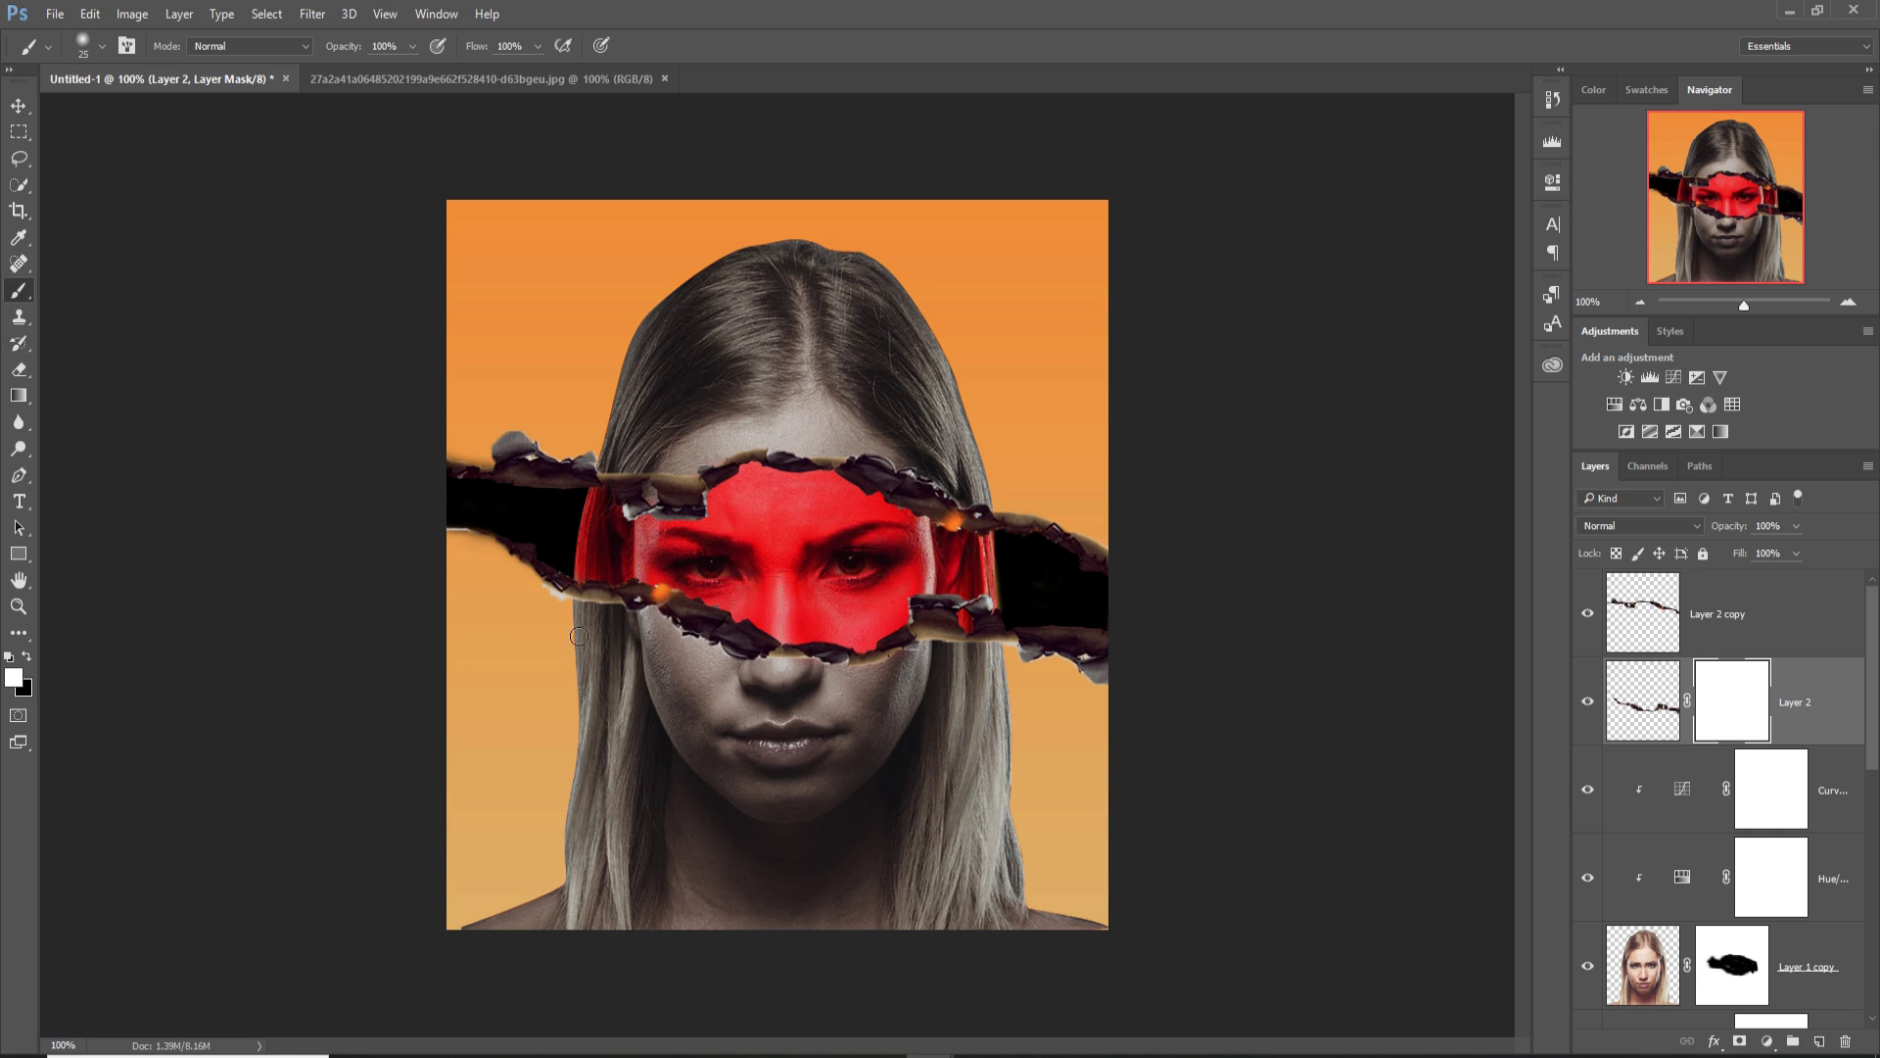
pyautogui.press('p')
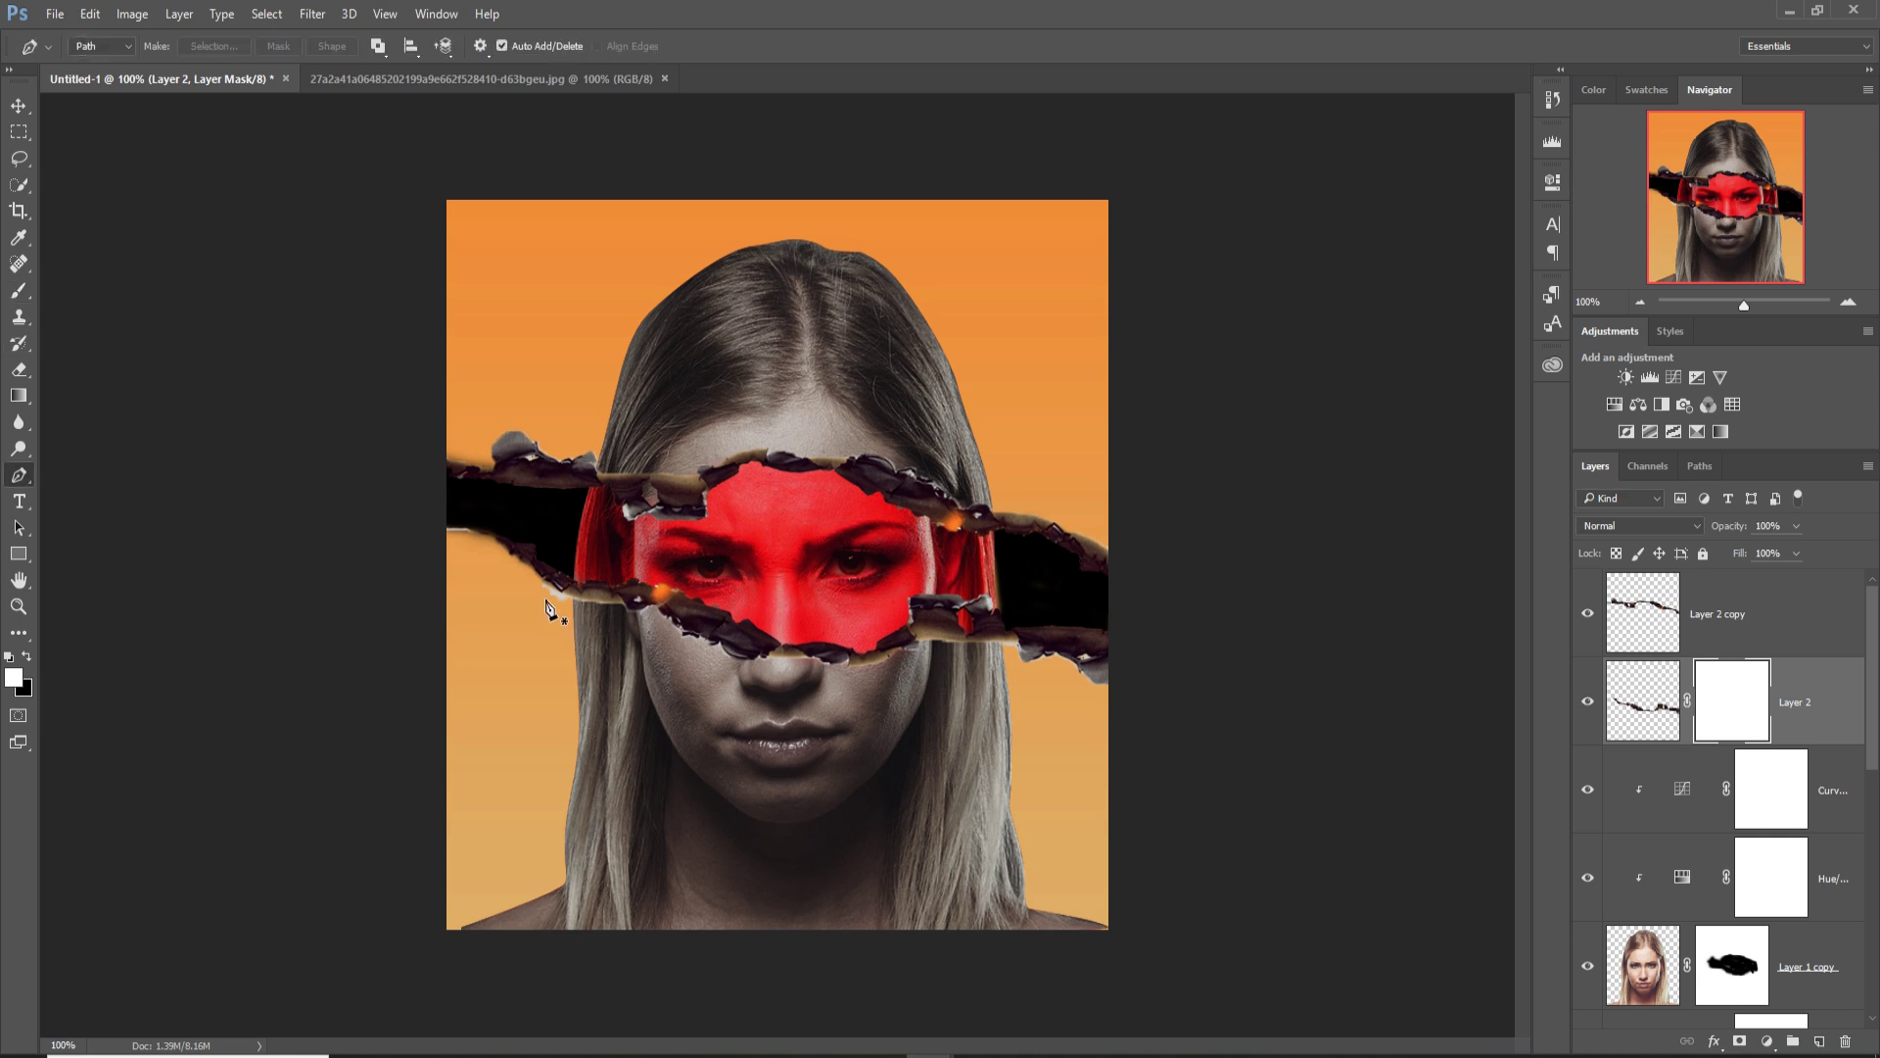
pyautogui.click(20, 294)
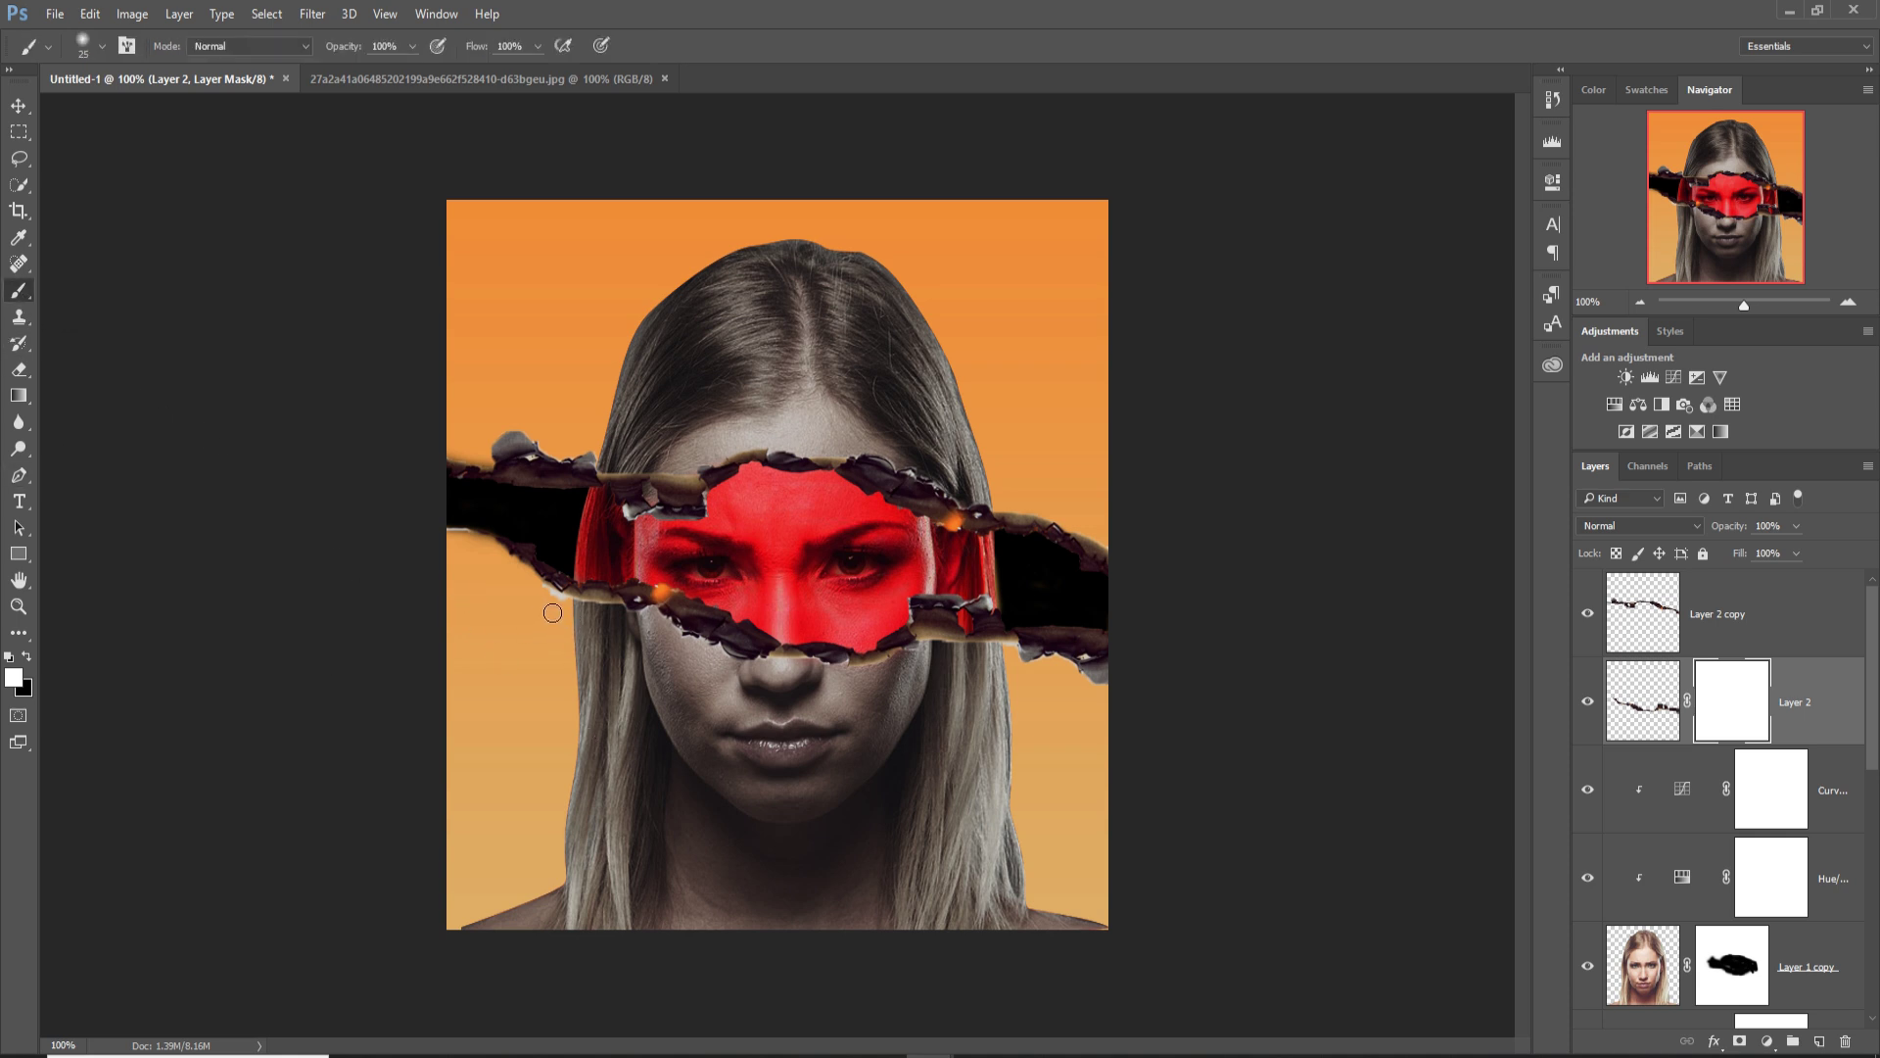
pyautogui.click(27, 658)
pyautogui.click(411, 47)
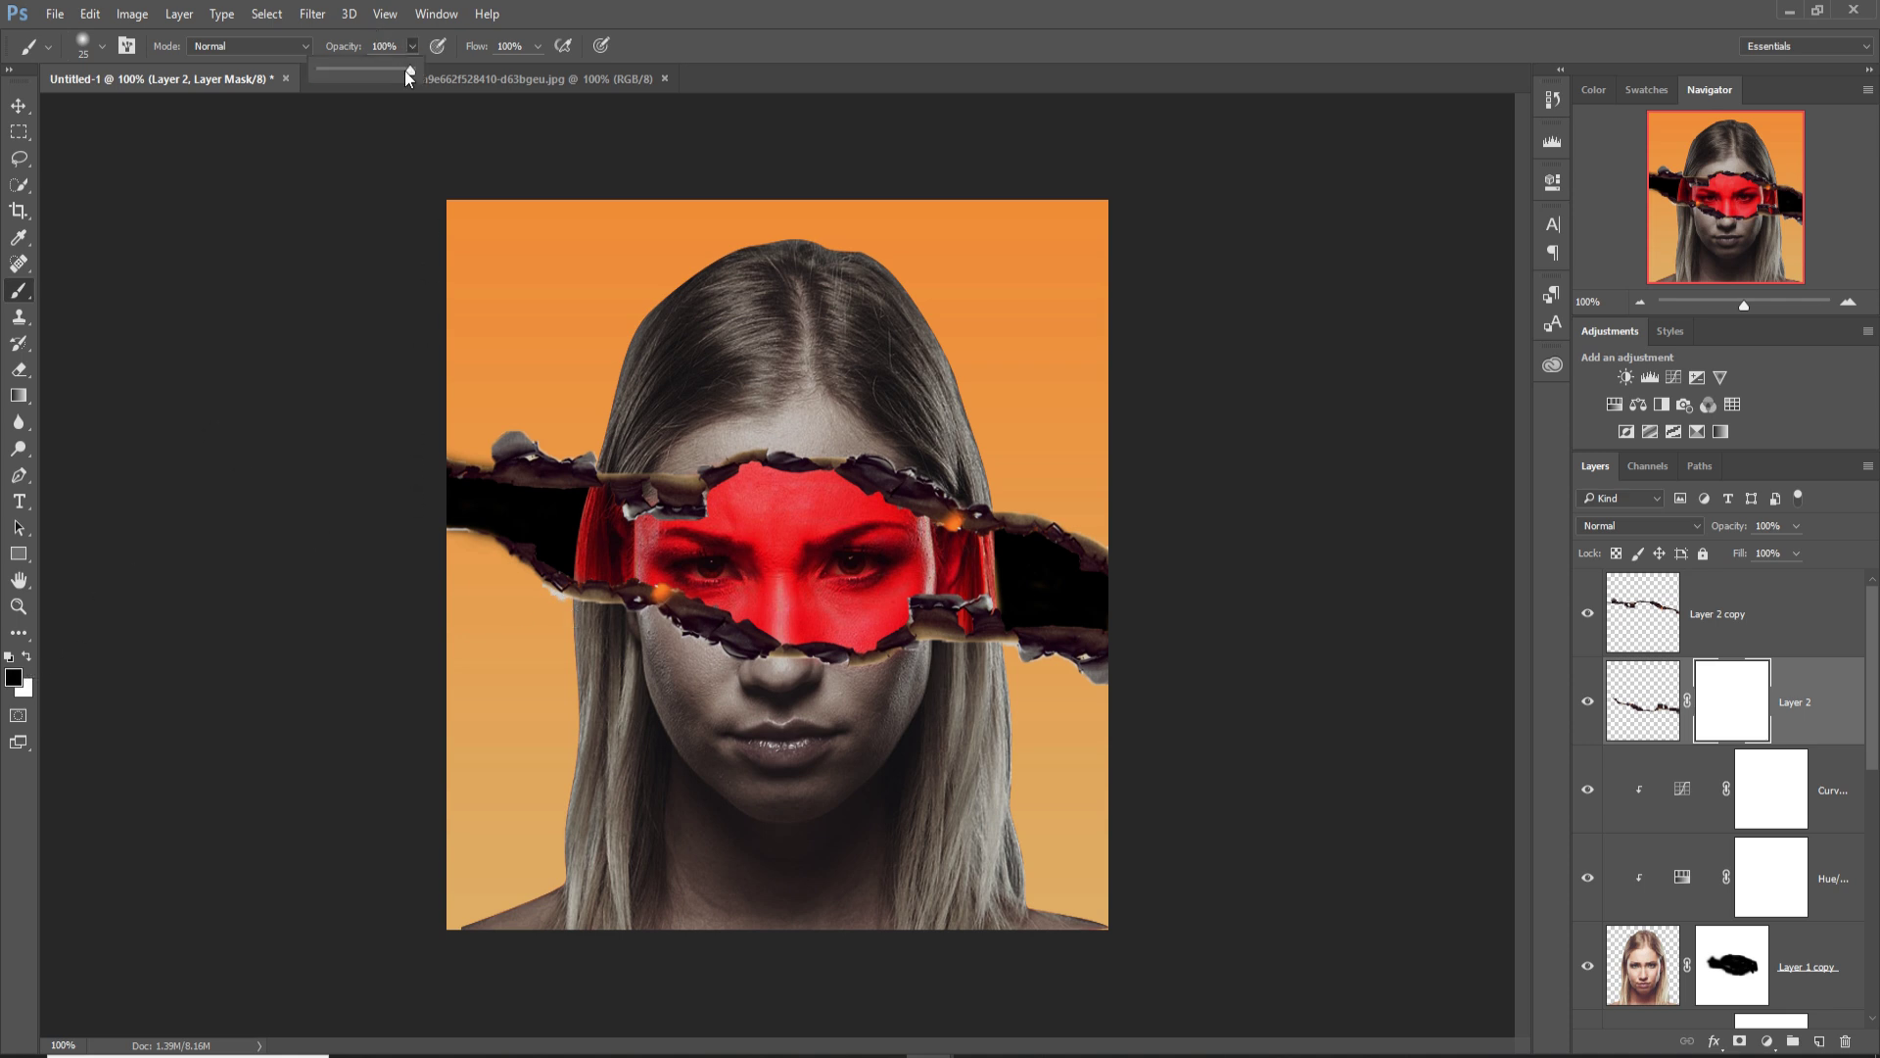
pyautogui.moveTo(362, 71); pyautogui.dragTo(355, 73)
# Reduce the brush to 10 px and paint Layer 2's mask along the underside of the lower burnt edge to soften its pale fringe.
pyautogui.scroll(5, 545, 607)
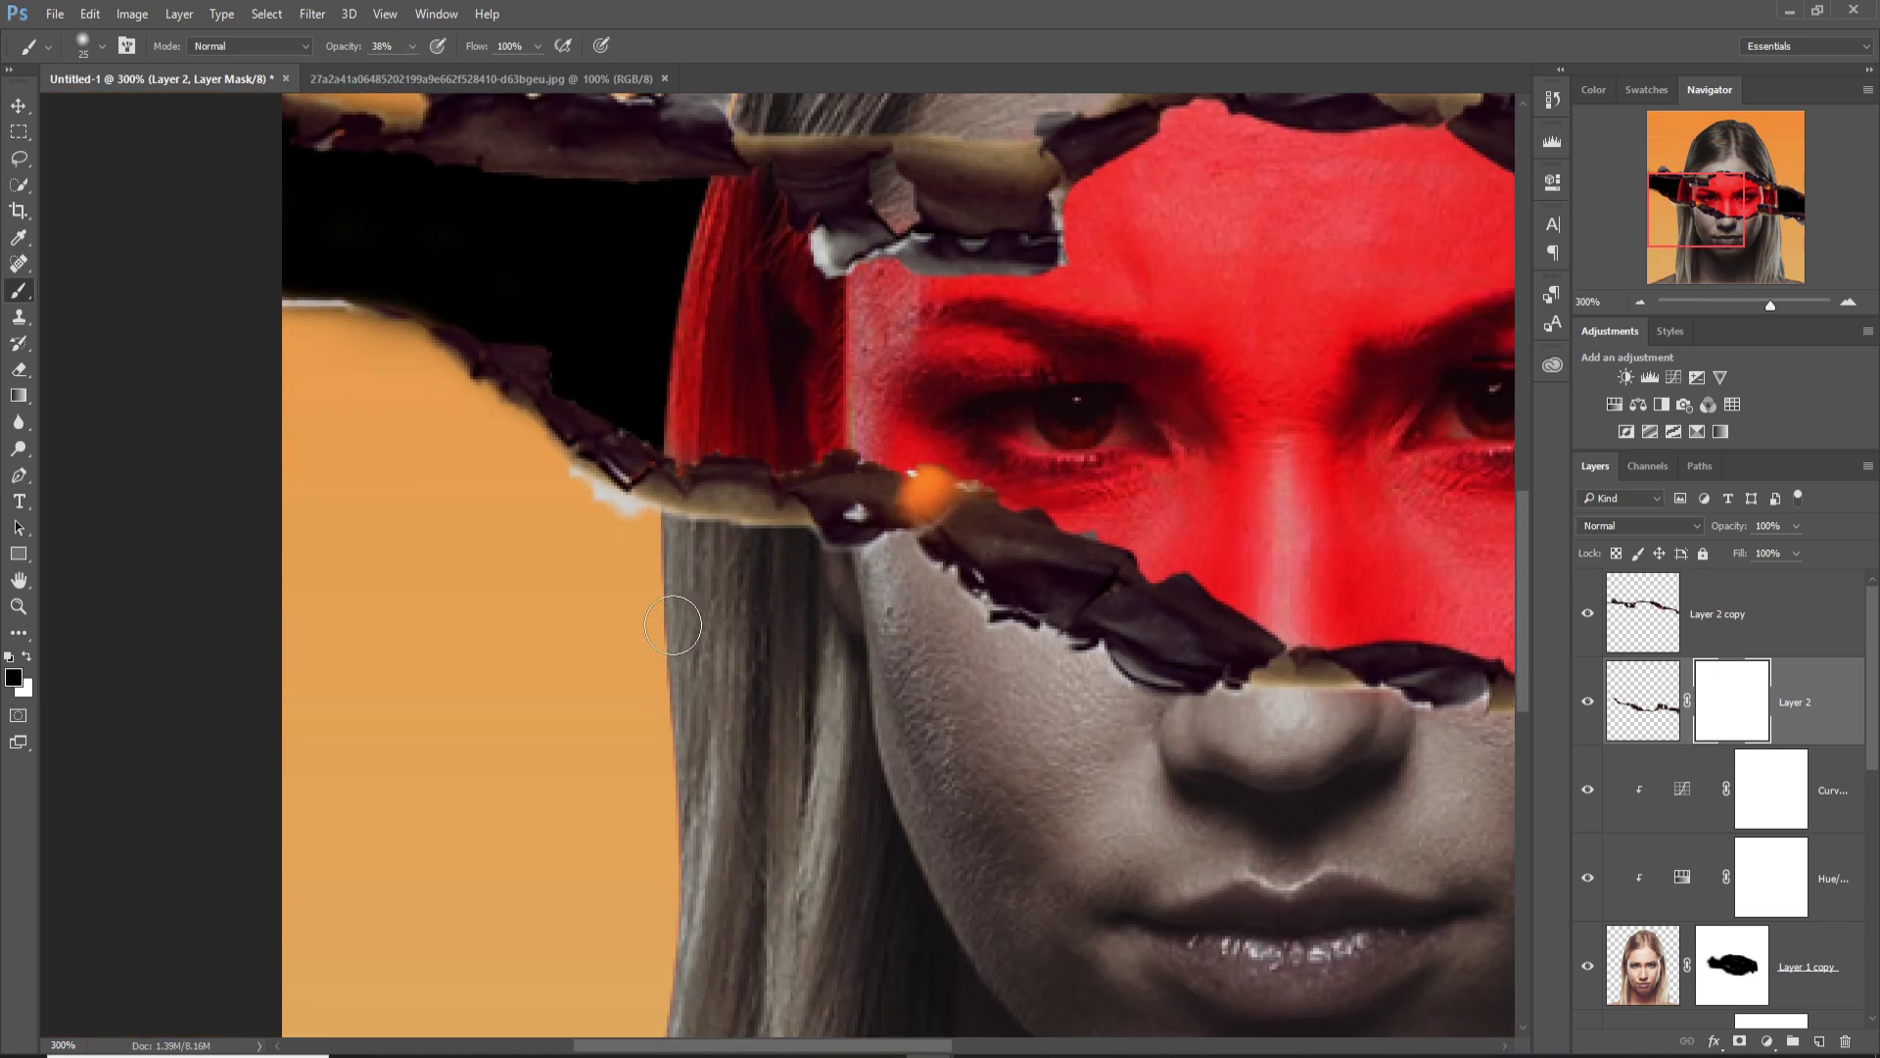
pyautogui.moveTo(600, 538); pyautogui.dragTo(620, 547)
pyautogui.press('[')
pyautogui.press('[')
pyautogui.press('[')
pyautogui.moveTo(571, 475)
pyautogui.mouseDown()
pyautogui.moveTo(623, 517)
pyautogui.moveTo(794, 562)
pyautogui.moveTo(645, 535)
pyautogui.moveTo(837, 567)
pyautogui.mouseUp()
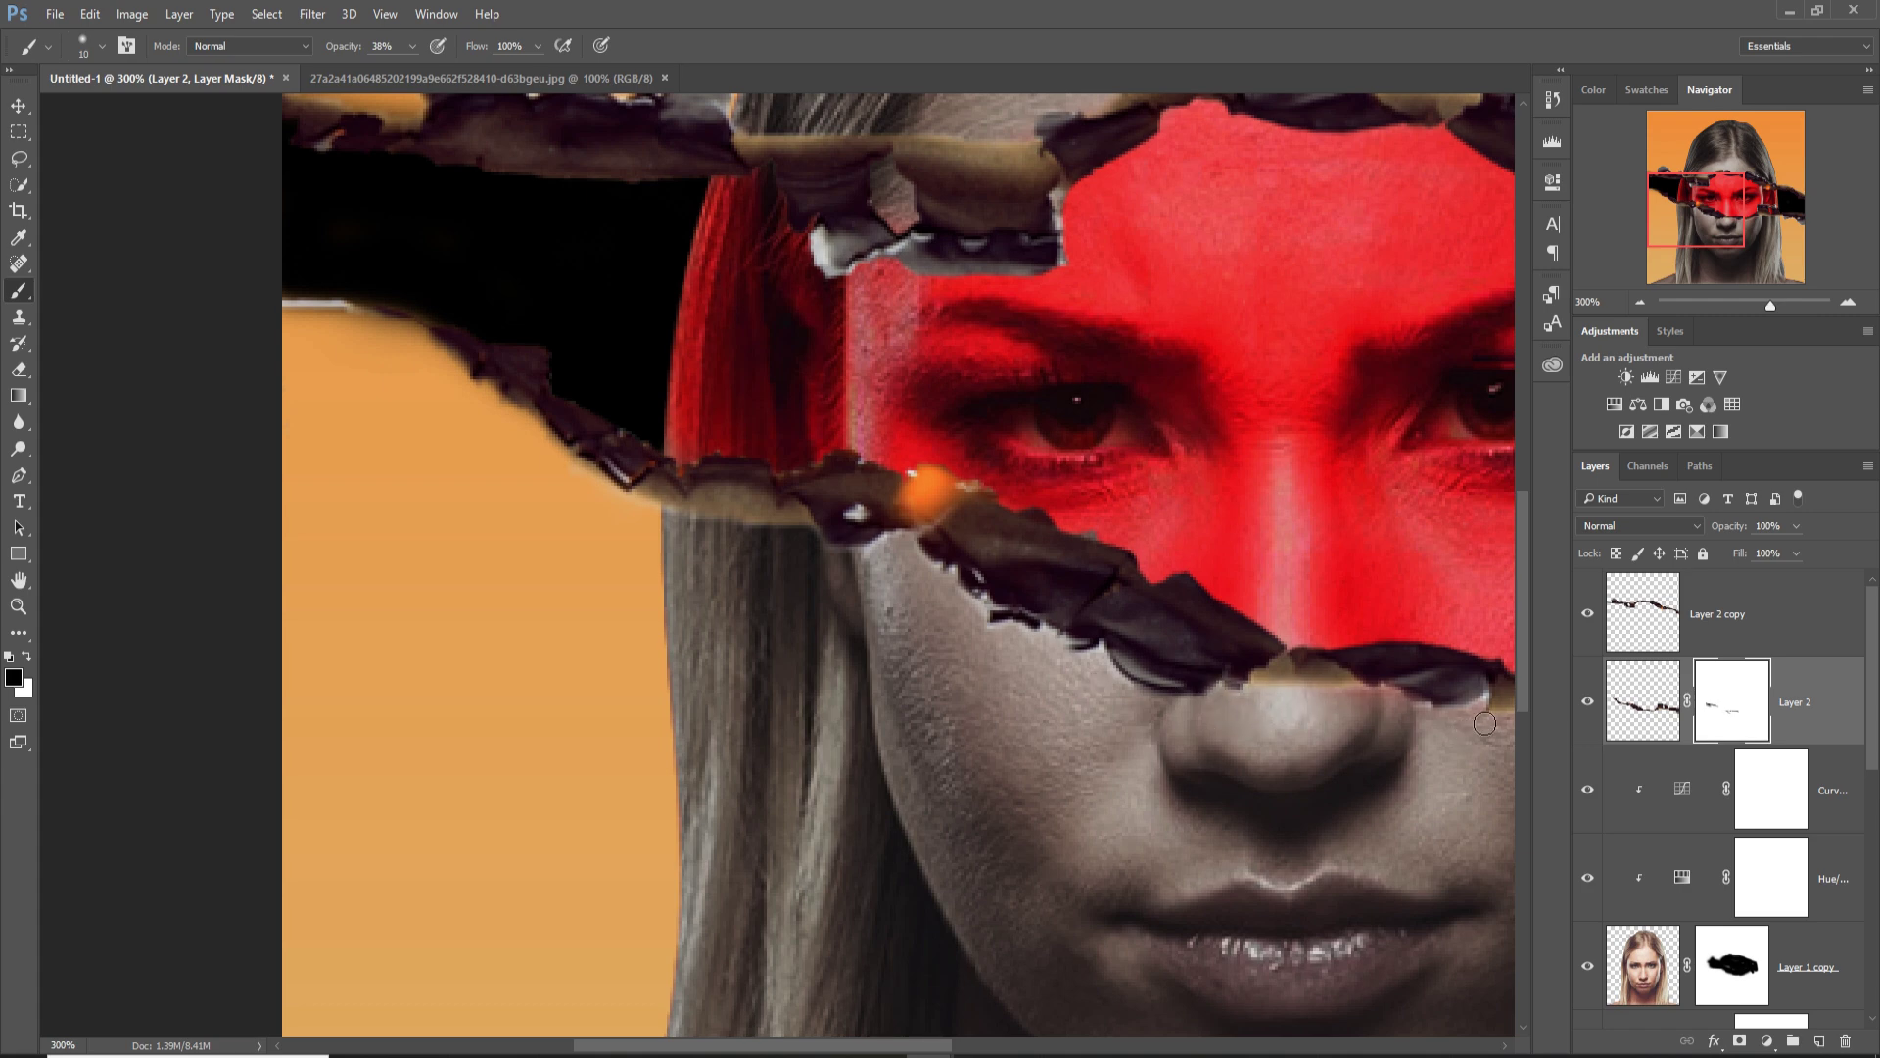
pyautogui.moveTo(1478, 747); pyautogui.dragTo(1082, 676)
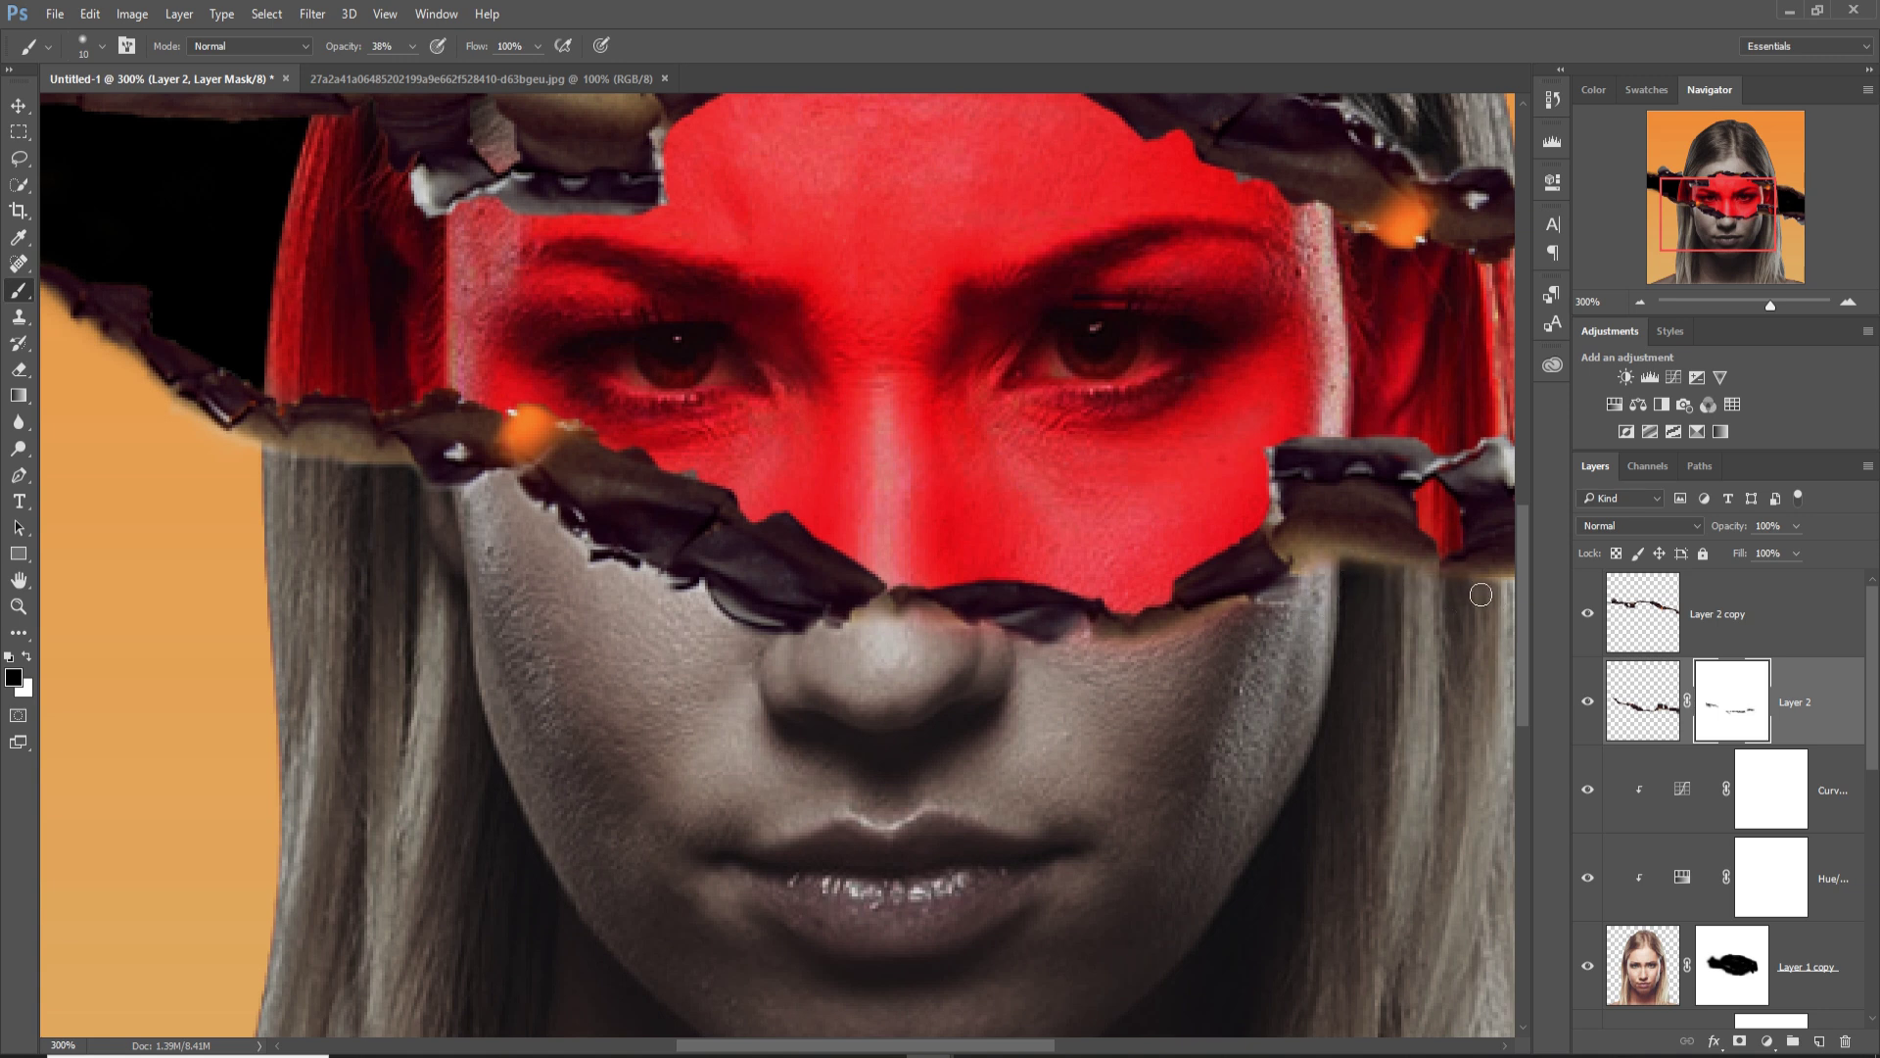
pyautogui.moveTo(1469, 635); pyautogui.dragTo(1126, 633)
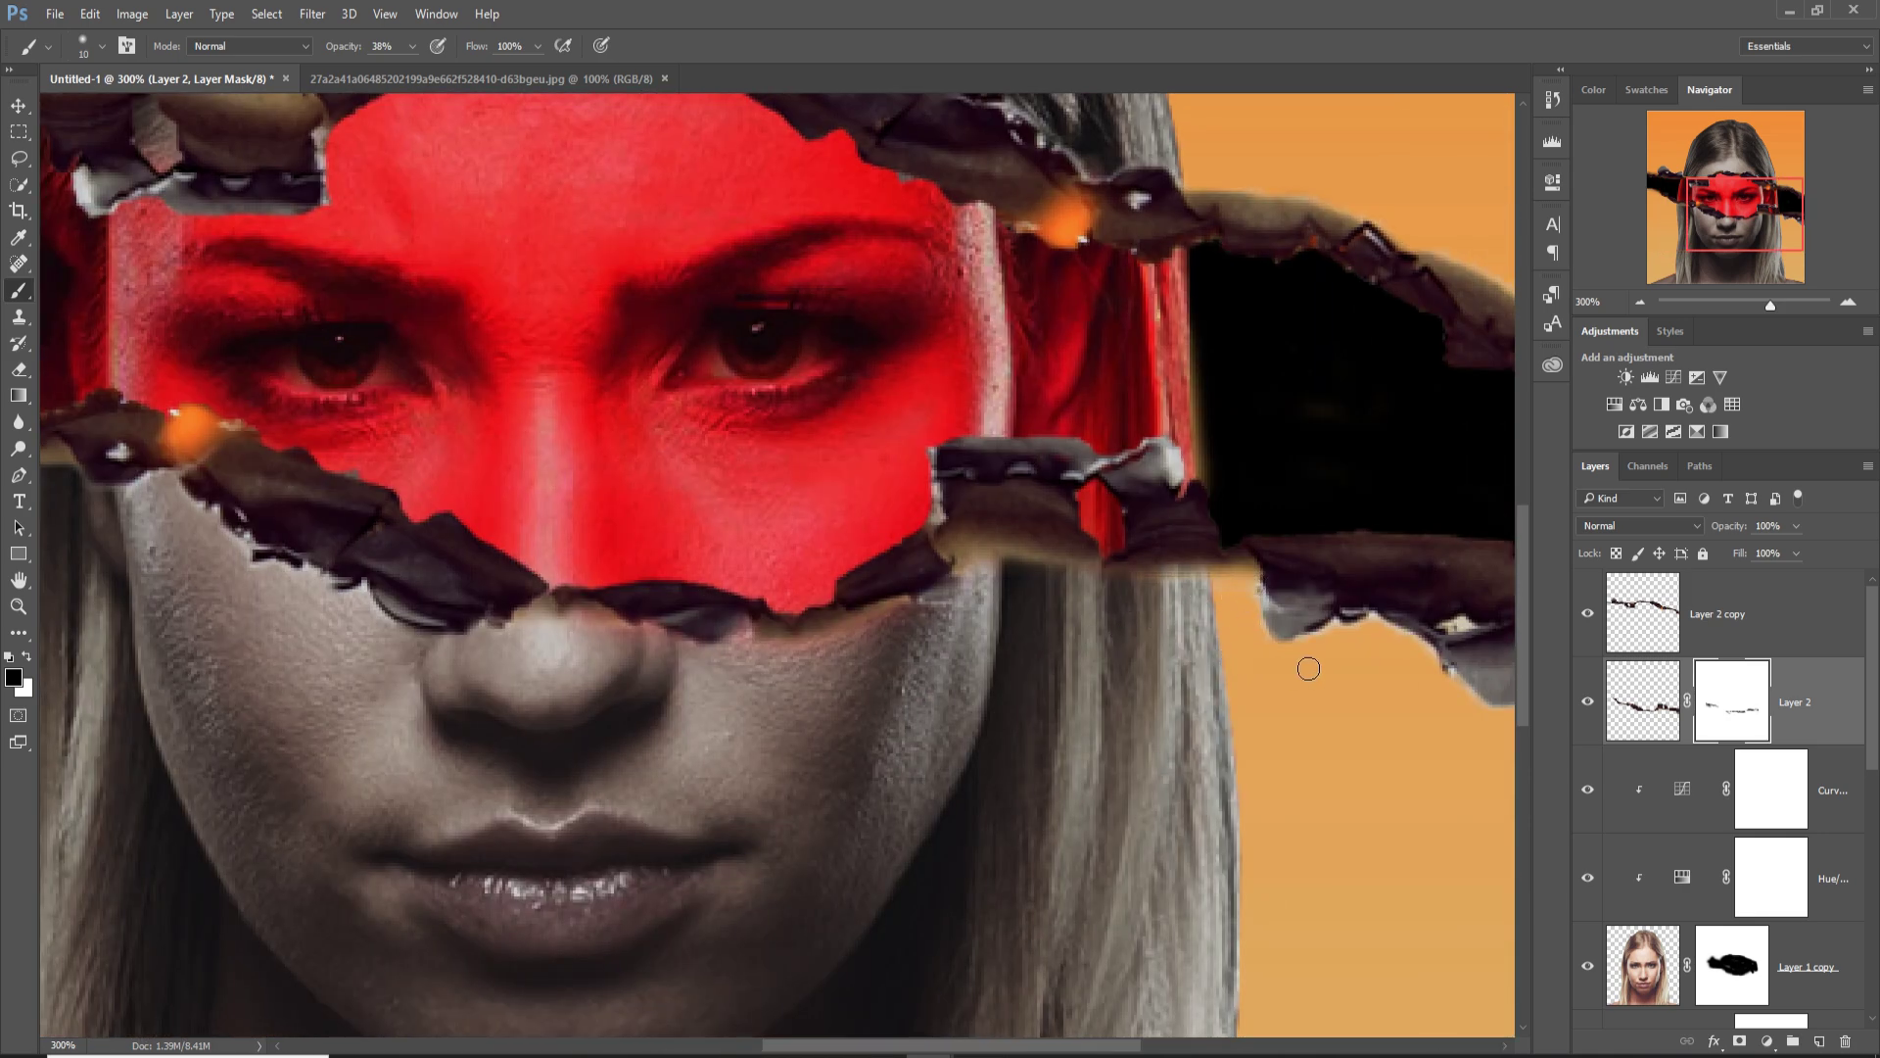
pyautogui.moveTo(1459, 627); pyautogui.dragTo(1471, 634)
# Add a layer mask to Layer 2 copy and paint black along the top of the upper burnt edge to blend it into the forehead and hair.
pyautogui.moveTo(1111, 587); pyautogui.dragTo(1303, 876)
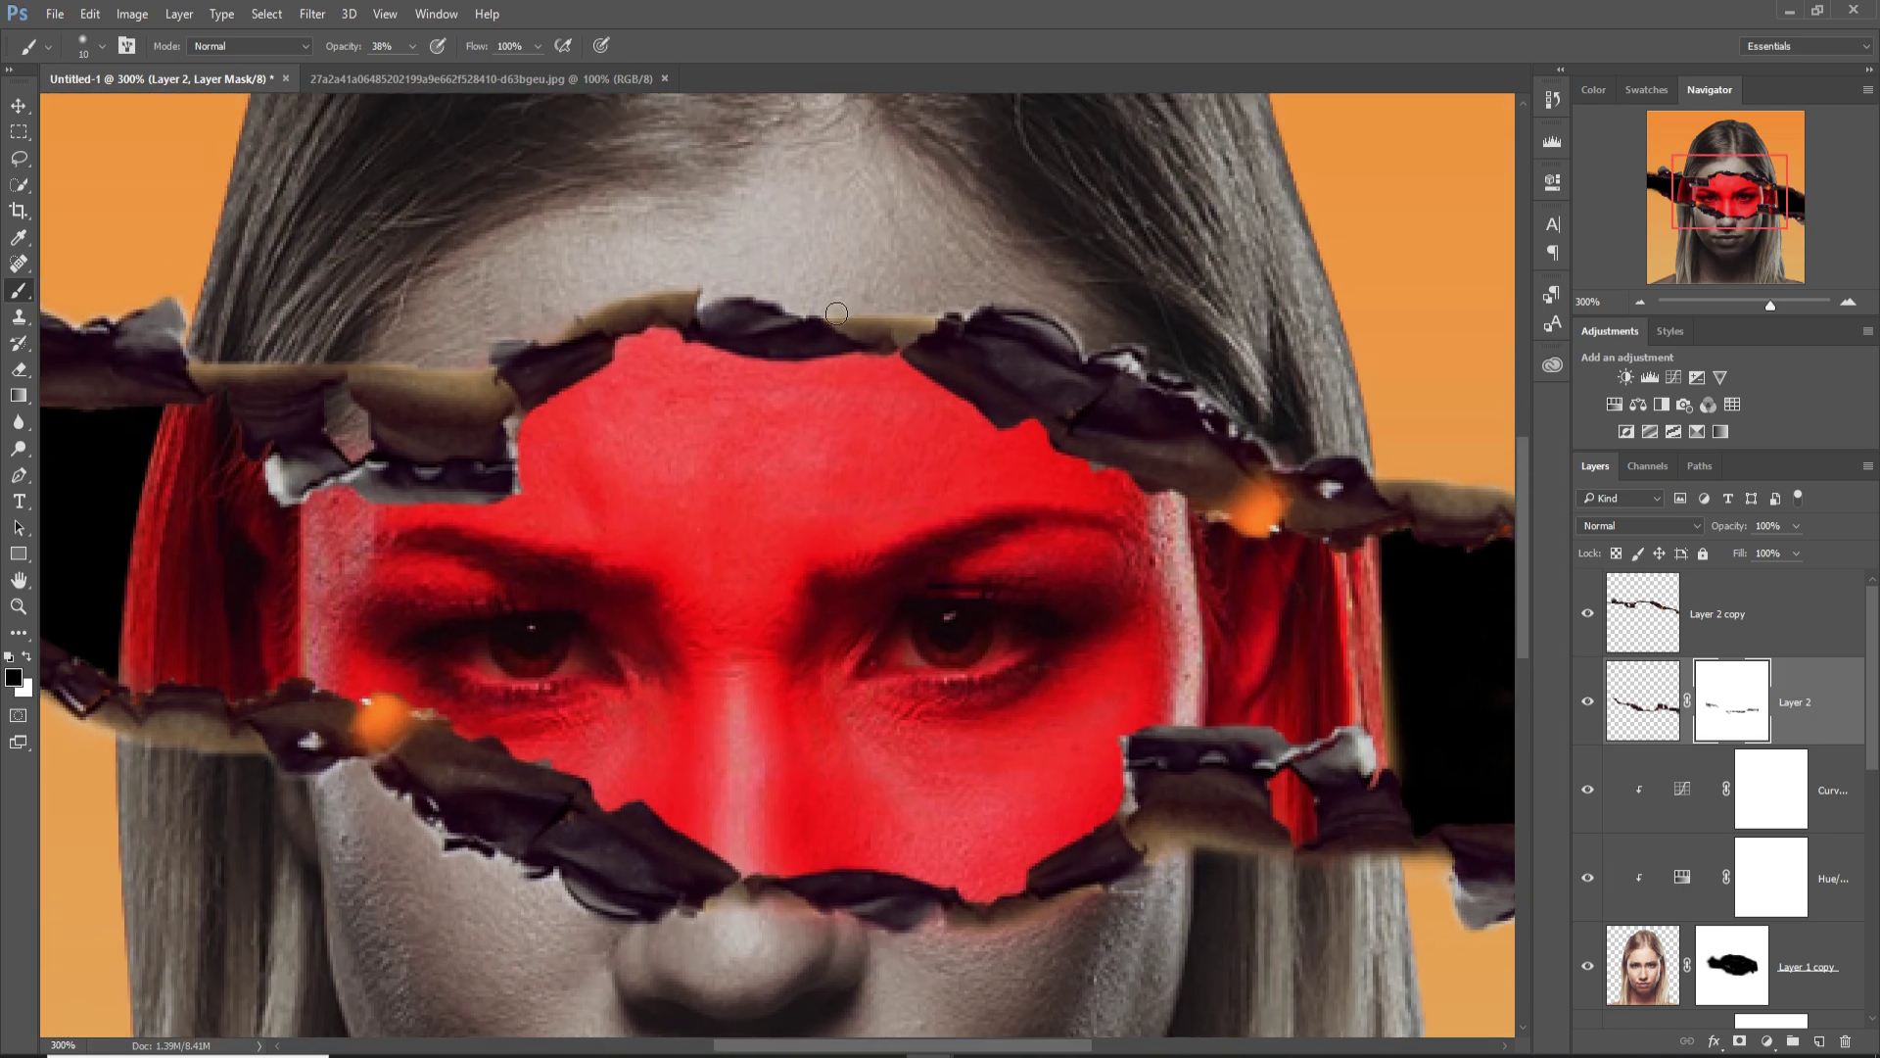
pyautogui.click(1757, 621)
pyautogui.click(1739, 1041)
pyautogui.moveTo(859, 316); pyautogui.dragTo(943, 312)
pyautogui.moveTo(729, 273)
pyautogui.mouseDown()
pyautogui.moveTo(692, 317)
pyautogui.moveTo(618, 295)
pyautogui.moveTo(691, 288)
pyautogui.moveTo(695, 307)
pyautogui.moveTo(600, 323)
pyautogui.mouseUp()
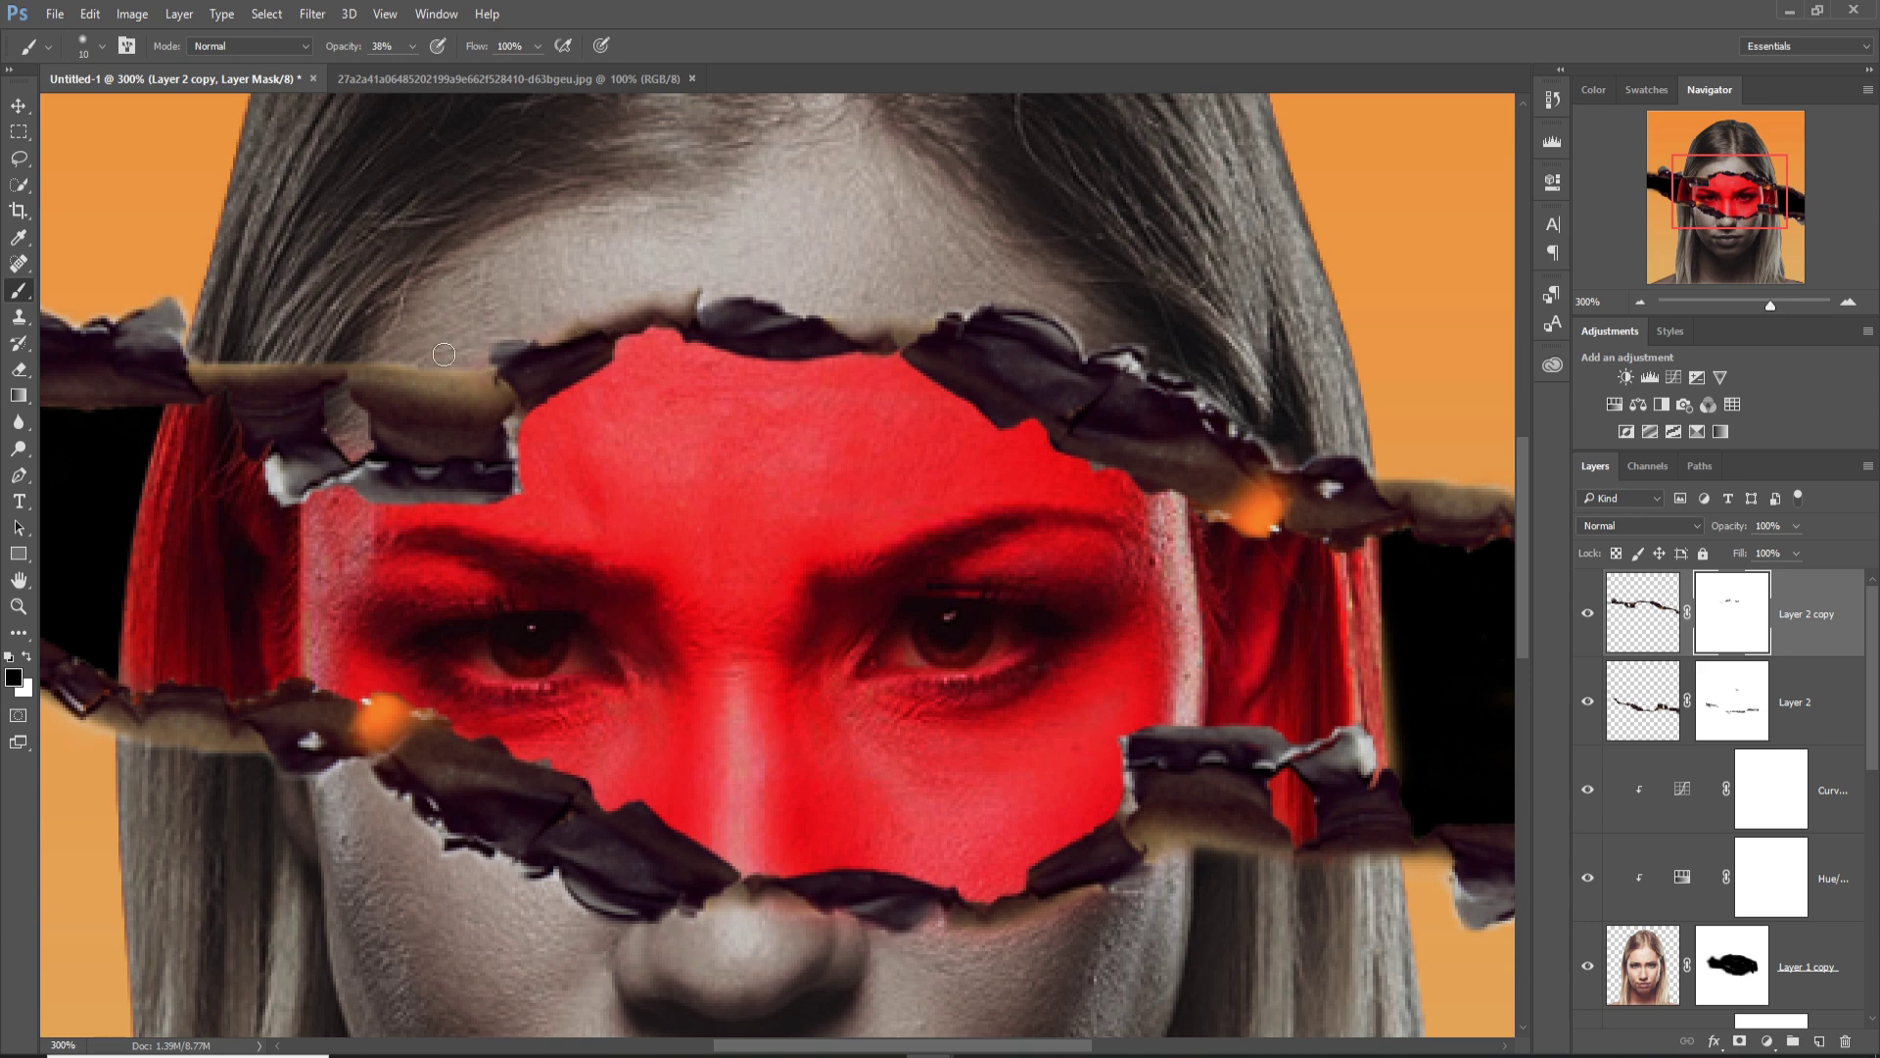
pyautogui.moveTo(390, 356)
pyautogui.mouseDown()
pyautogui.moveTo(434, 382)
pyautogui.moveTo(359, 359)
pyautogui.moveTo(432, 388)
pyautogui.moveTo(220, 369)
pyautogui.moveTo(216, 340)
pyautogui.moveTo(218, 379)
pyautogui.moveTo(222, 334)
pyautogui.moveTo(214, 384)
pyautogui.moveTo(203, 352)
pyautogui.moveTo(234, 389)
pyautogui.moveTo(374, 335)
pyautogui.moveTo(321, 386)
pyautogui.moveTo(364, 372)
pyautogui.moveTo(243, 370)
pyautogui.moveTo(364, 372)
pyautogui.moveTo(360, 324)
pyautogui.moveTo(411, 378)
pyautogui.moveTo(363, 367)
pyautogui.moveTo(492, 403)
pyautogui.moveTo(466, 351)
pyautogui.mouseUp()
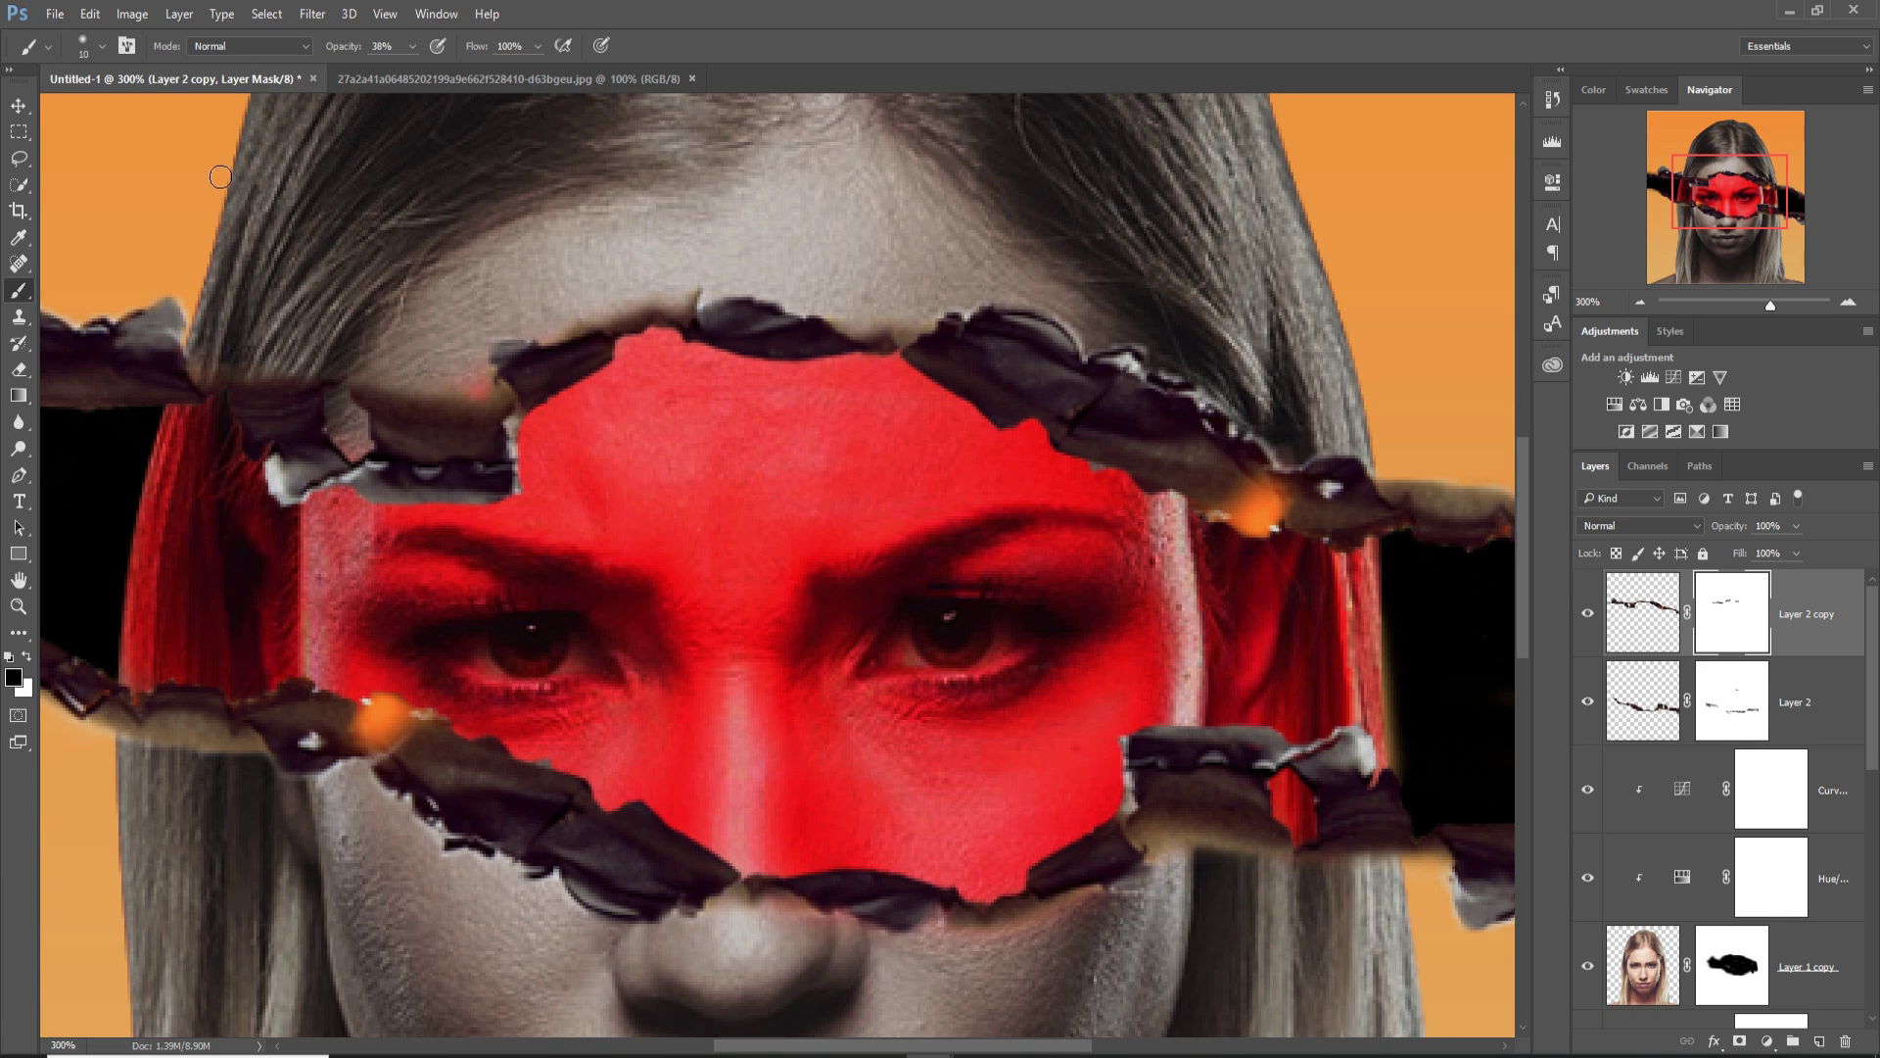
# Paint white on Layer 2 copy's mask to restore the burnt paper over the red spot at the upper edge.
pyautogui.click(28, 655)
pyautogui.click(487, 398)
pyautogui.click(14, 103)
pyautogui.hotkey('ctrl', '-')
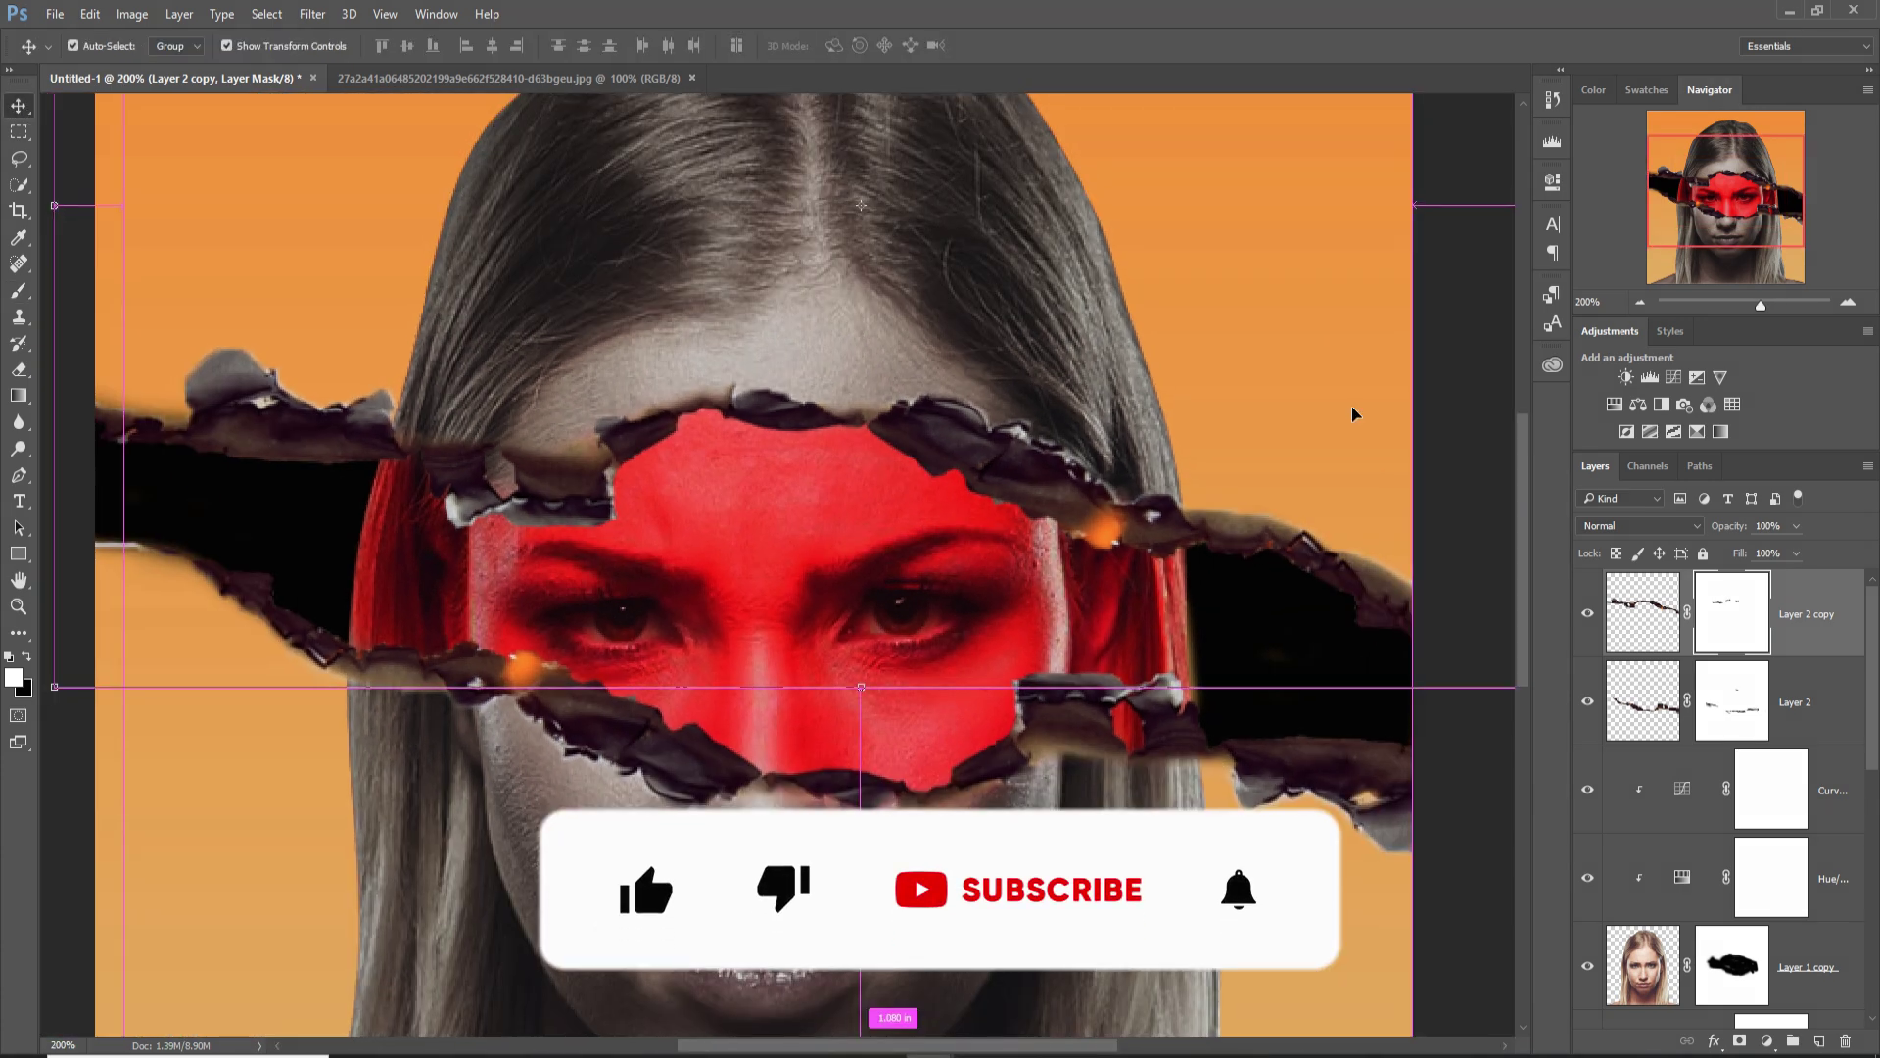
pyautogui.hotkey('ctrl', '-')
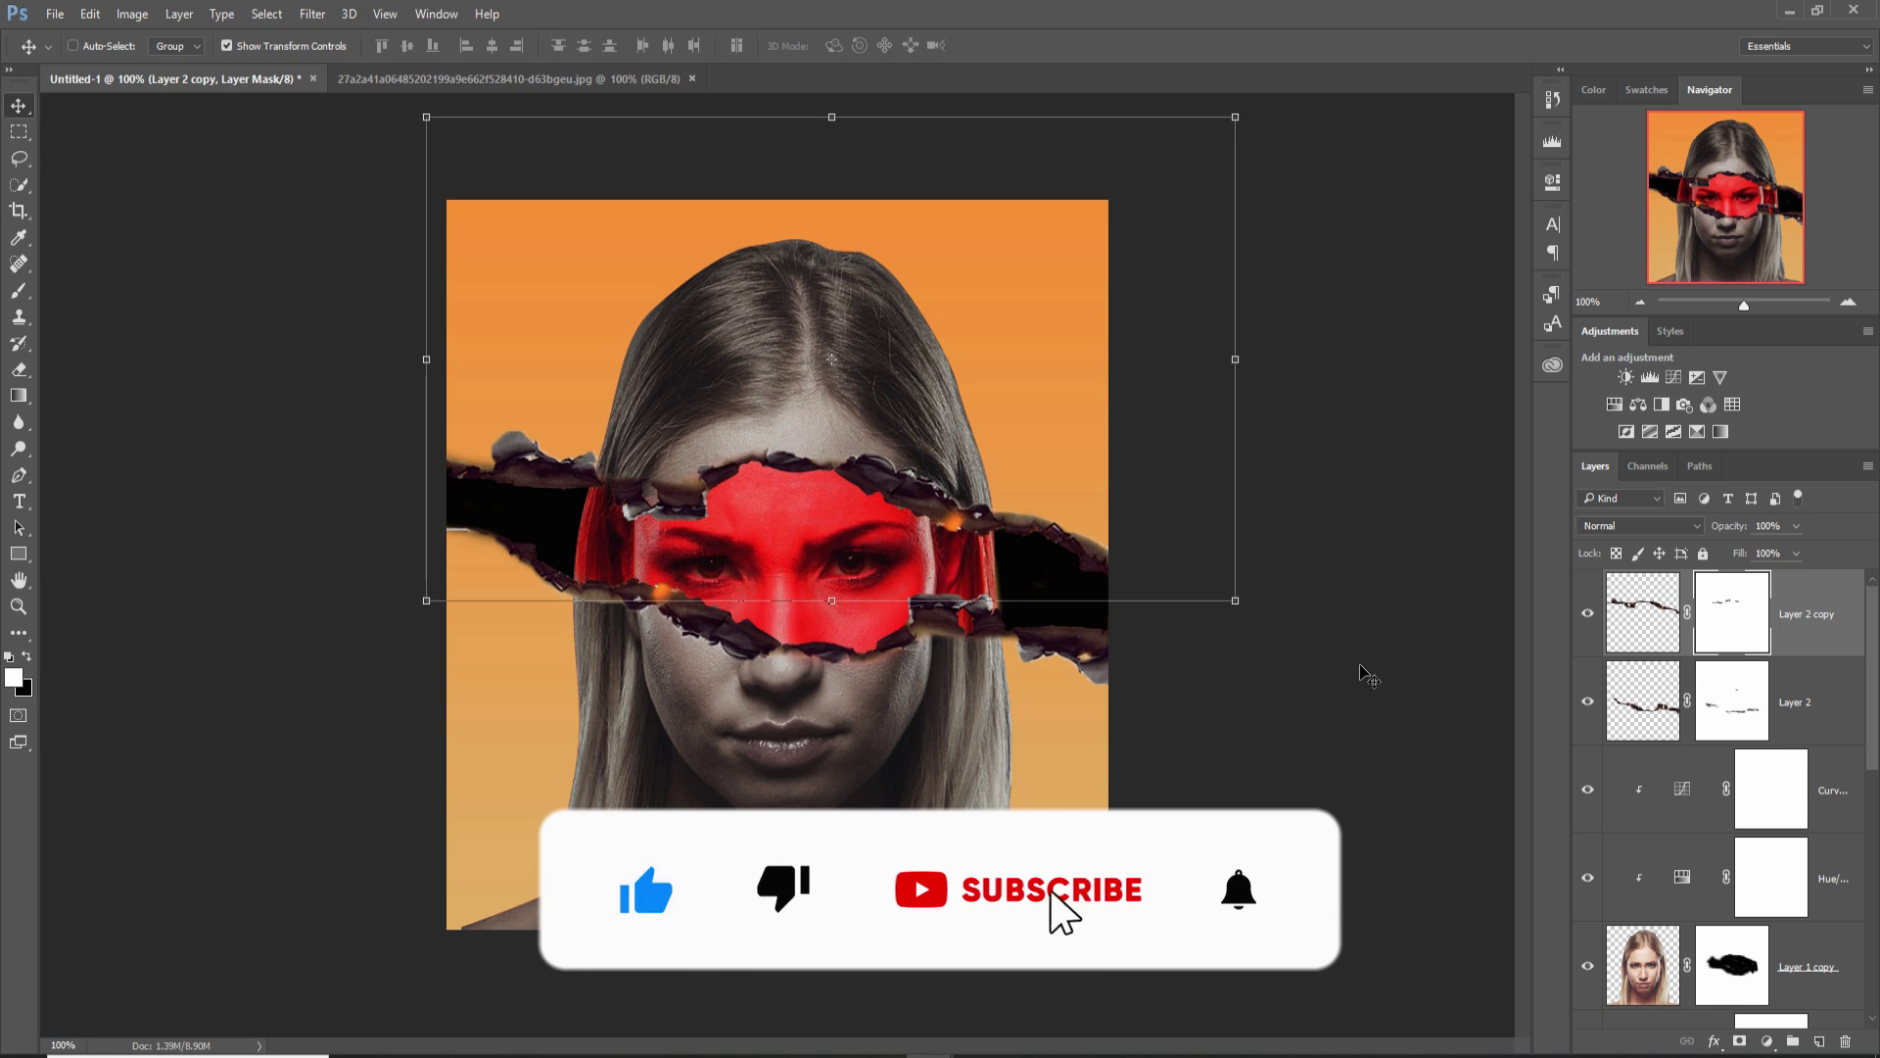